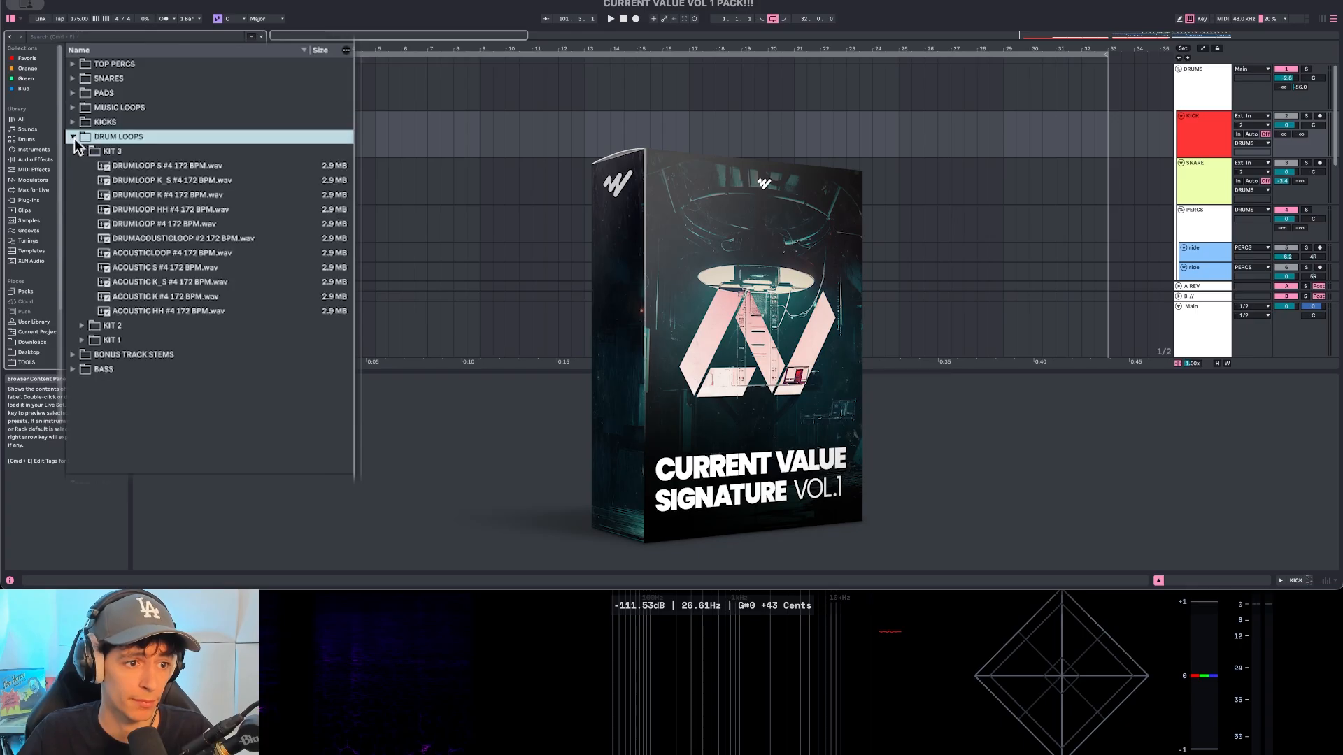
Step: Browse the sample pack's DRUM LOOPS kits, BONUS TRACK STEMS and BASS folders, including BONUS BASS LOOPS
click(82, 151)
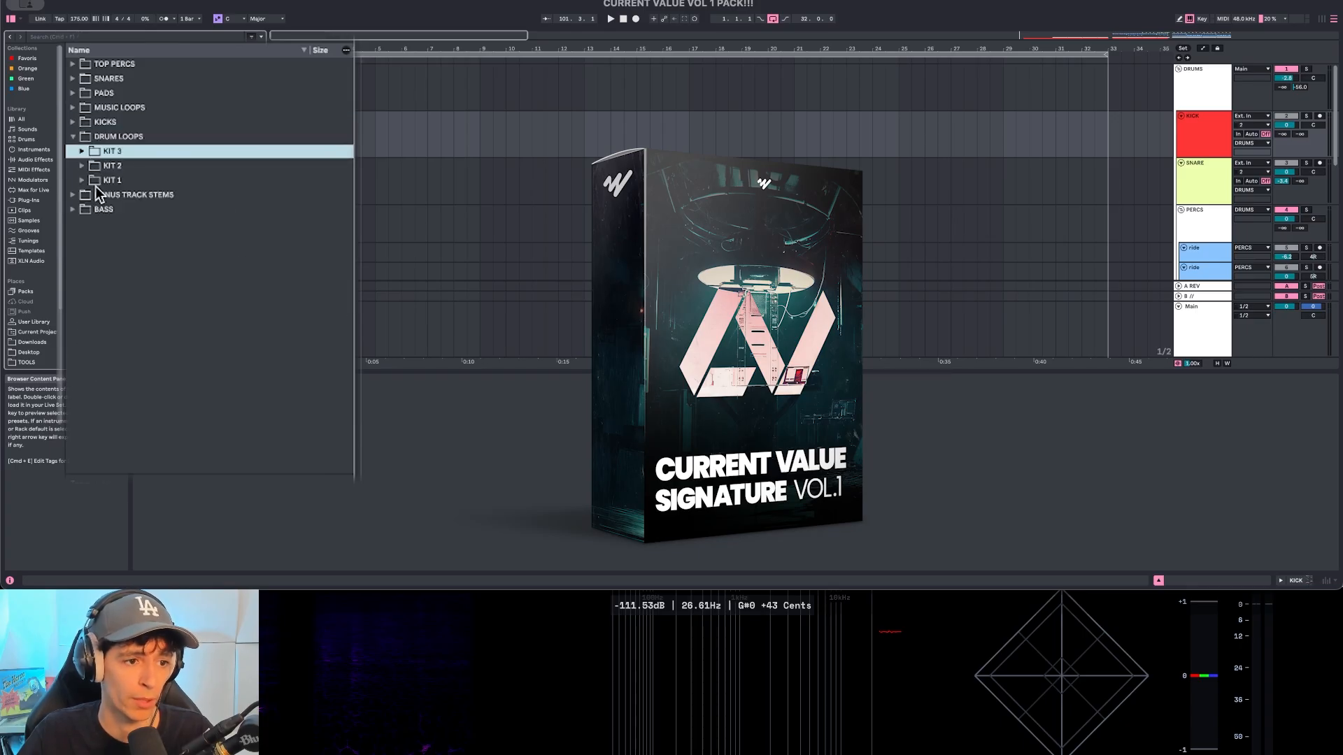
click(82, 151)
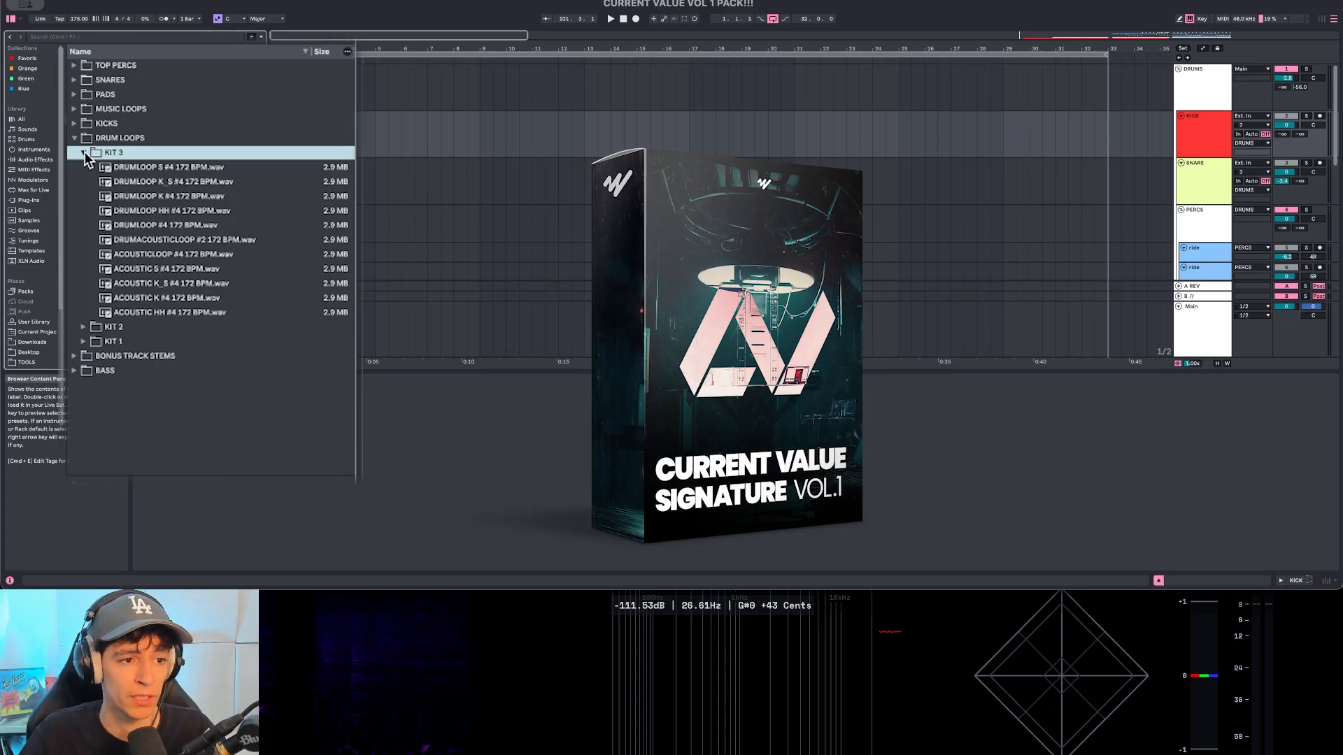
click(83, 181)
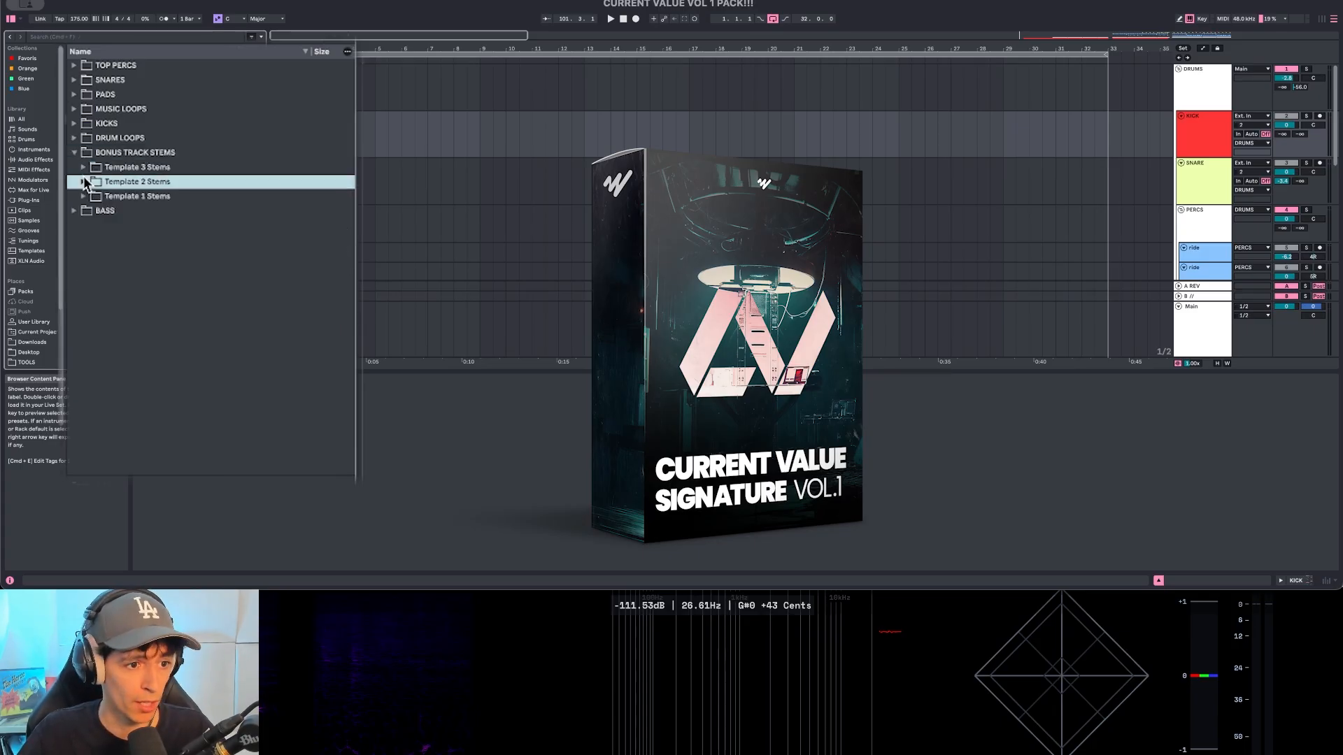
click(74, 153)
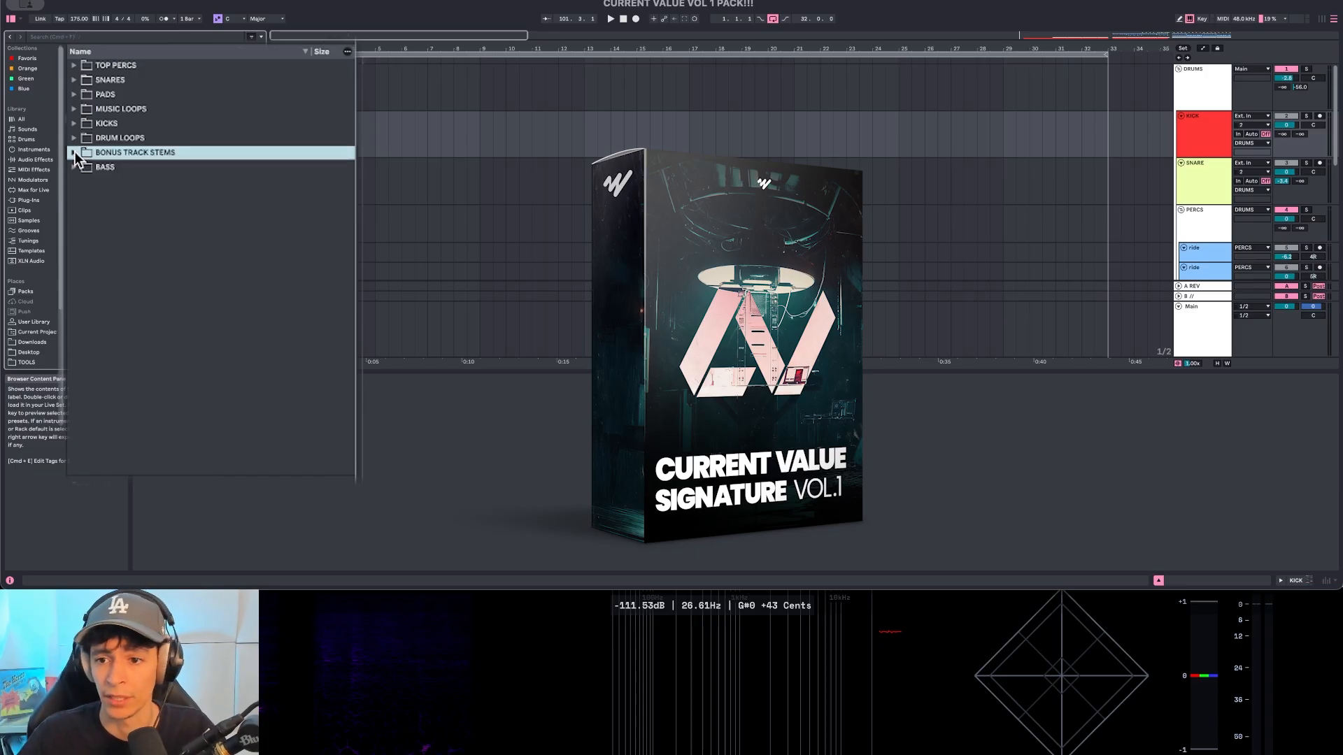
click(74, 167)
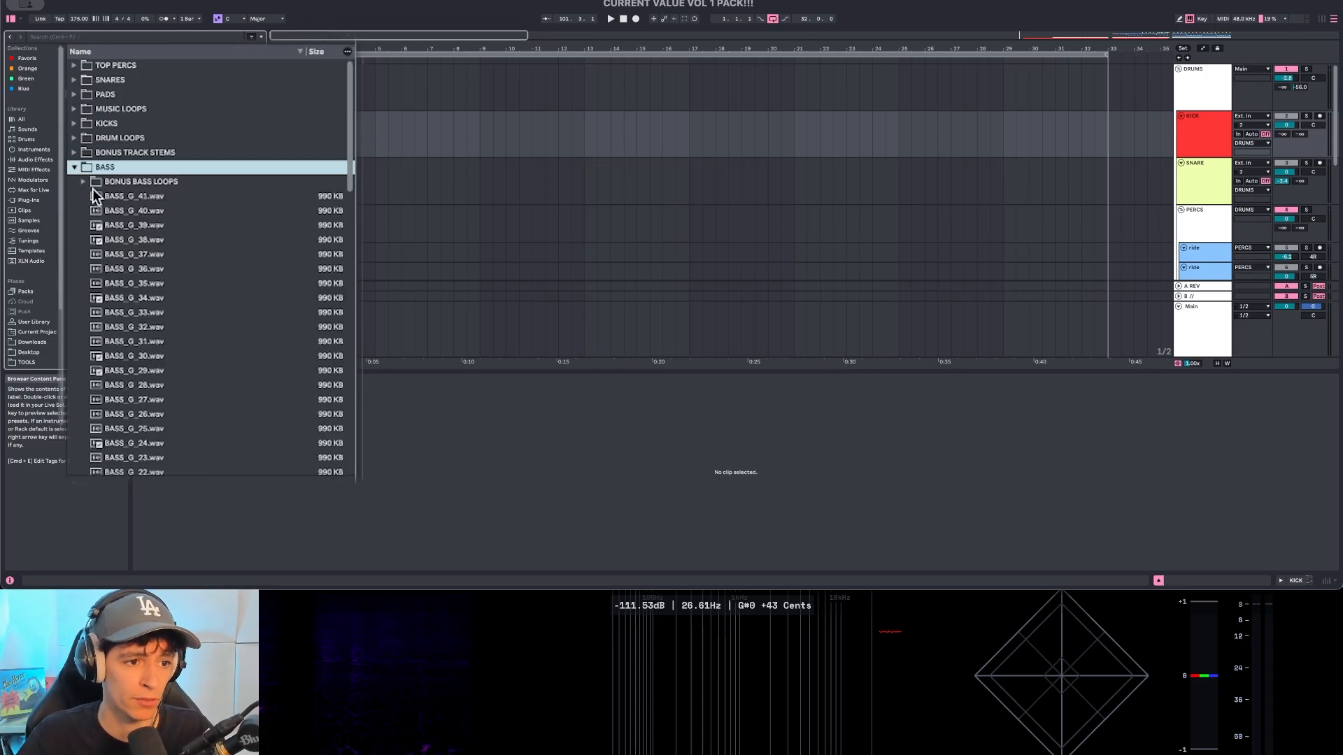
scroll(96, 193, down, 3)
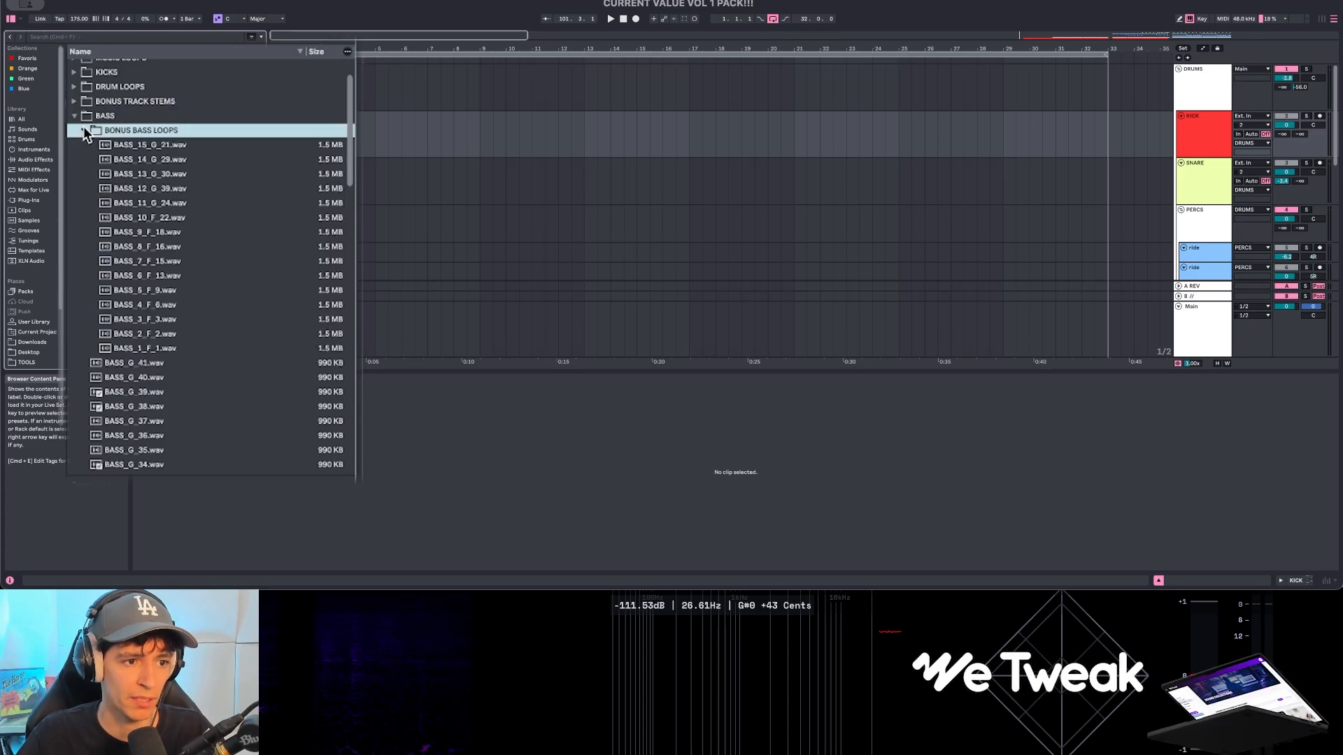
key(Left)
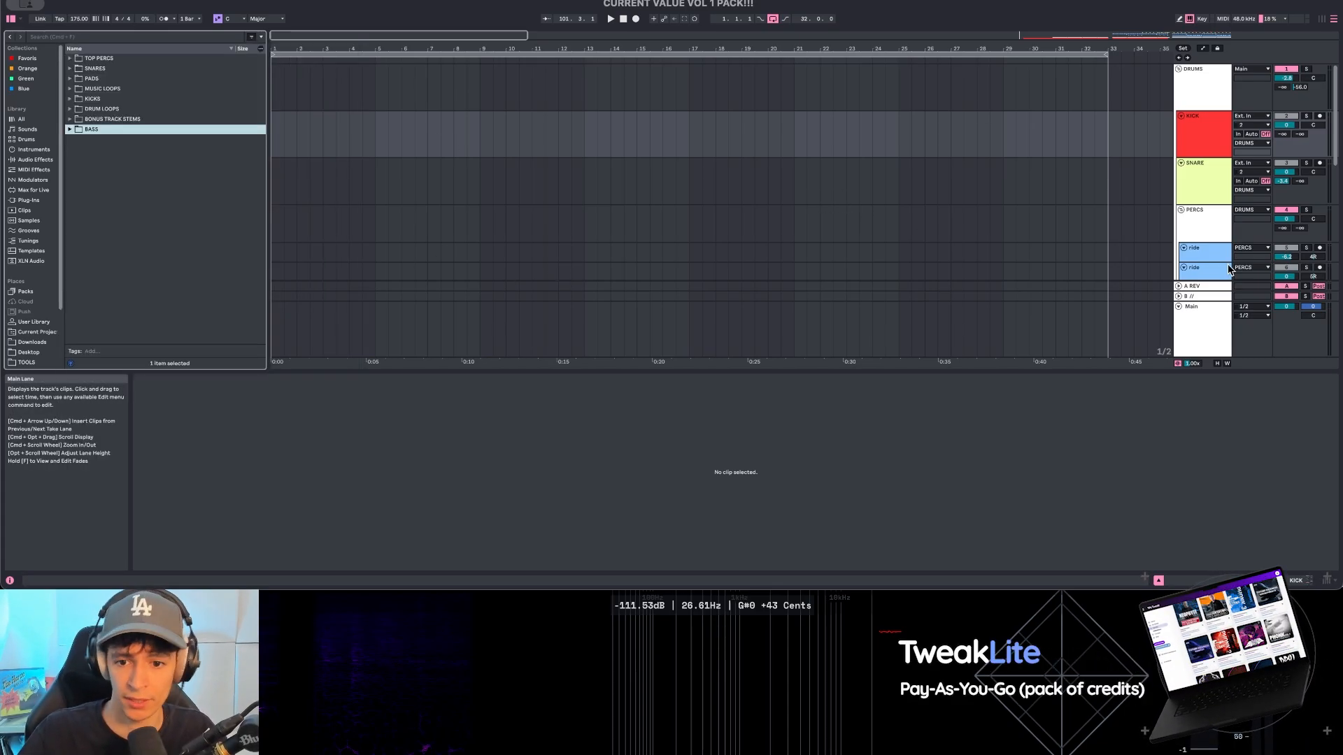
Step: Load the BA BASS 2 preset from WE TWEAK's CURRENT VALUE SIGNATURE VOL.1 bank into Serum 2 on the bass track
scroll(1206, 244, down, 5)
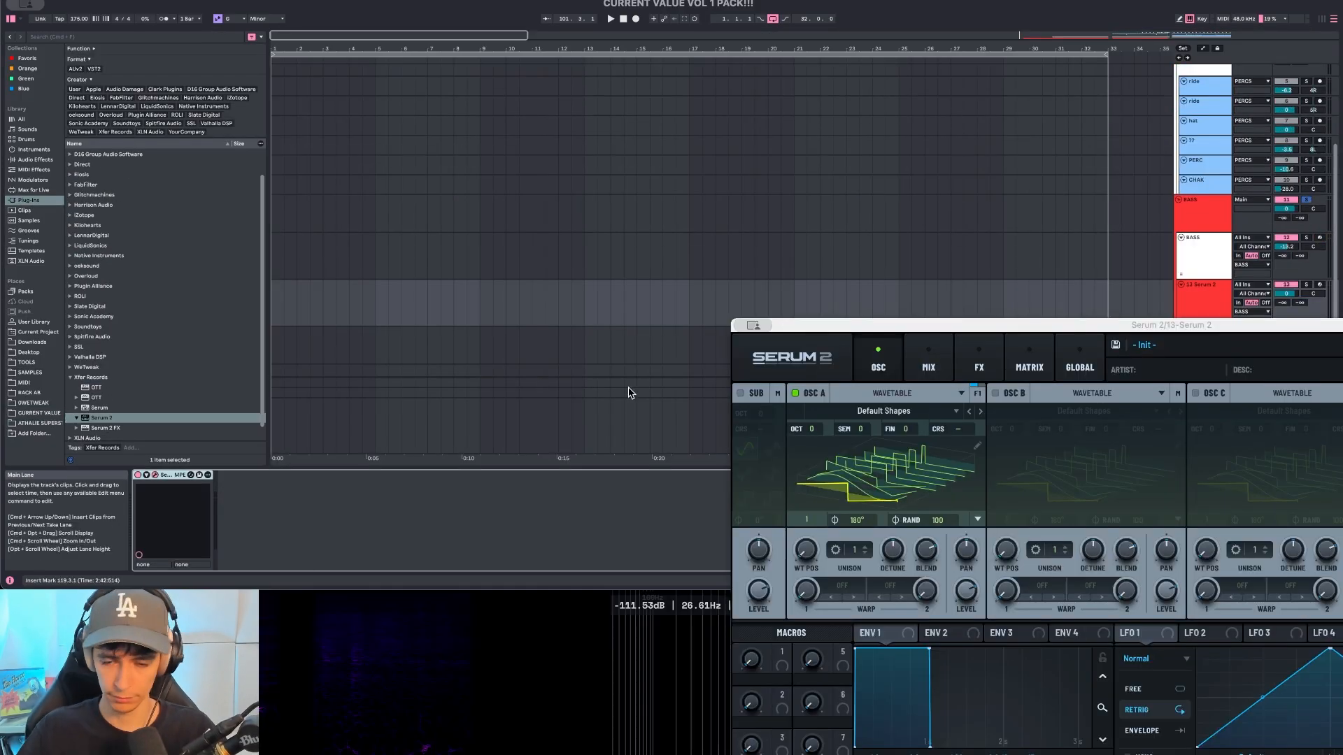
drag(769, 325, 325, 12)
click(815, 32)
mouse_move(760, 144)
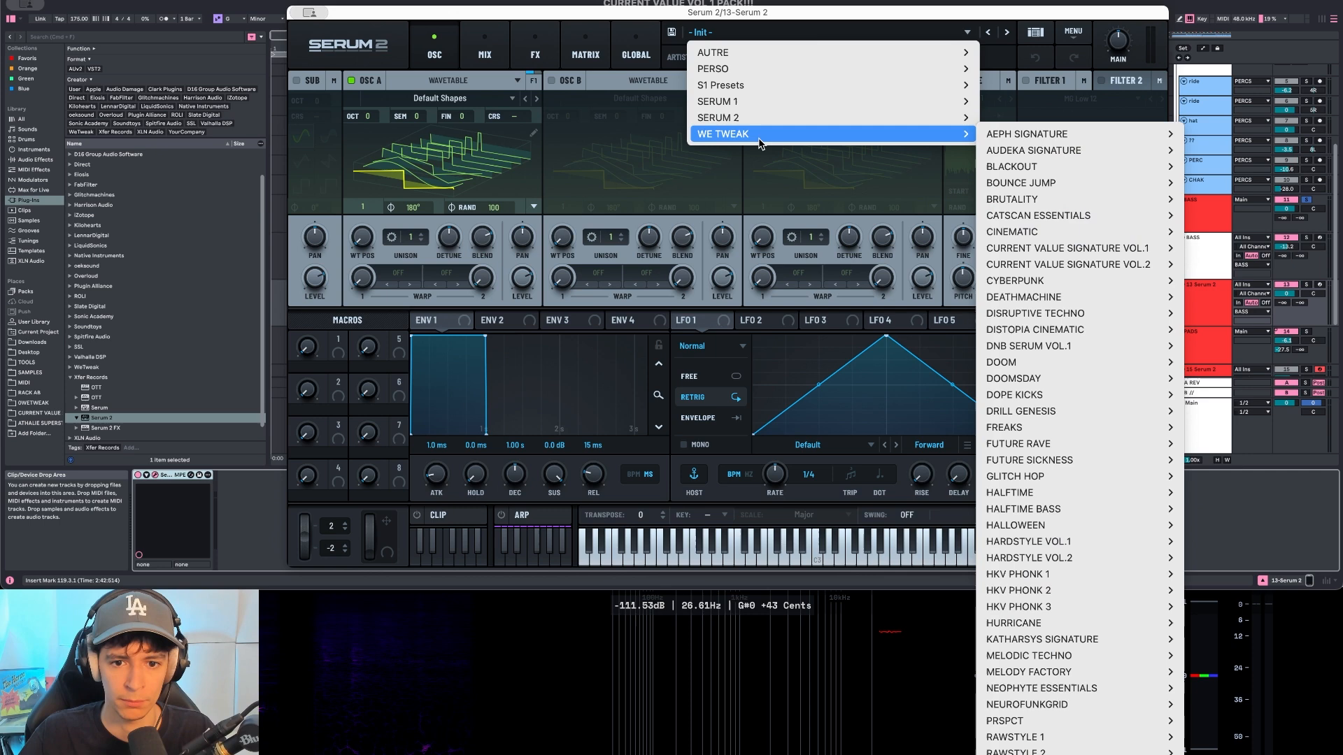
mouse_move(1089, 252)
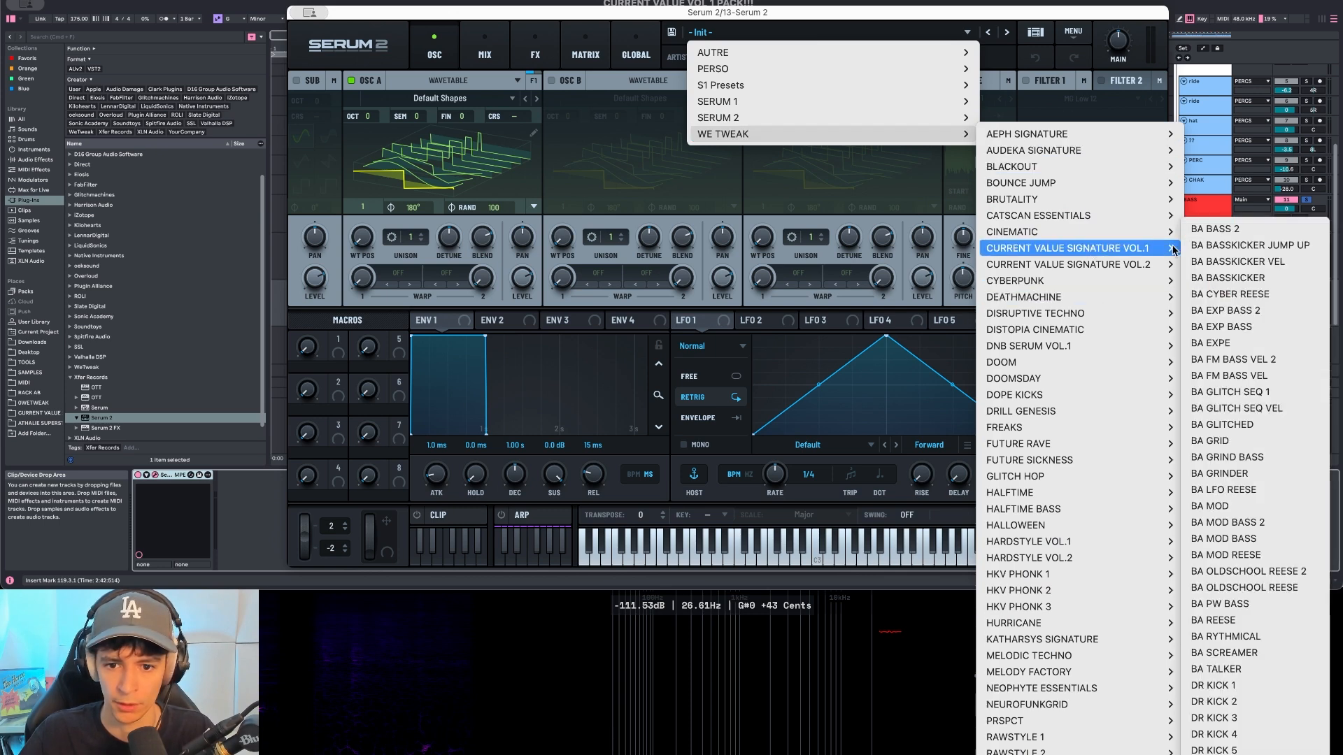
click(1252, 231)
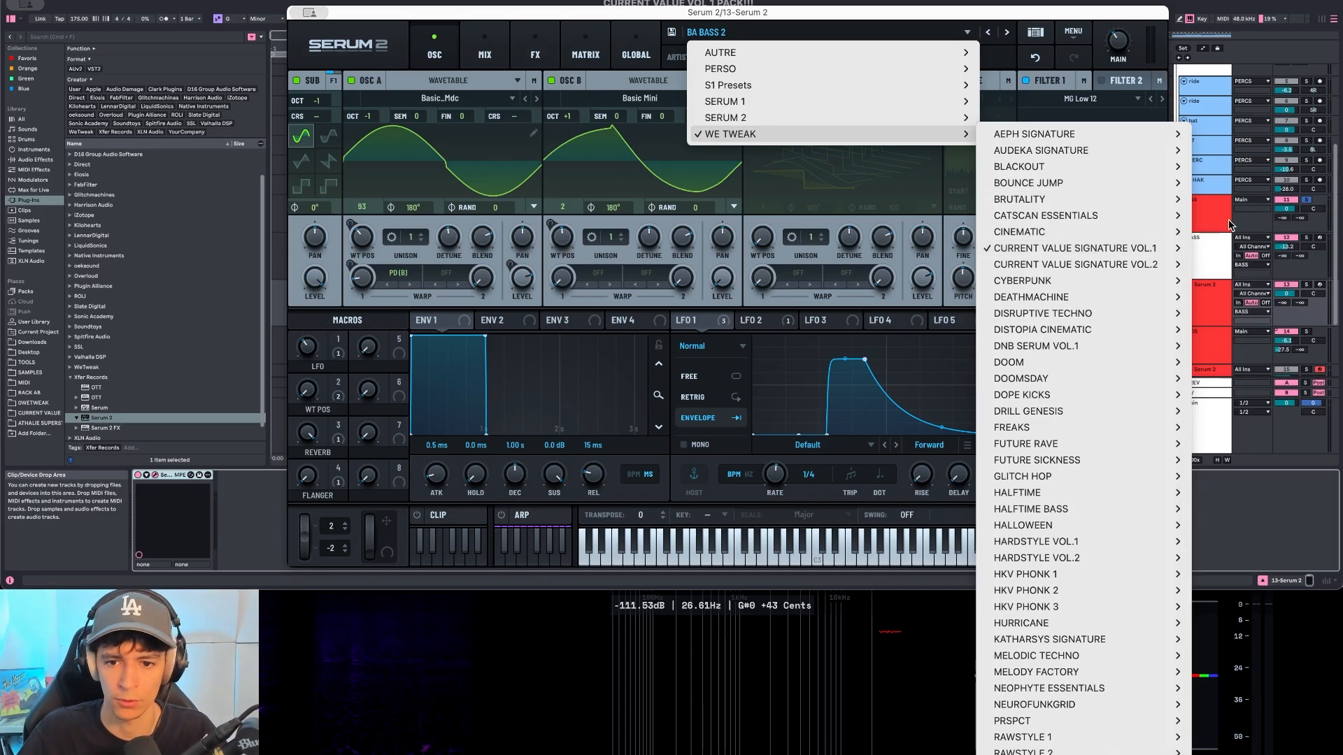
click(921, 180)
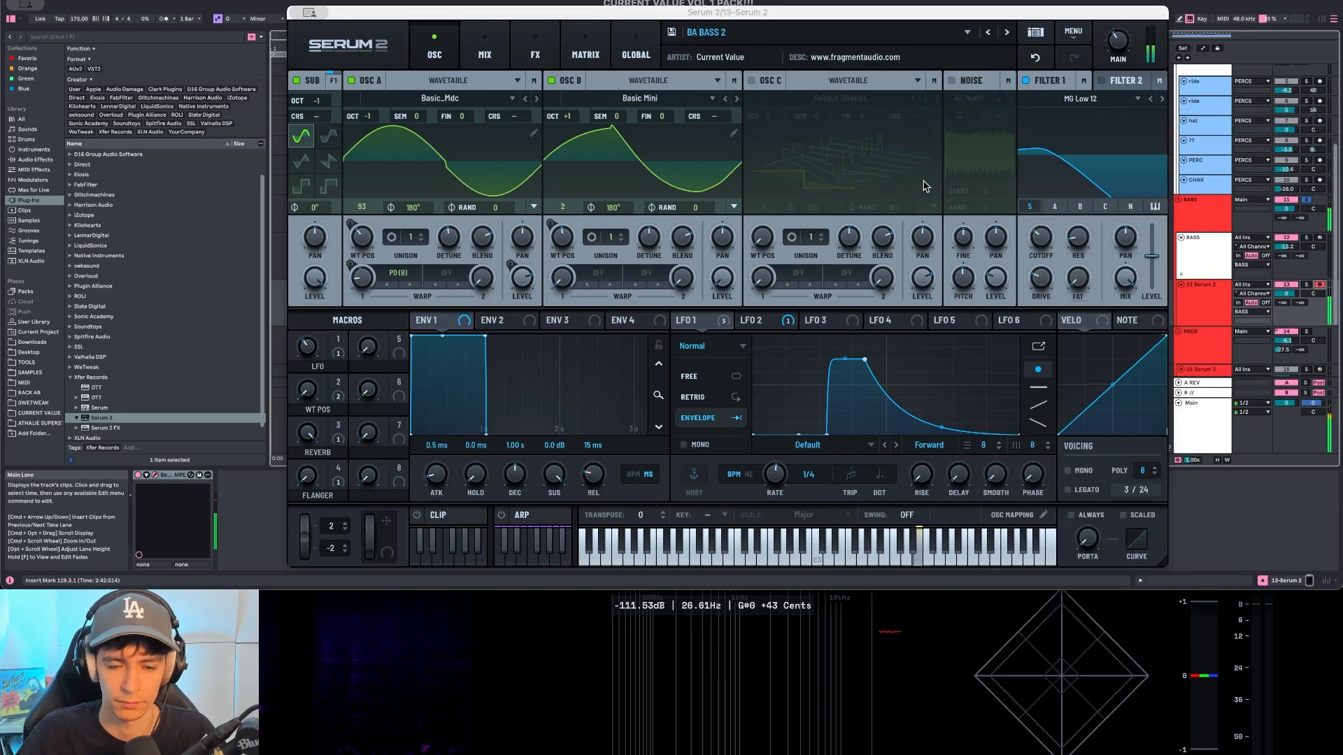
Step: Audition the Serum bass presets following BA BASS 2, including BA BASSKICKER VEL and BA CYBER REESE, up to BA FM BASS VEL 2
click(1007, 32)
click(1007, 32)
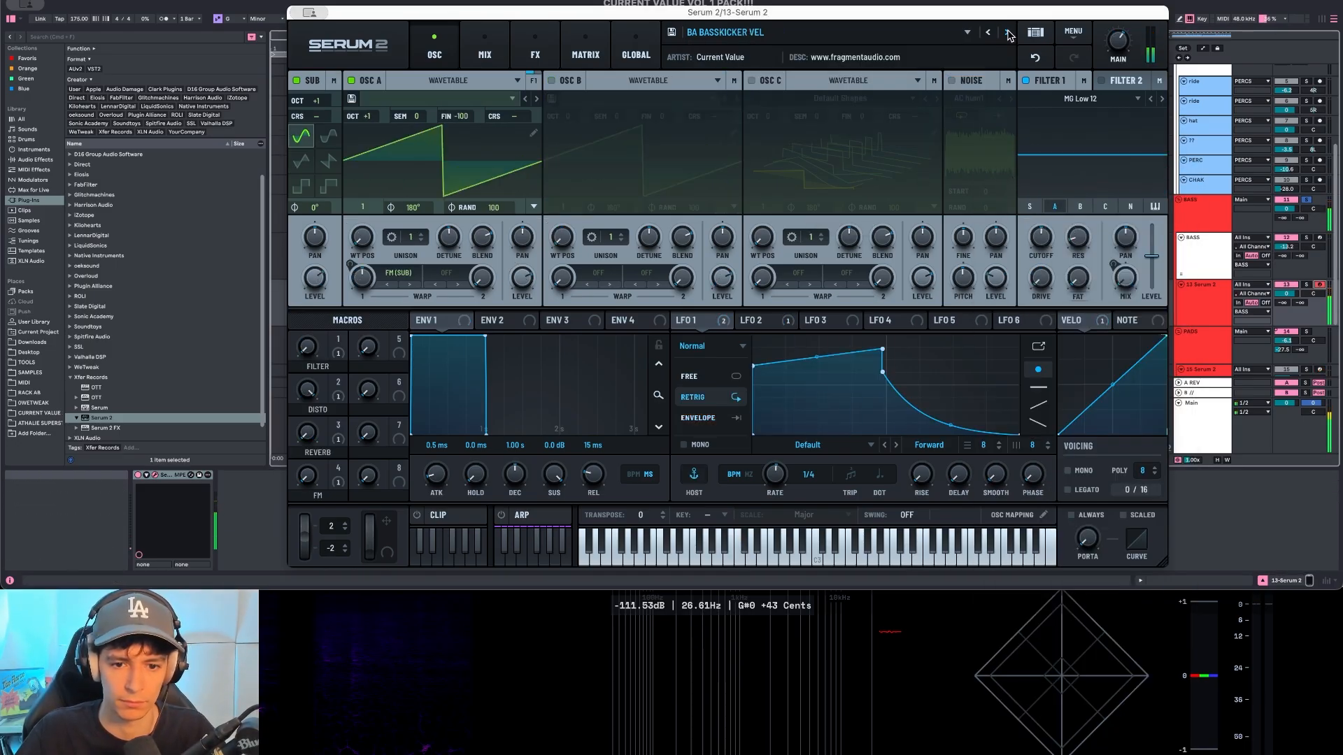
click(1007, 32)
click(1007, 32)
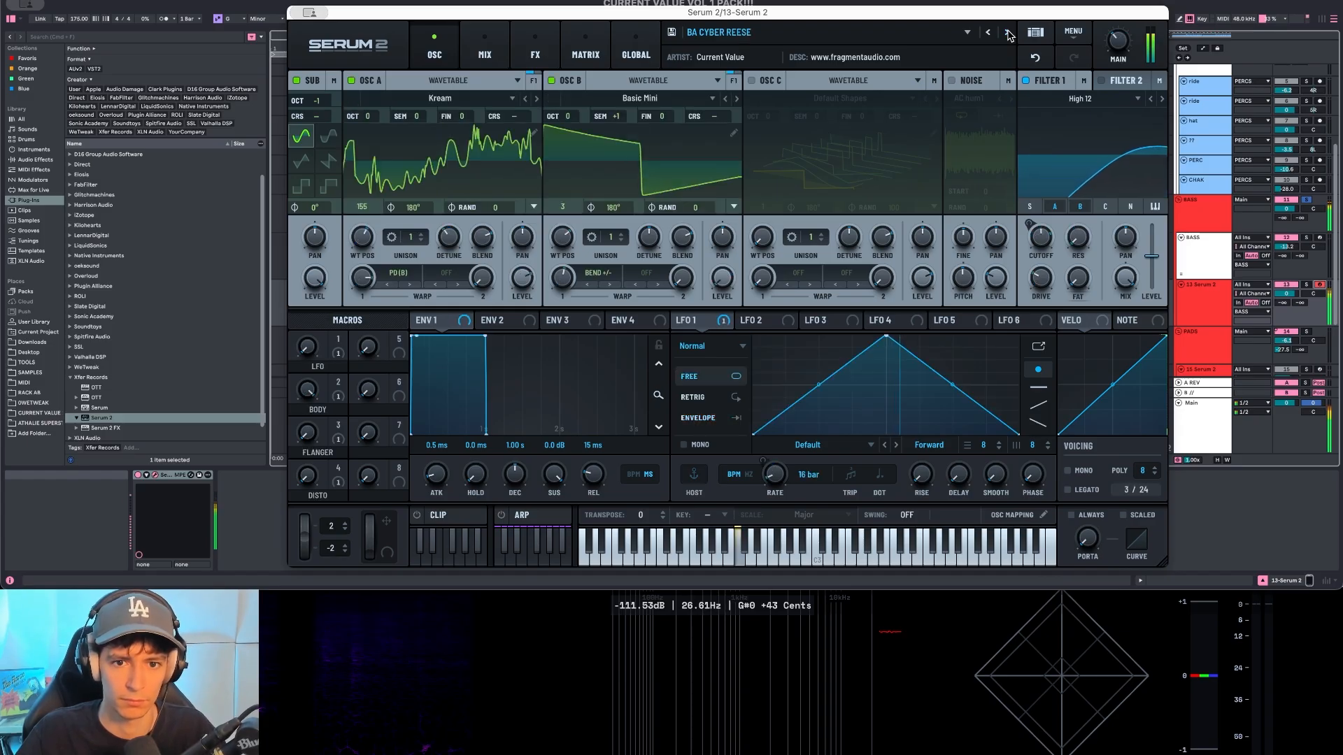
click(1007, 32)
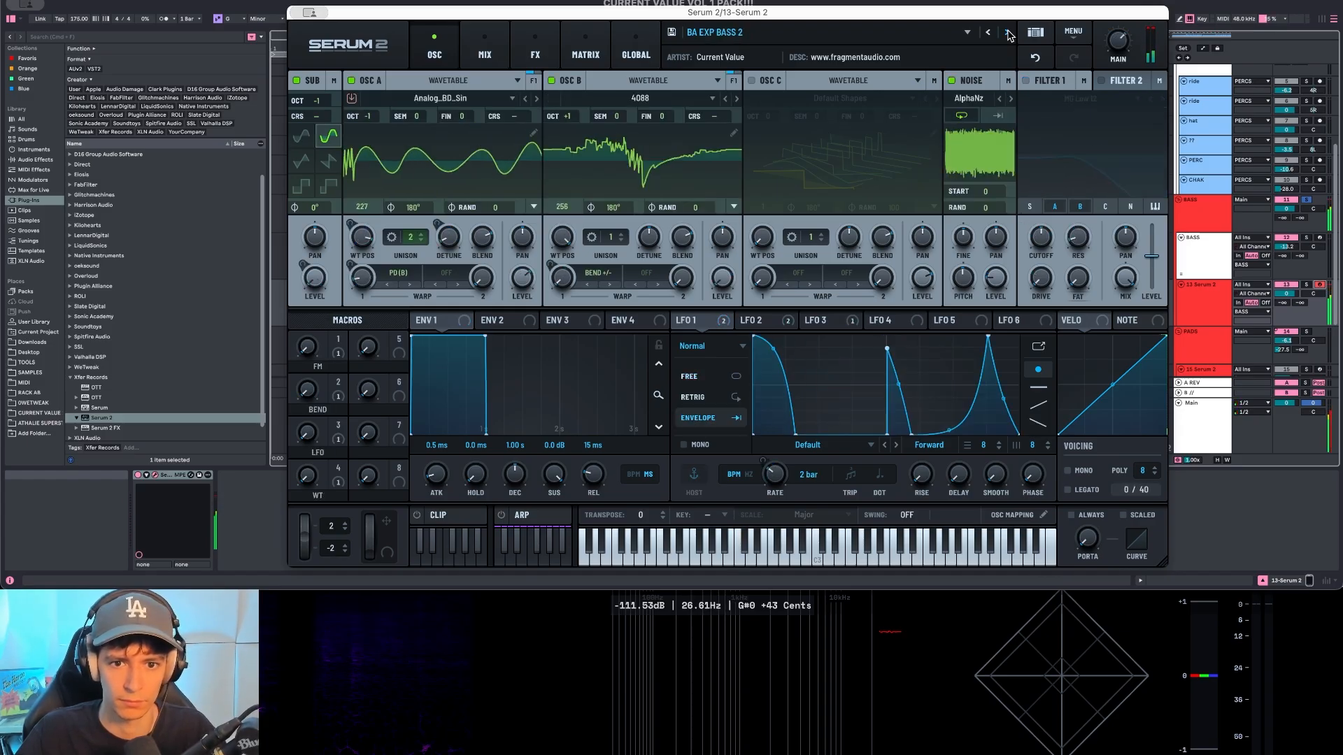
click(1007, 32)
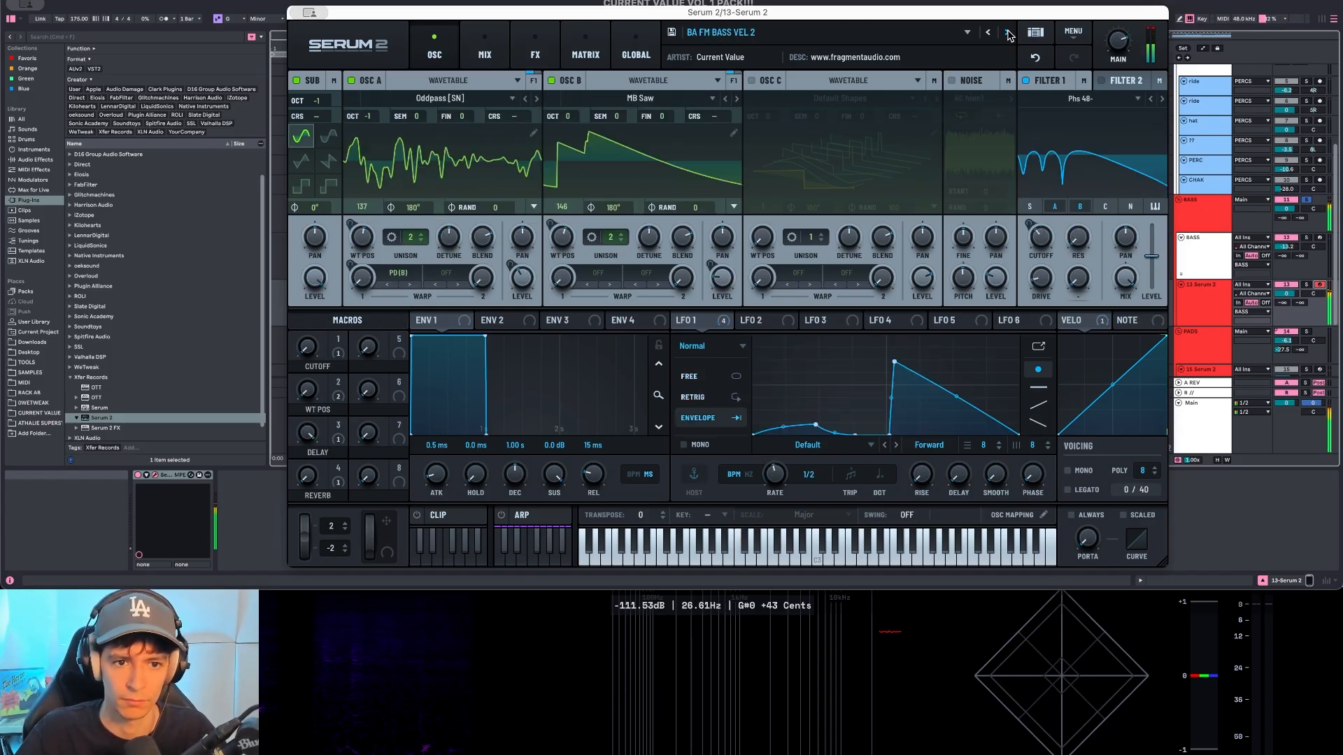
Step: Skip through the remaining bass presets to the drum presets and audition DR KICK 2
click(1007, 34)
click(1007, 34)
click(1007, 34)
click(1007, 33)
click(1007, 34)
click(1007, 34)
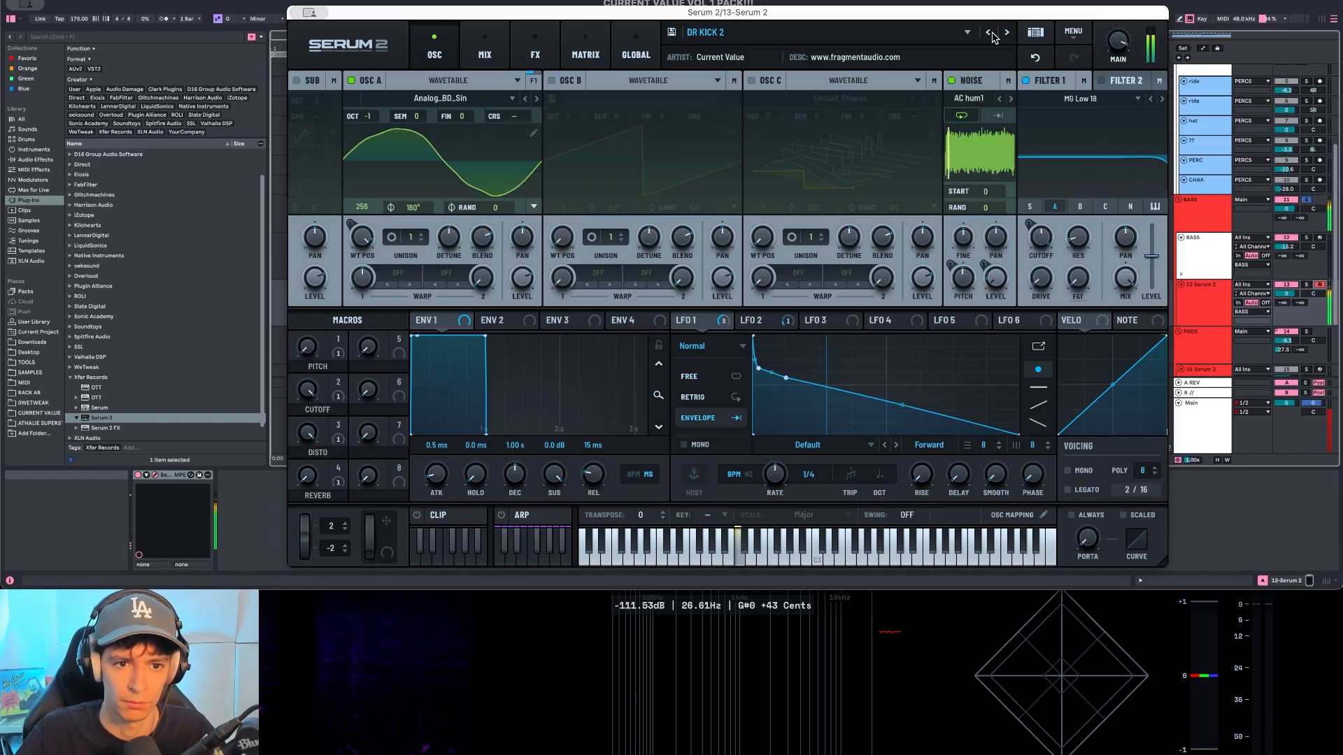
click(988, 33)
click(1007, 33)
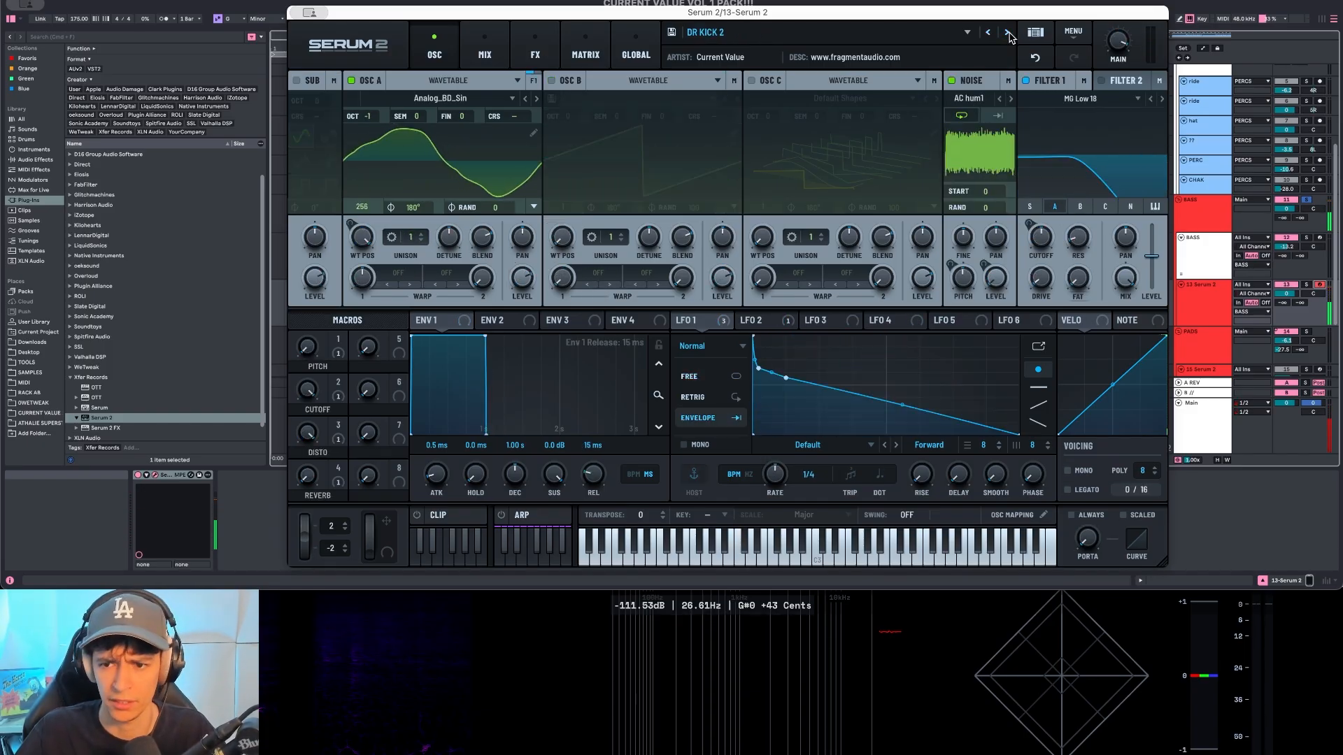
Step: Audition the hat and snare presets, including DR LONGHAT and DR LOW SNARE 1, up to DR NEURO SNARE 3
click(1007, 33)
click(1007, 33)
click(1007, 33)
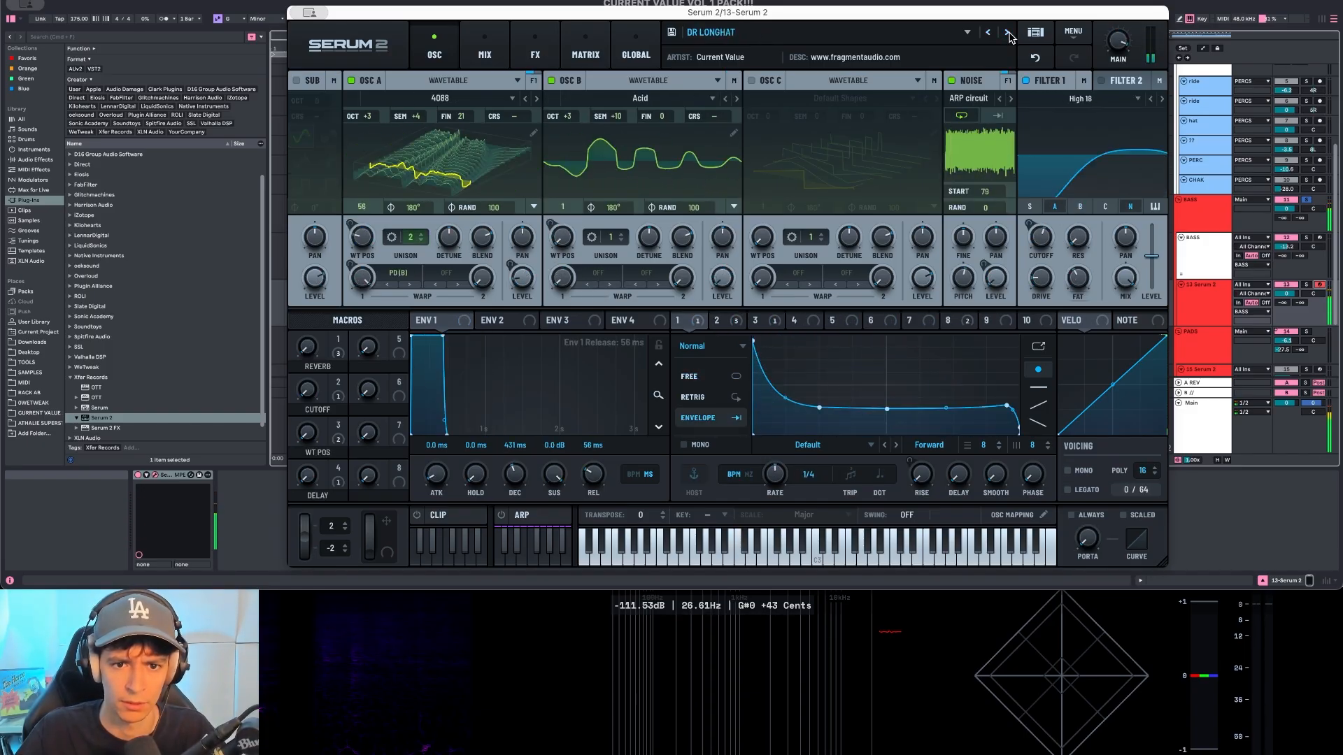
click(1007, 33)
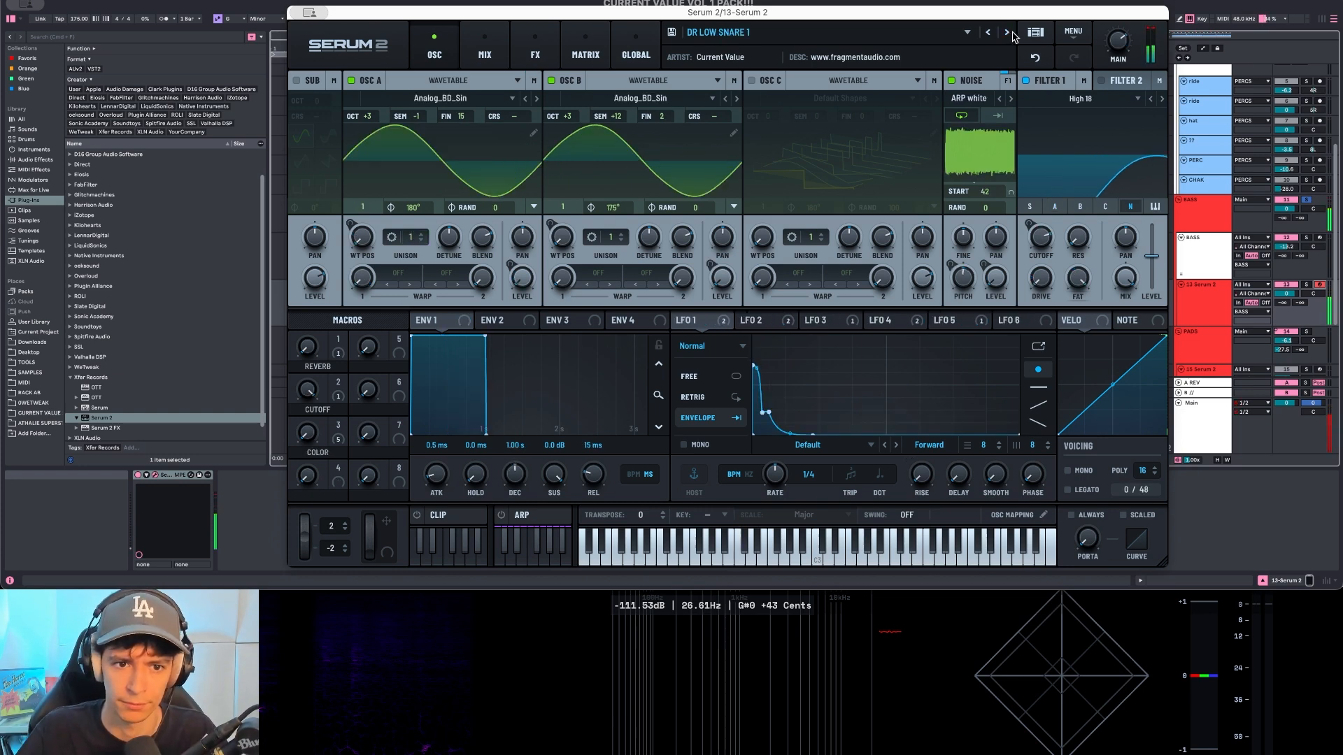
click(1007, 33)
click(1007, 33)
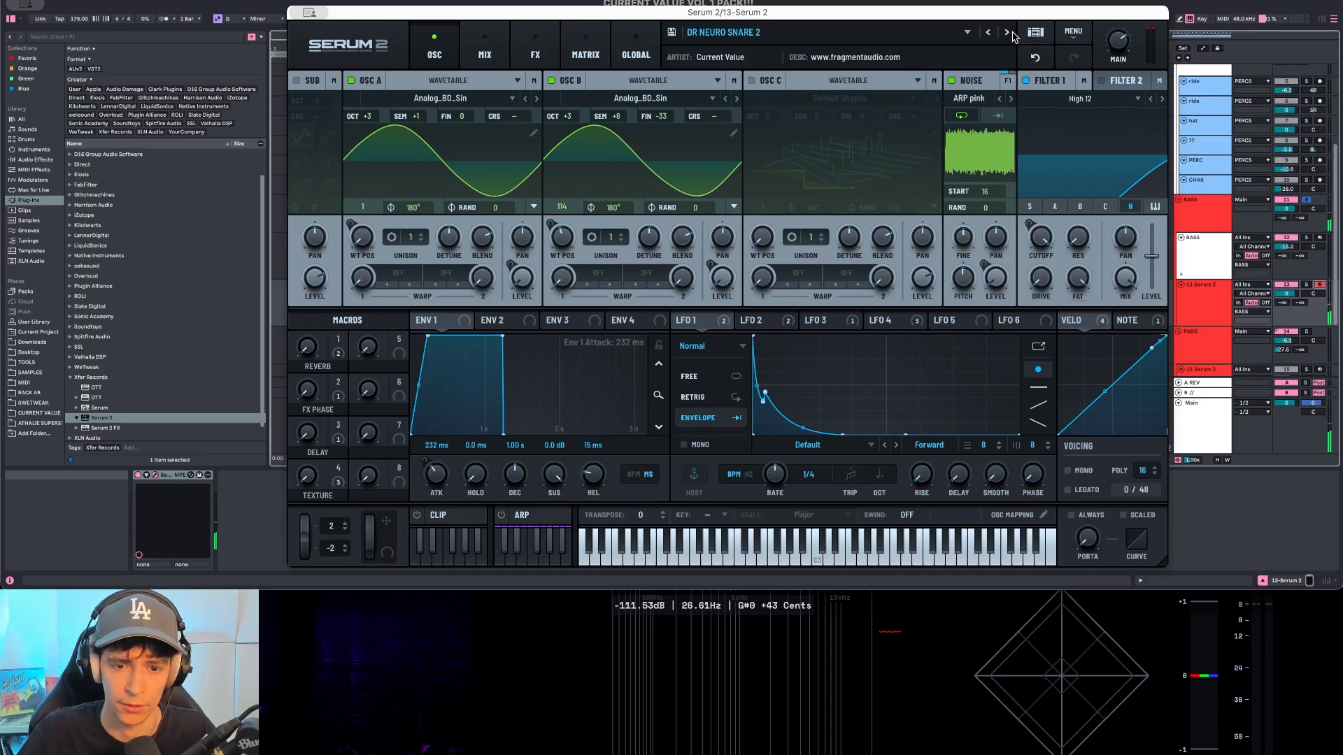
click(1007, 32)
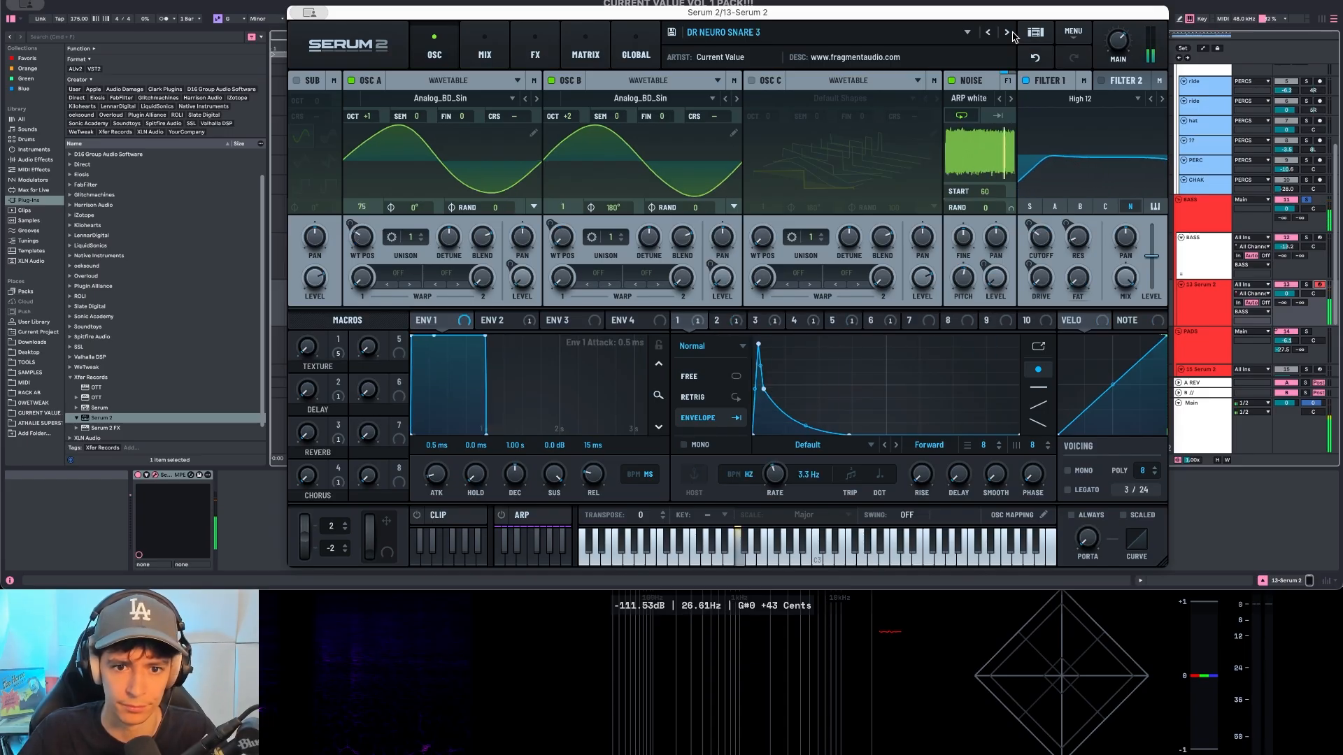
Step: Audition the pad presets PD CYBER STRINGS, PD EXP PAD 2 and PD EXP PAD
click(1007, 33)
click(1007, 33)
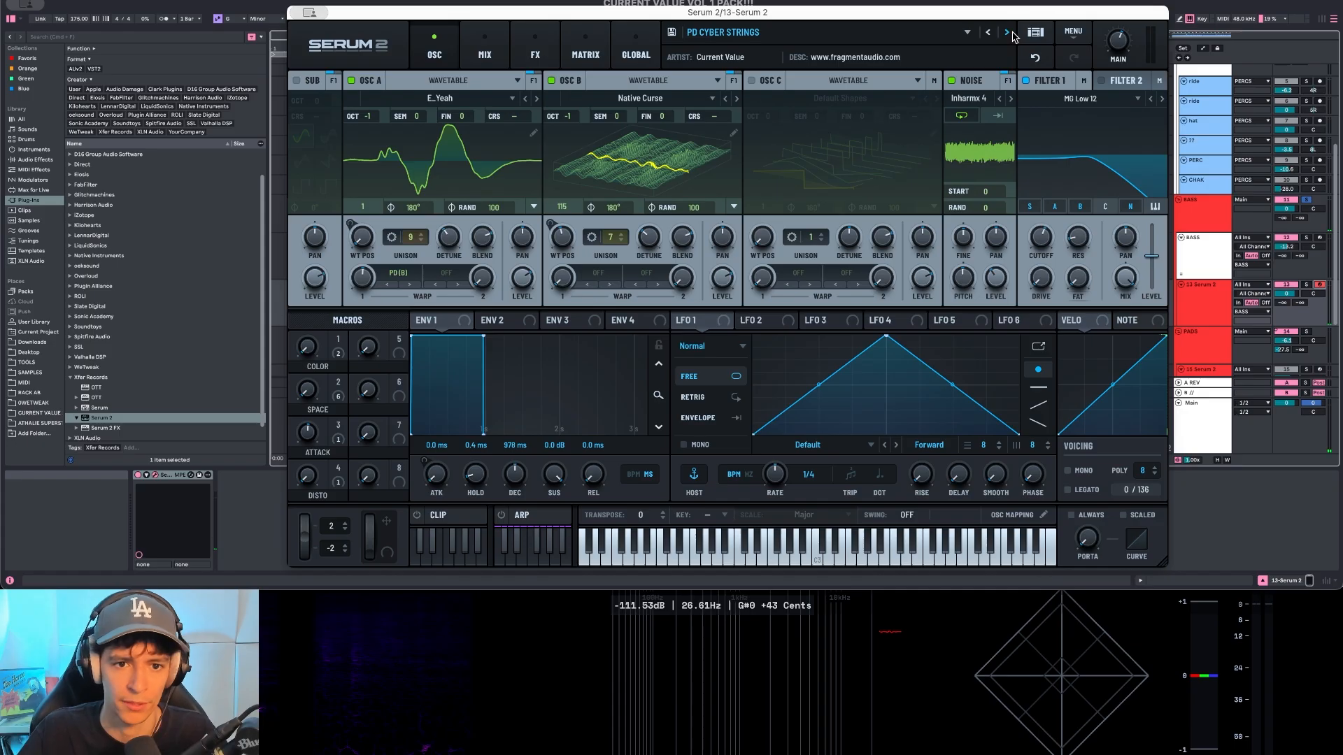
click(1007, 32)
click(1011, 34)
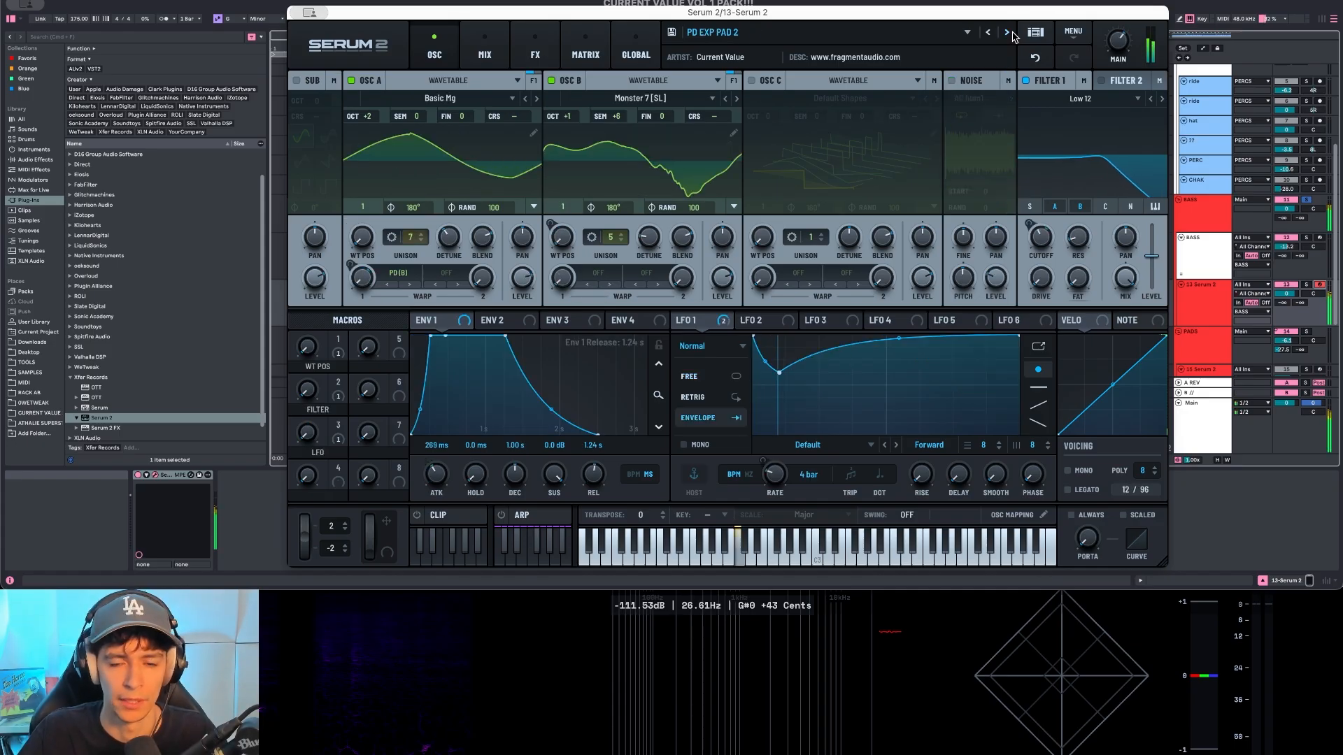
click(1011, 34)
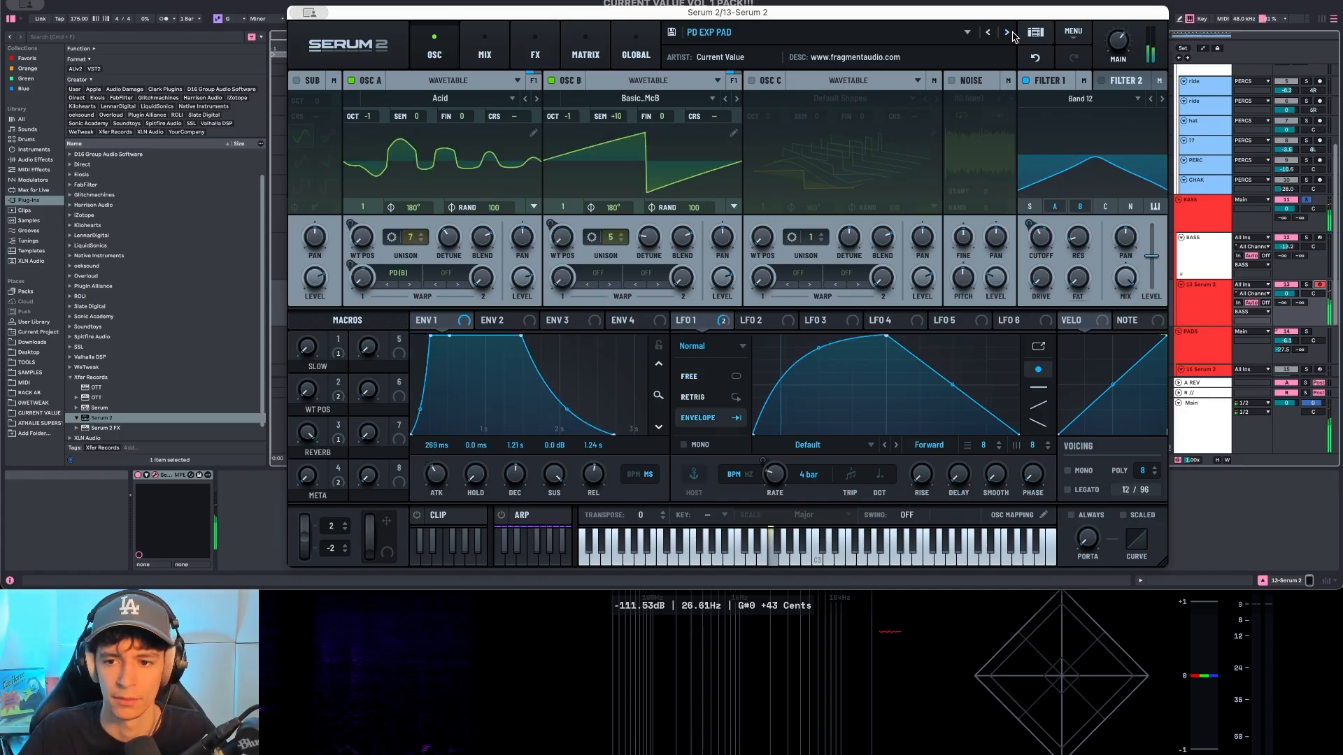
Step: Inspect the device chains of the KICK, SNARE, ride and DRUMS tracks
click(1207, 124)
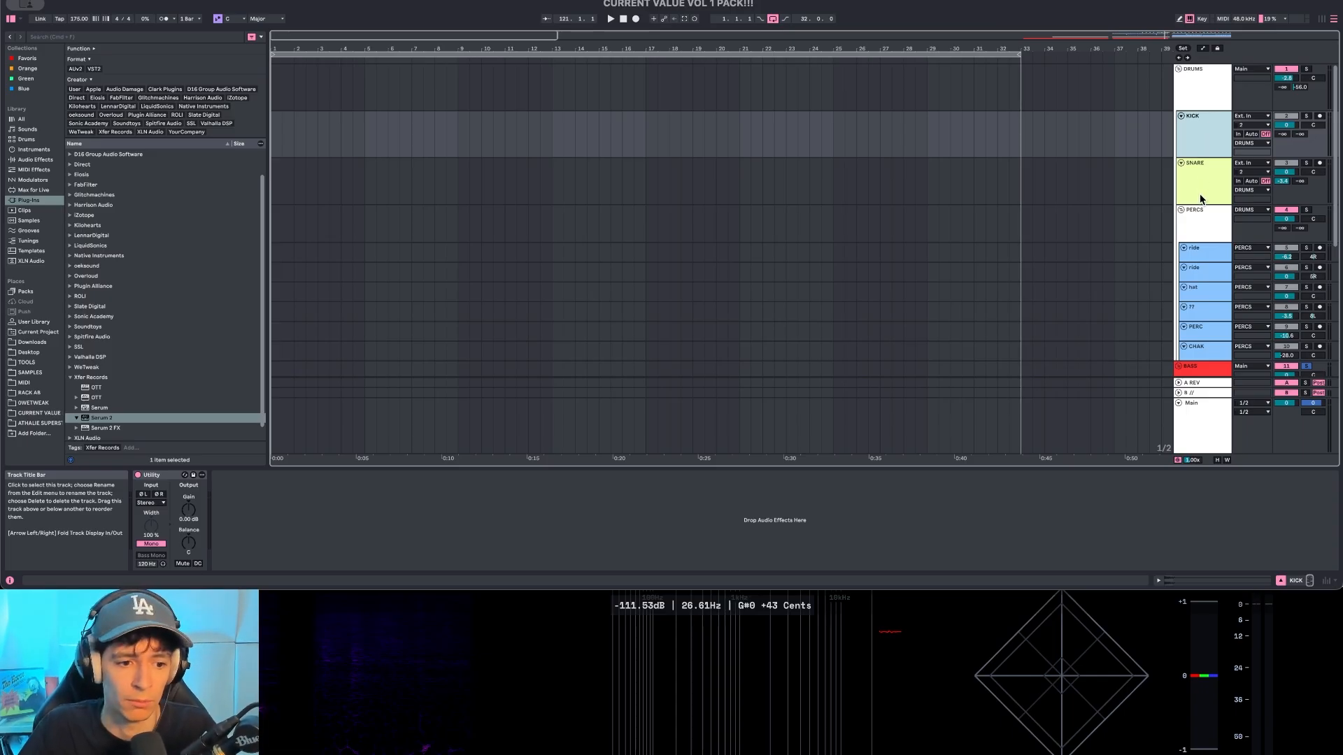
click(1200, 197)
click(1197, 154)
click(1201, 251)
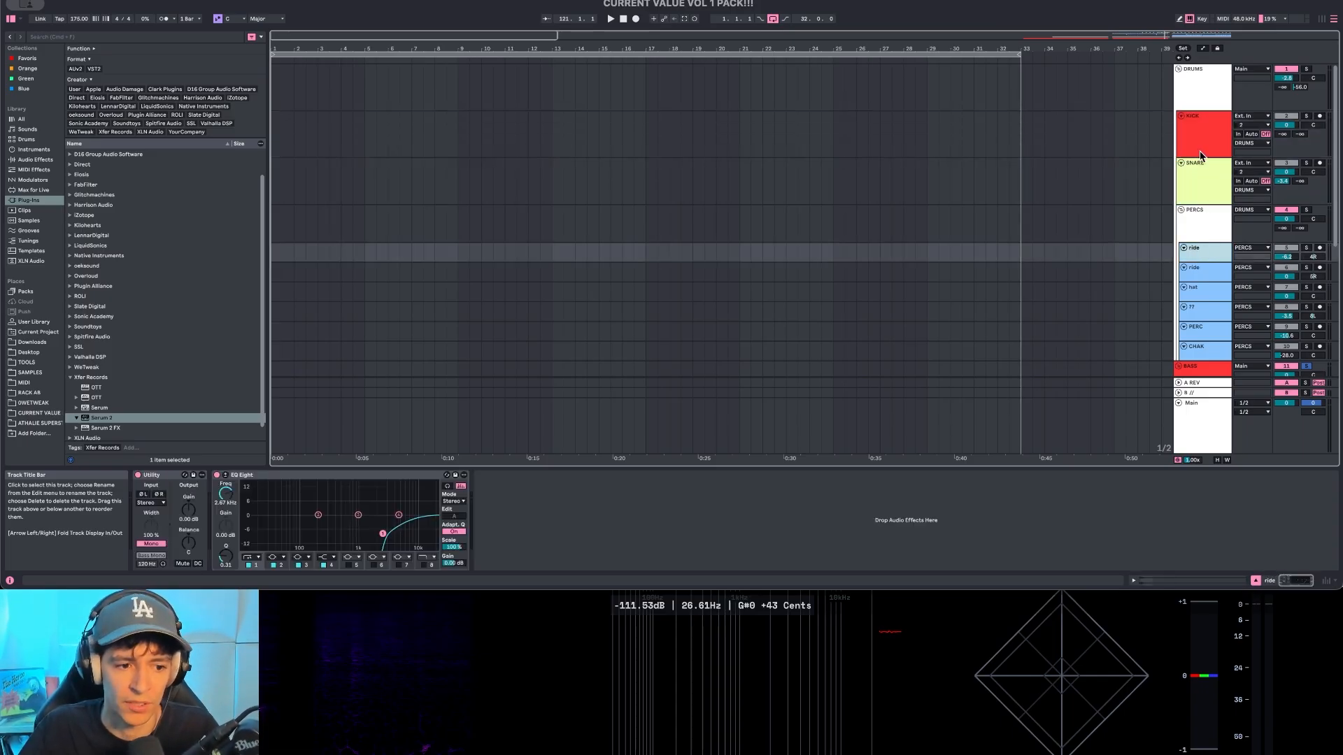
click(1210, 90)
click(1204, 120)
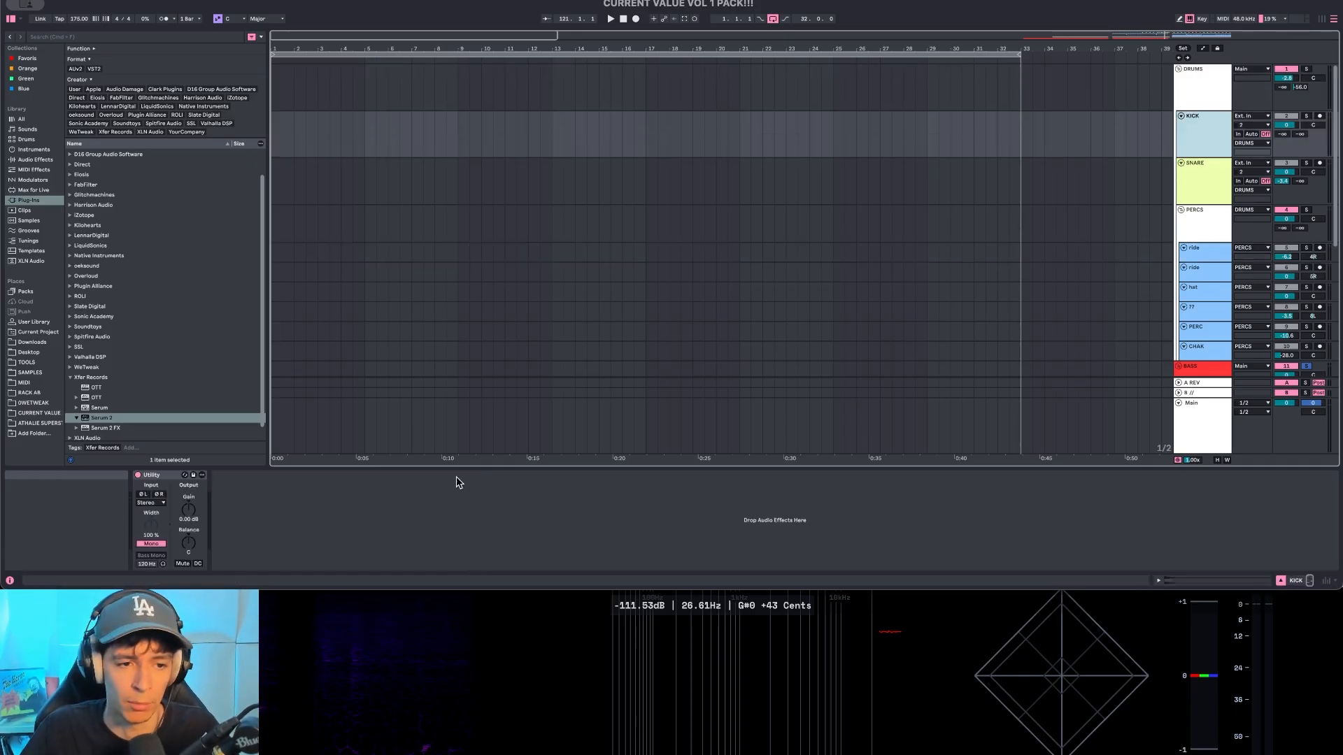
Step: Set the insert marker at bar 1 of the KICK track and open the KICKS samples in the CURRENT VALUE folder
click(272, 134)
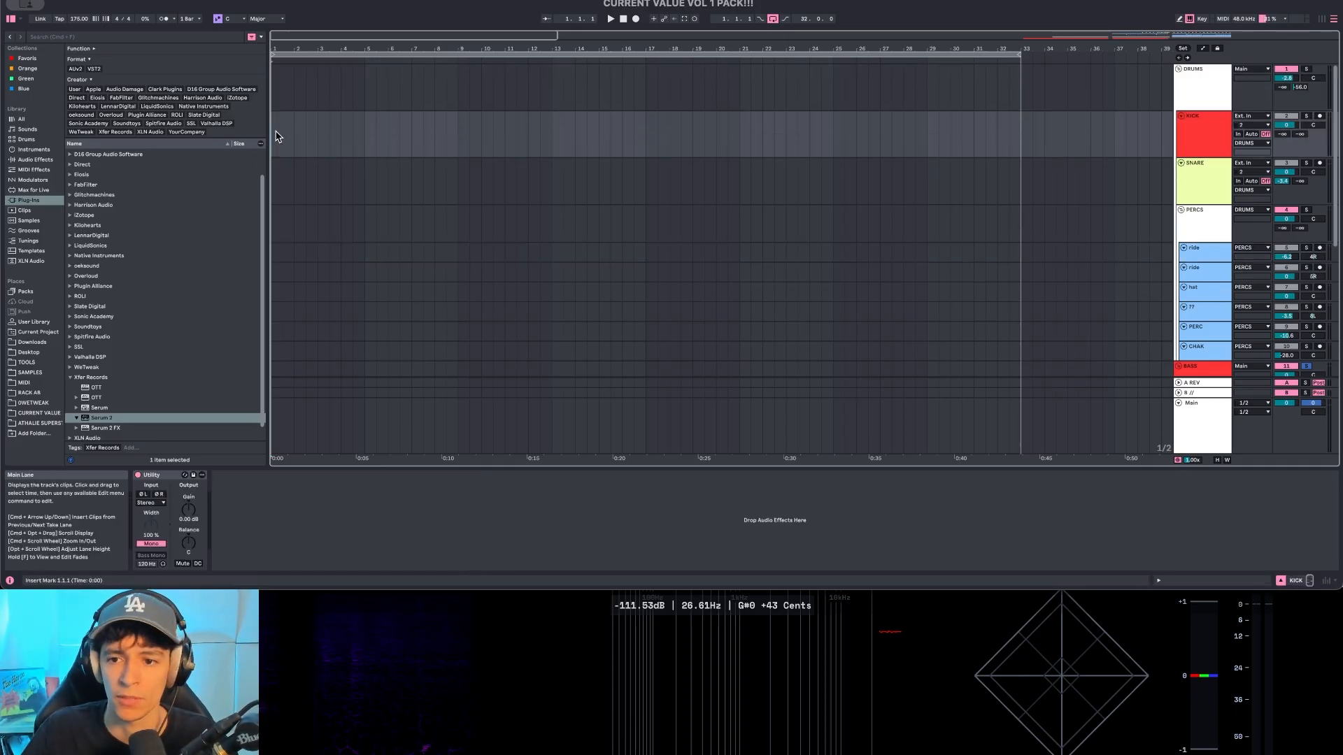
click(70, 378)
click(39, 413)
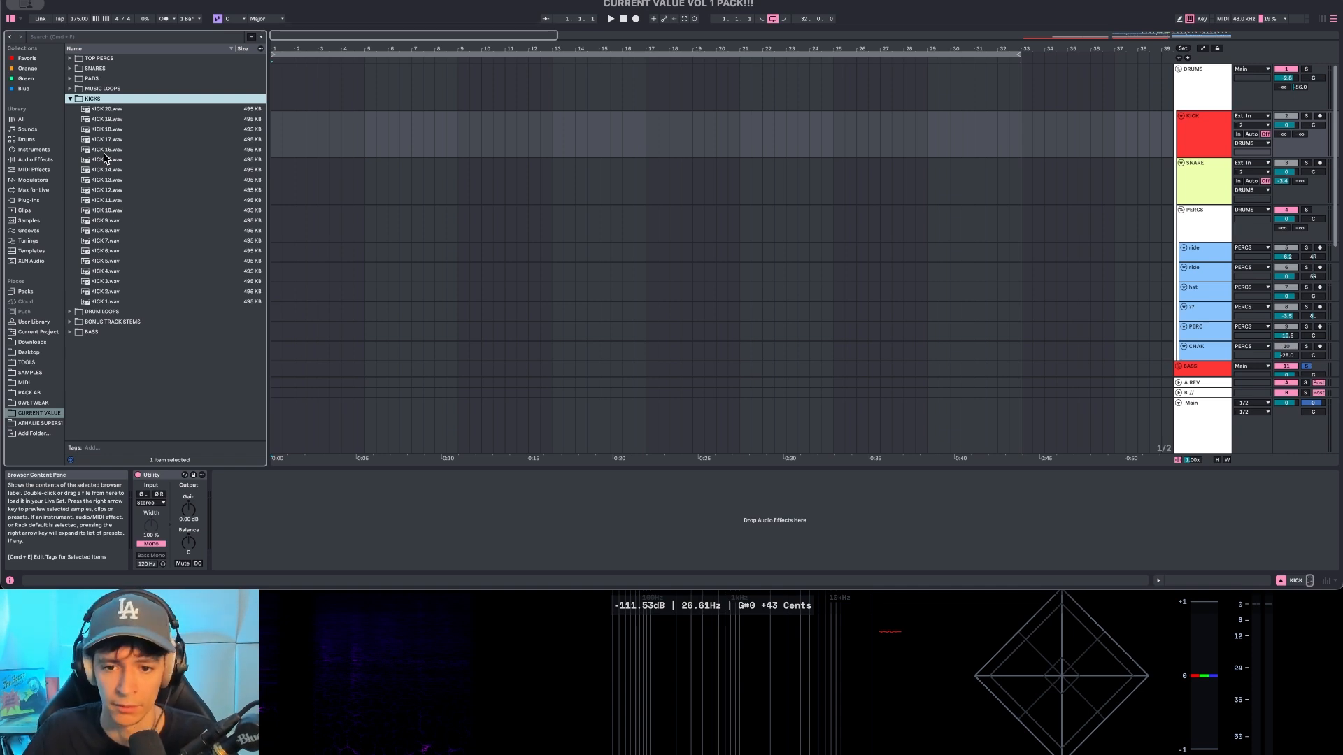
Step: Audition the kick samples one after another from KICK 20.wav to KICK 1.wav
click(131, 110)
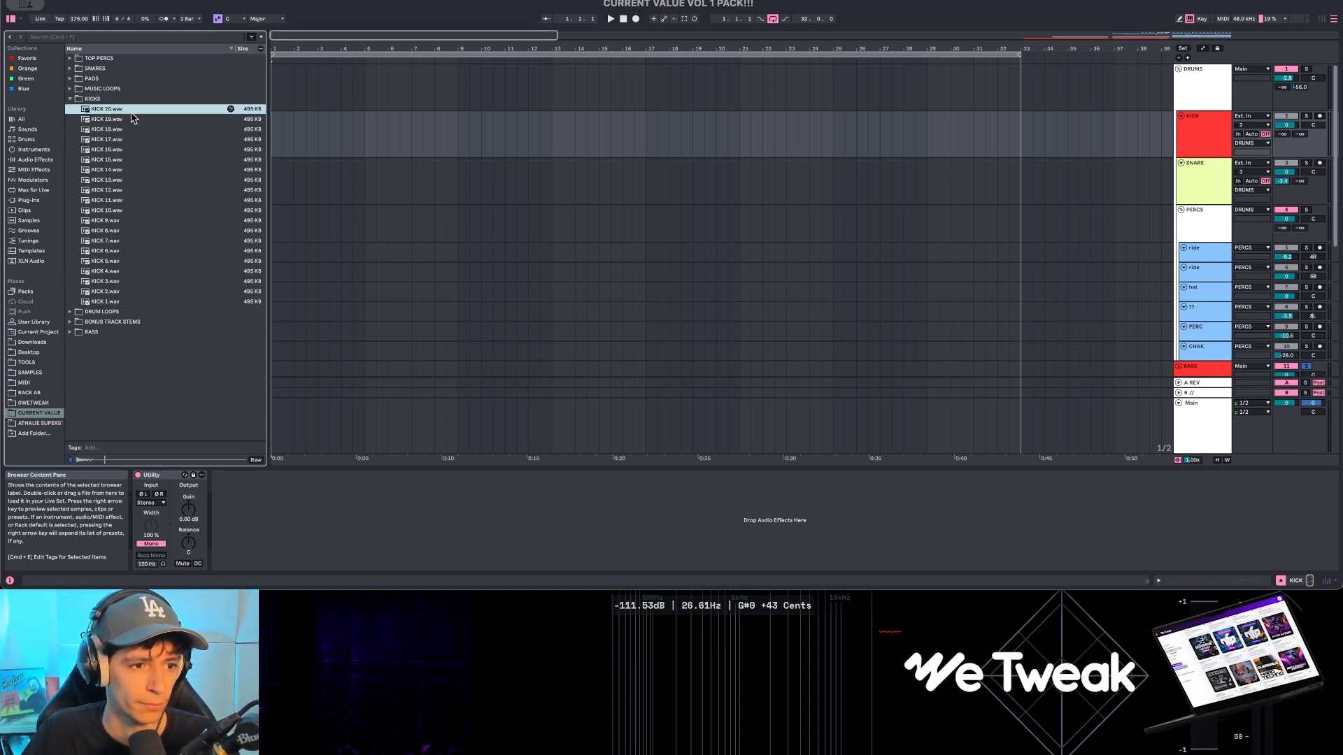
click(130, 119)
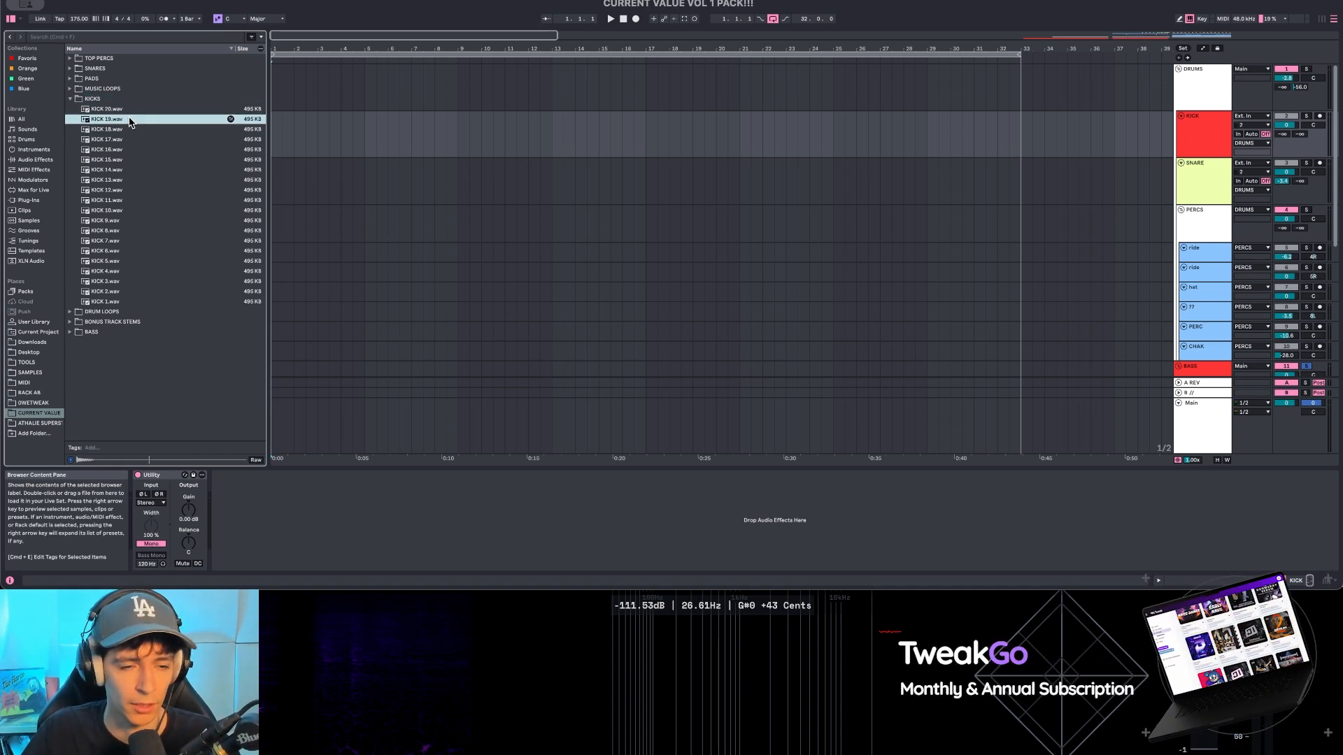
key(Down)
key(Down)
key(Down)
key(Down)
key(Down)
key(Down)
key(Down)
key(Down)
key(Down)
key(Down)
key(Down)
key(Down)
key(Down)
key(Down)
key(Down)
key(Down)
key(Down)
key(Down)
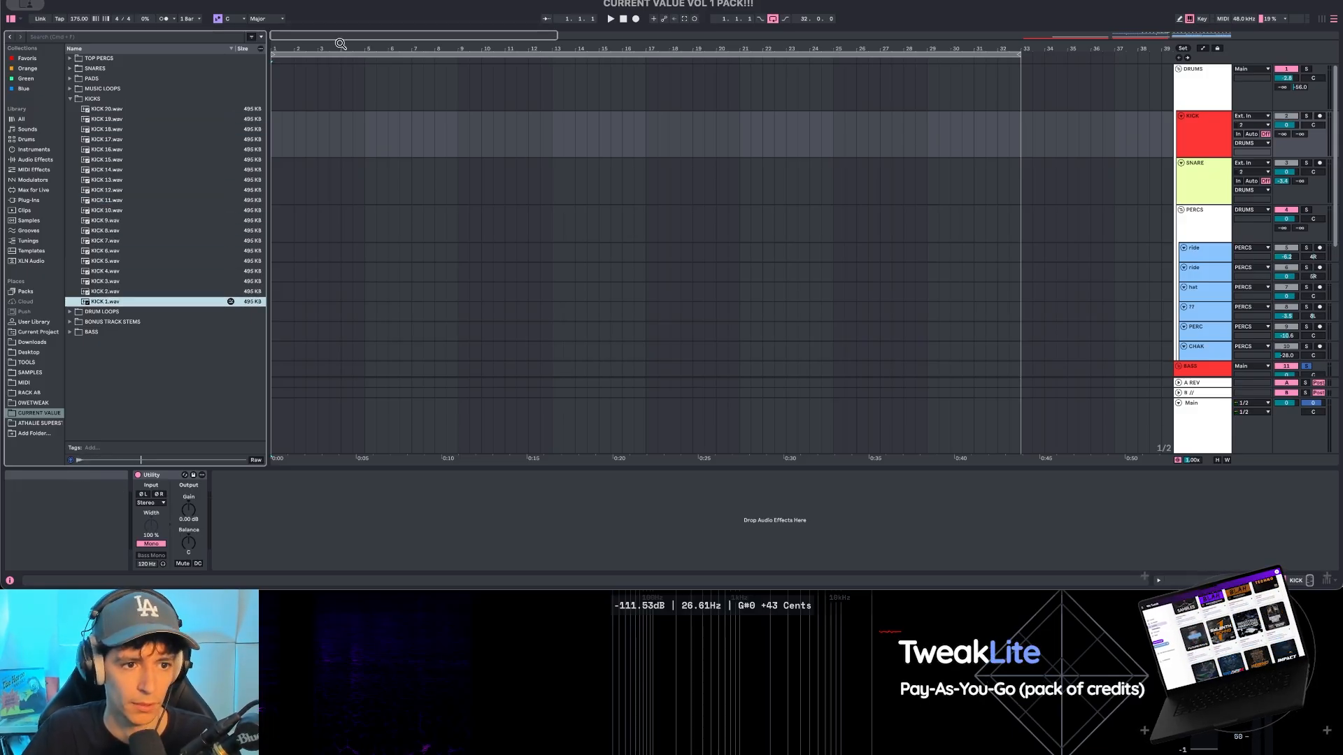
Step: Place the KICK 15.wav sample at bar 1 of the KICK track
drag(340, 43, 340, 15)
drag(203, 159, 275, 129)
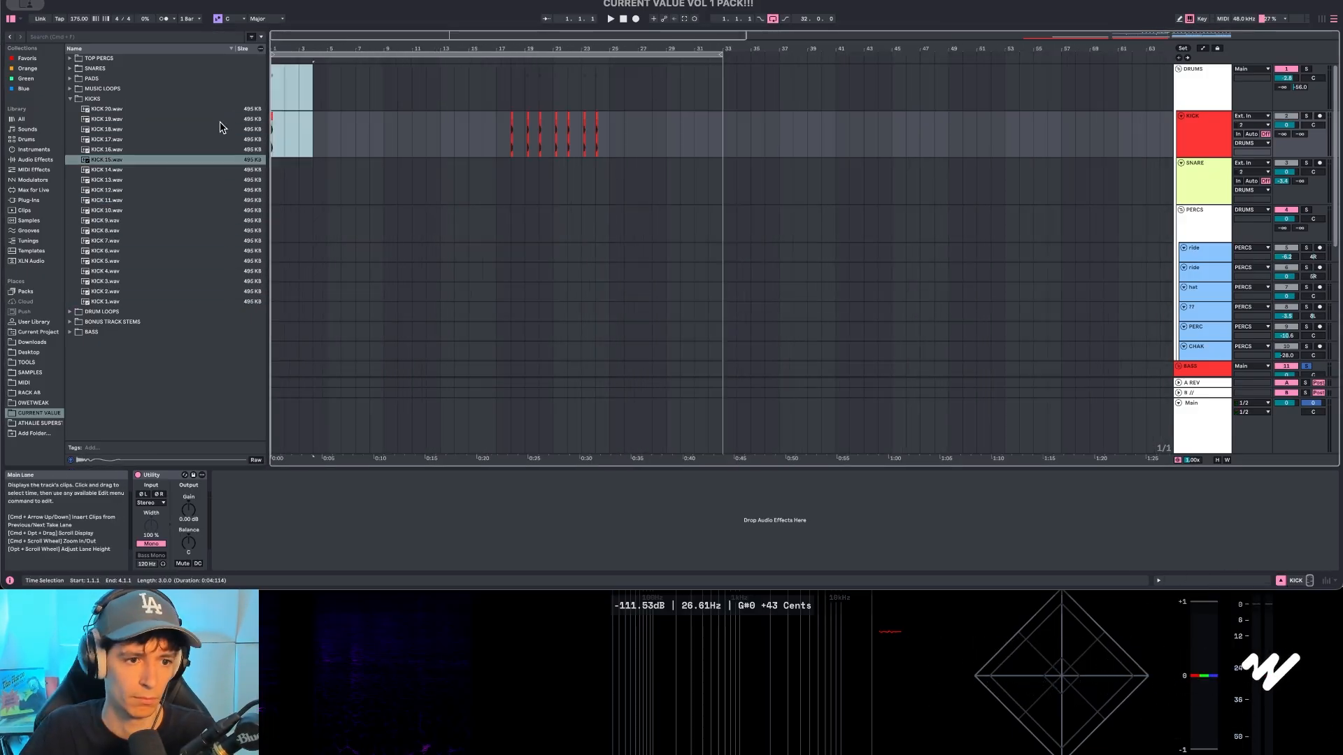
Step: Unsolo the BASS group and play back the kick pattern from just before bar 17
click(497, 133)
key(space)
click(1305, 367)
key(space)
click(497, 128)
key(space)
drag(490, 49, 543, 74)
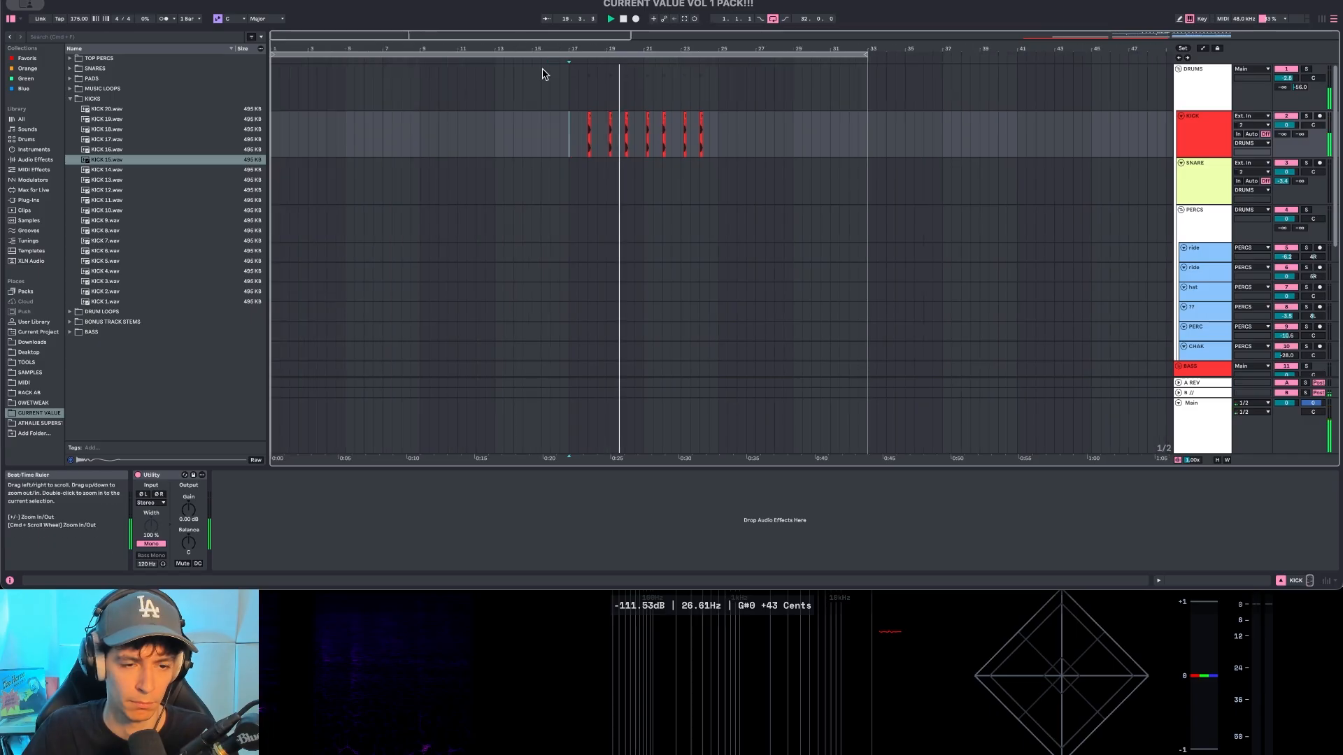
Step: Stop playback and move the kick pattern so that it starts at bar 17 of the KICK track
key(space)
drag(585, 138, 719, 135)
key(Delete)
click(572, 134)
key(super+v)
Step: Loop the eight bars of the KICK track from bar 17 to bar 25
drag(571, 133, 718, 132)
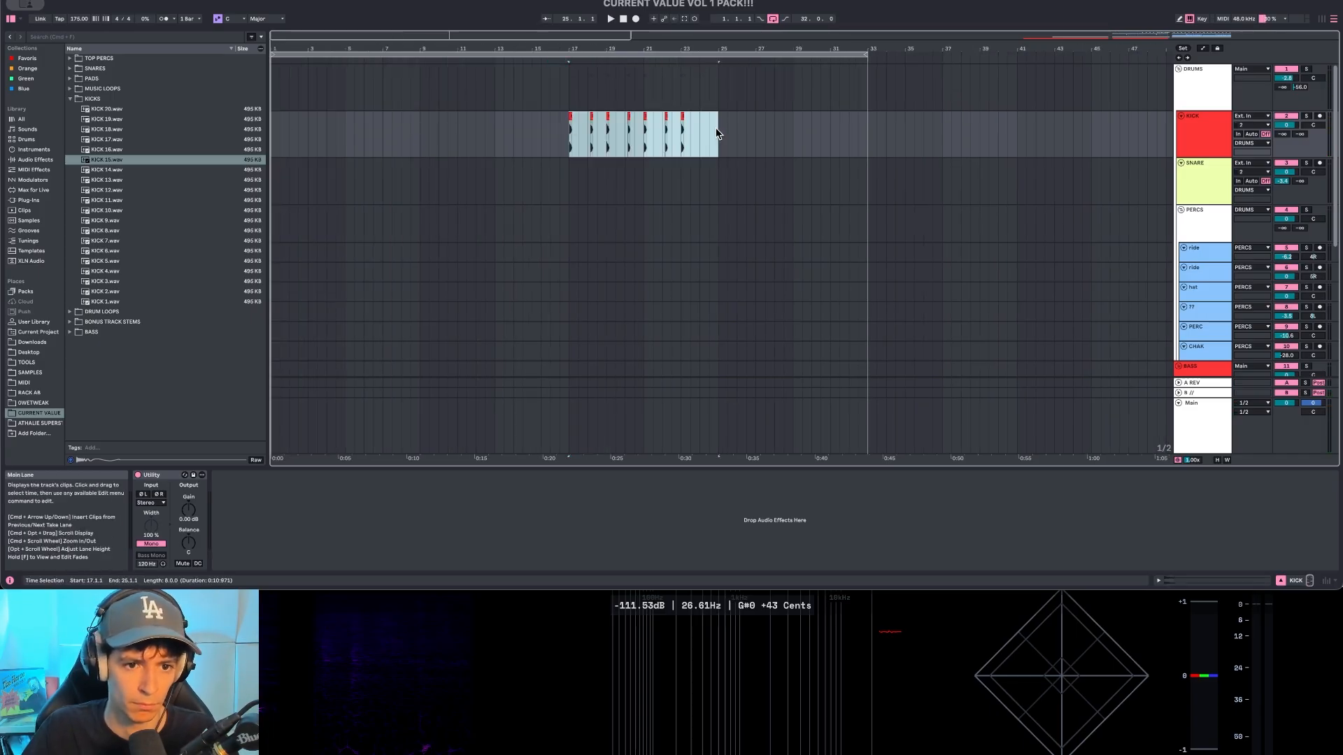
key(super+l)
key(space)
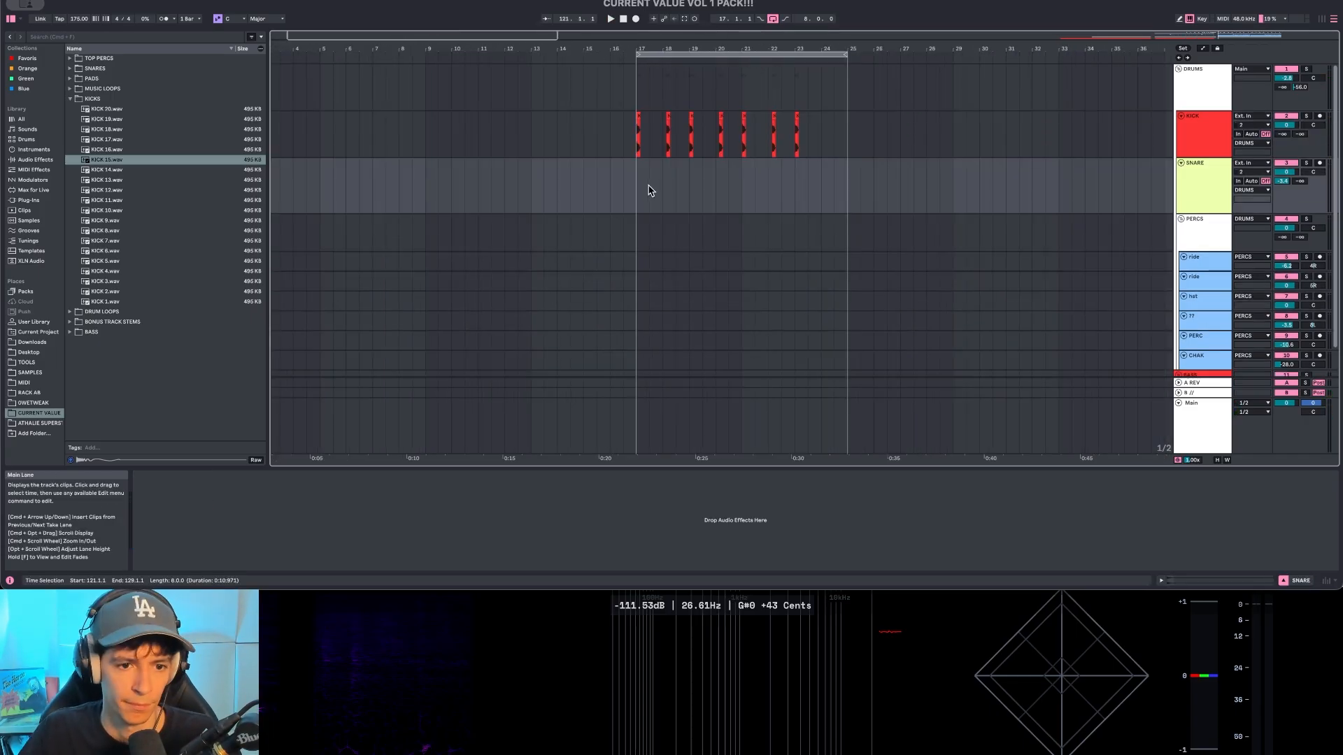
Step: Make the SNARE track taller and set its insert marker at bar 17
scroll(649, 189, up, 4)
drag(1188, 206, 1187, 234)
click(628, 184)
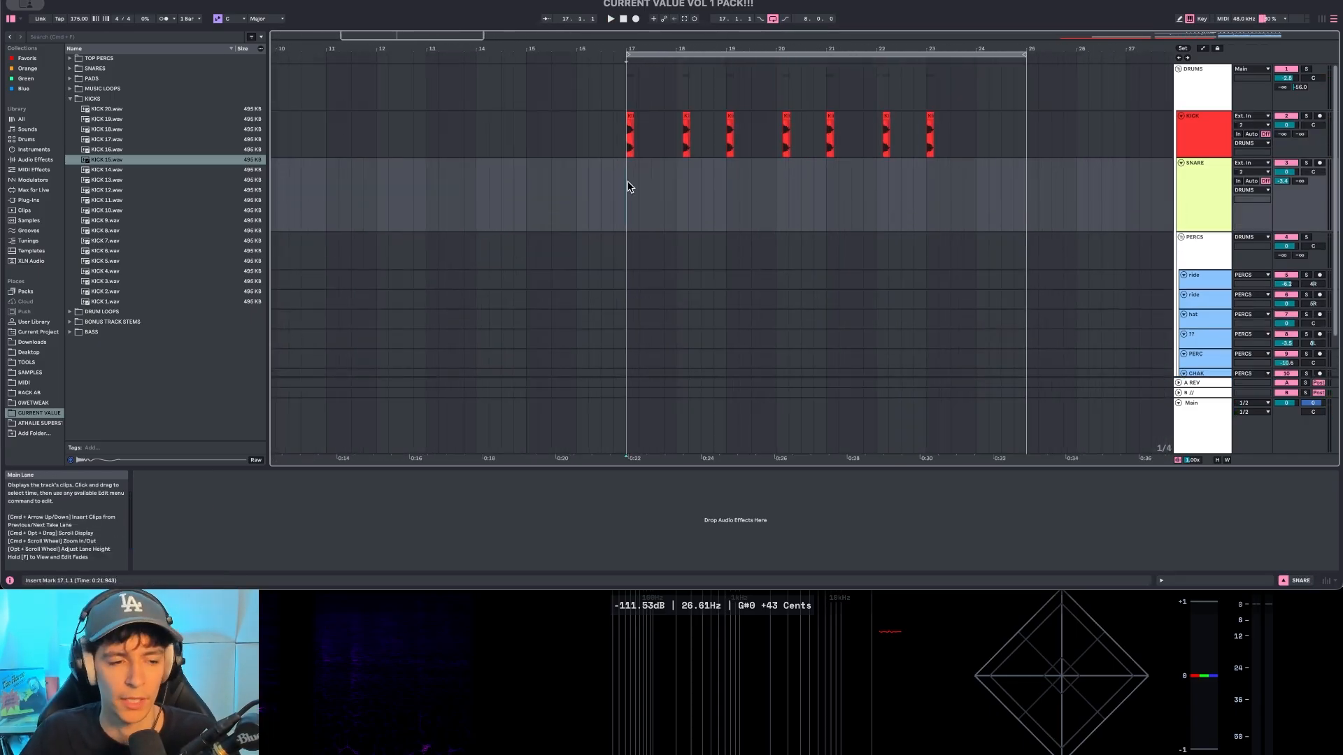
Step: Close the KICKS folder and audition the samples in the SNARES folder one after another from SNARE 20.wav downwards
click(70, 98)
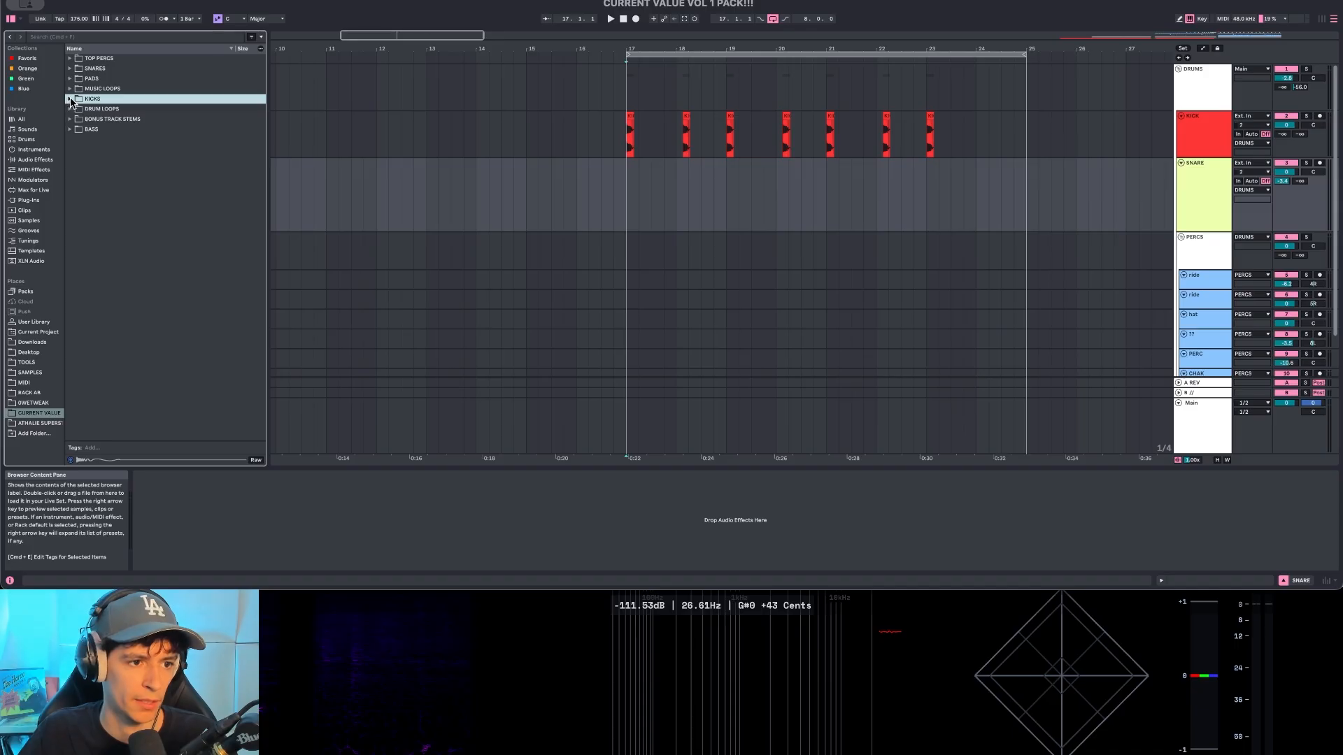
click(70, 68)
key(Down)
key(Down)
key(Down)
key(Down)
key(Down)
key(Down)
key(Down)
key(Down)
key(Down)
key(Down)
key(Down)
key(Down)
key(Down)
key(Down)
key(Down)
key(Down)
key(Down)
key(Down)
key(Down)
key(Down)
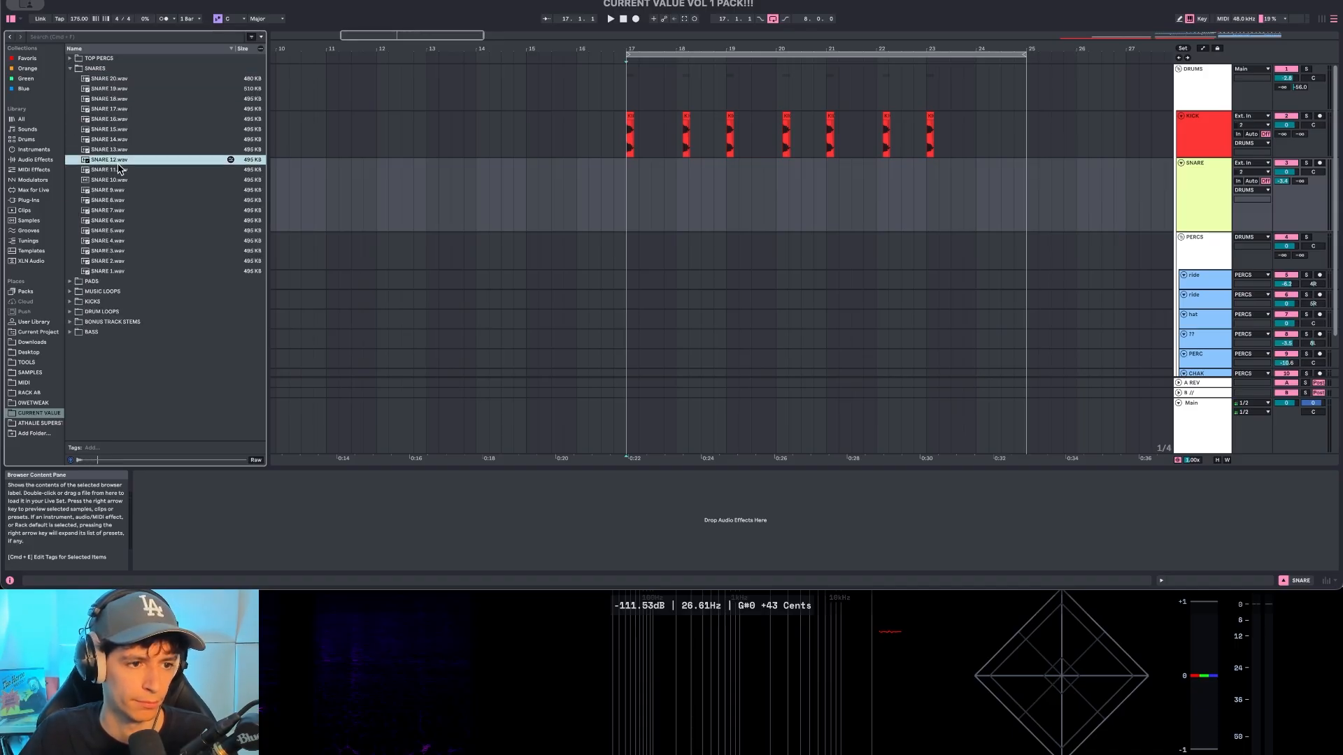
Step: Place the SNARE 17.wav sample on beat 2 of bar 17 in the SNARE track
drag(109, 261, 640, 164)
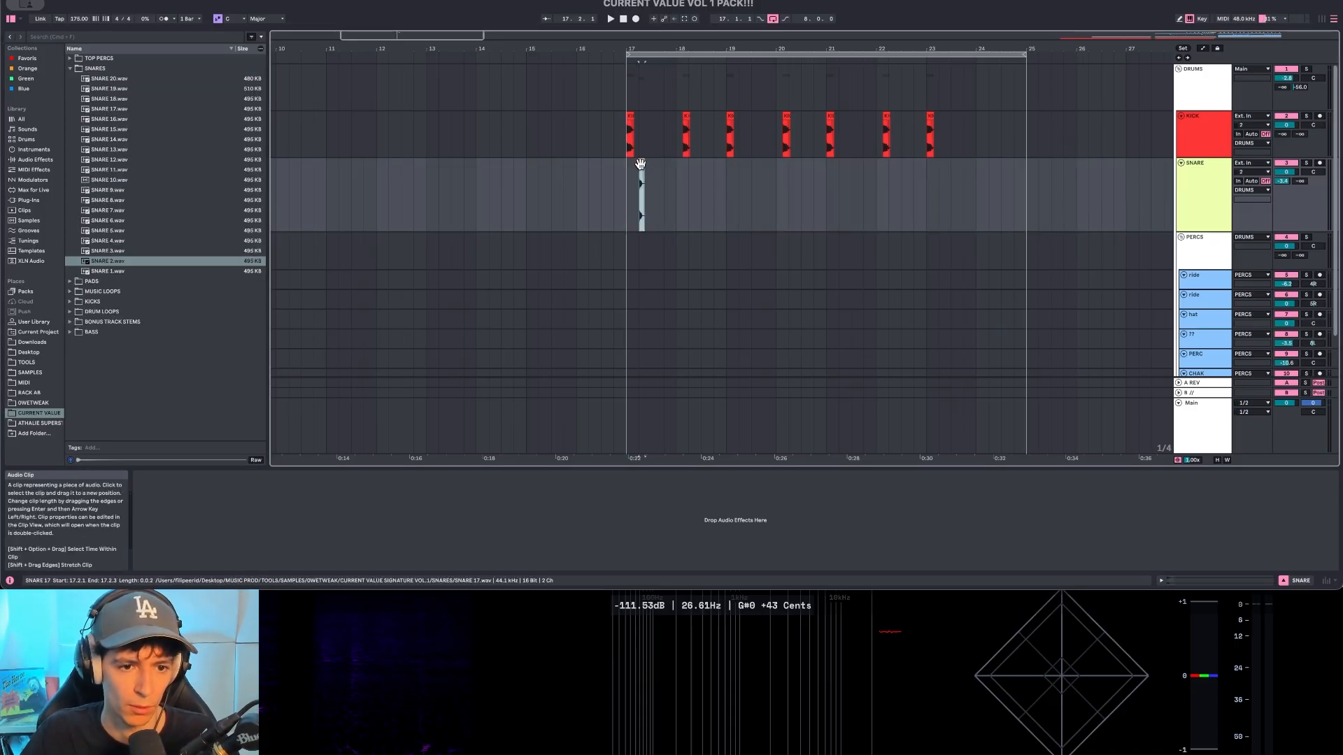
key(space)
click(640, 169)
Step: Repeat the snare every half bar up to bar 25 and play the loop from bar 17
drag(651, 180, 626, 180)
key(super+d)
key(super+d)
key(super+d)
key(super+d)
key(super+d)
key(super+d)
key(super+d)
key(super+d)
key(super+d)
key(super+d)
key(super+d)
key(super+d)
key(super+d)
key(super+d)
key(super+d)
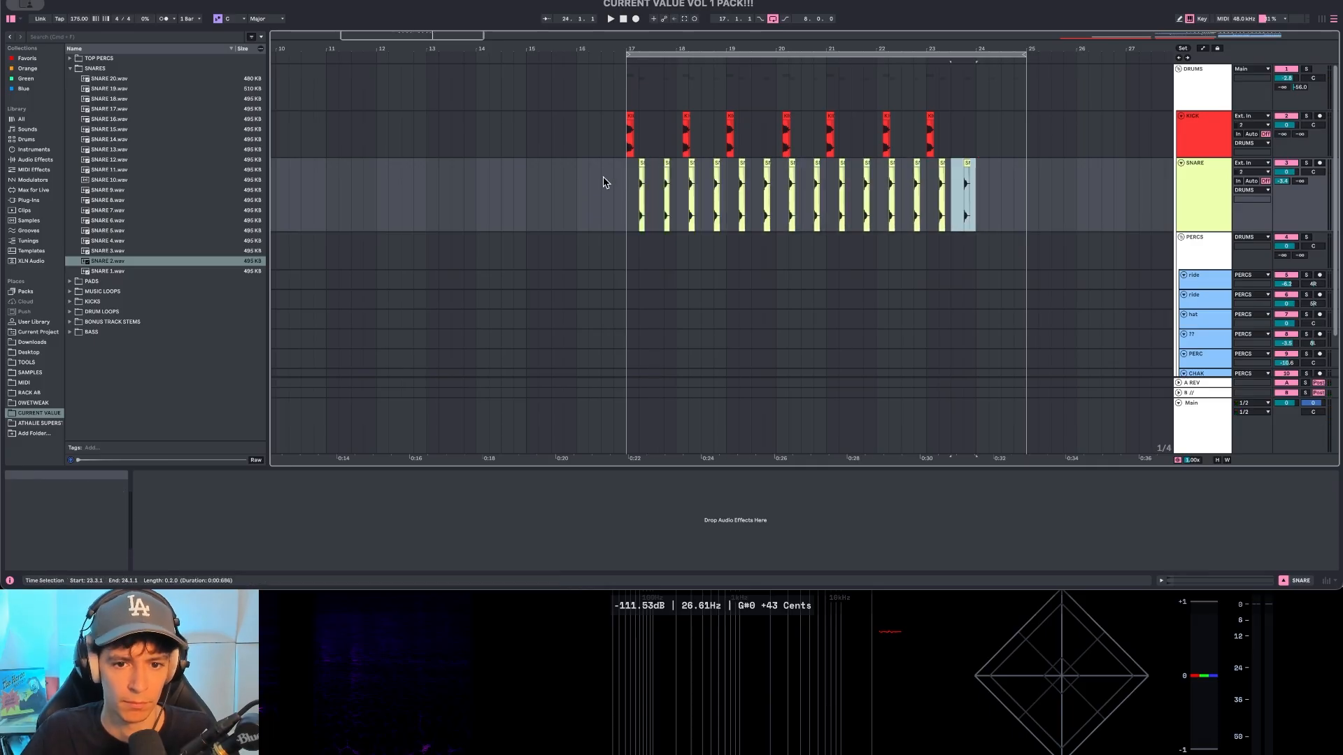
click(624, 186)
key(space)
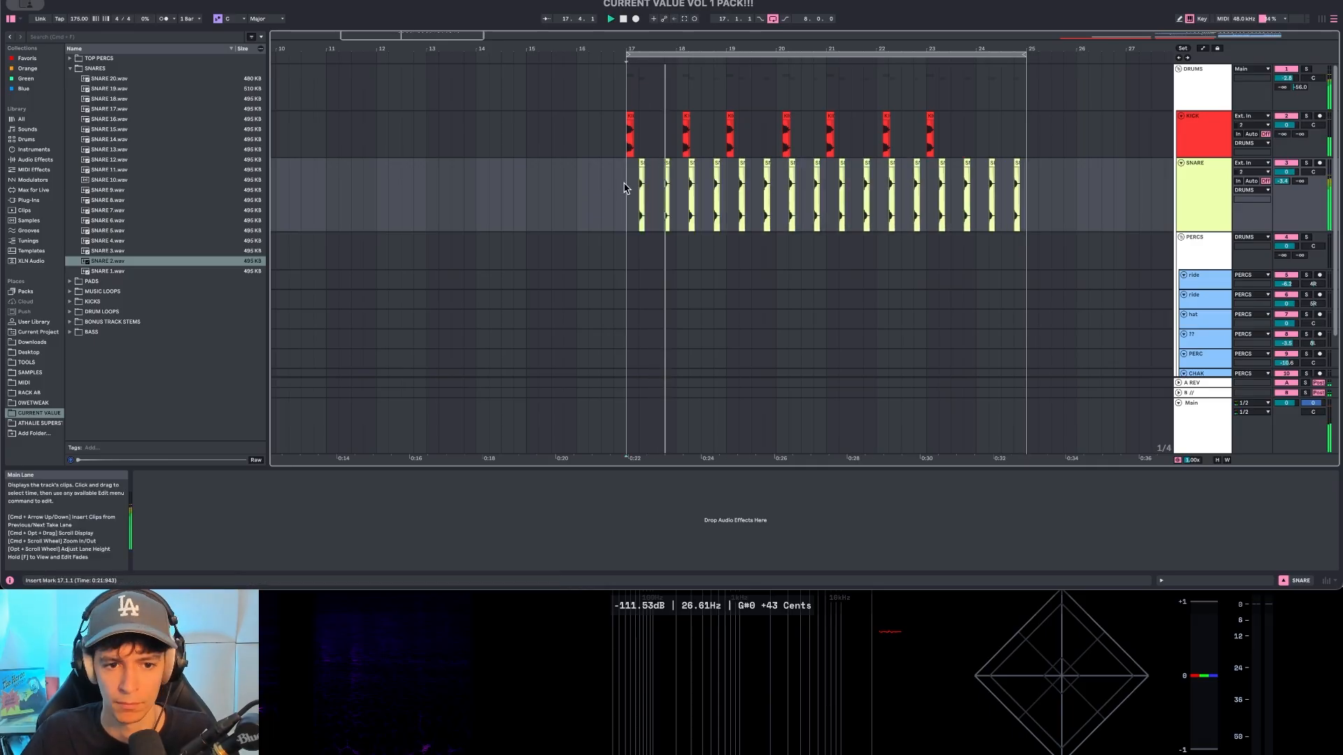
Step: Try the SNARE track's A-REV send at -13 dB while the snare plays
click(1197, 384)
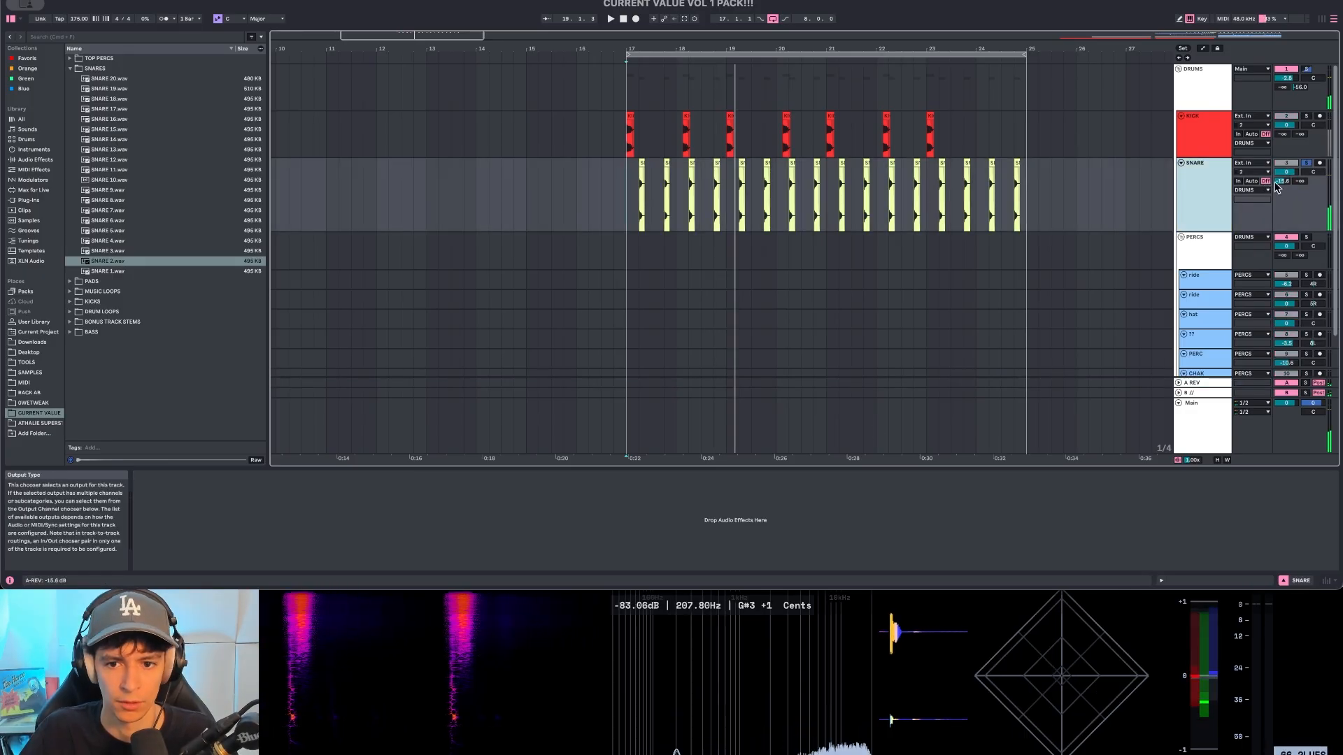
mouse_move(1281, 181)
mouse_down()
mouse_move(1282, 195)
mouse_move(1282, 184)
mouse_up()
key(space)
key(space)
Step: Examine the Reverb device settings on the A-REV return track
click(1217, 189)
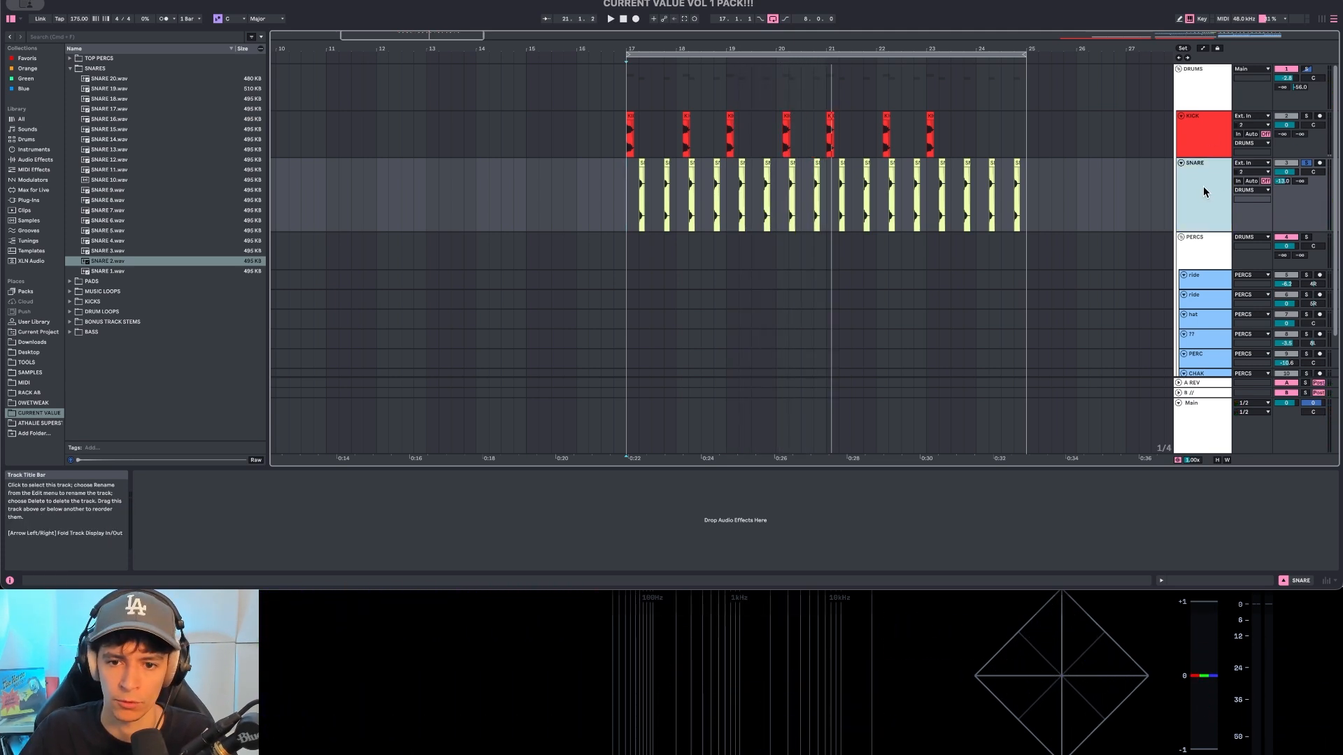
click(1194, 384)
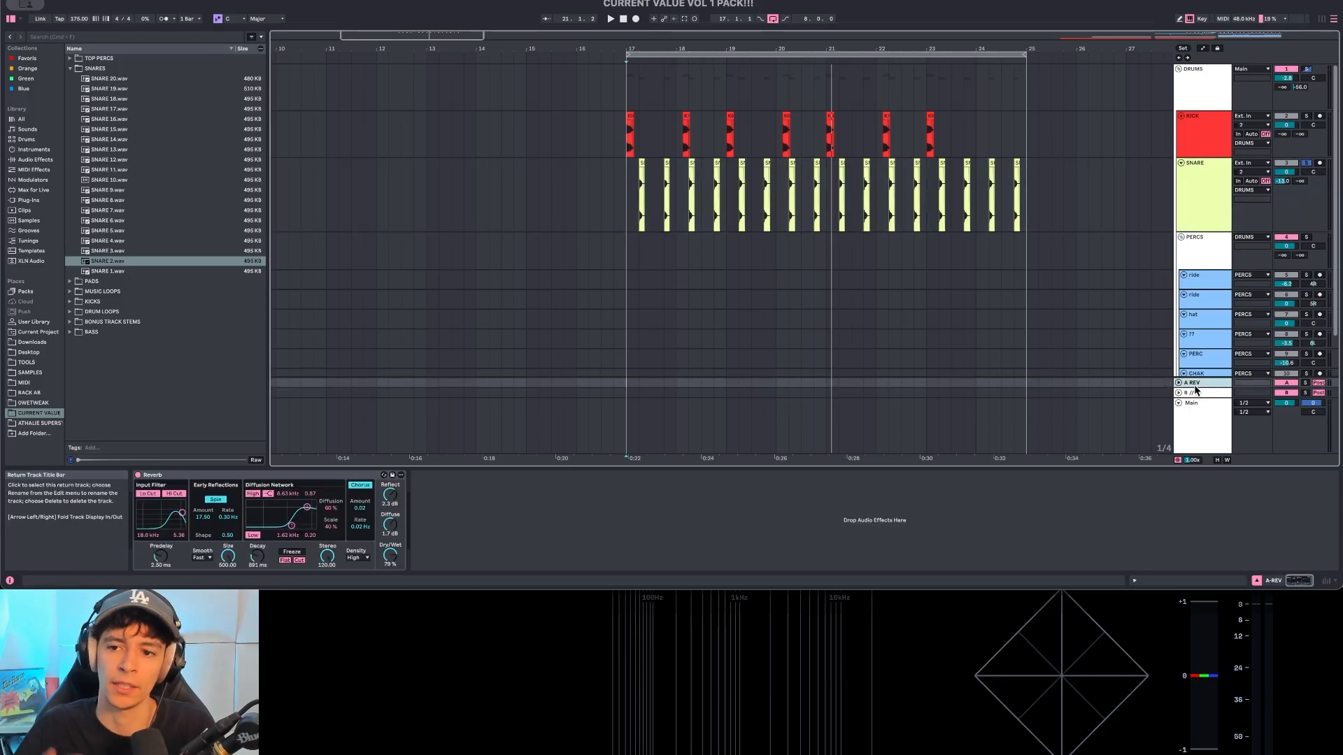
click(1214, 181)
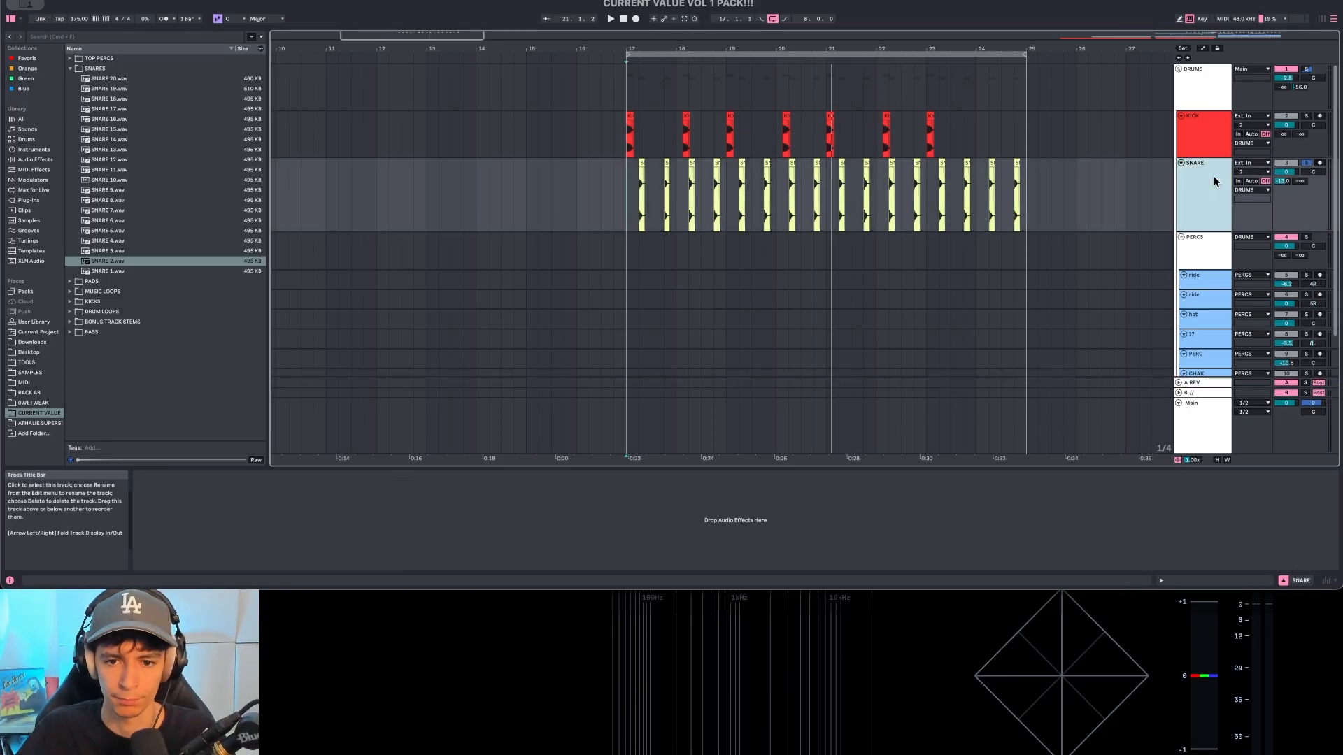
click(1194, 383)
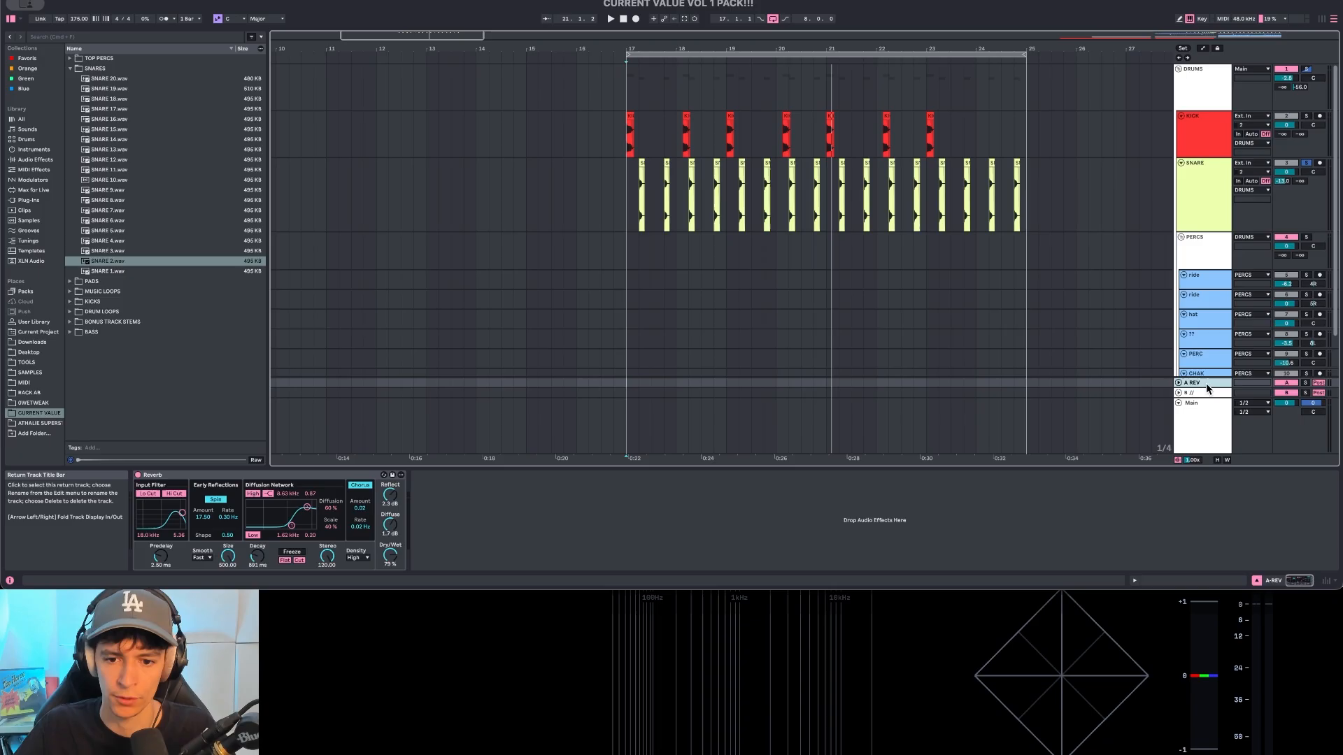
Step: Play the snare from bar 17 and raise its A-REV send level
click(623, 203)
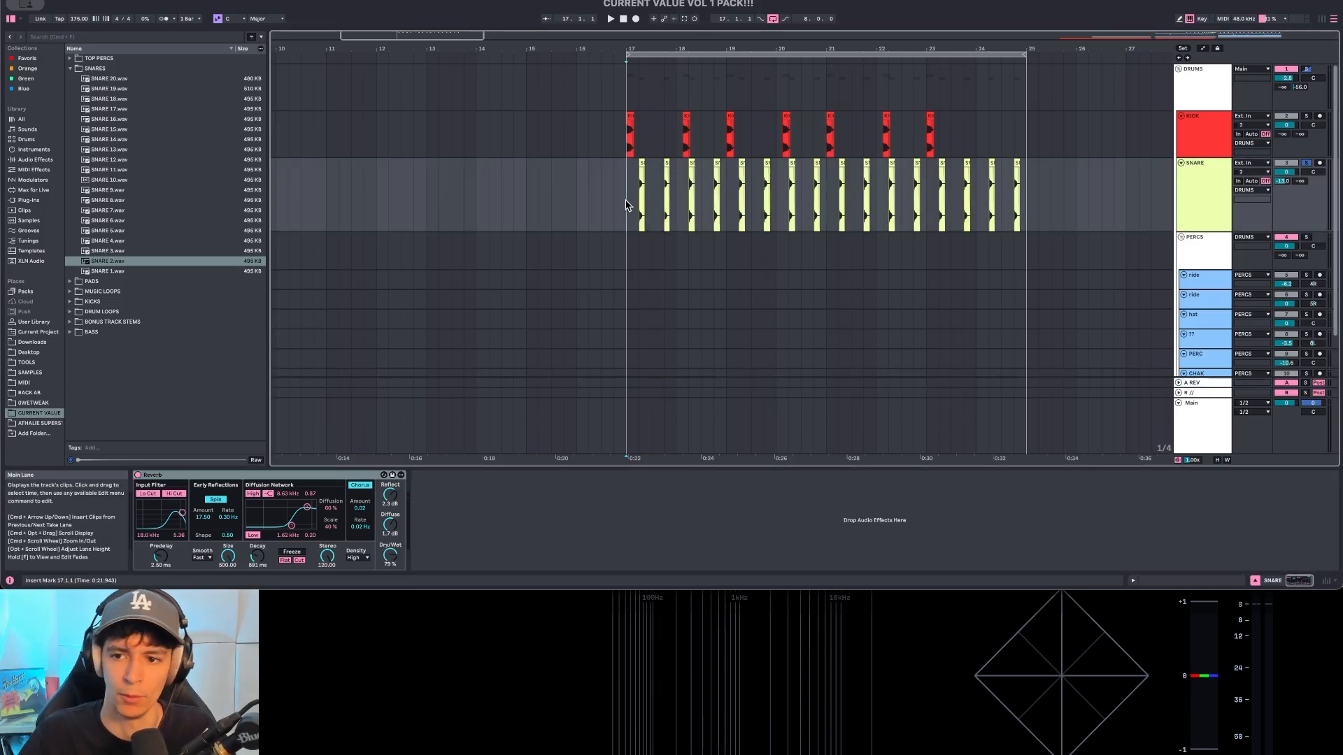
key(space)
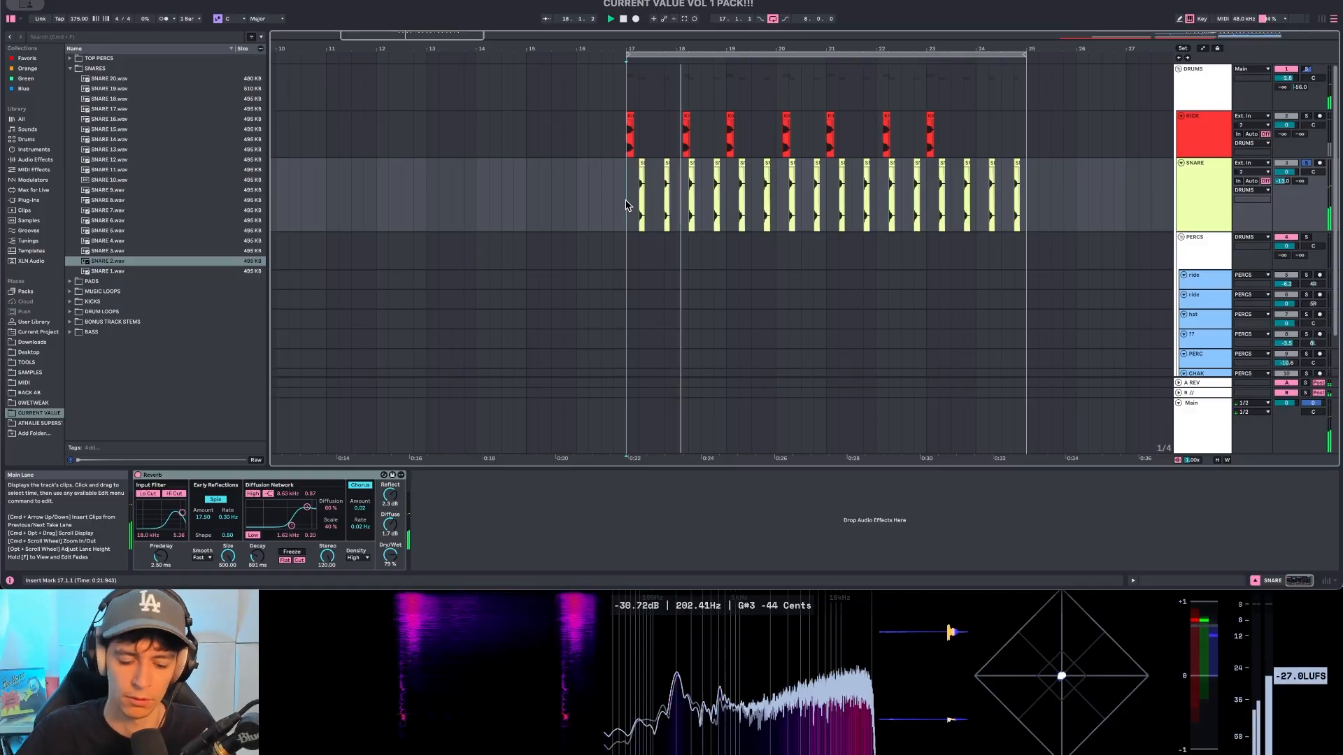
click(1195, 383)
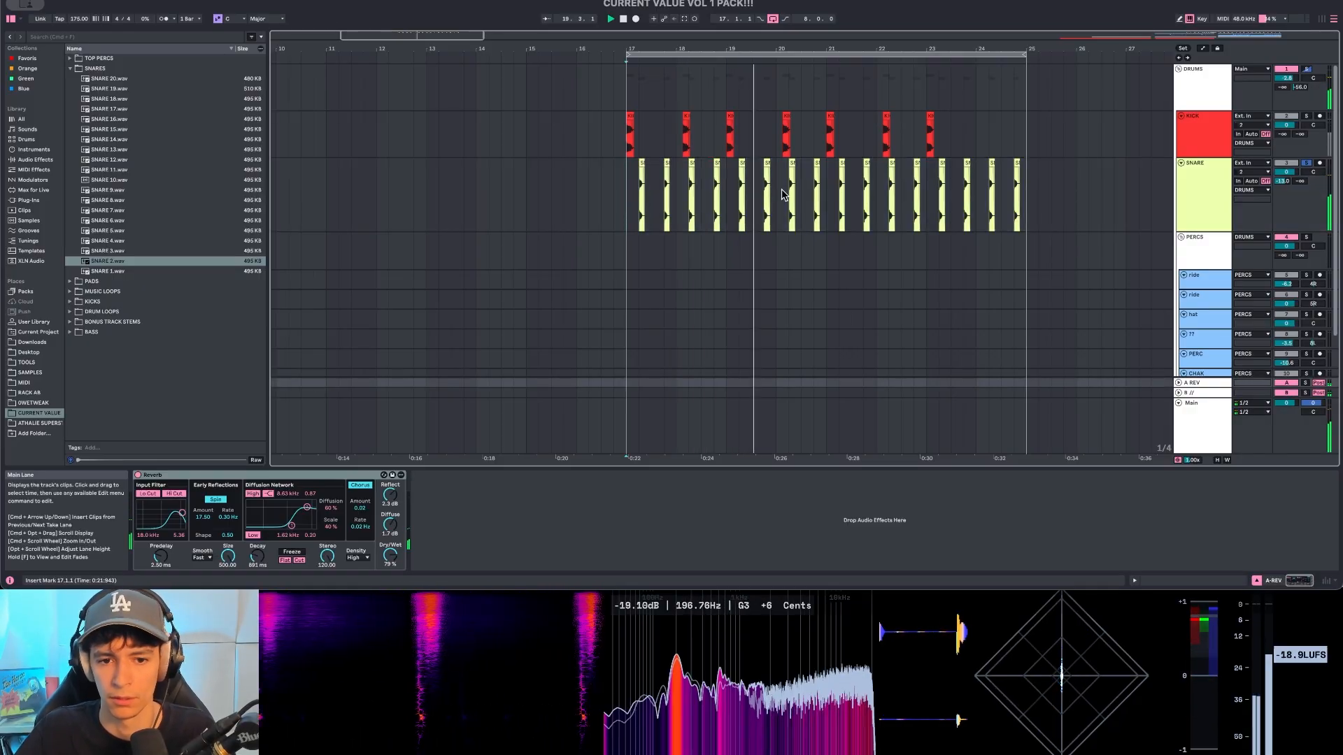
drag(1281, 182, 1281, 176)
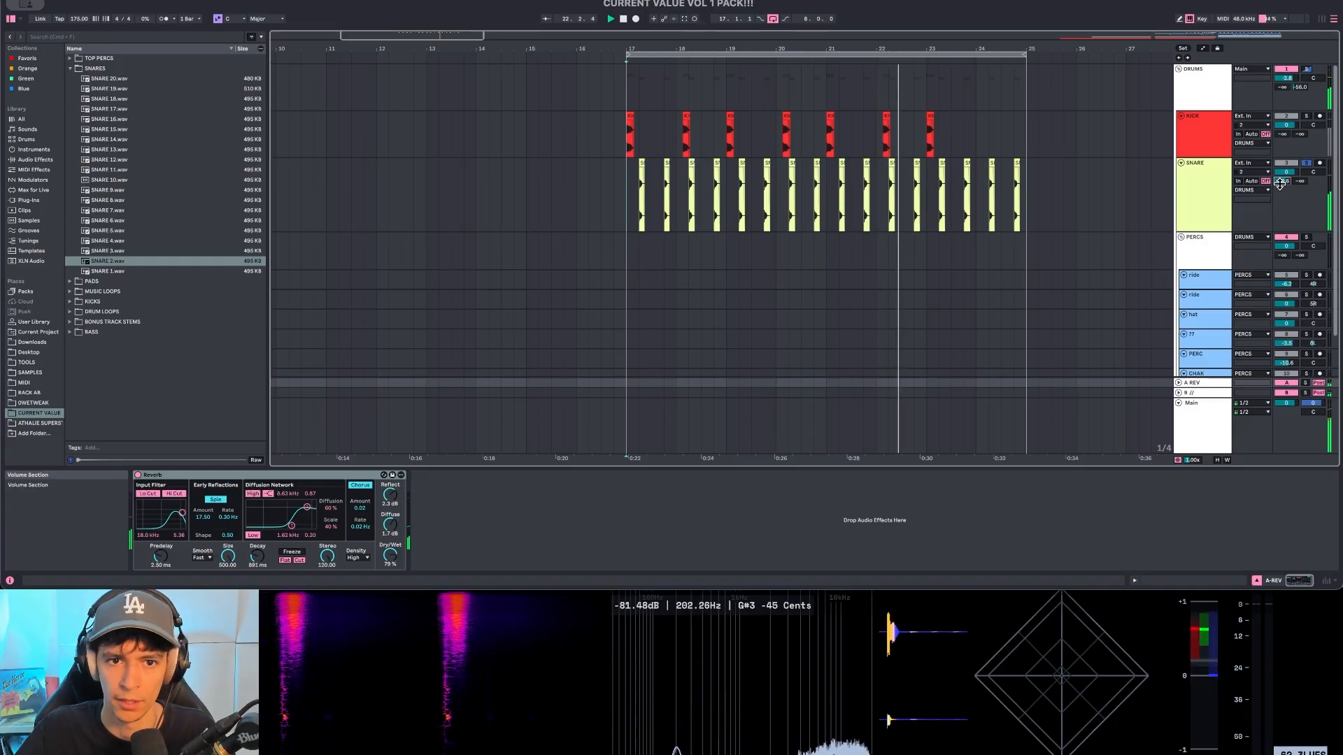
key(space)
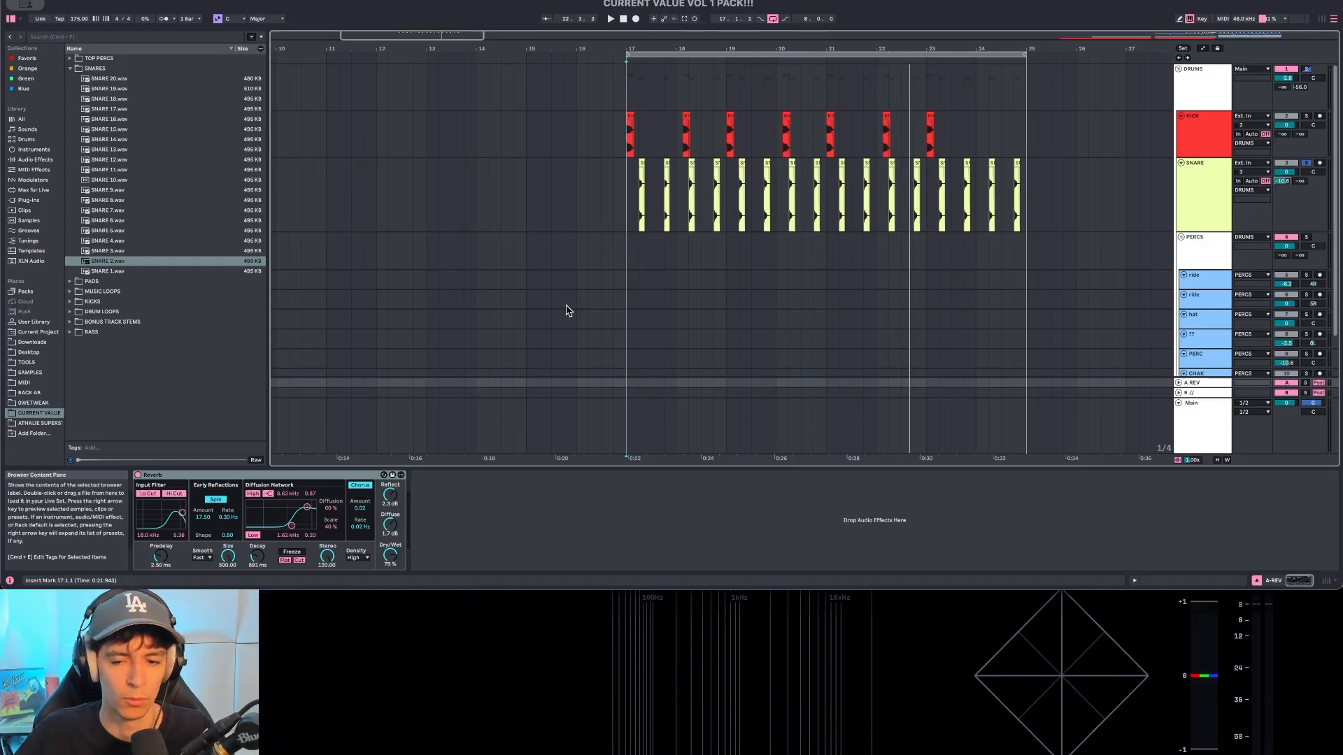
Step: Reduce the SNARE track's height and move the DROP A locator to bar 17
click(1200, 229)
drag(1202, 231, 1202, 222)
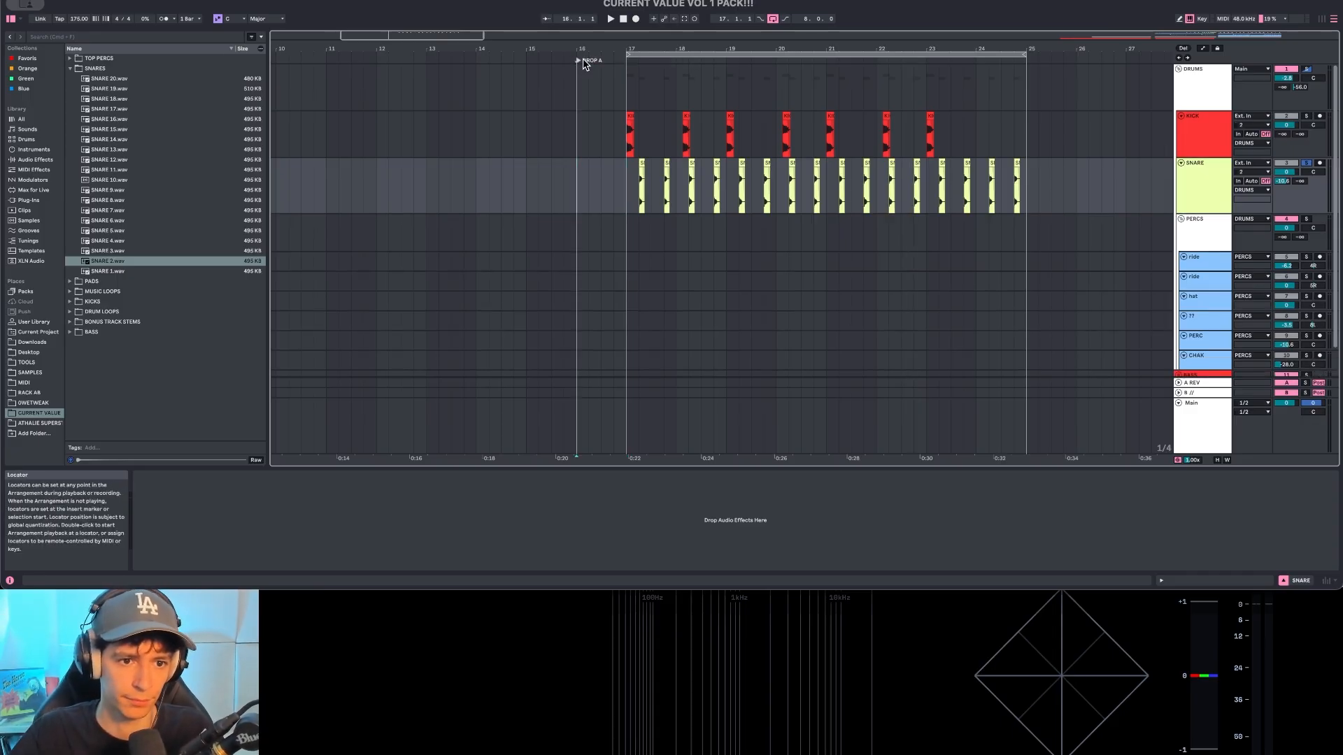
drag(578, 63, 629, 61)
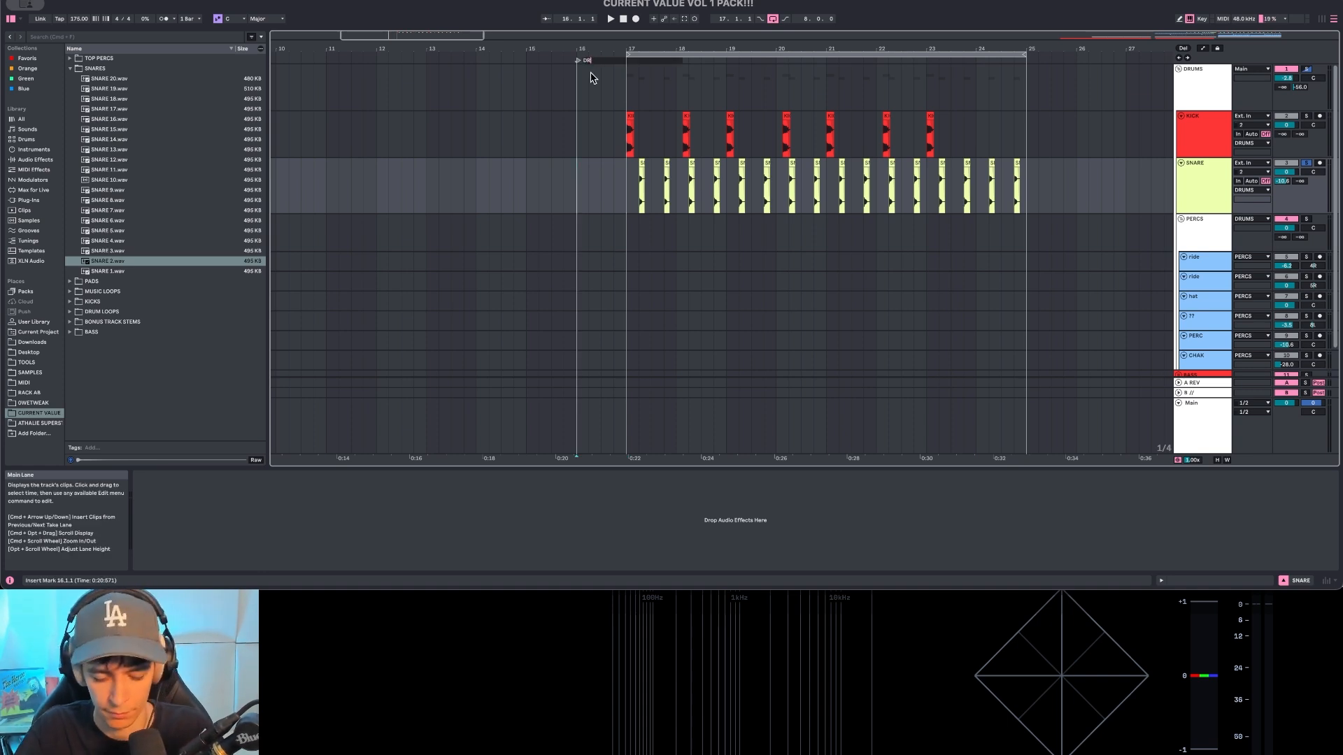
Step: Name the locator at bar 16 DROP B and move it to bar 21
key(Return)
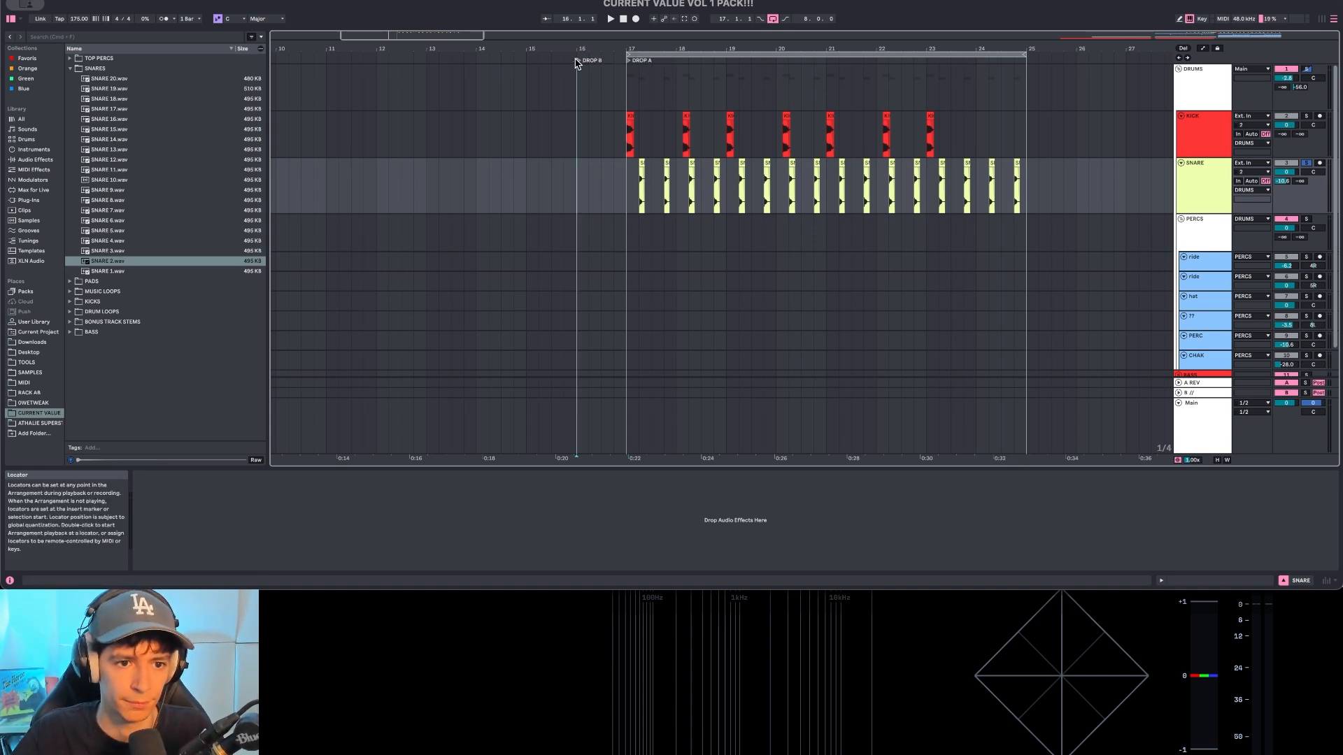
drag(595, 61, 763, 67)
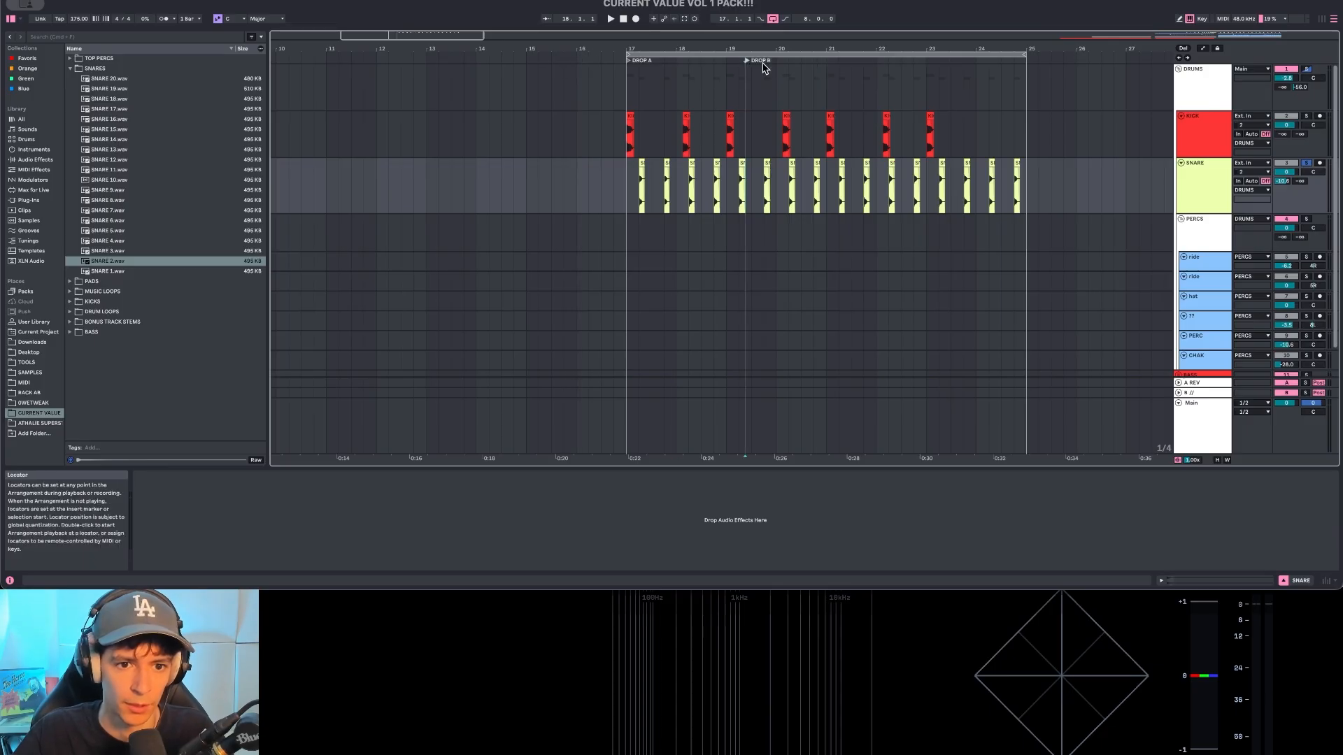
click(863, 78)
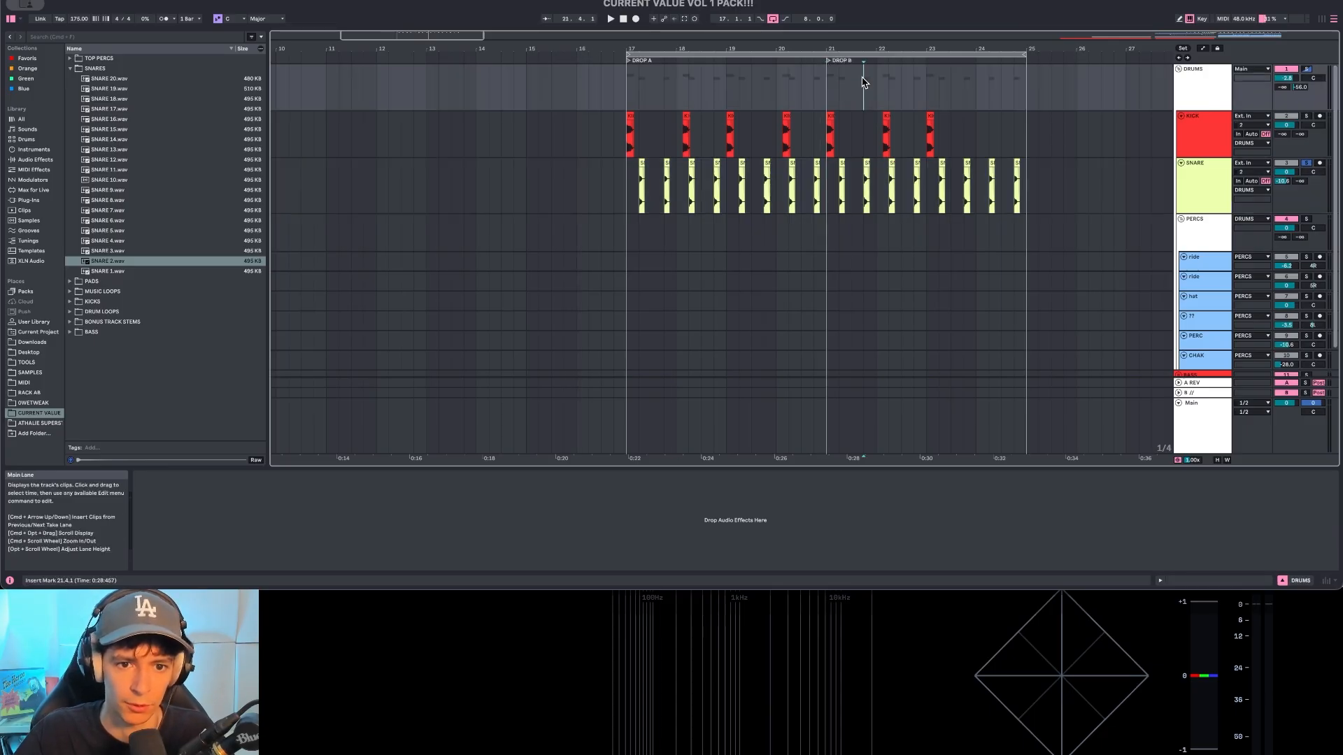
Step: Open the TOP PERCS samples and place TOP PERCS 21.wav at bar 17 of the first ride track
click(69, 69)
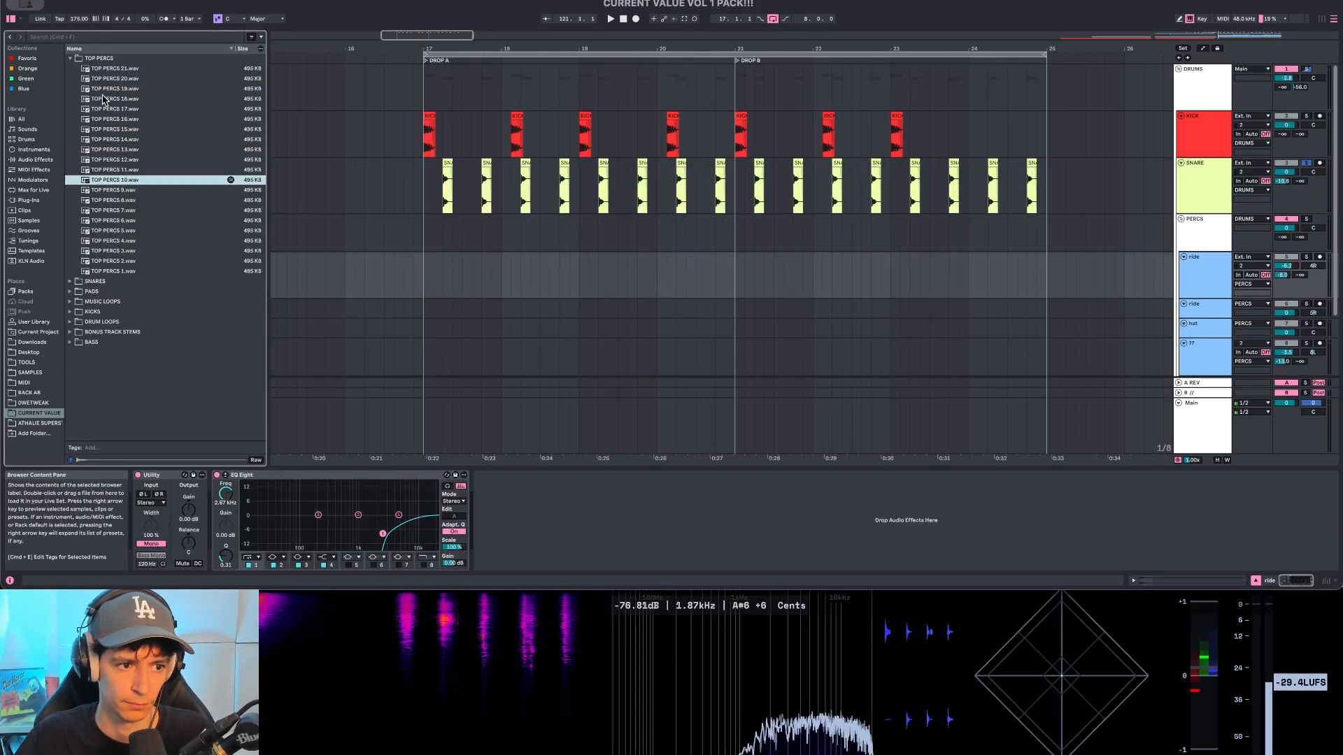
click(113, 209)
drag(113, 210, 433, 265)
click(431, 256)
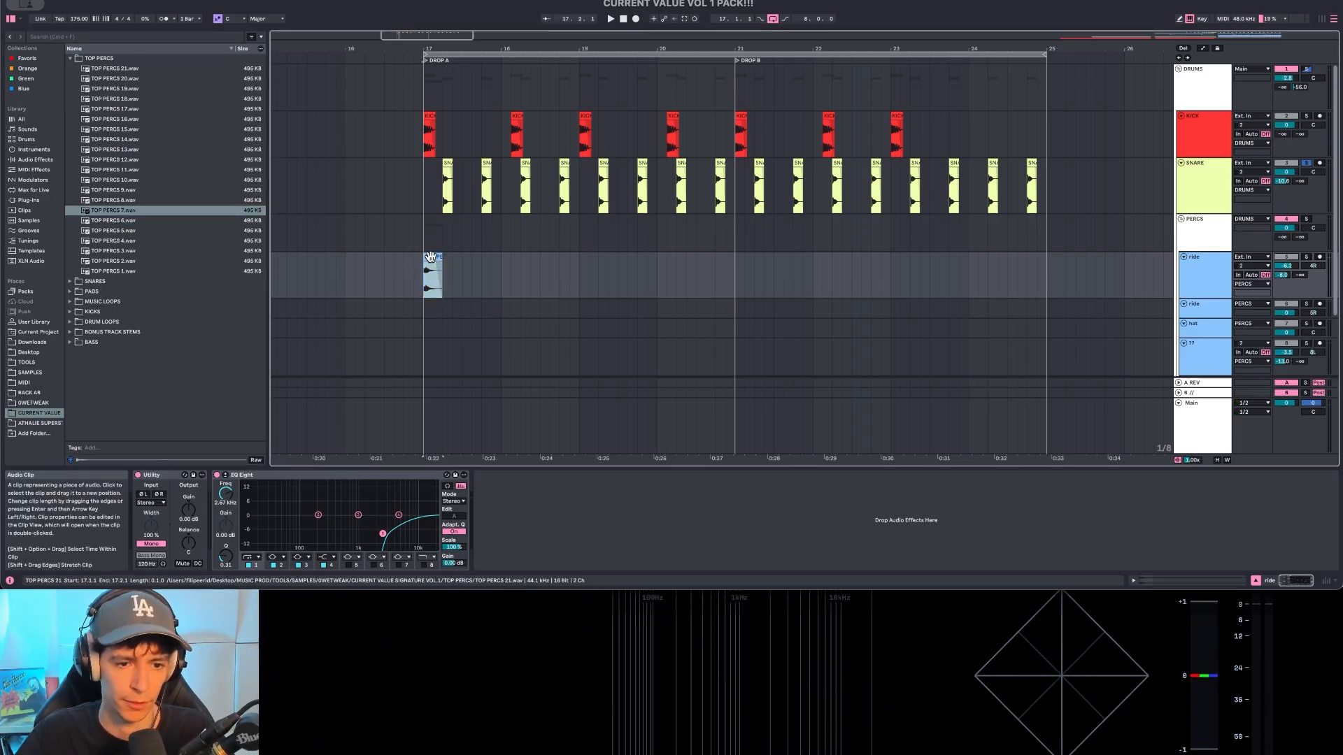
Step: Repeat the top perc clip every beat up to bar 19 and unsolo the SNARE track
key(super+d)
key(super+d)
key(super+d)
key(super+d)
key(super+d)
key(super+d)
key(super+d)
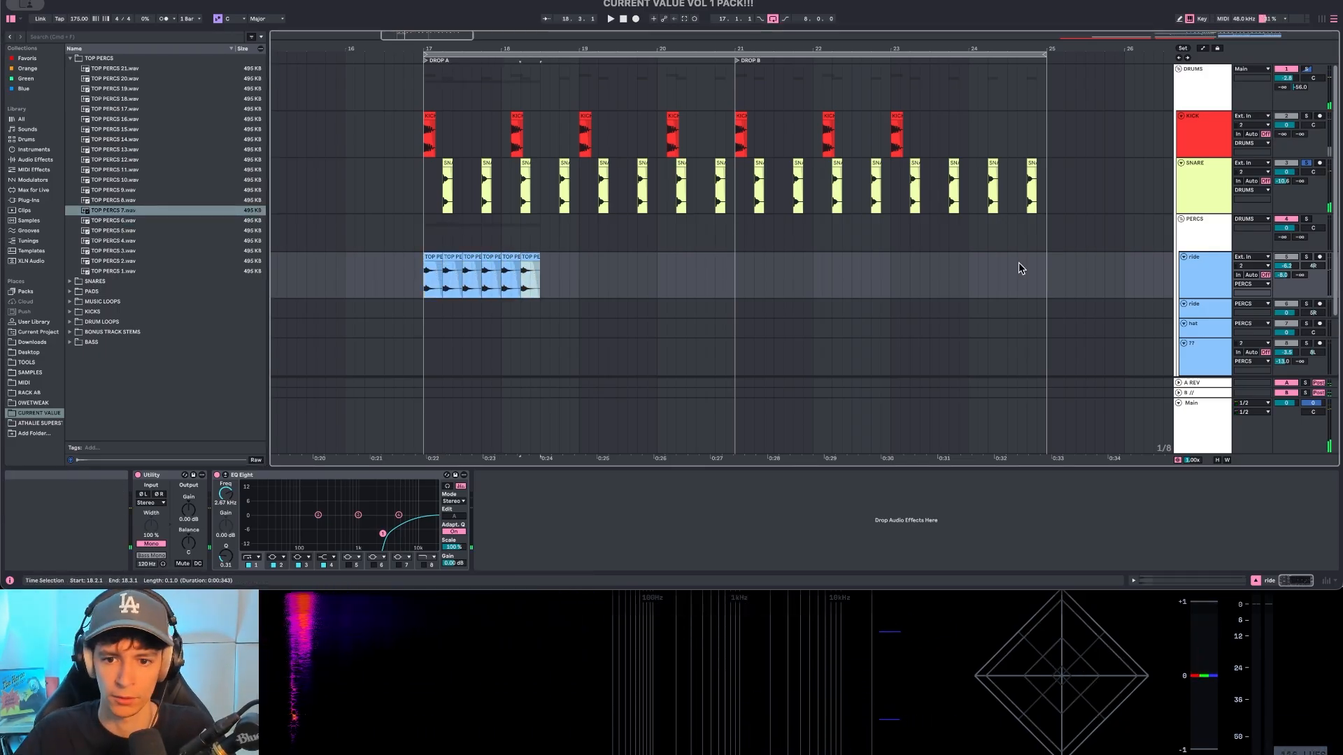
click(1306, 163)
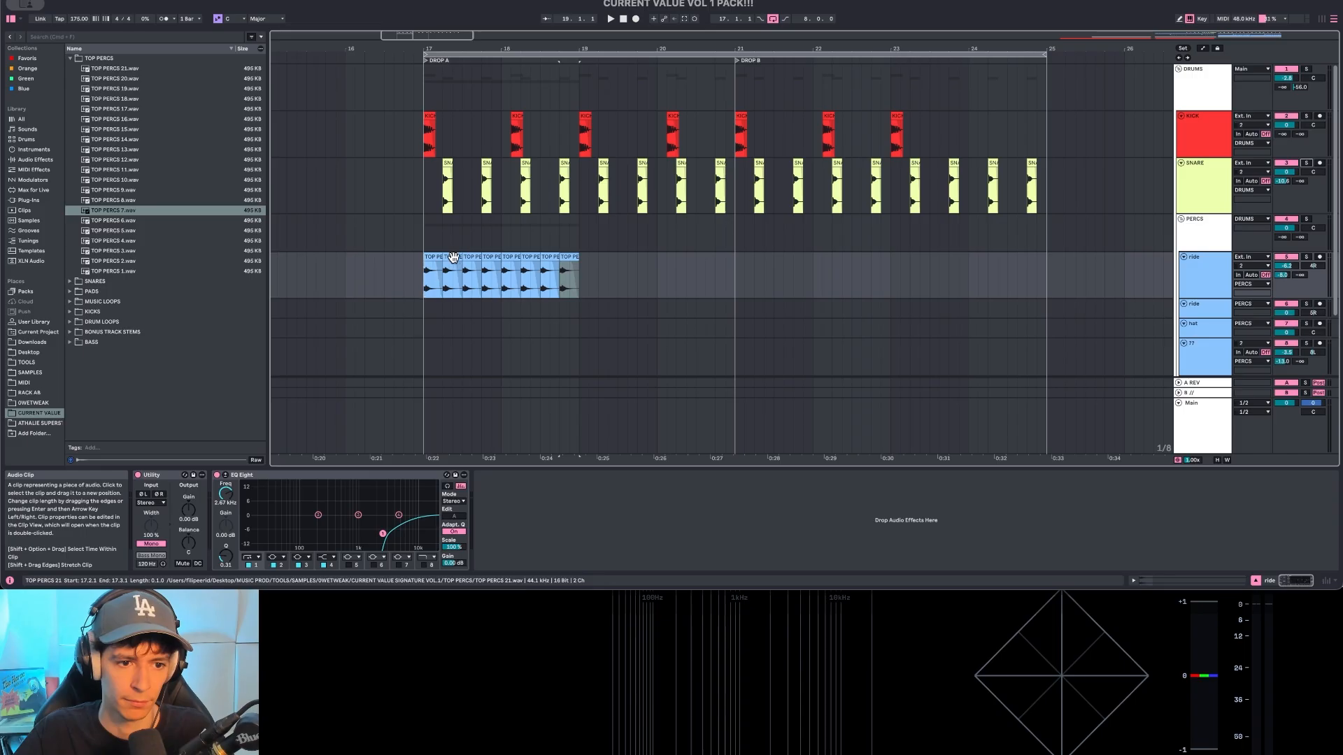
Step: Continue the one-beat top perc clips up to the DROP B locator at bar 21 and play from bar 17
key(super+d)
key(super+d)
key(super+d)
key(super+d)
key(super+d)
key(super+d)
key(super+d)
key(super+d)
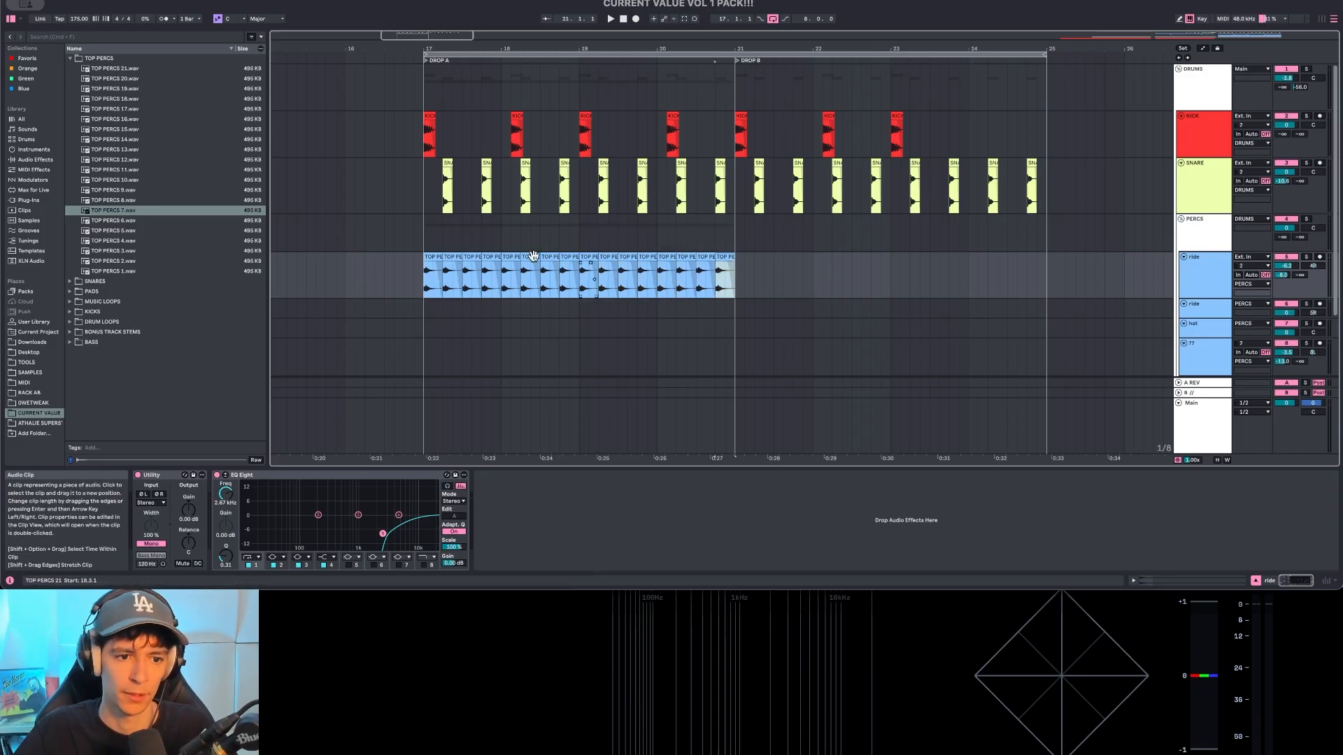
click(426, 253)
key(space)
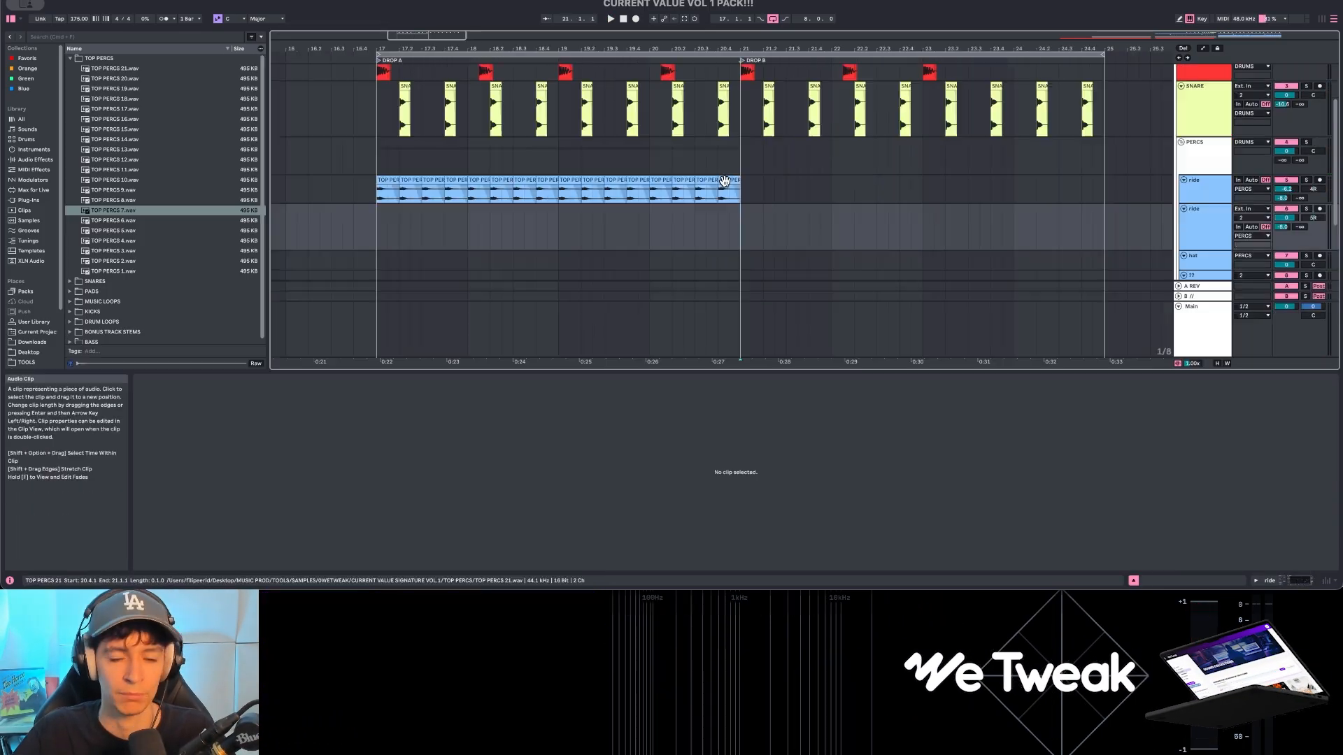
Step: Copy the last top perc clip to bar 21 of the second ride track
click(725, 181)
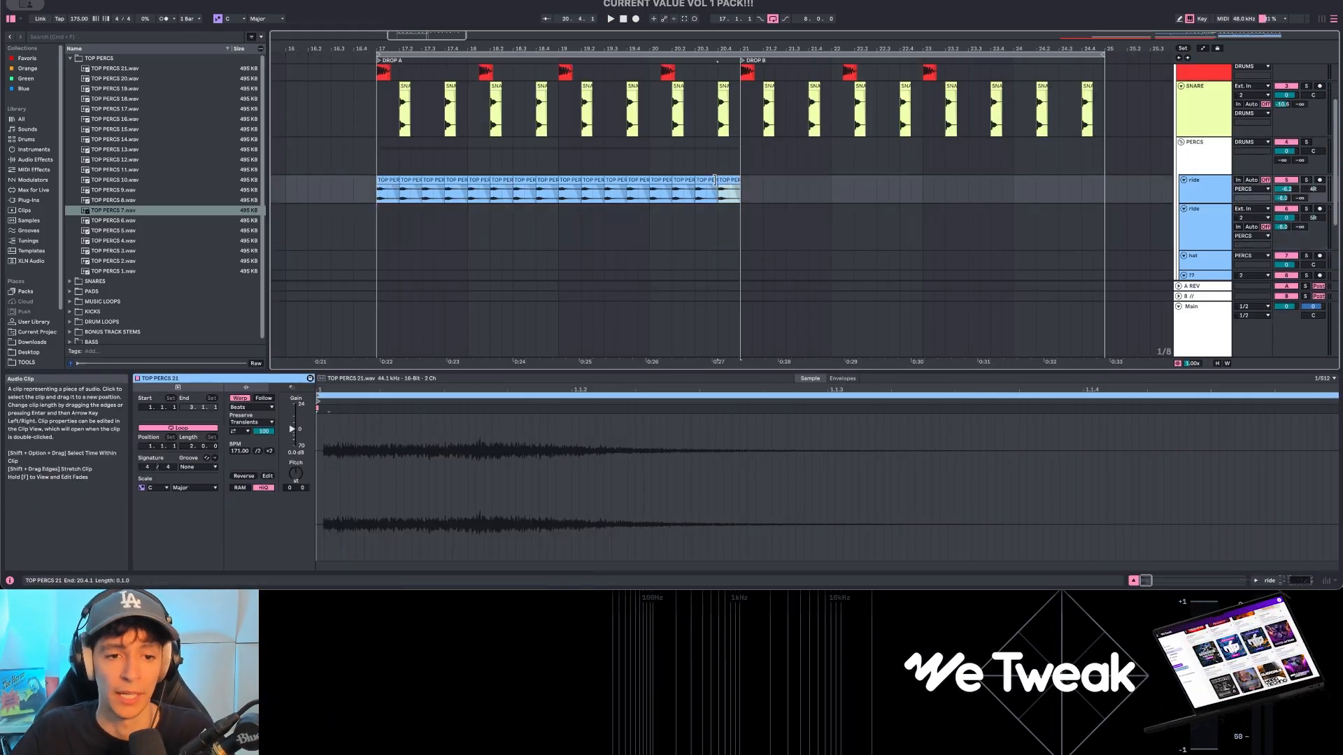
click(741, 215)
key(super+v)
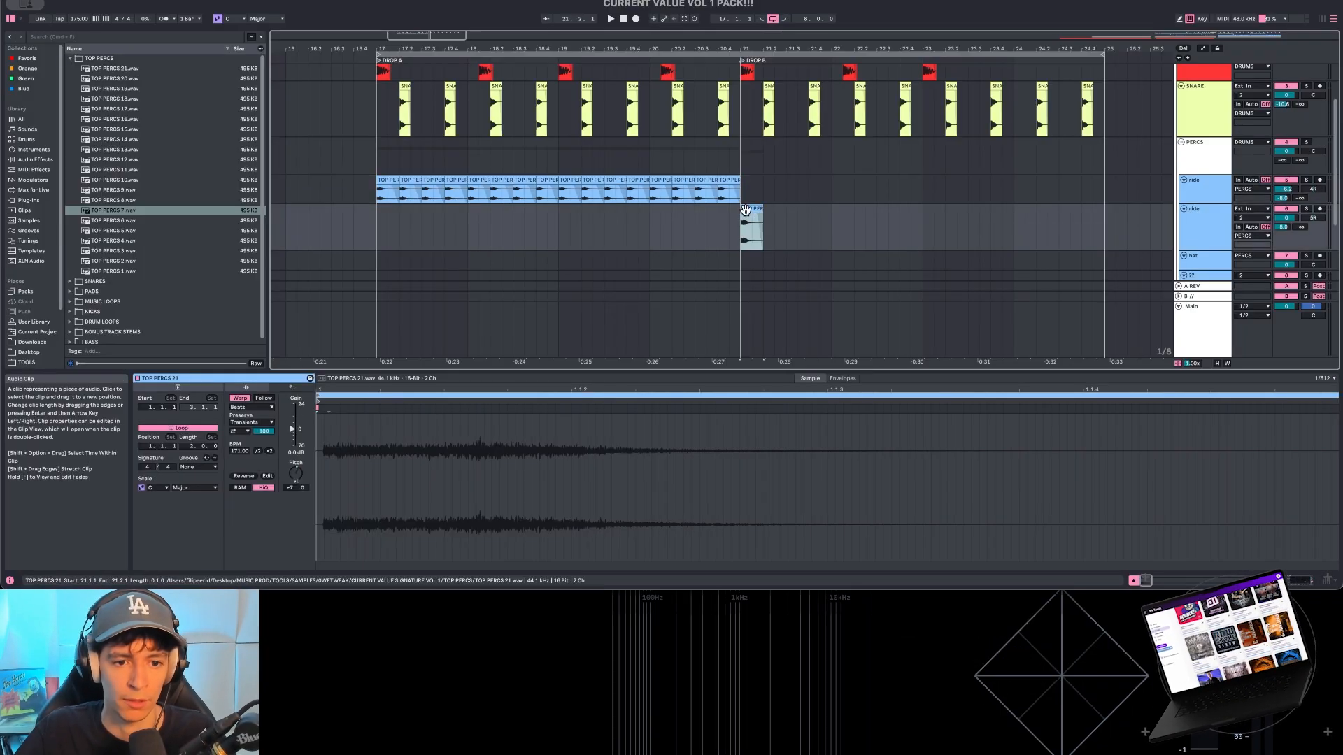
Step: Transpose the copied top perc clip to +7 semitones and play it against the clips on the first ride track
drag(296, 474, 296, 486)
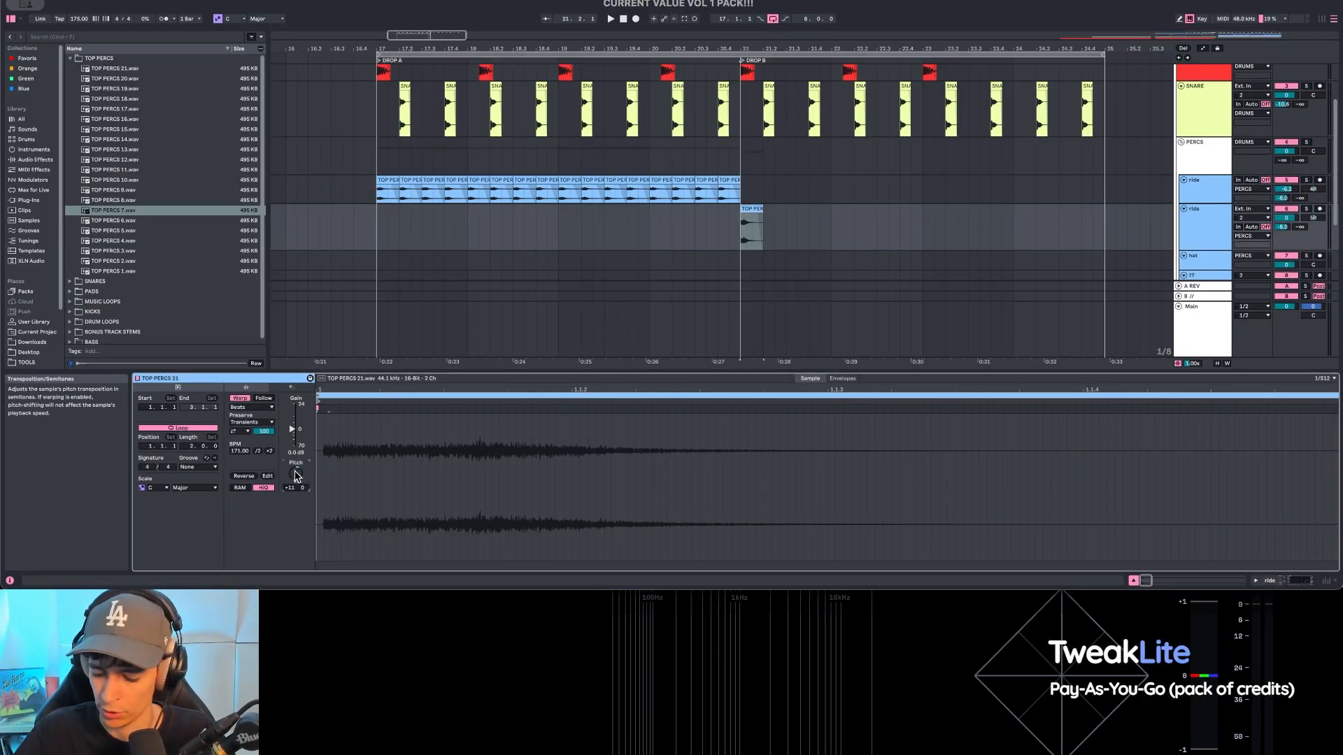
click(738, 234)
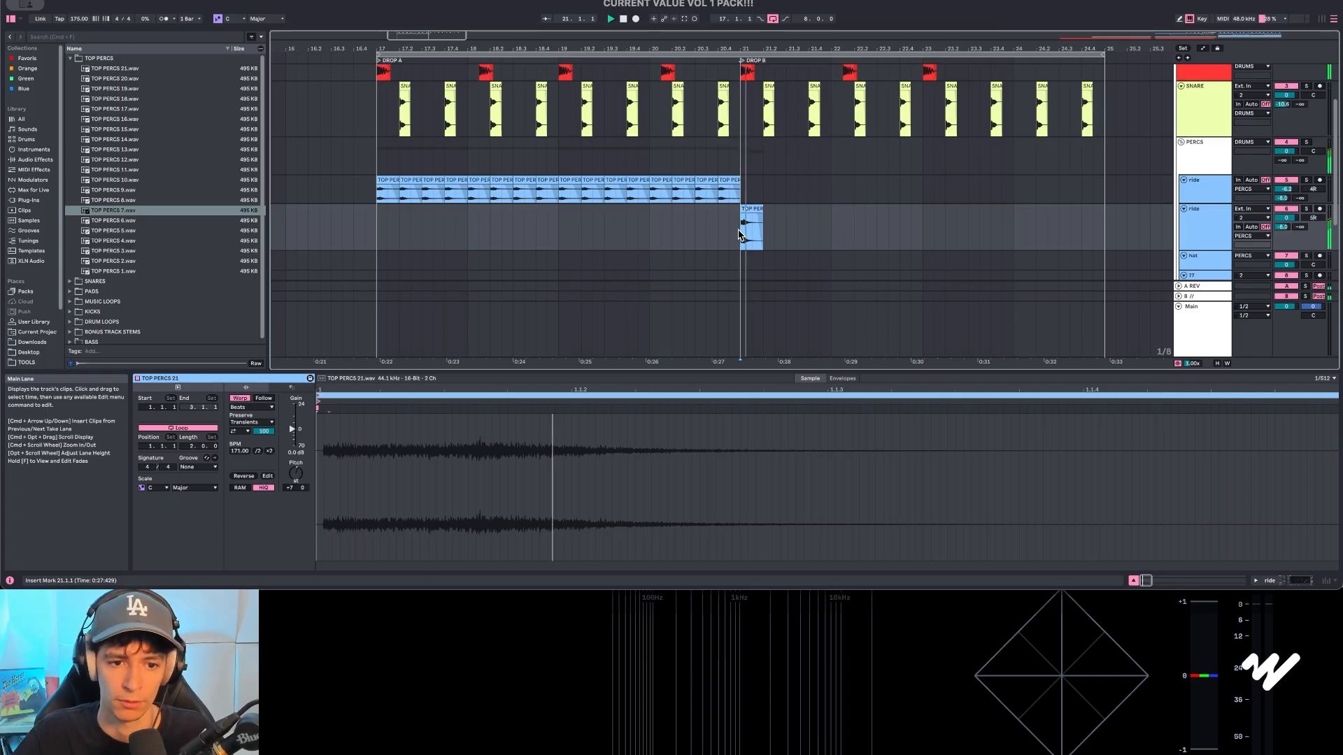
click(690, 199)
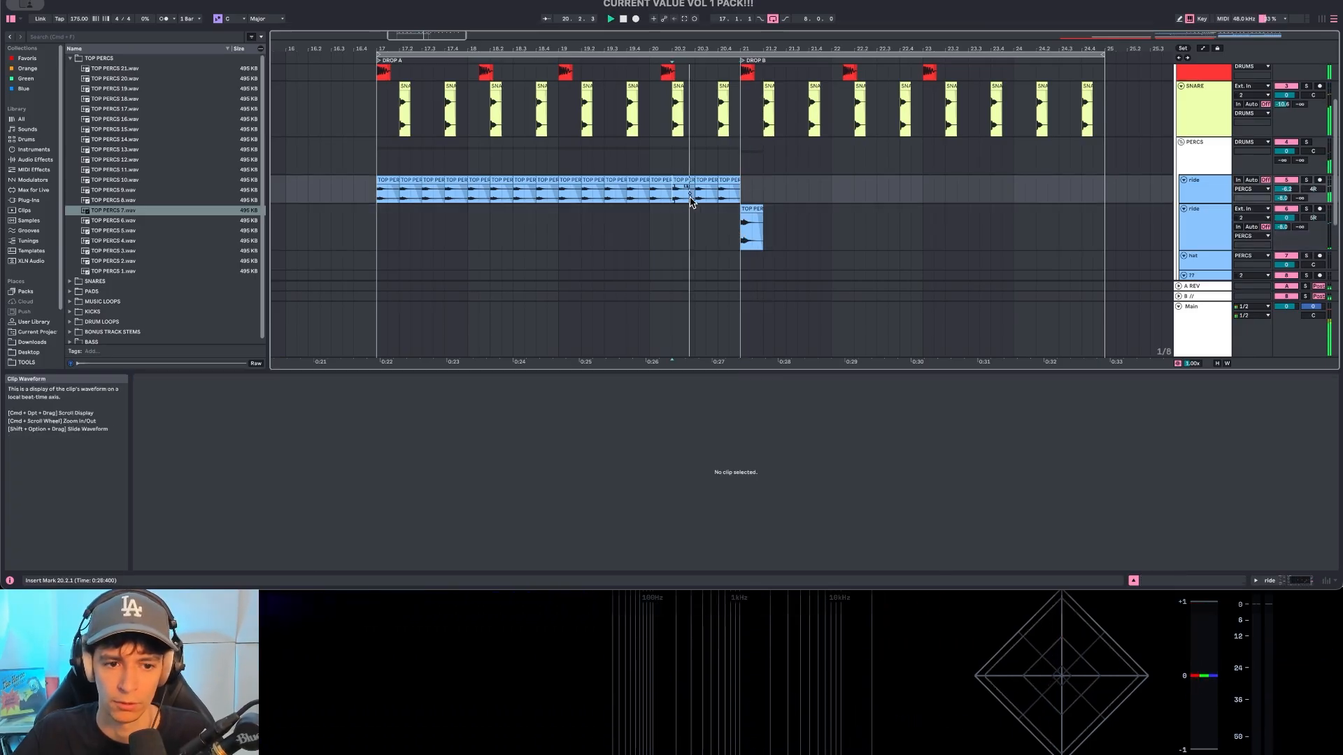
click(747, 223)
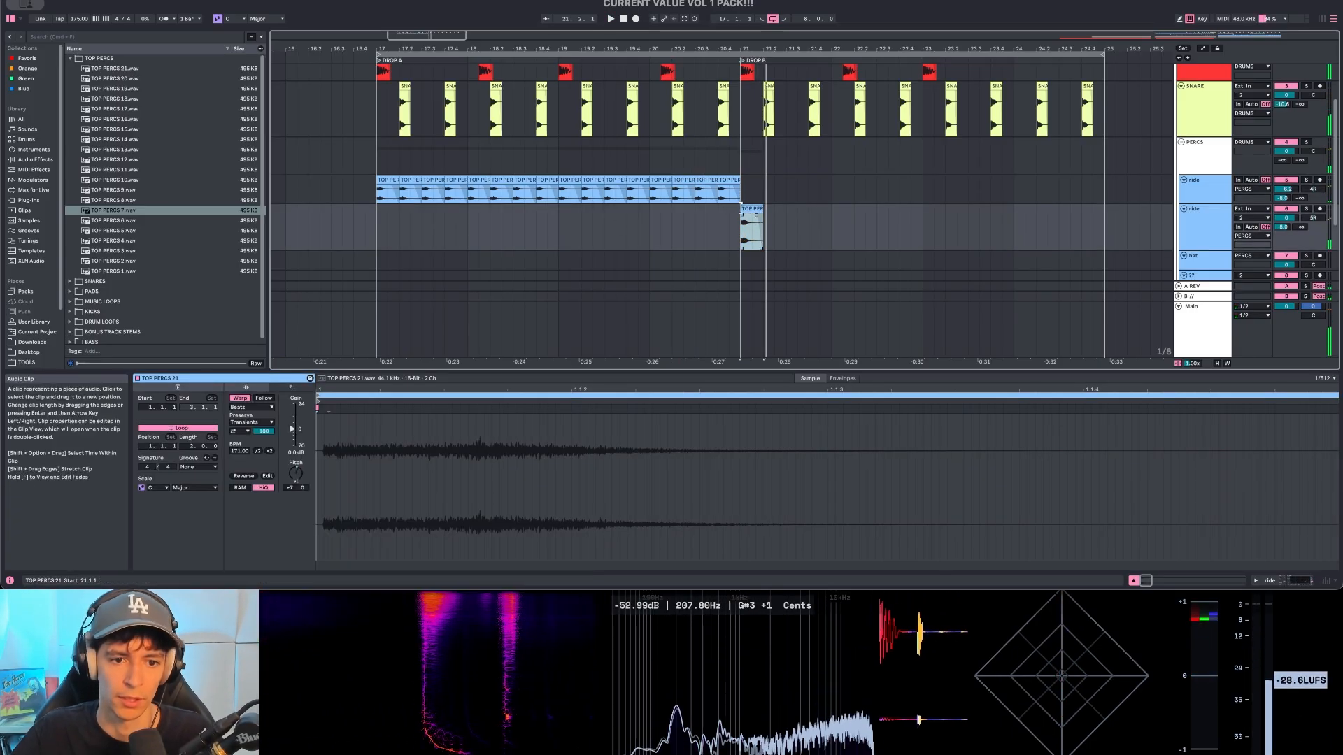
Step: Repeat the +7 semitone top perc clip every beat from bar 21 to bar 25 and play both drops from bar 17
key(super+d)
key(super+d)
key(super+d)
key(super+d)
click(387, 233)
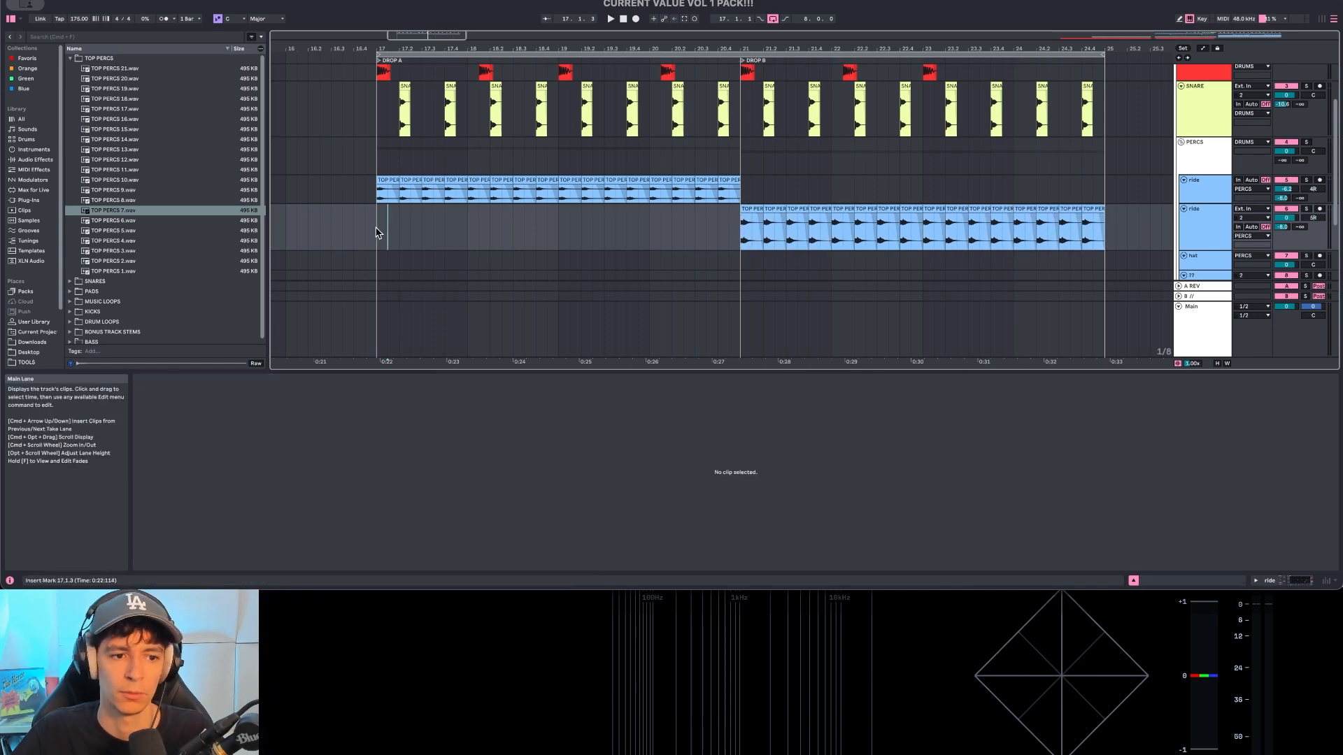
key(space)
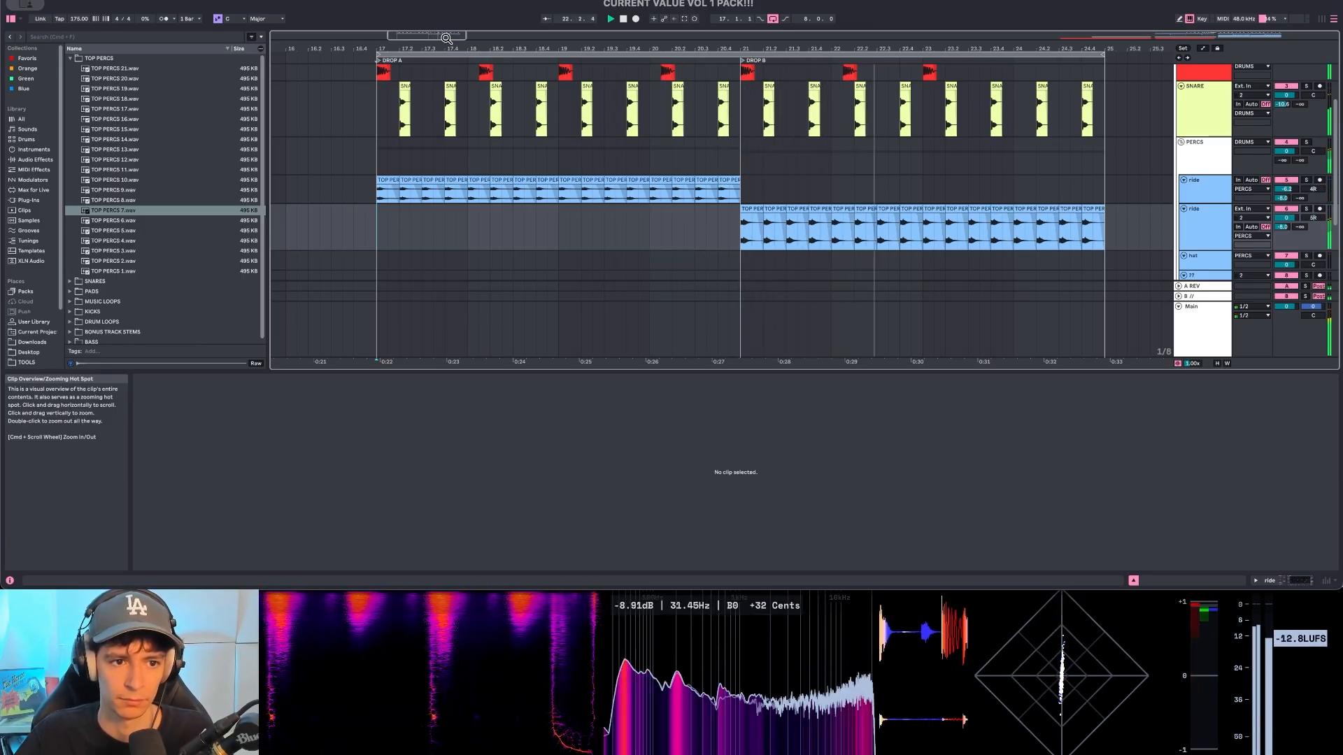
key(space)
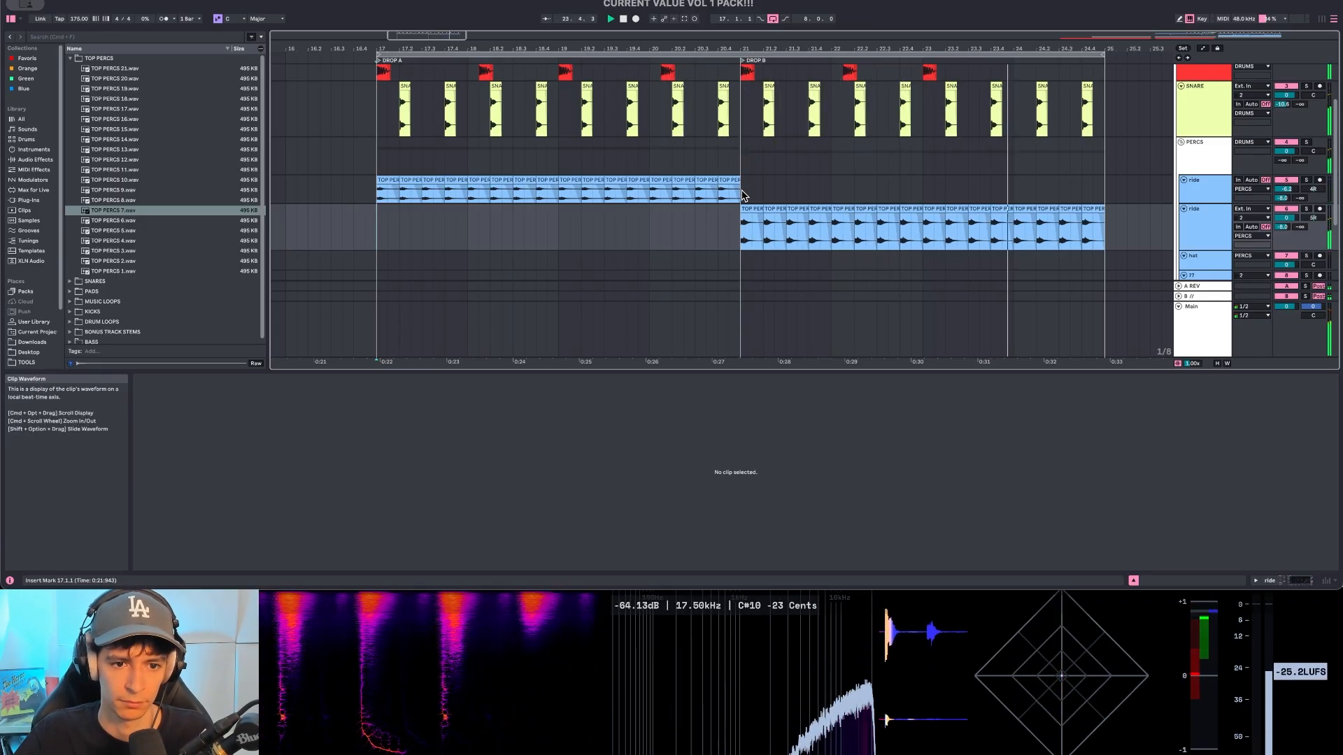
Step: Swap the ride parts so the +7 semitone clips fill DROP A and the unpitched clips fill DROP B, and play the result
click(737, 196)
key(Delete)
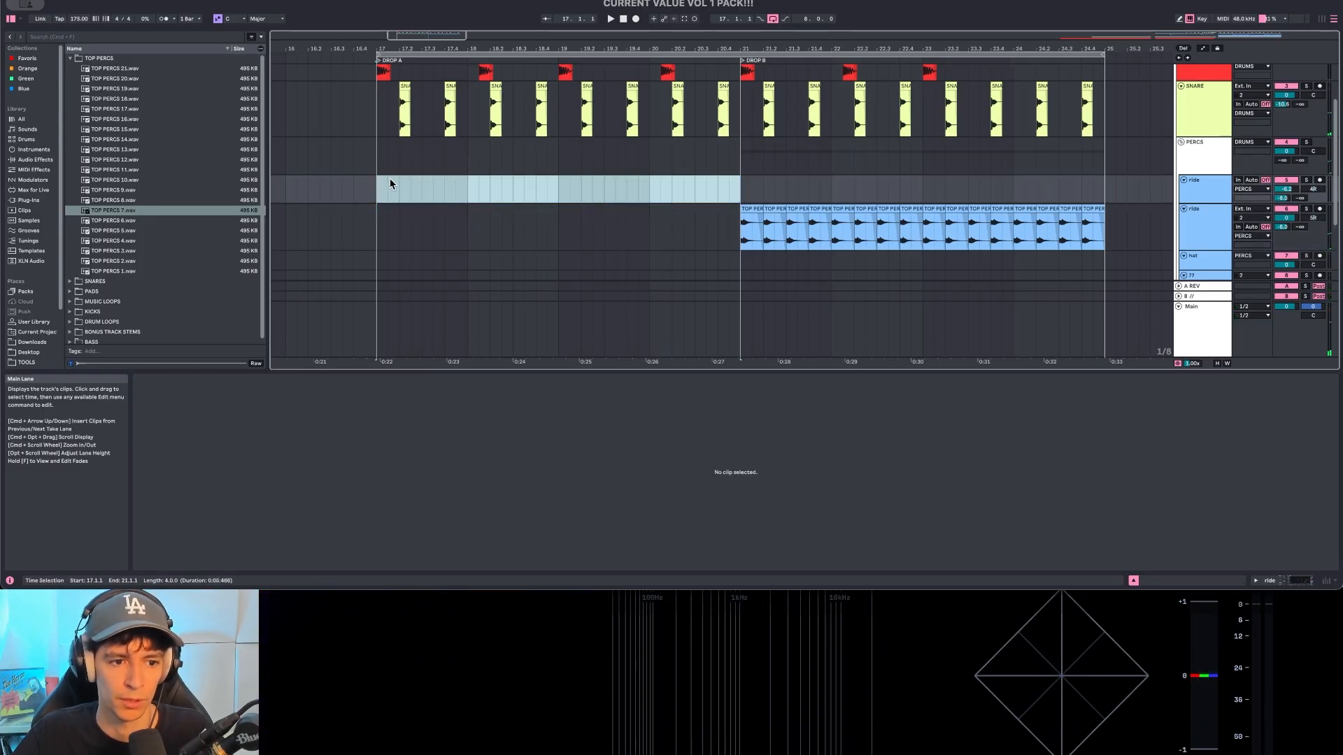
key(super+z)
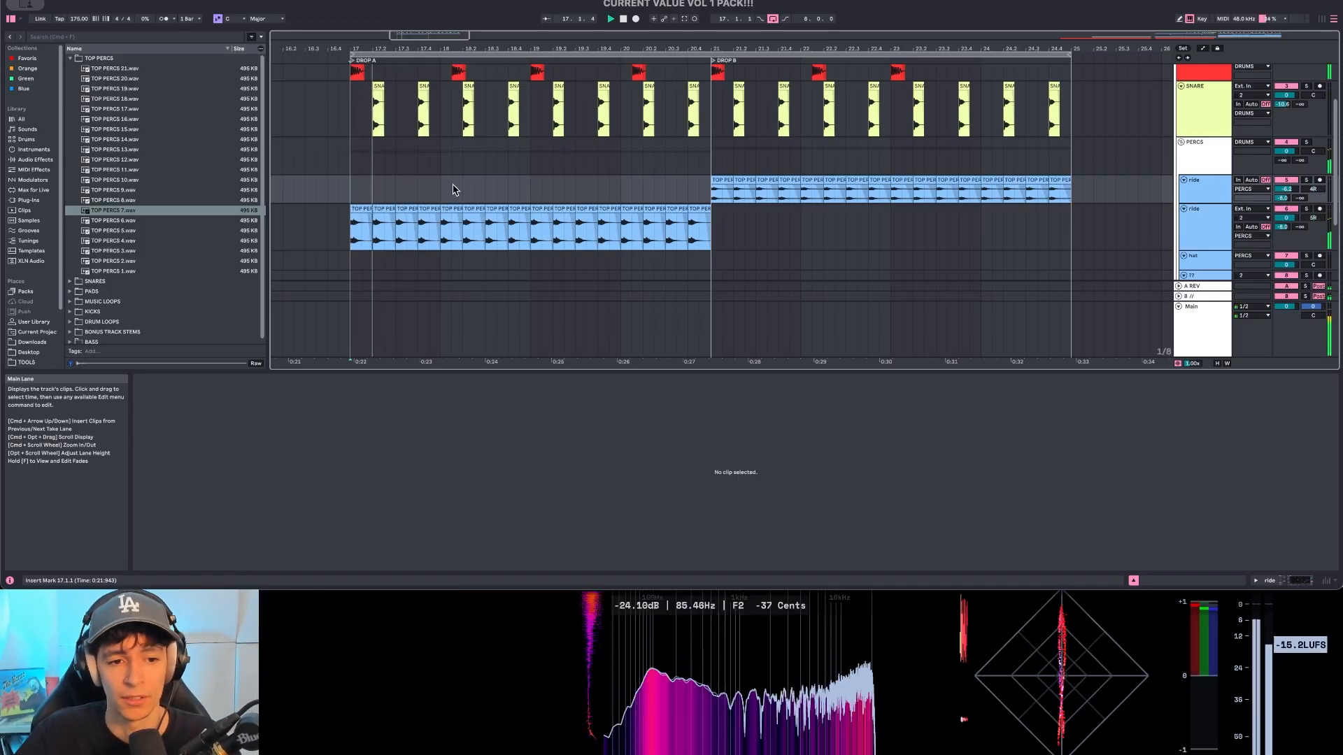
click(710, 195)
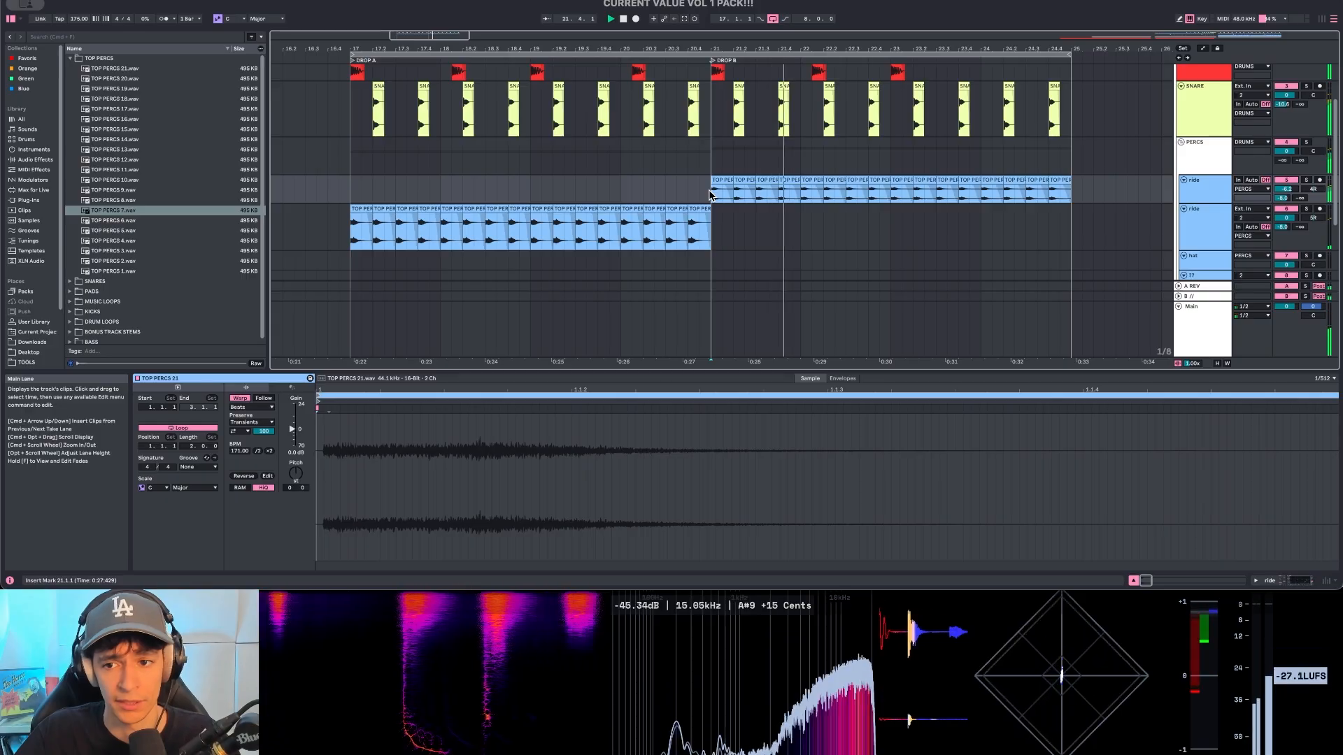
key(space)
Step: Audition the top percussion samples from TOP PERCS 20 down to TOP PERCS 13
key(minus)
key(minus)
key(minus)
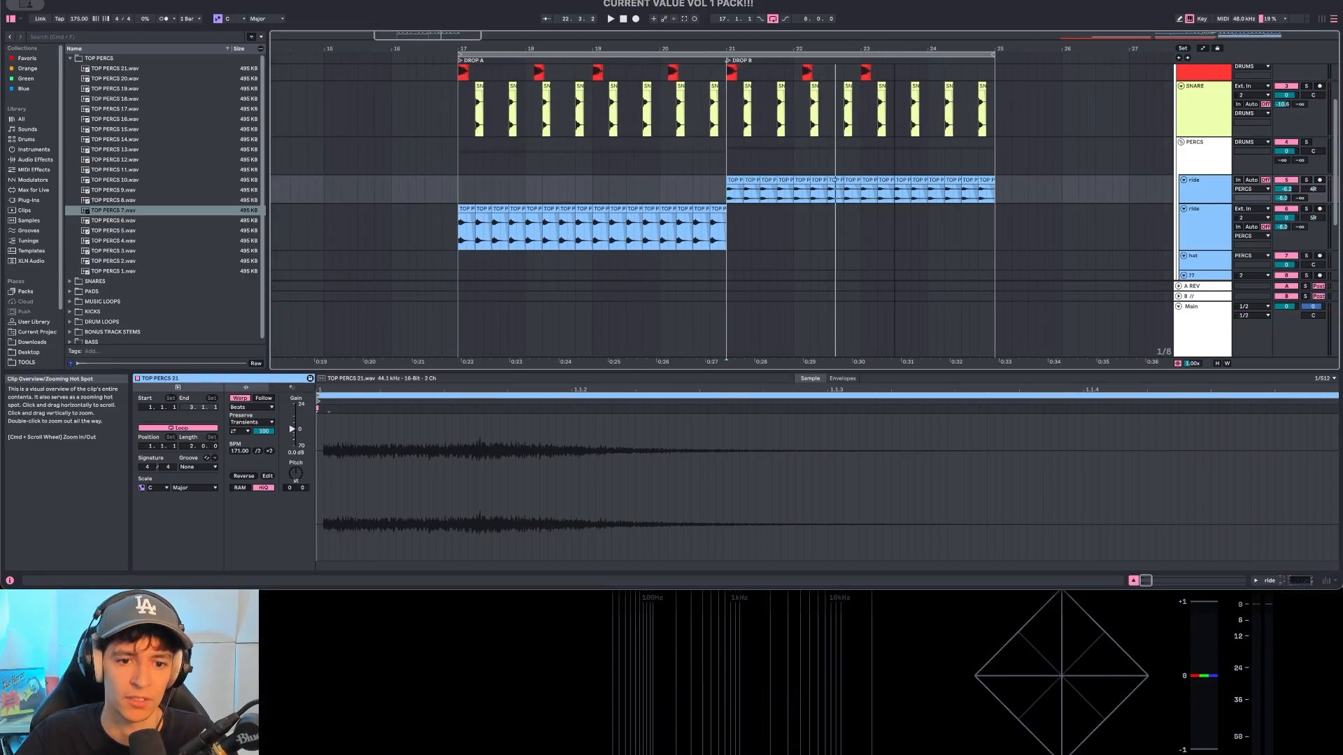
scroll(951, 177, down, 2)
key(plus)
key(plus)
key(plus)
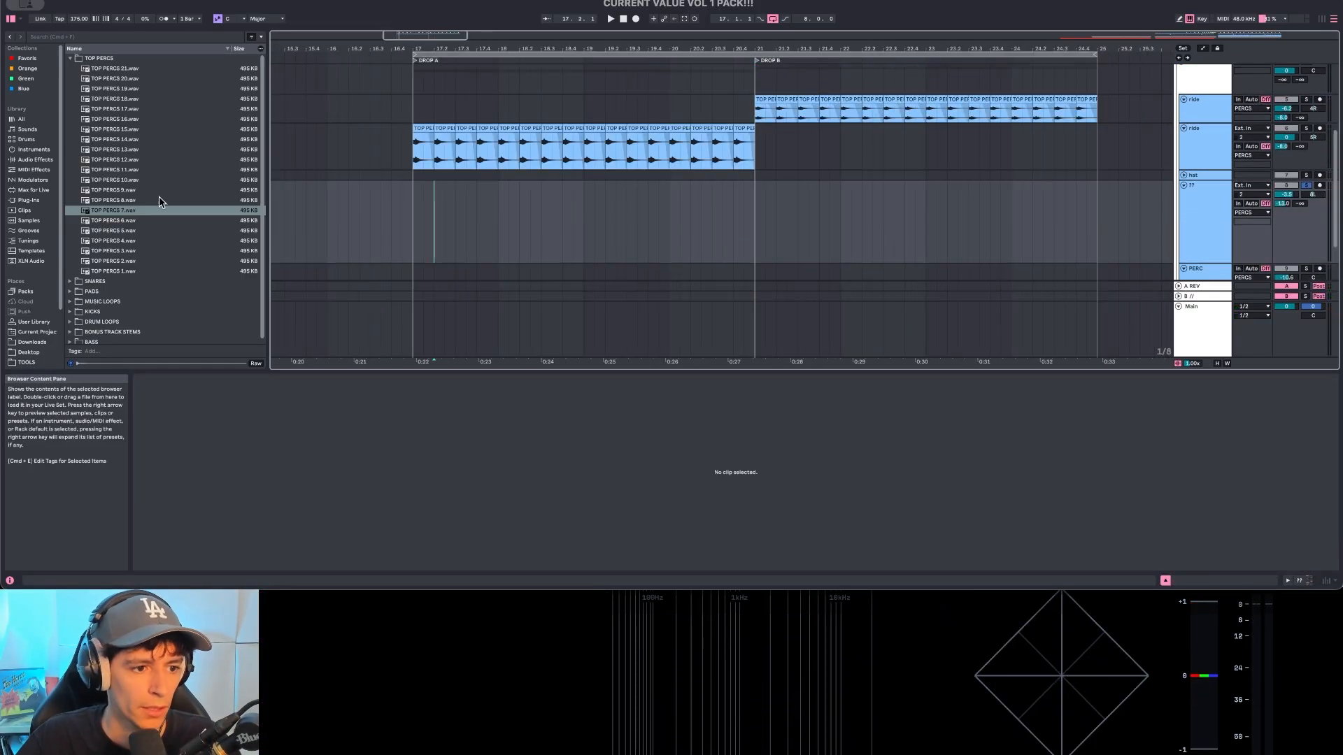
click(119, 78)
key(Down)
key(Down)
key(Down)
key(Down)
key(Down)
key(Down)
key(Down)
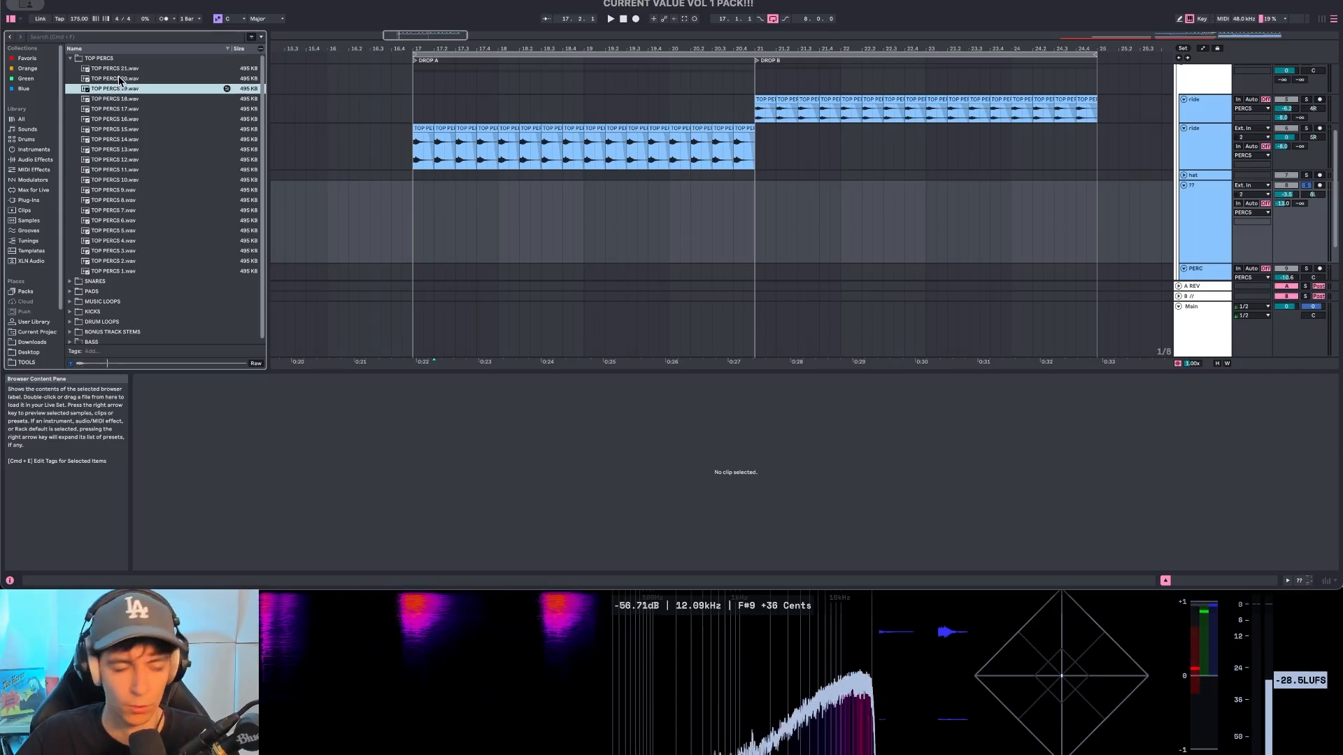
Step: Place TOP PERCS 13 on the ?? track at the first off-beat of bar 17 and trim it to half a beat
drag(115, 149, 425, 210)
mouse_move(595, 193)
mouse_down()
mouse_move(419, 193)
mouse_move(436, 185)
mouse_up()
click(445, 203)
scroll(424, 208, up, 5)
click(436, 185)
Step: Transpose the off-beat TOP PERCS 13 clip down to -7 semitones while listening to it
key(space)
click(289, 468)
key(Down)
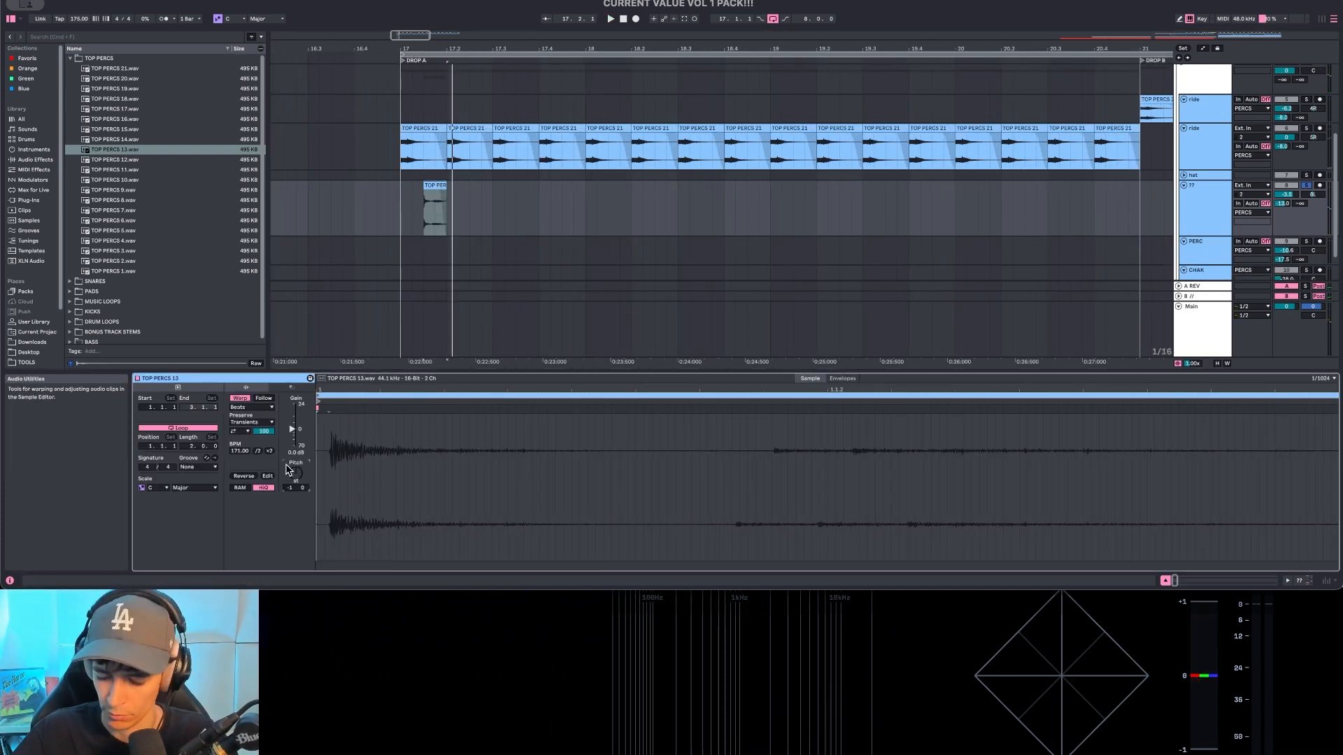
click(400, 203)
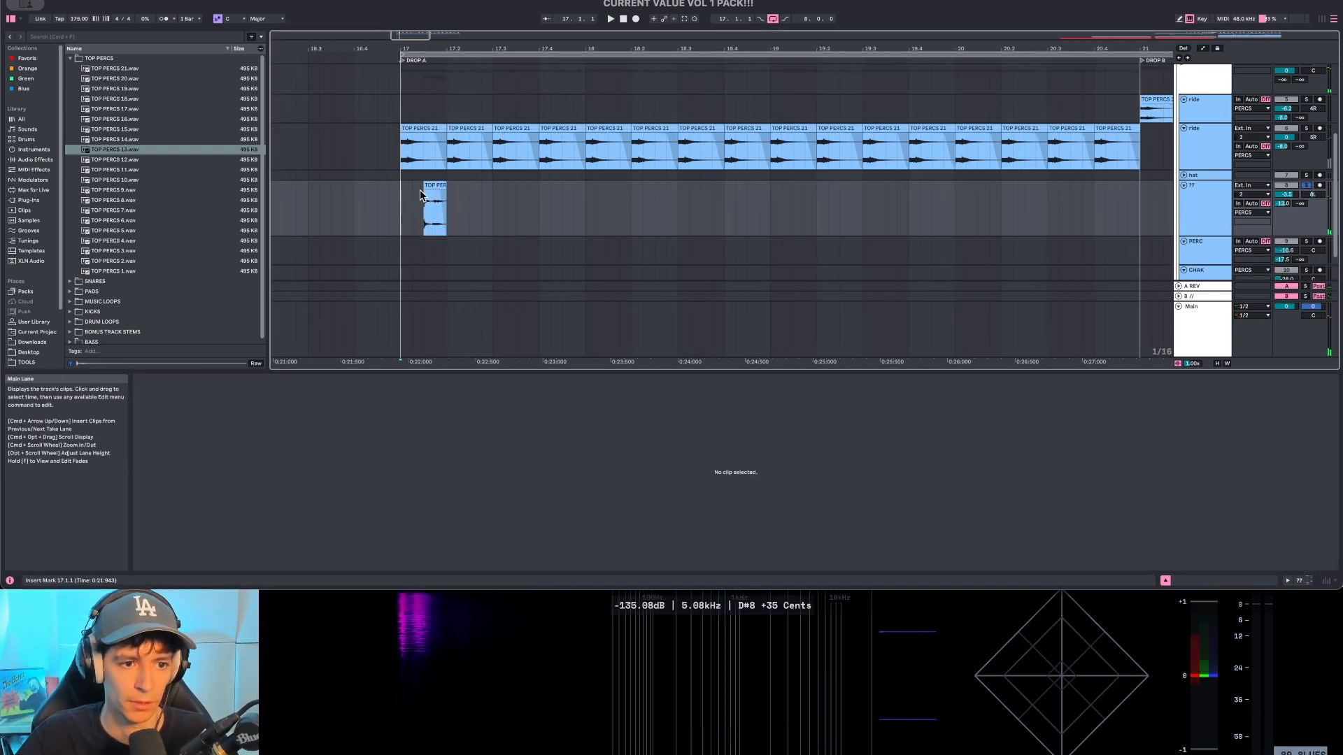
Step: Repeat the TOP PERCS 13 clip on every off-beat of DROP A up to bar 21 and play it from bar 17
click(423, 189)
key(super+d)
key(super+d)
key(super+d)
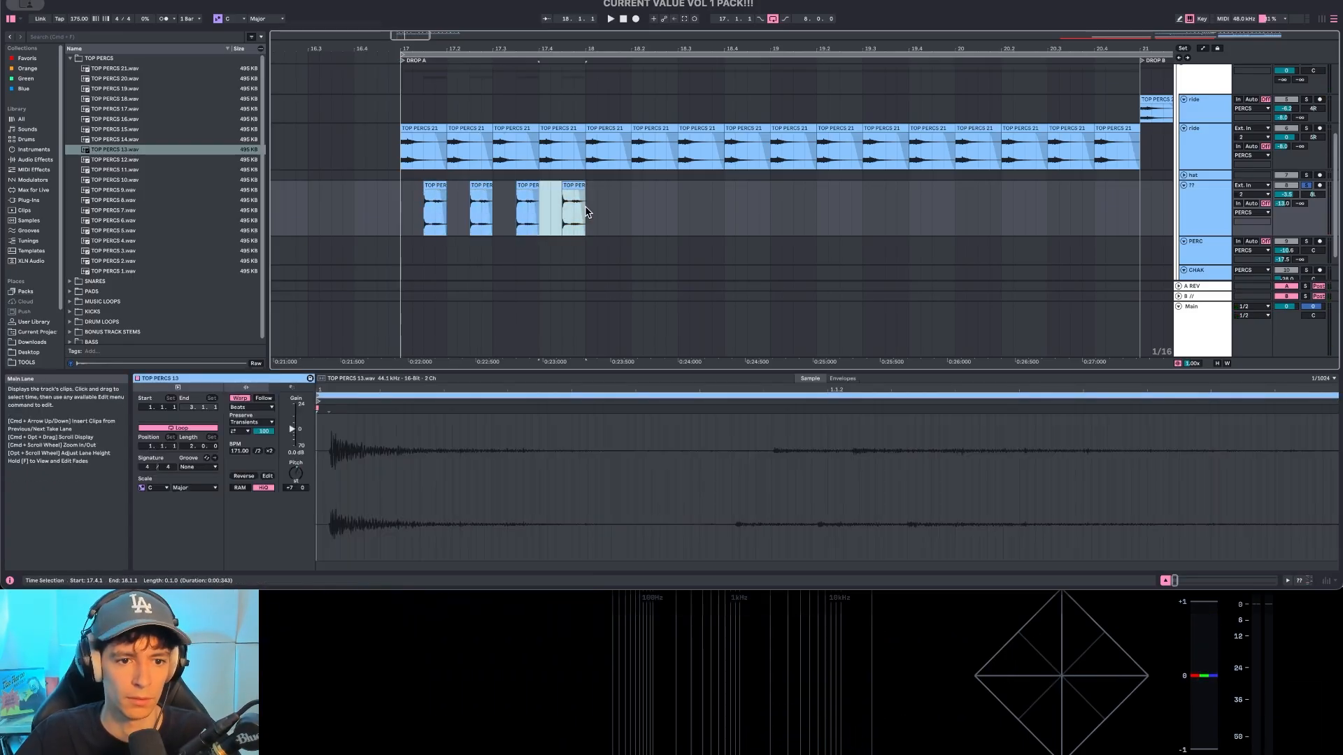
shift+click(434, 203)
key(super+d)
key(super+d)
key(super+d)
click(399, 209)
key(space)
scroll(576, 210, down, 5)
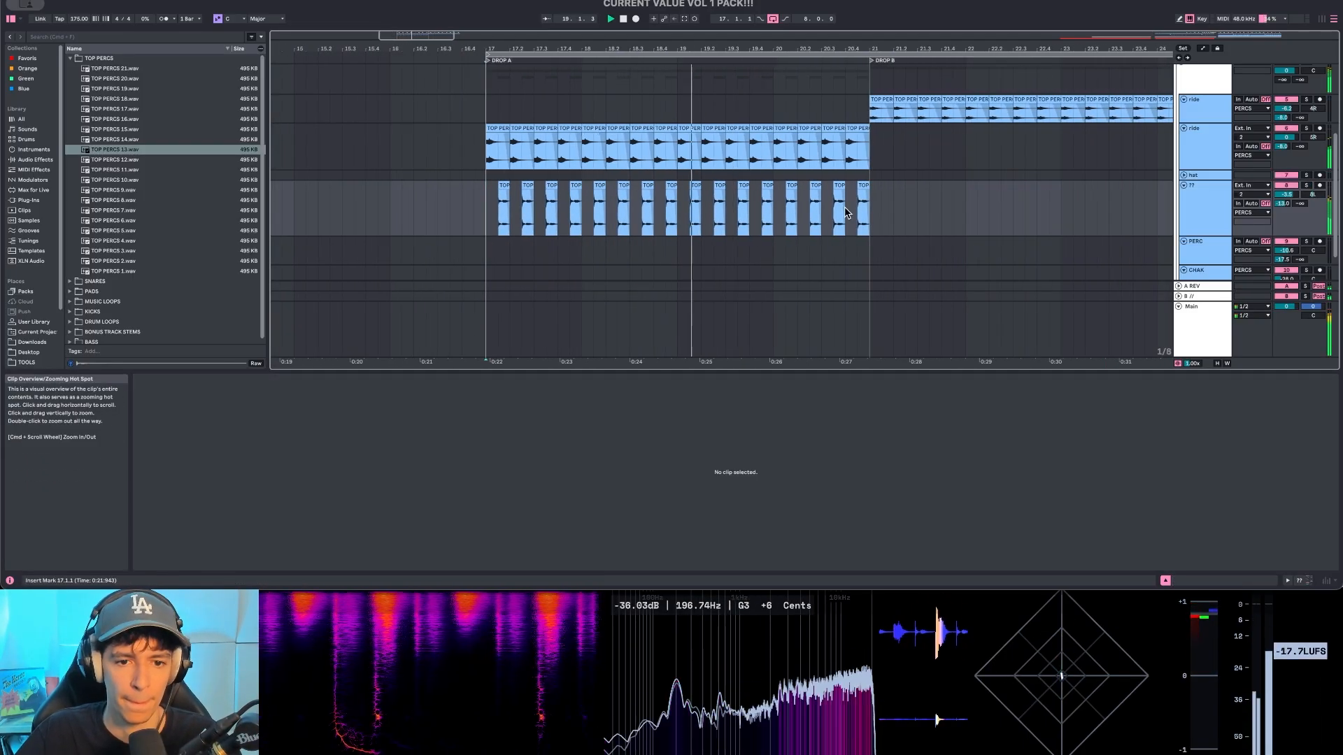
Step: Duplicate the DROP A off-beat clips across DROP B up to bar 25 and lower the ?? track's reverb send
drag(868, 214, 486, 211)
key(super+d)
drag(1282, 203, 1283, 241)
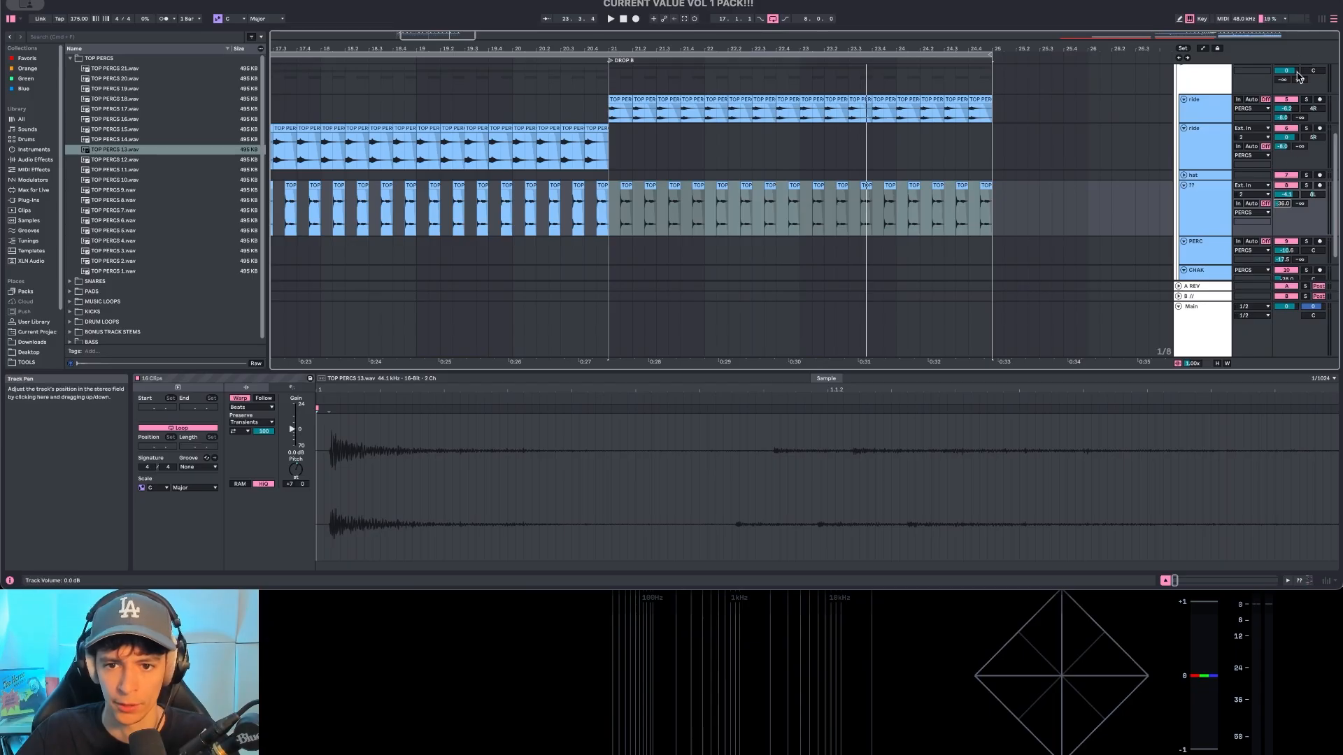
Step: Adjust the first ride track's reverb send during playback, soloing the A REV return to check it
scroll(1298, 77, up, 1)
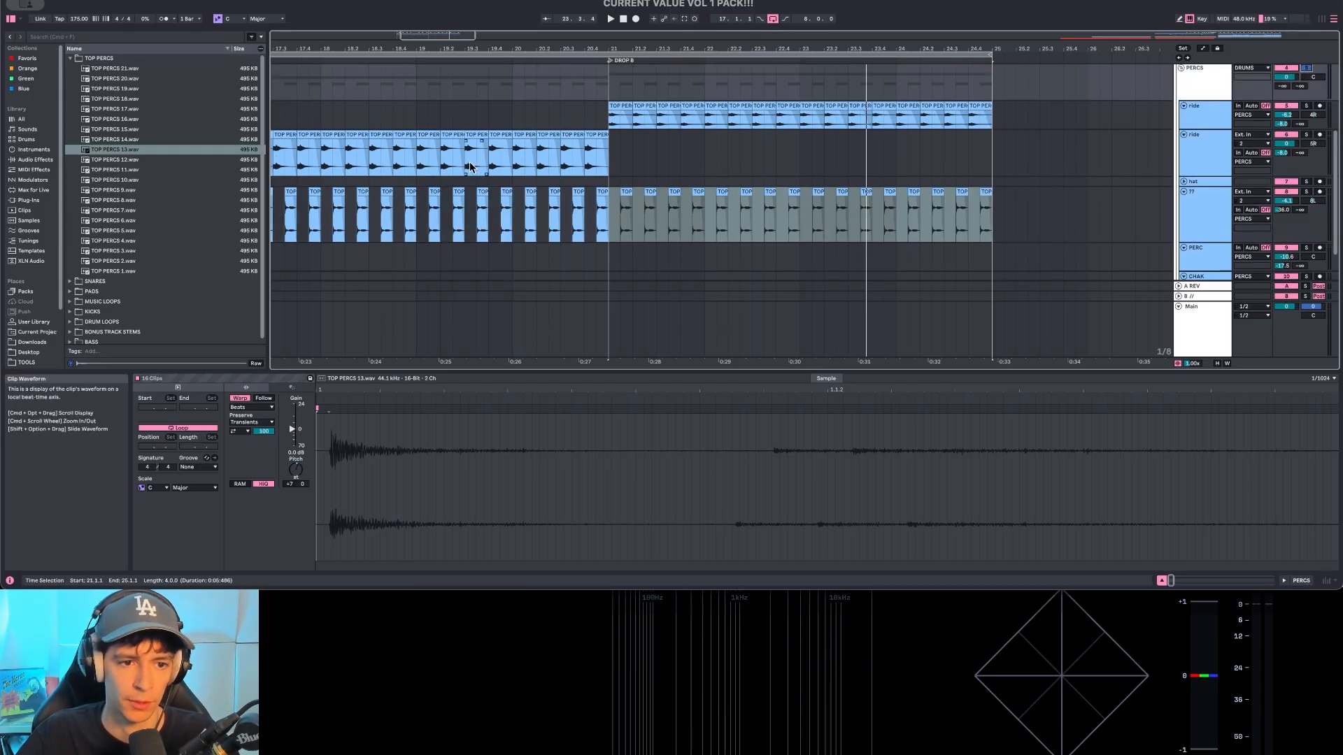
key(space)
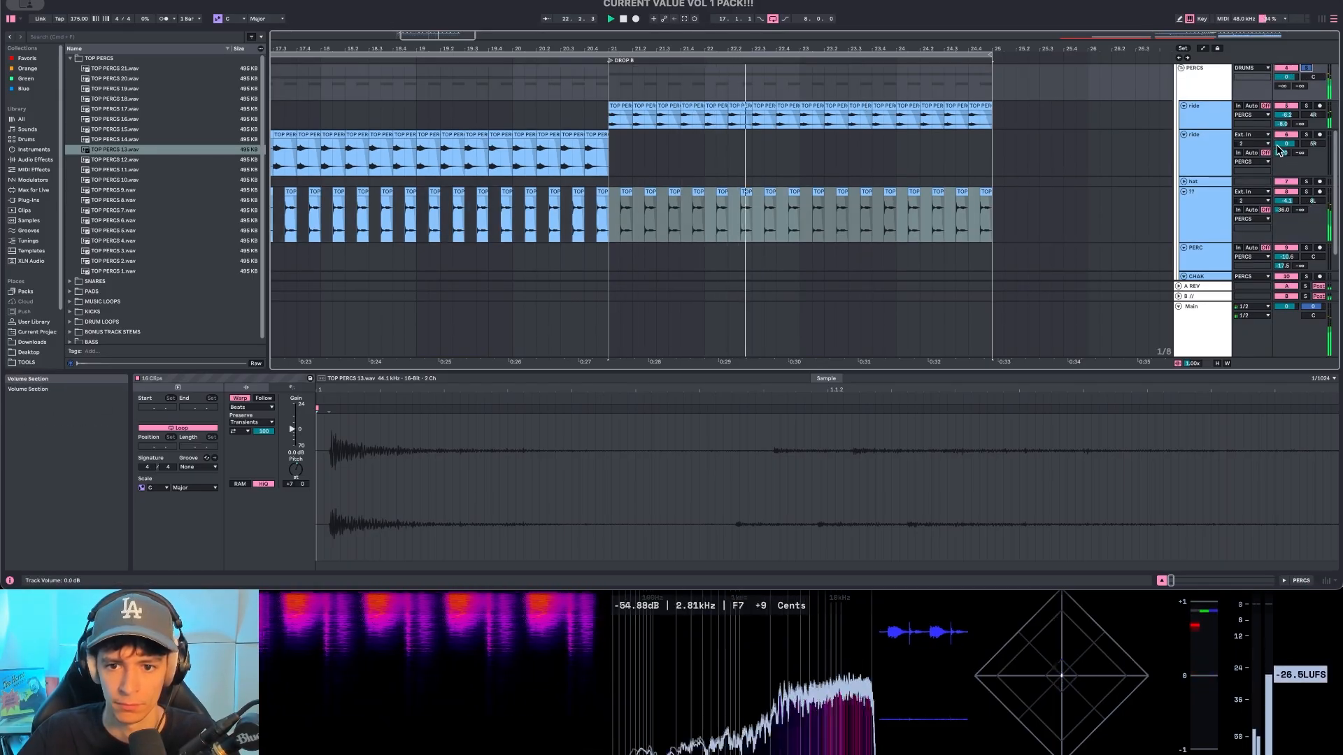
drag(1283, 123, 1282, 121)
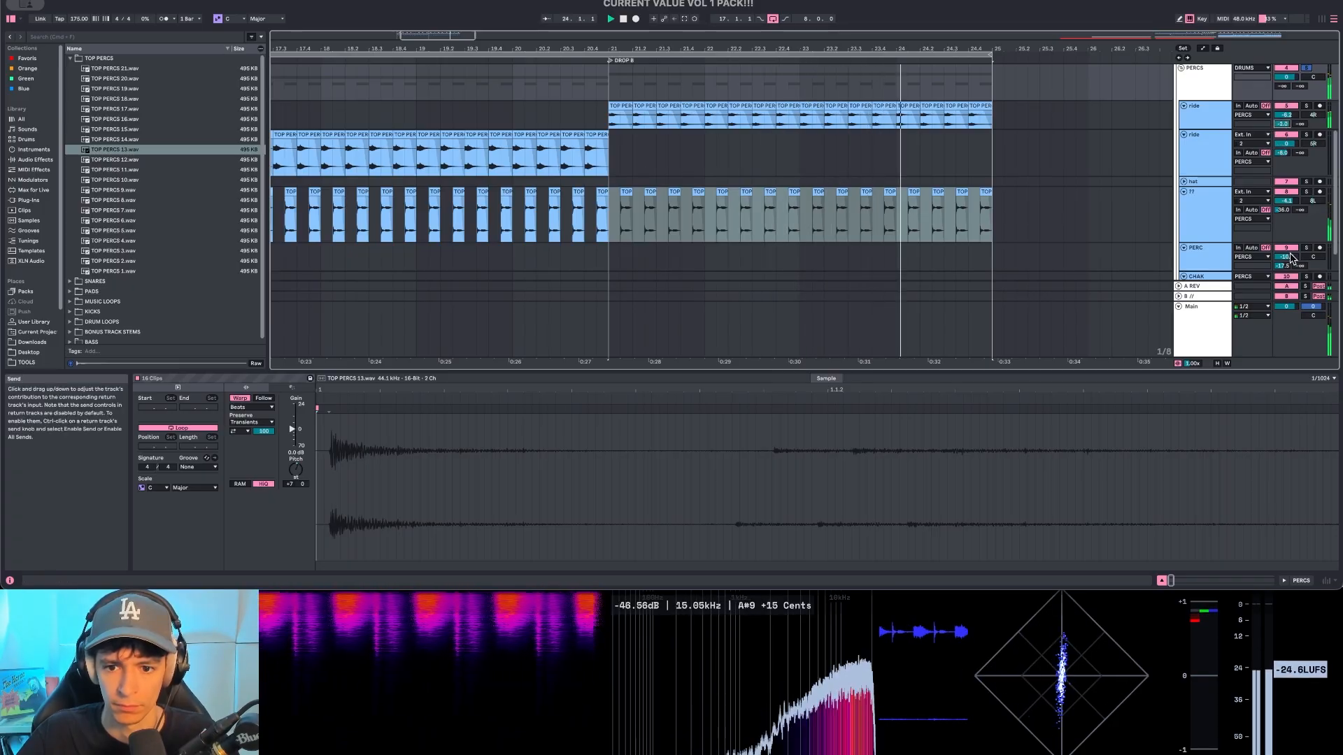
click(1305, 286)
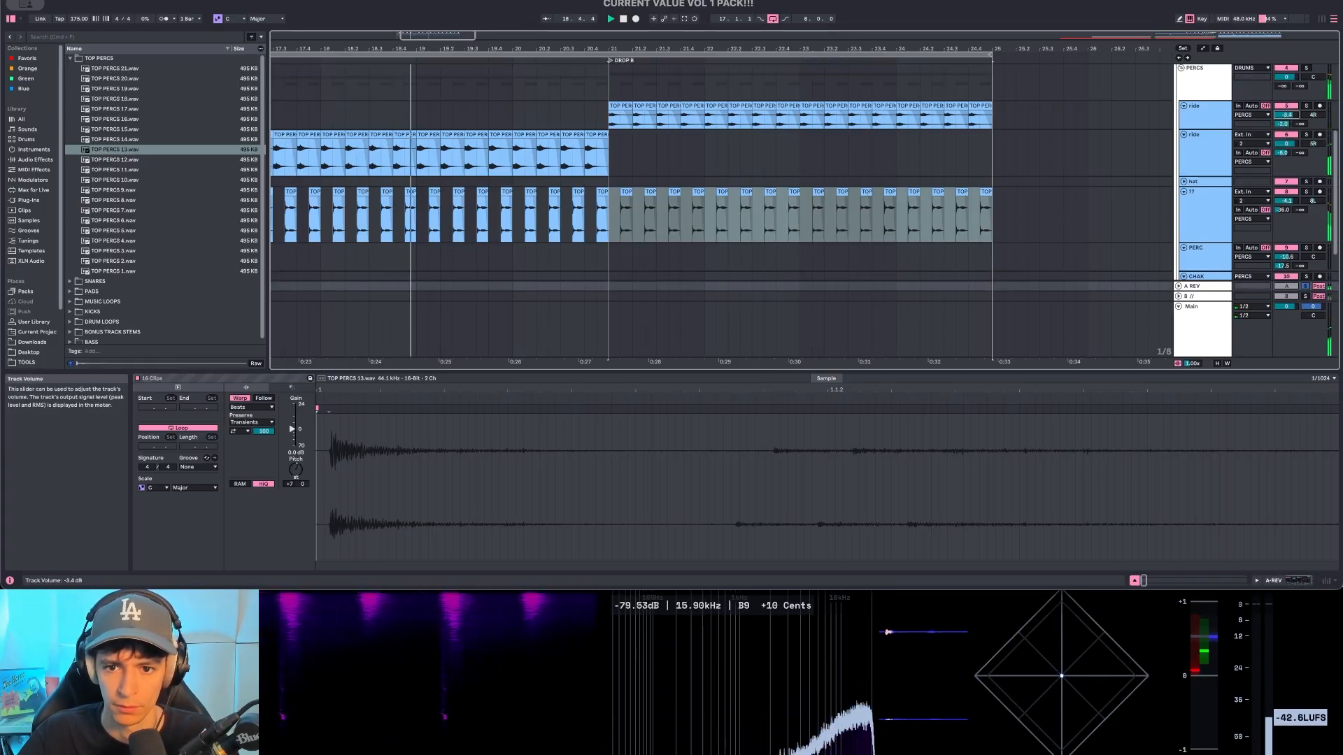
drag(1283, 124, 1282, 115)
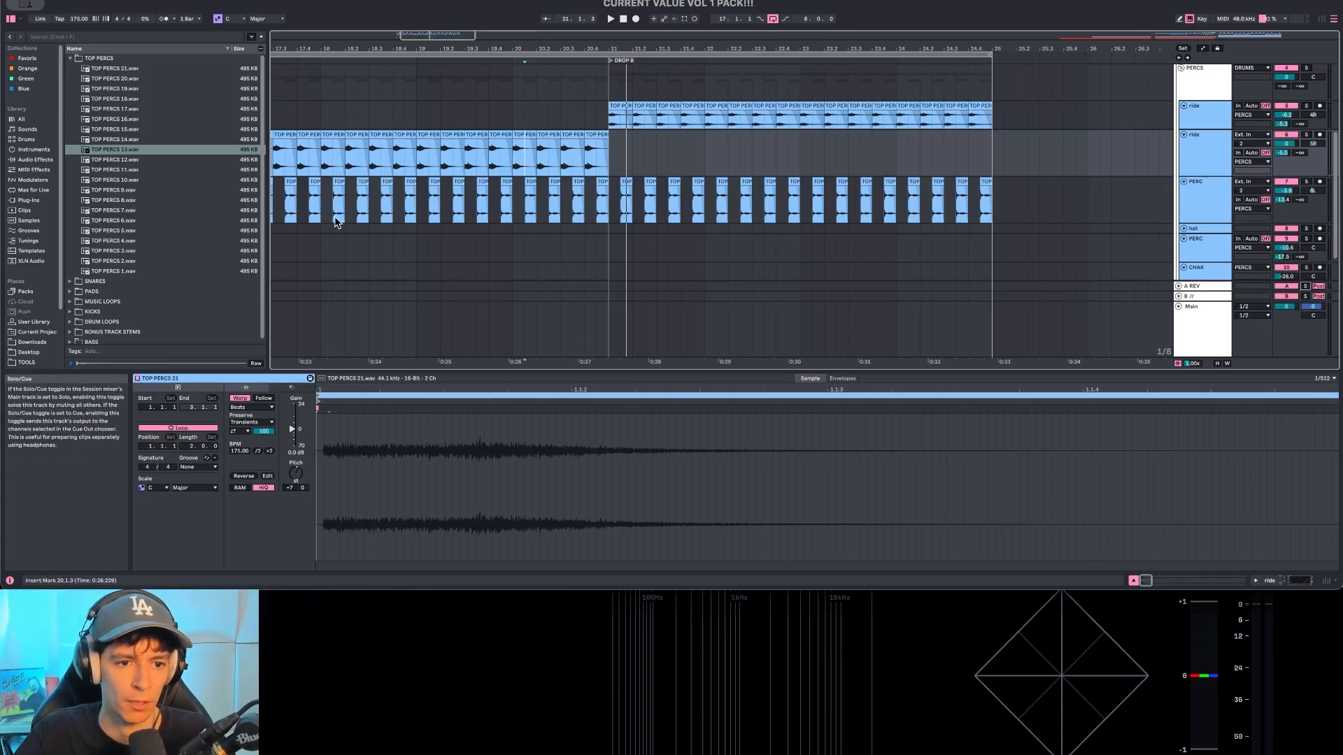
Step: Play from bar 17 and set the PERCS group volume to -1.1 dB and the off-beat PERC track volume to -5.2 dB
scroll(520, 131, down, 3)
click(292, 116)
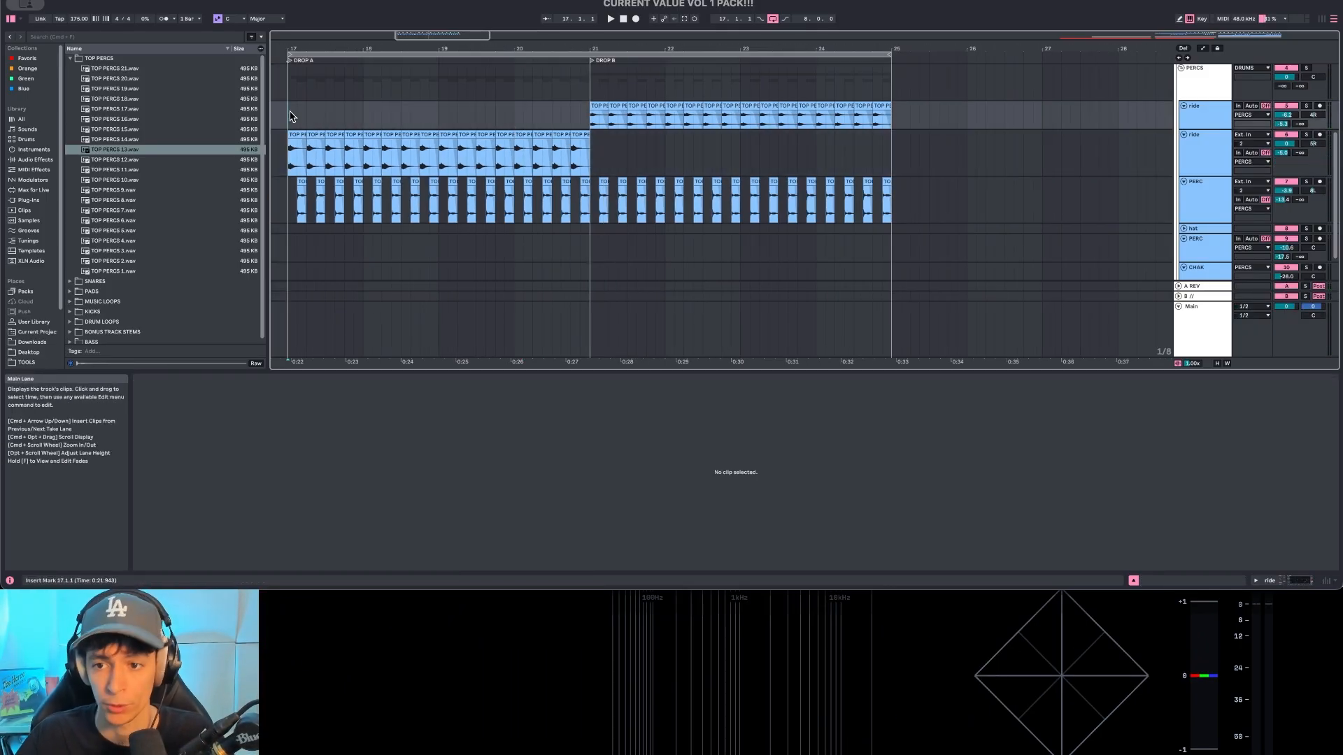
key(space)
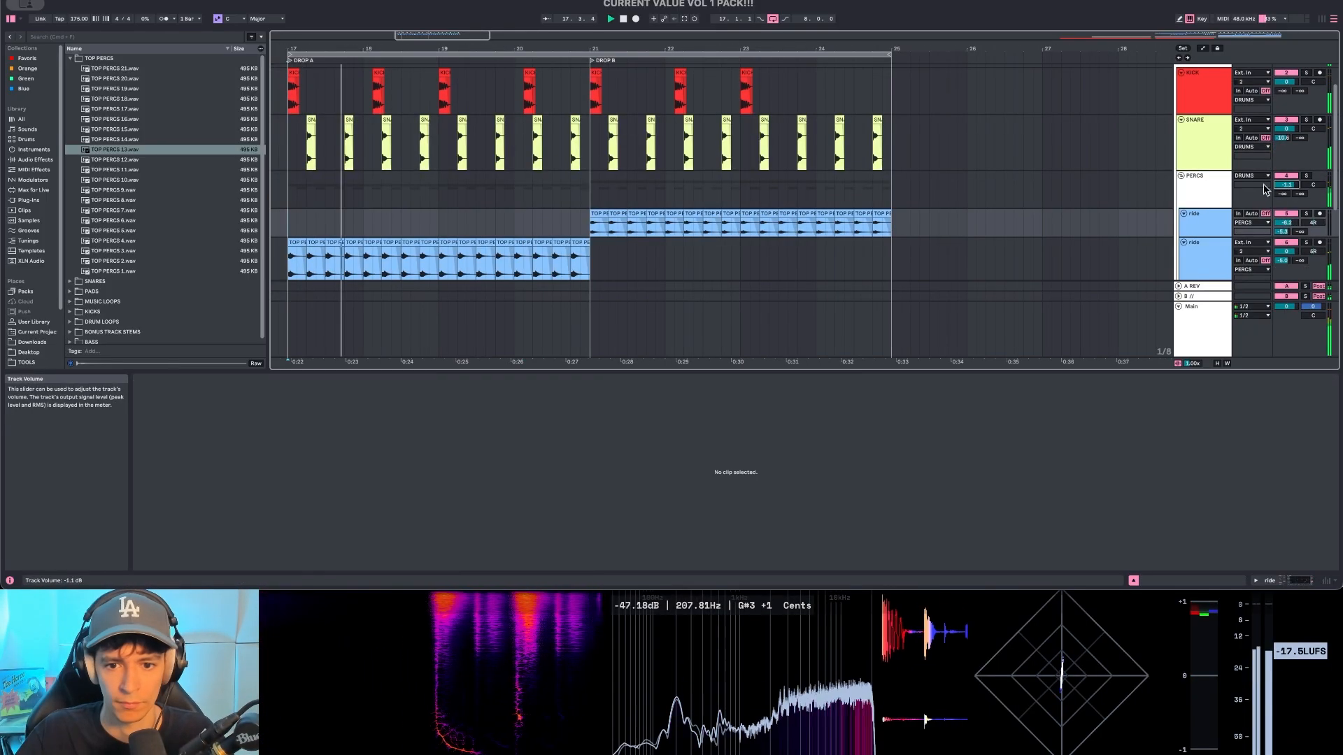
scroll(1103, 187, down, 3)
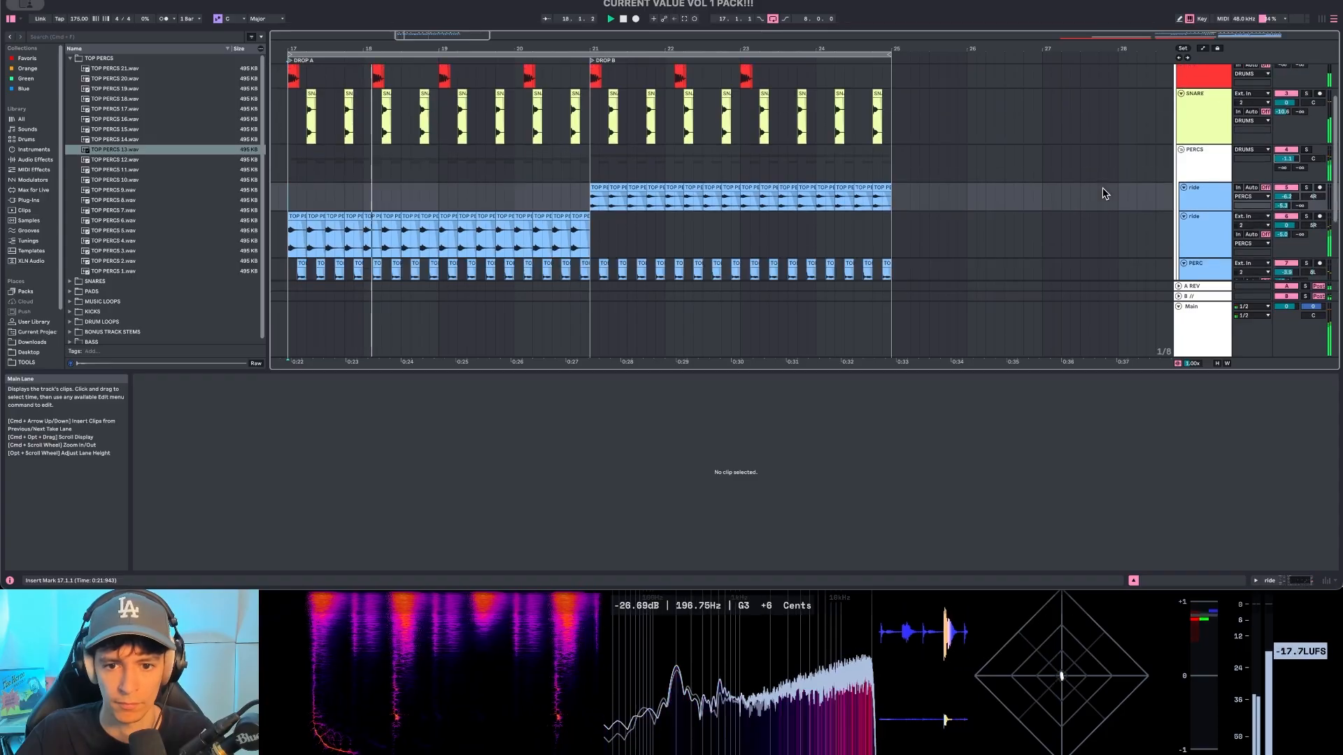
scroll(1207, 169, down, 2)
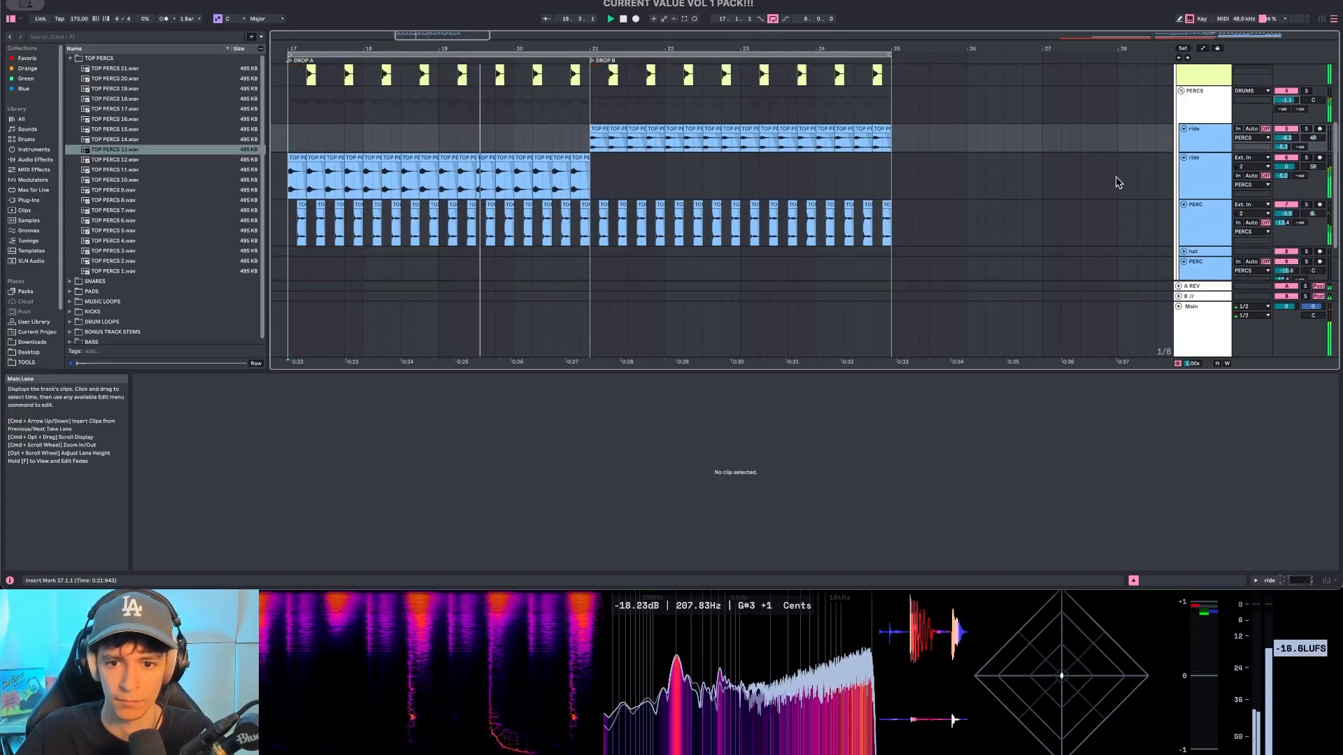
drag(1291, 214, 1291, 220)
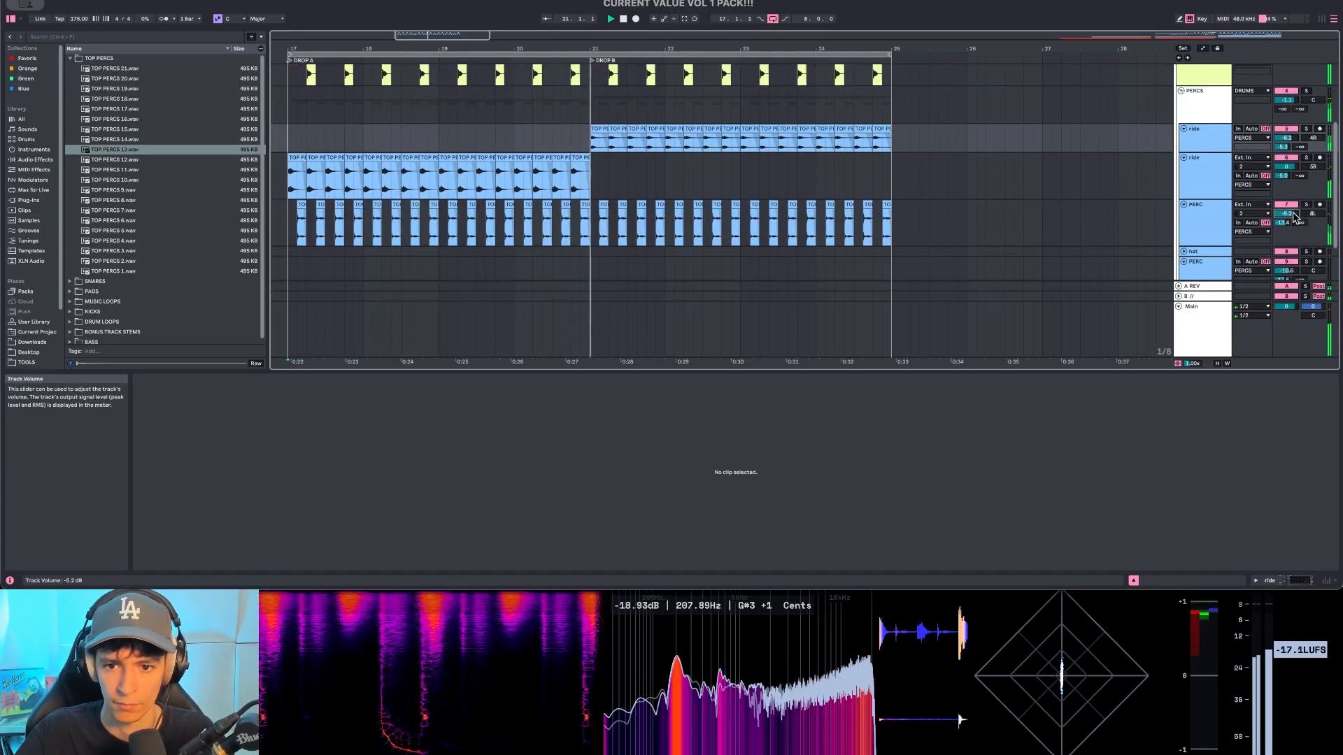
key(space)
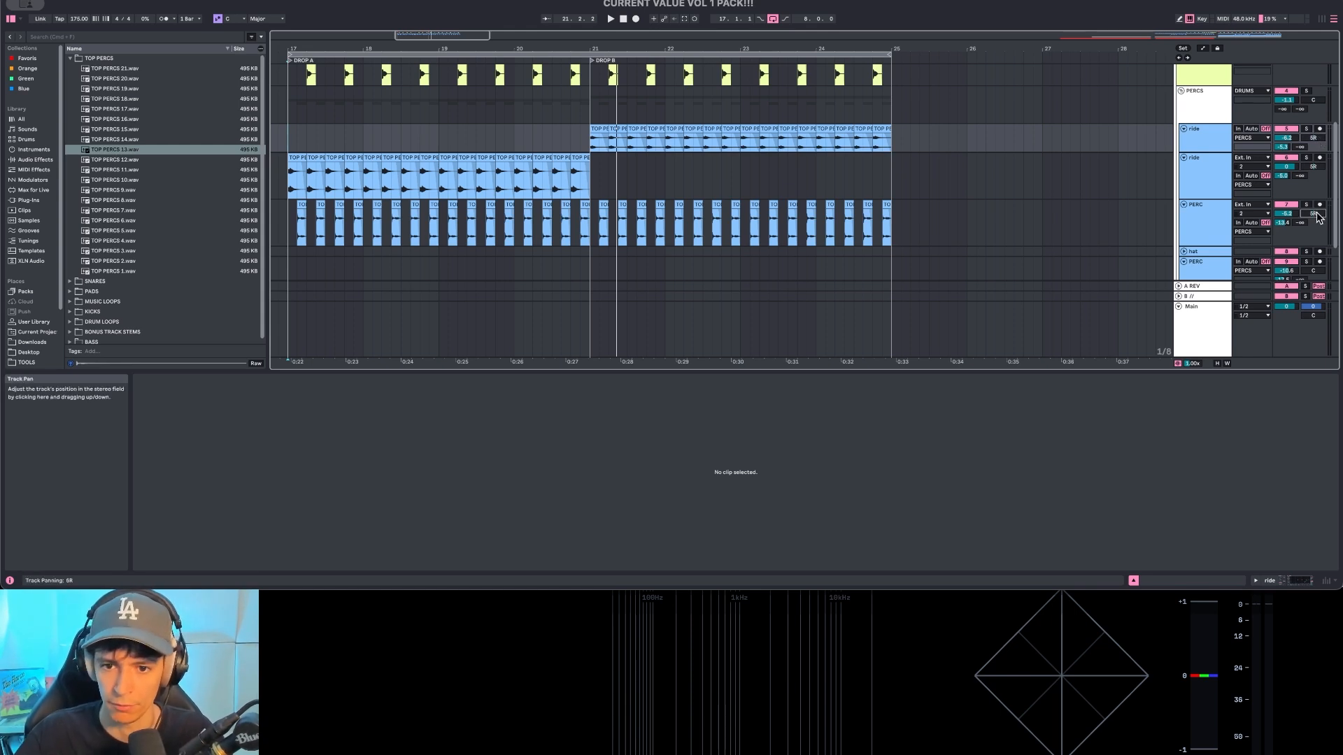
Step: Play from the start of DROP B and select bars 17 to 21 on the empty PERC track
click(608, 266)
key(space)
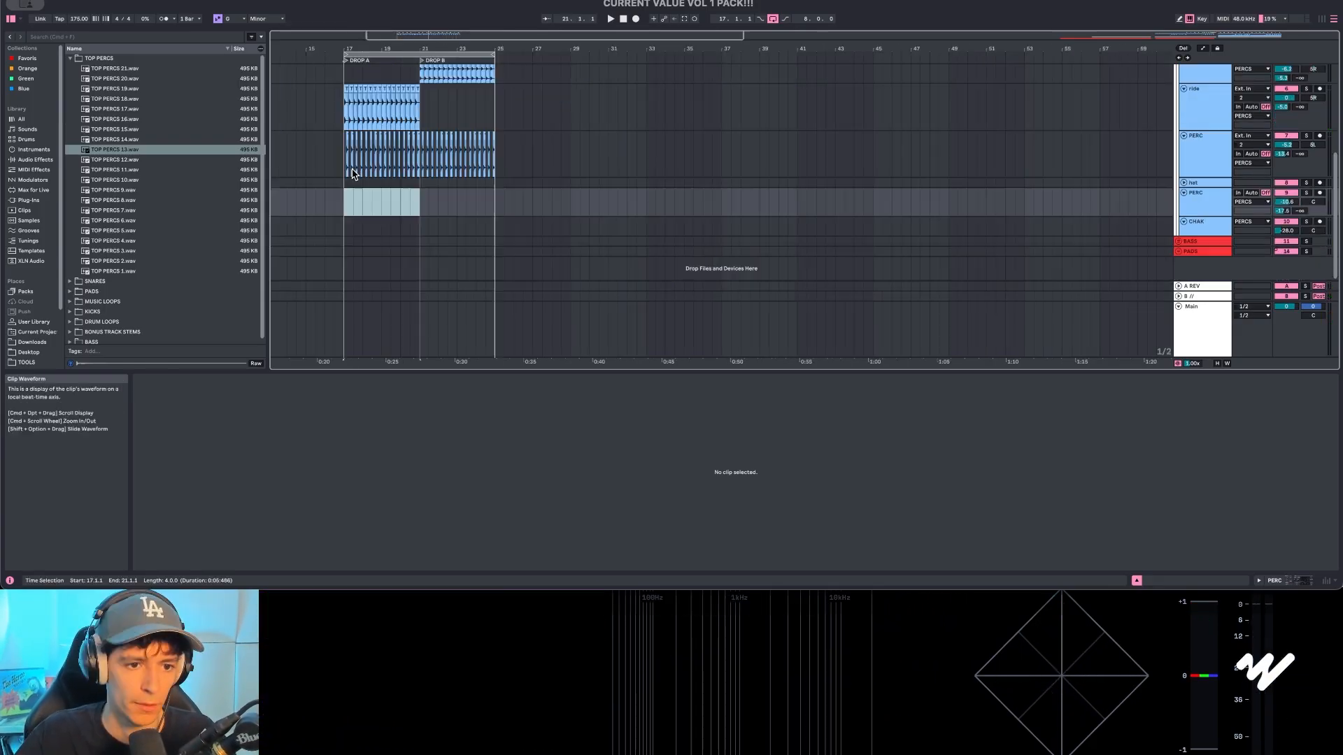
scroll(367, 176, up, 5)
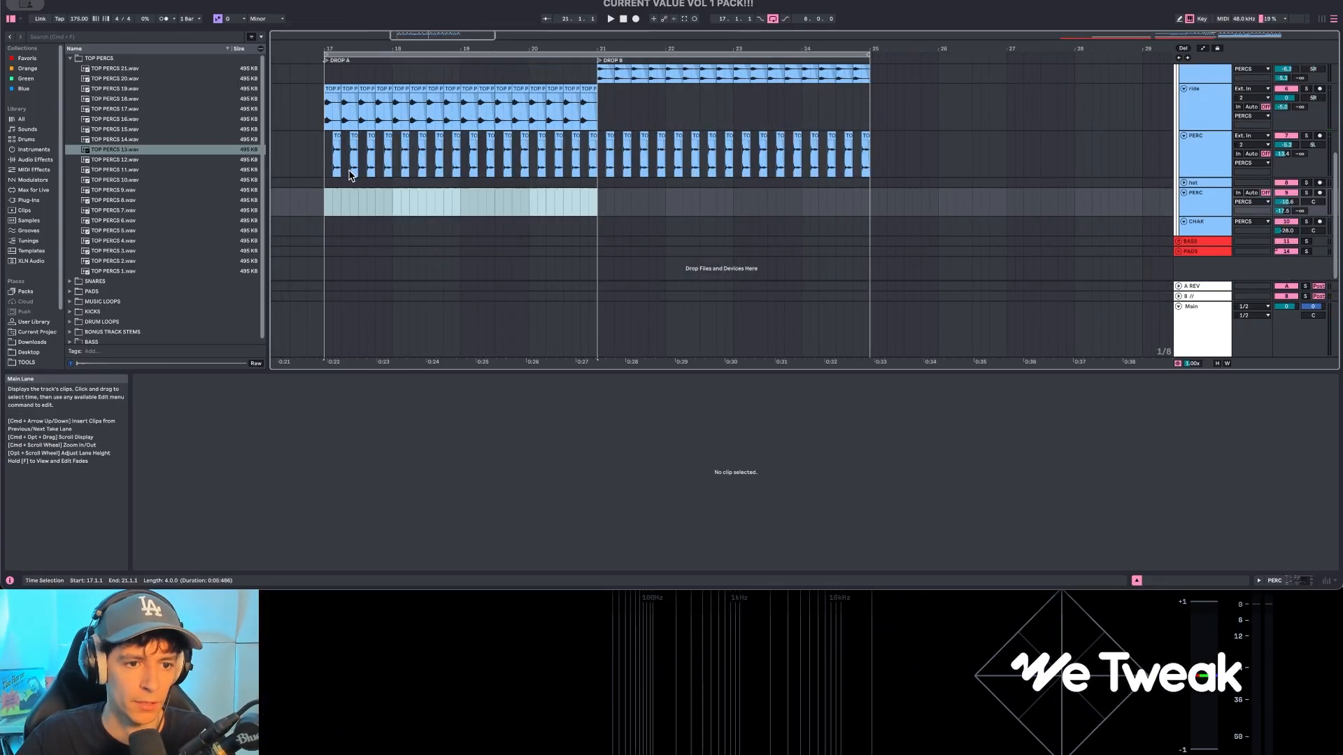
scroll(986, 150, up, 3)
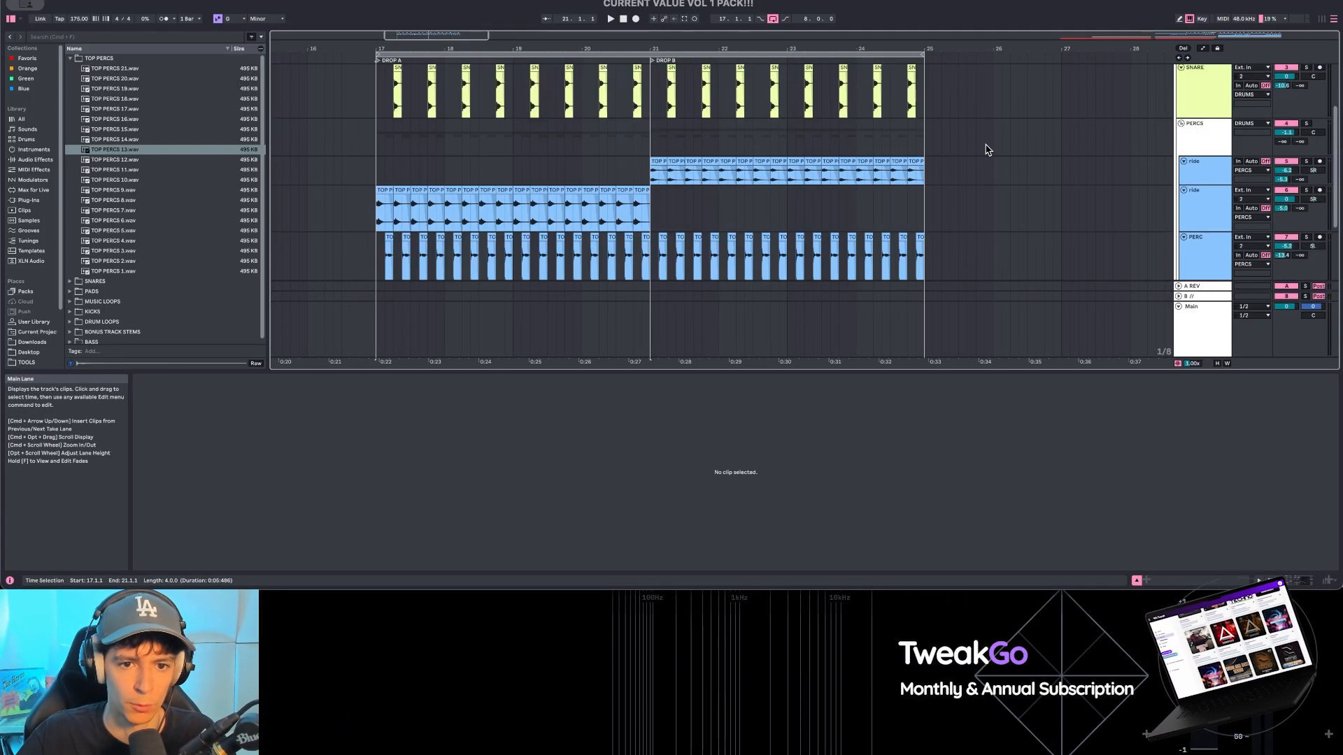
scroll(956, 166, down, 3)
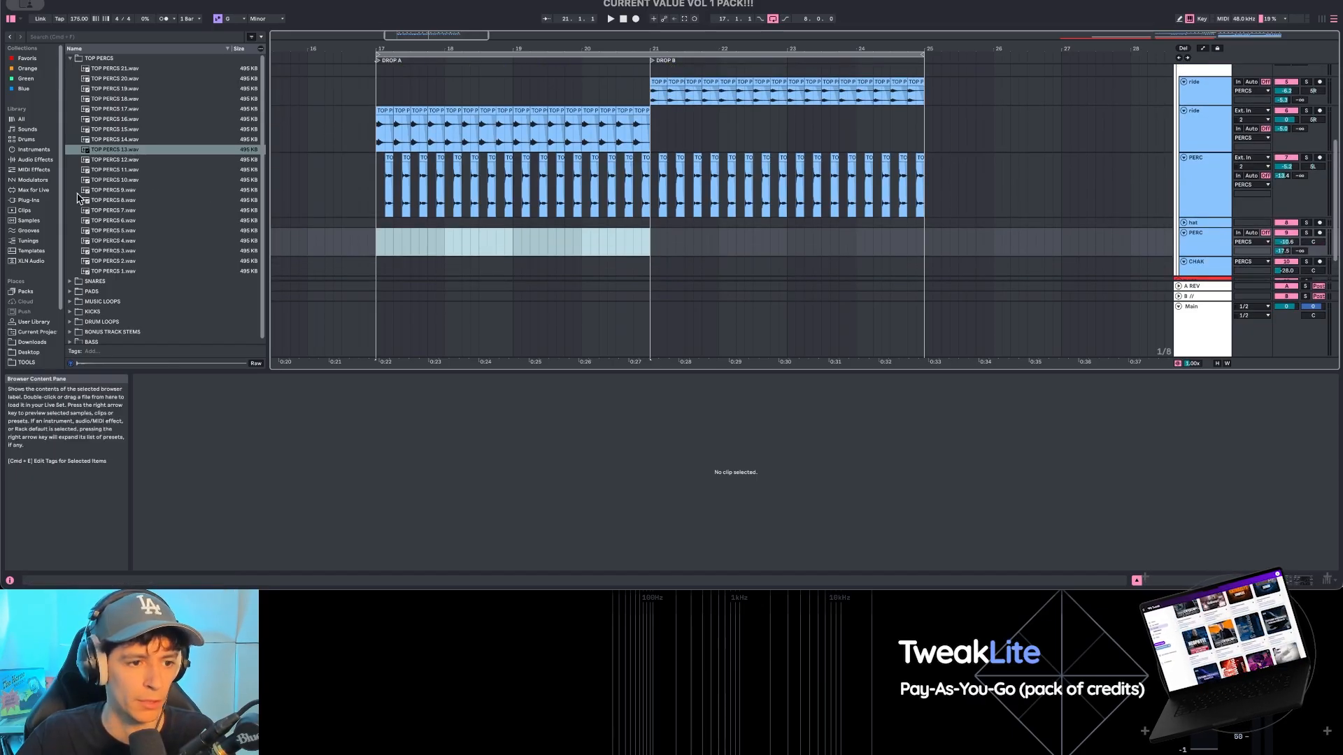
Step: Browse to the DRUM LOOPS folder and audition the acoustic loops in KIT 3
click(72, 59)
click(68, 100)
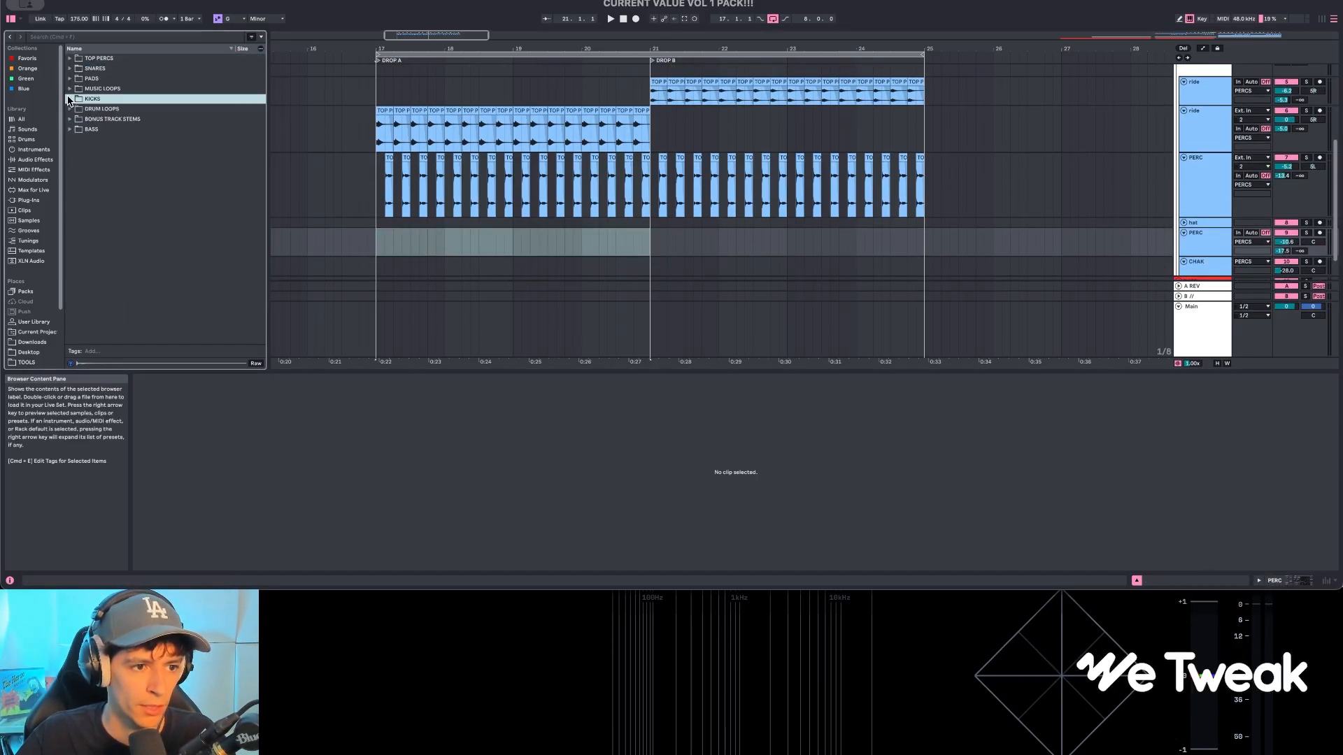
click(69, 109)
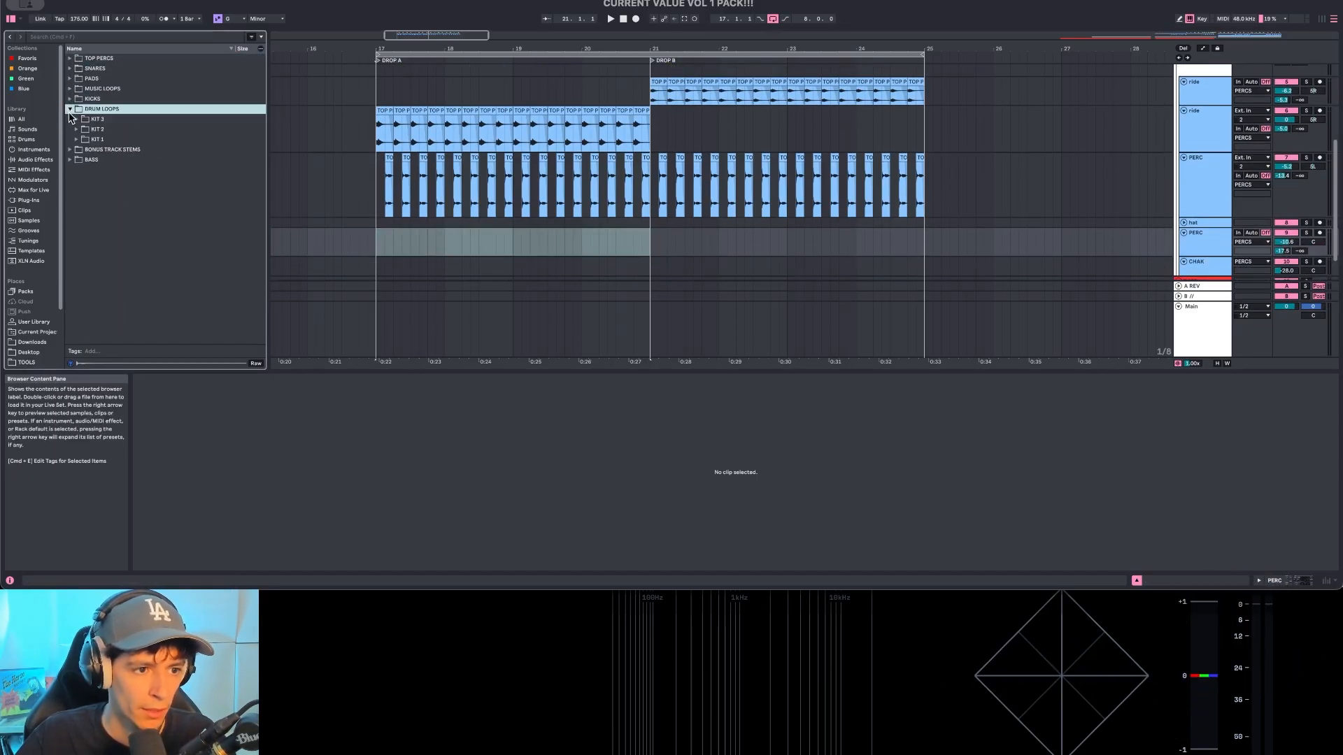
click(76, 119)
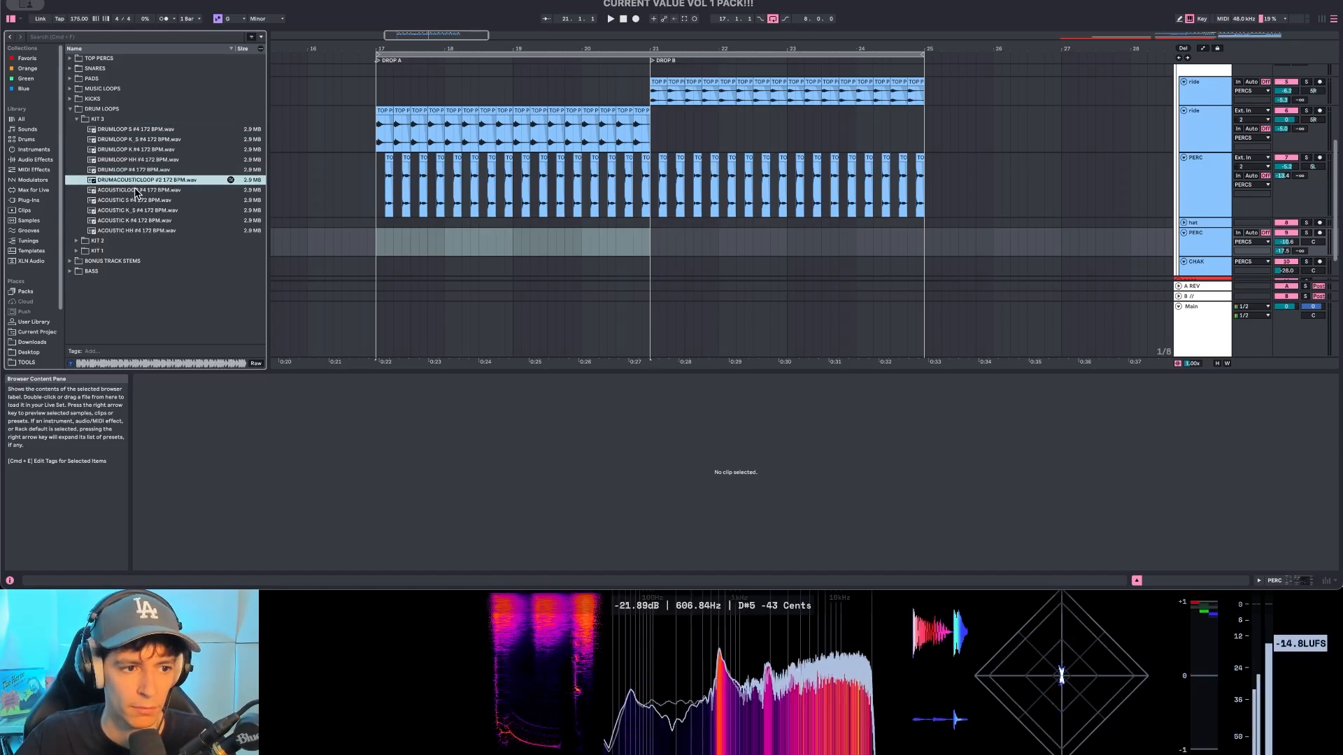
click(138, 210)
click(140, 221)
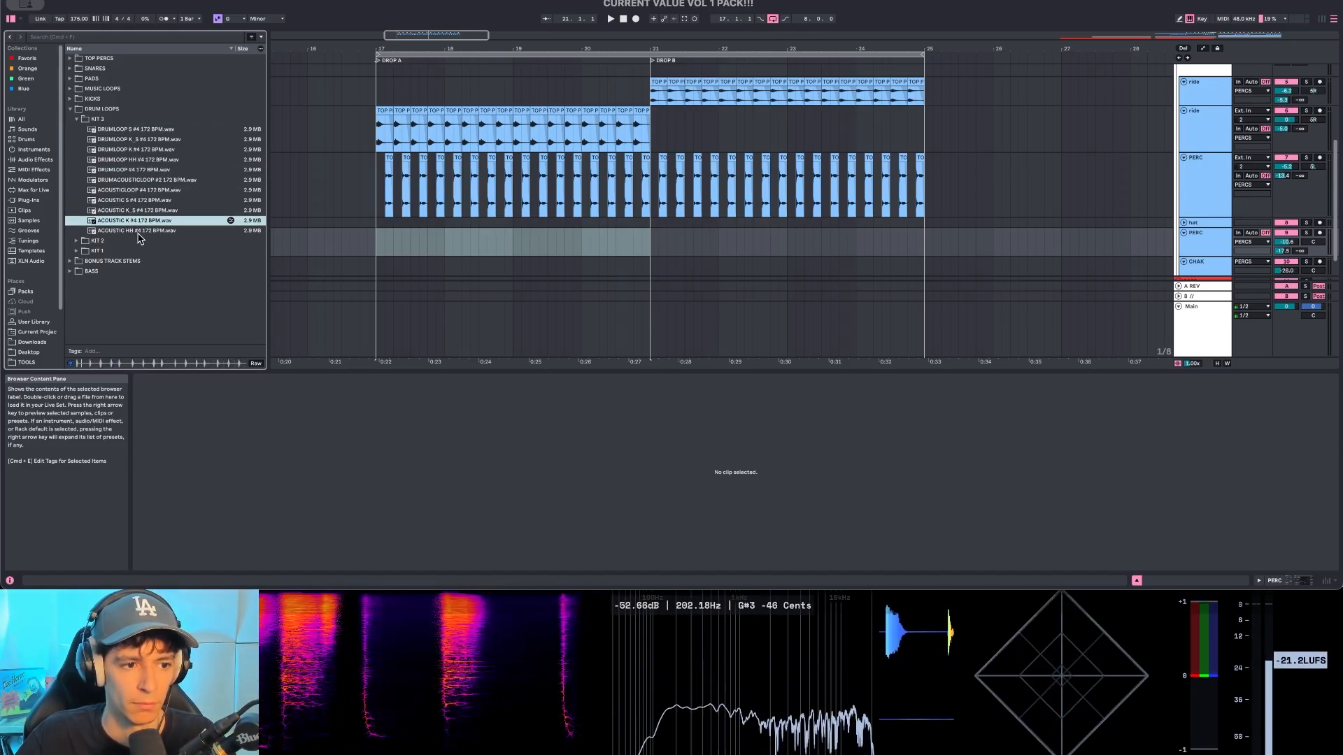
click(138, 232)
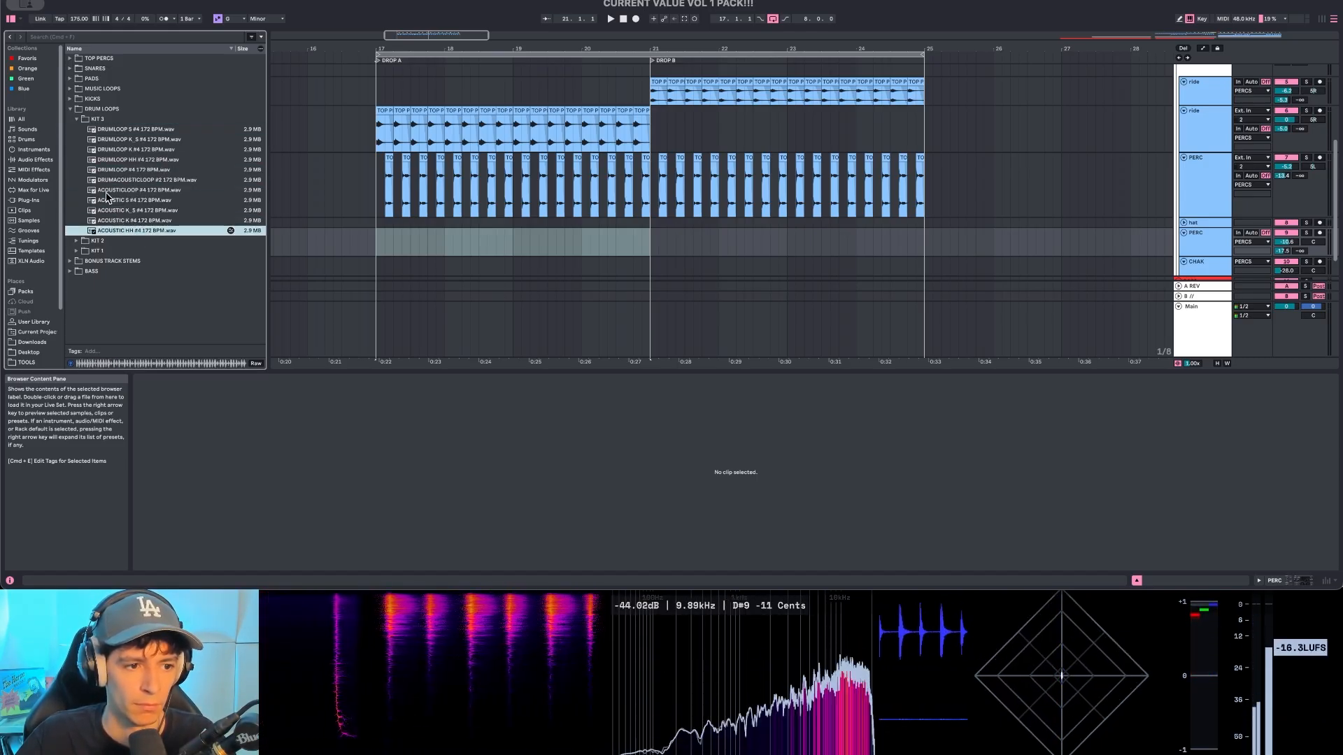
Step: Audition the acoustic and drum loop samples in the KIT 2 folder
click(92, 242)
click(111, 242)
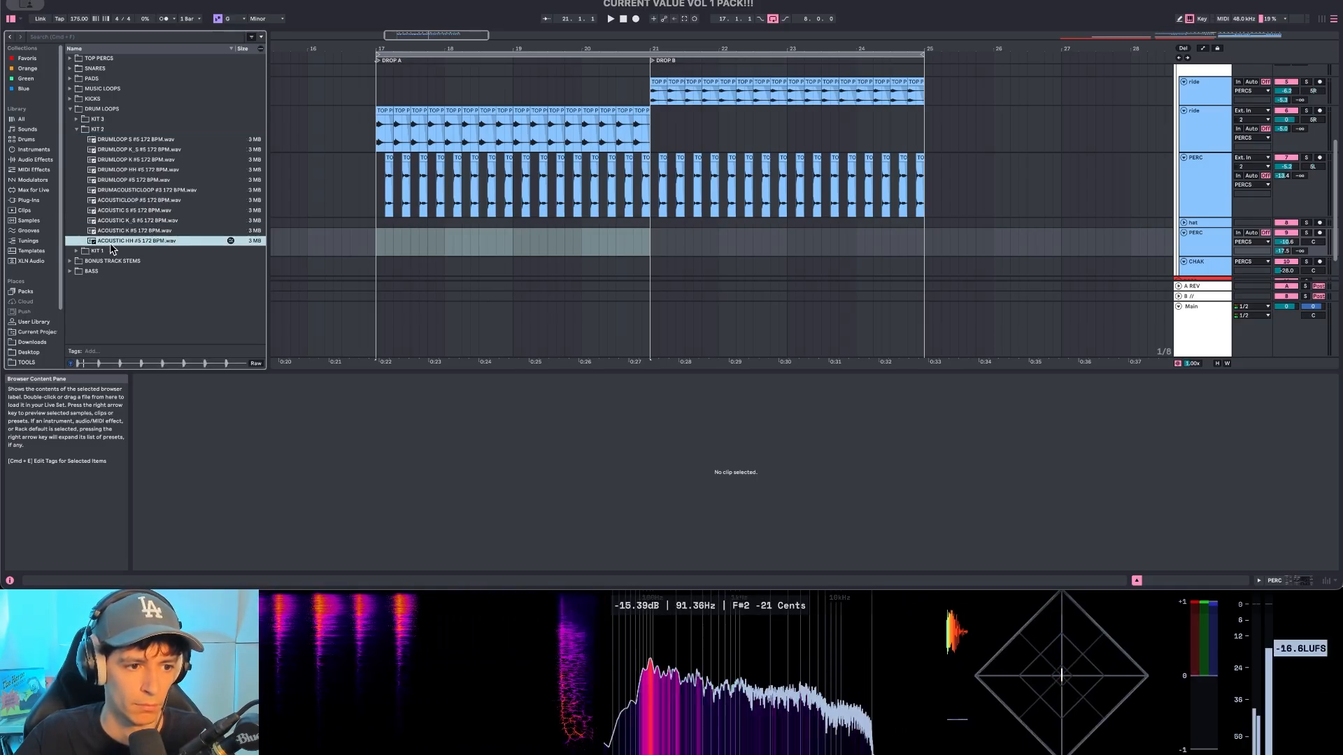
click(119, 210)
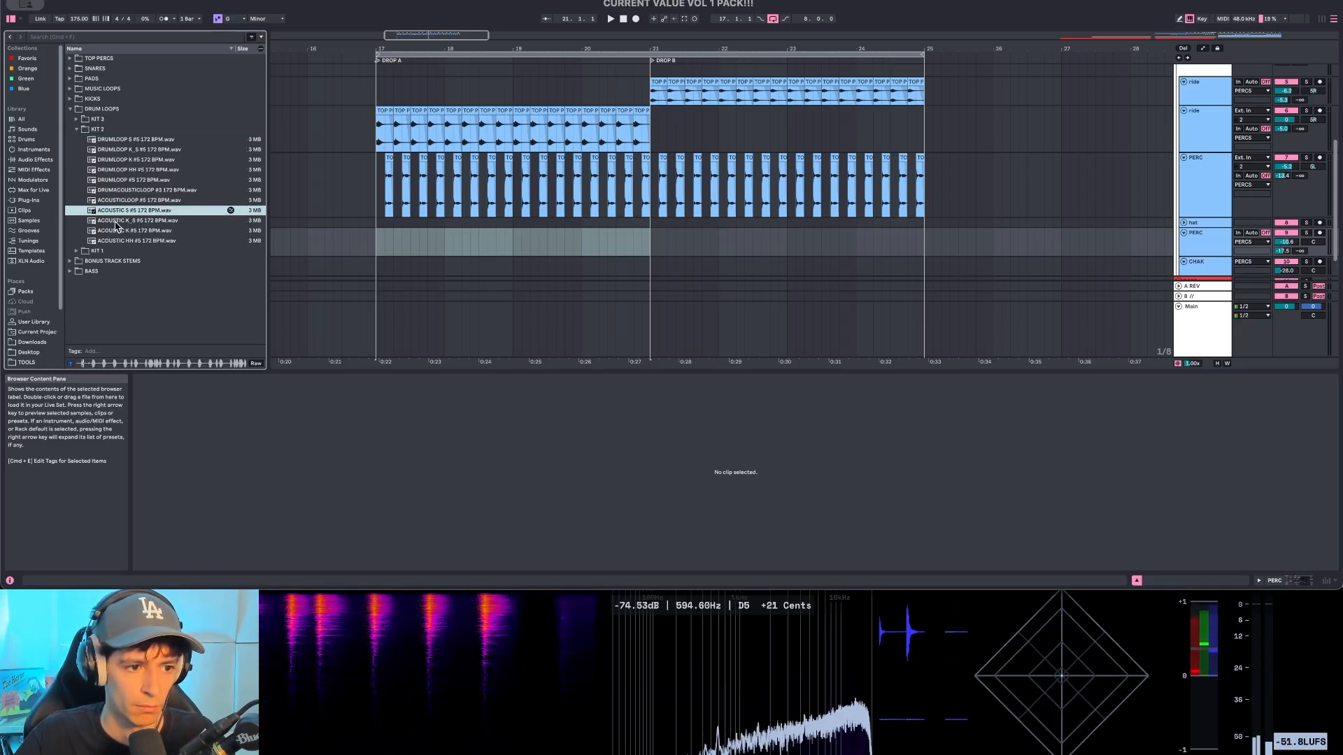
drag(248, 240, 391, 242)
click(123, 201)
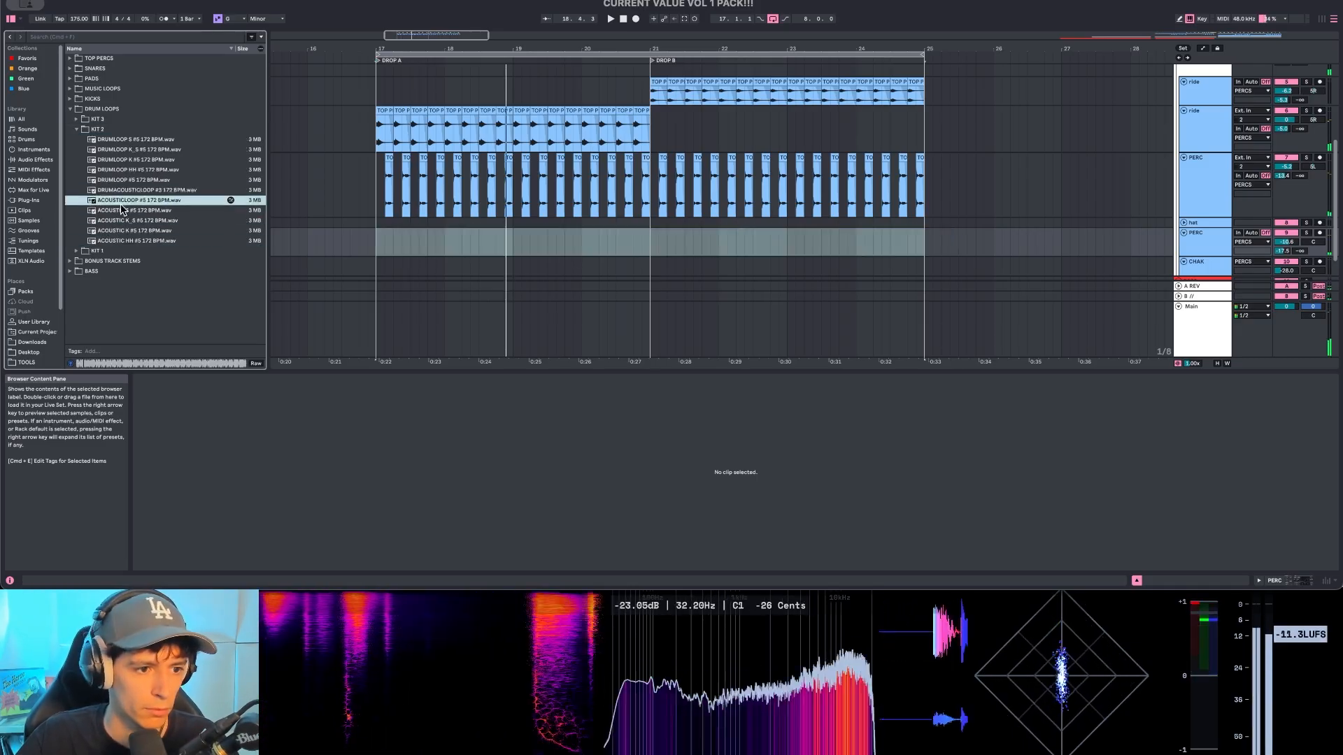
click(124, 171)
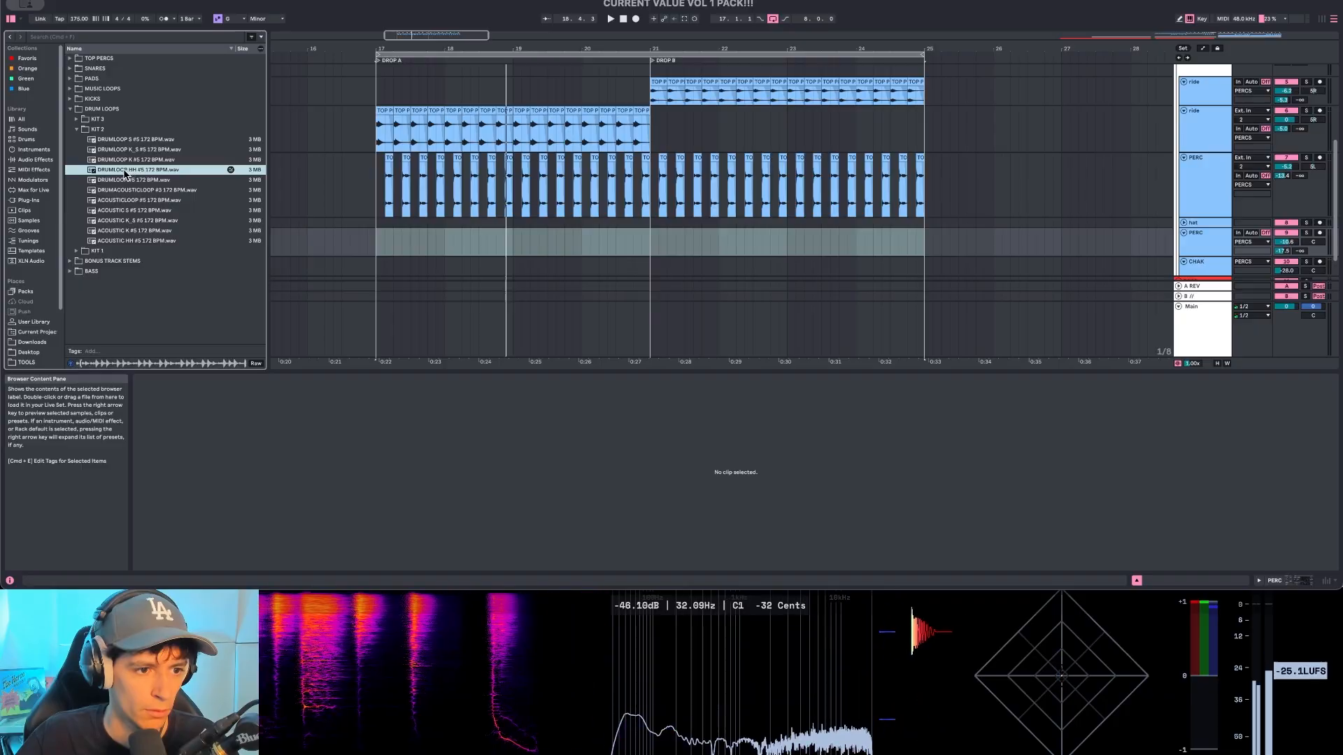
Step: Place ACOUSTIC HH #4 172 BPM from KIT 3 on the empty PERC track across bars 17 to 25 and play it
click(97, 120)
click(122, 201)
click(125, 232)
drag(124, 232, 382, 242)
key(space)
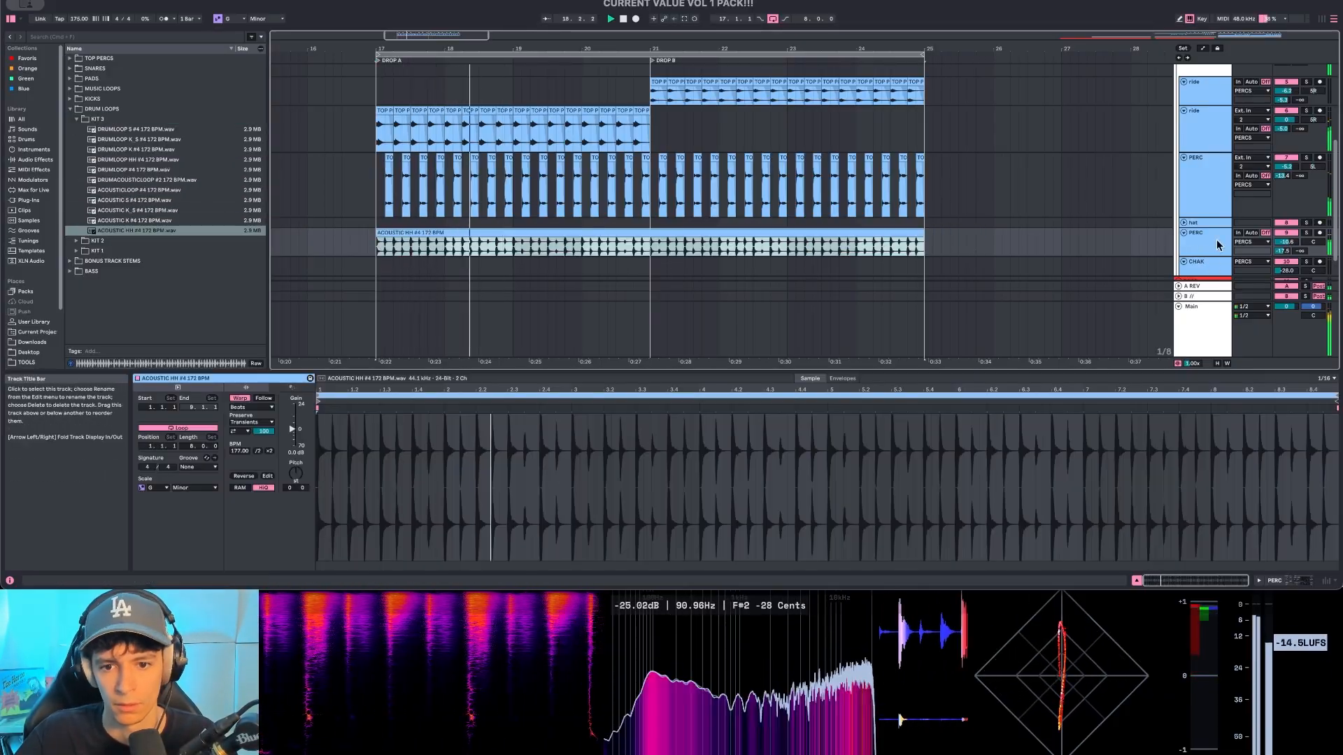
Step: Set the hat loop track's volume to -11.4 dB and lower its reverb send, checking with the A REV return soloed
drag(1285, 242, 1285, 246)
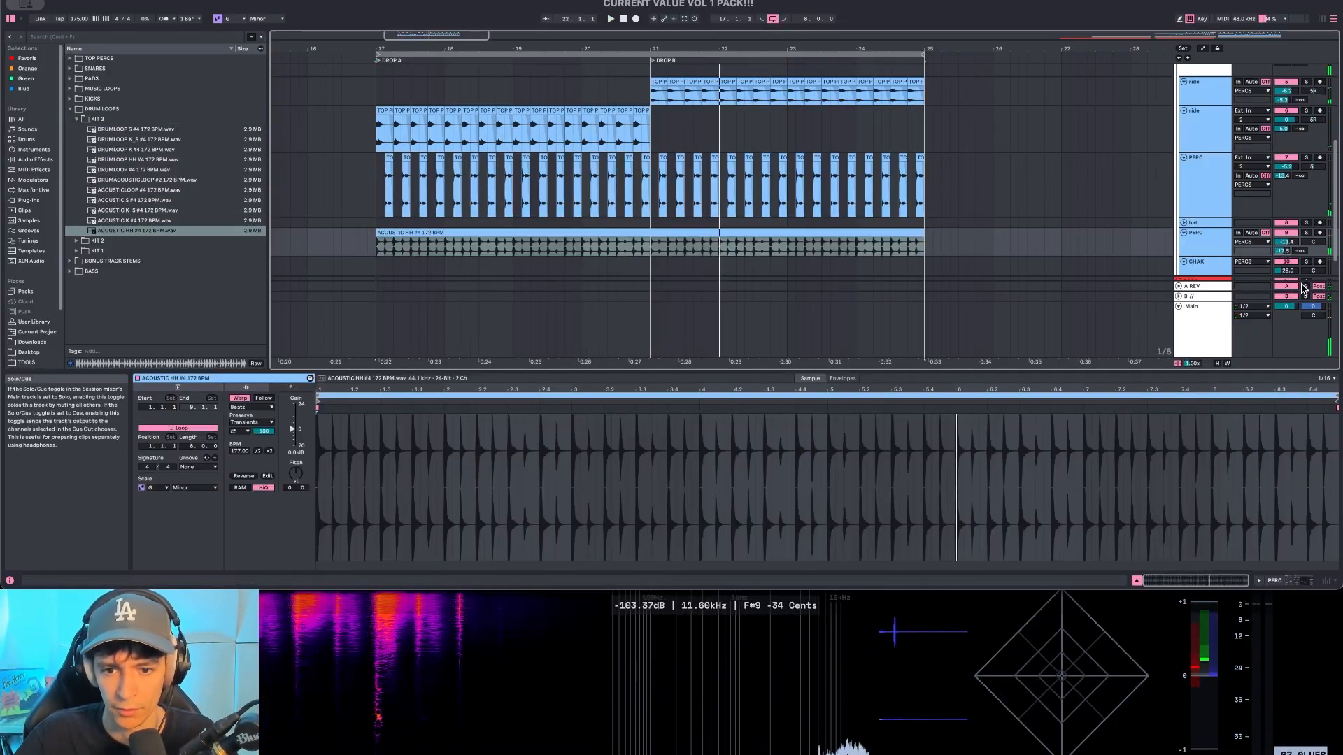
scroll(1305, 288, up, 2)
scroll(1304, 288, down, 1)
click(1305, 286)
drag(1282, 210, 1282, 228)
Step: Play the drop and rename the hat loop's PERC track as LOOP HAT
key(space)
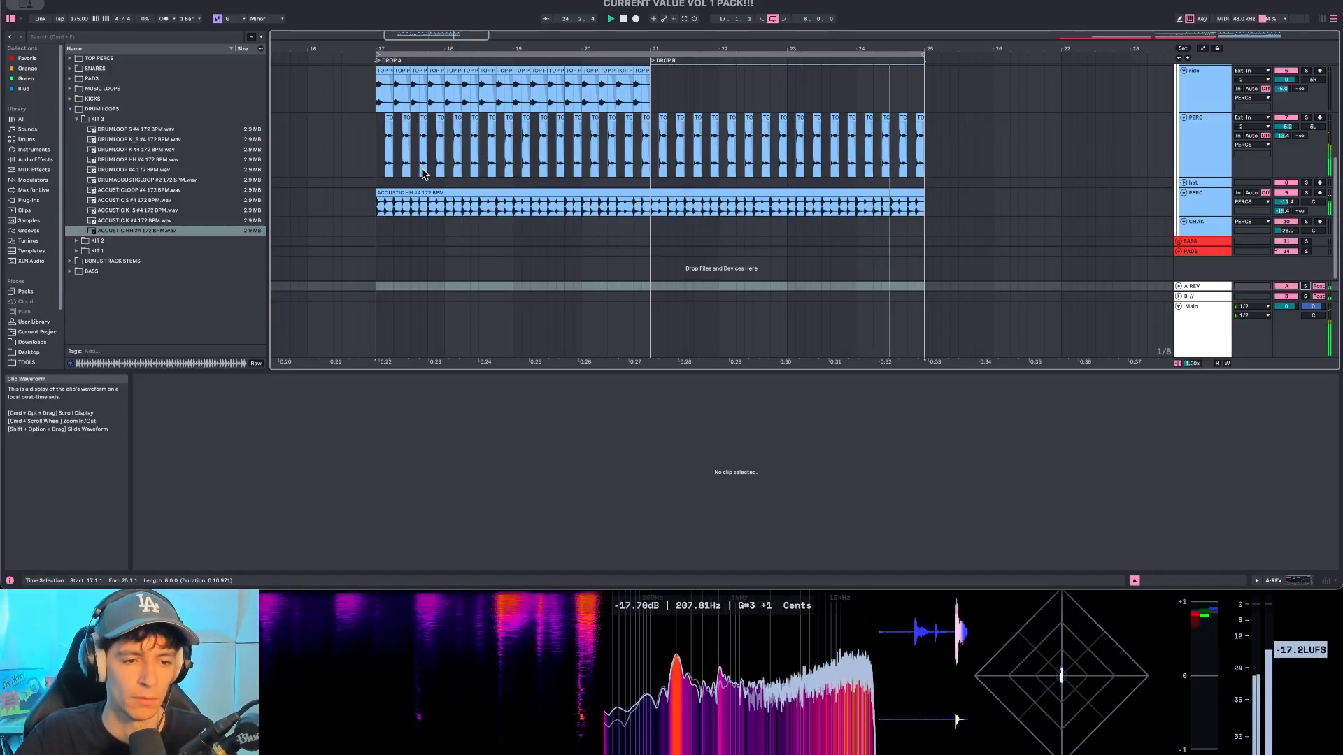
click(1210, 203)
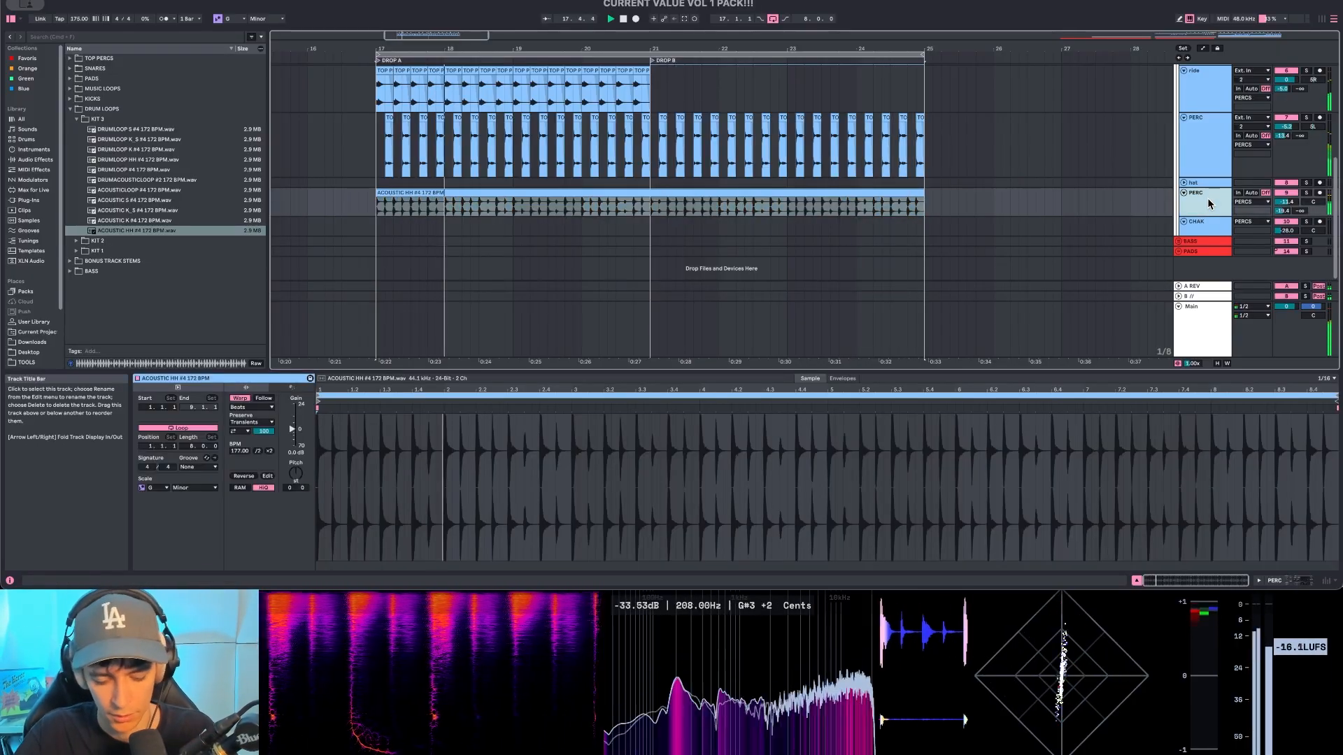
key(super+r)
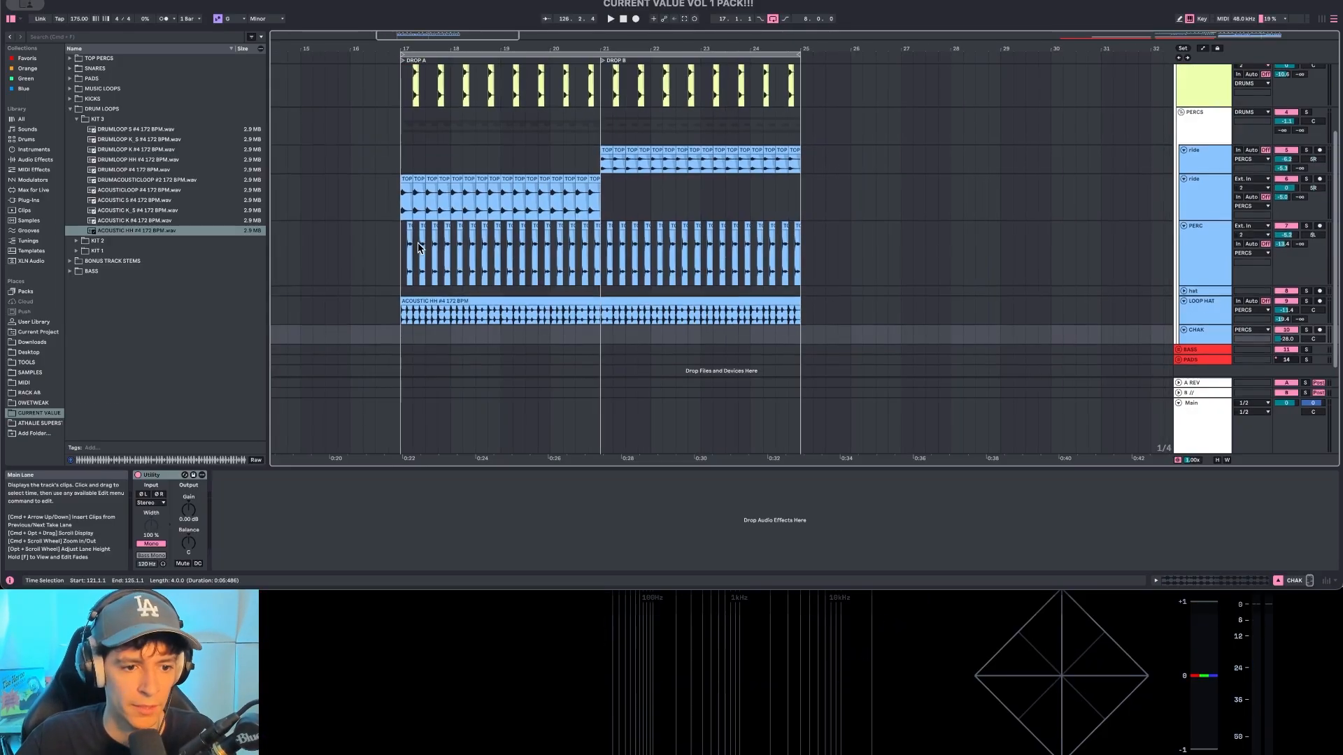
Step: Audition more drum loops and place DRUMLOOP HH #1 172 BPM from KIT 1 on the CHAK track across bars 17 to 25
click(130, 200)
click(131, 181)
click(131, 160)
click(131, 139)
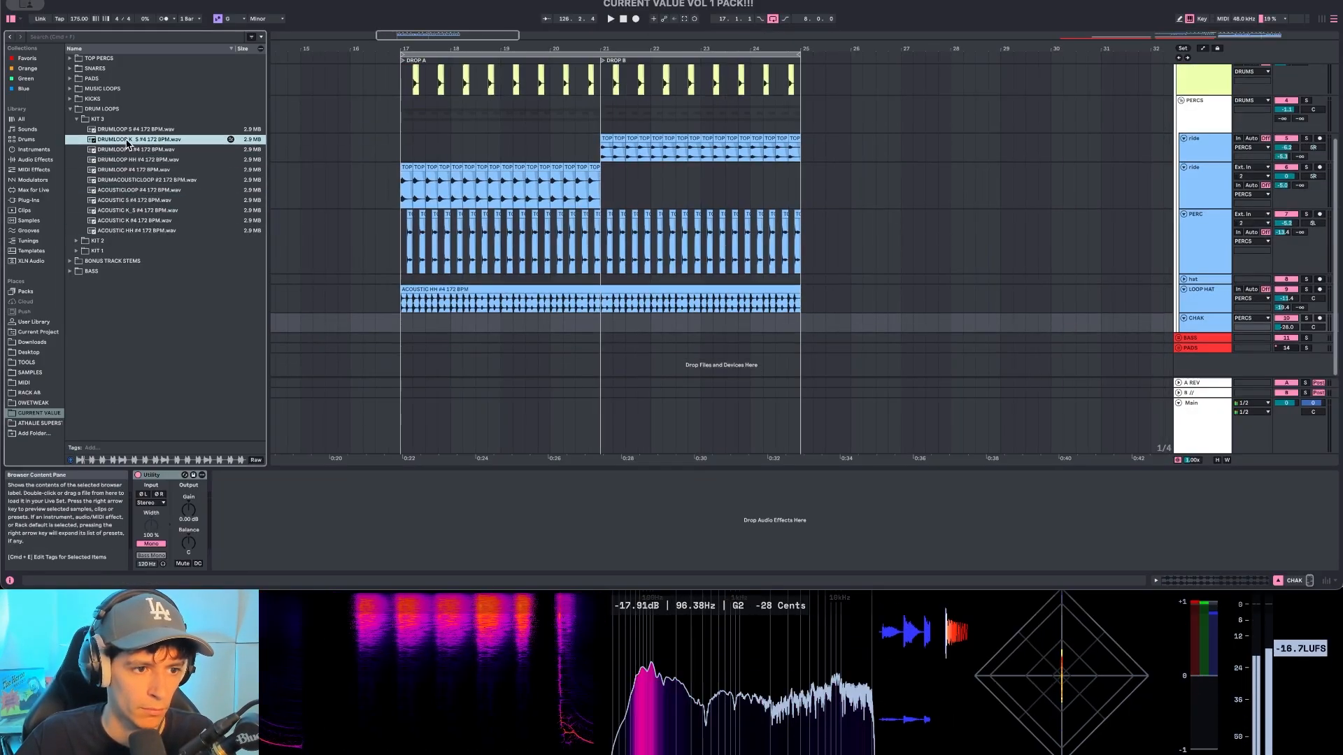
click(131, 161)
click(131, 241)
click(131, 210)
click(131, 172)
click(131, 180)
Step: Set the CHAK track's A REV send to -7.0 dB during playback and solo the A REV return to check it
drag(1196, 333, 1195, 342)
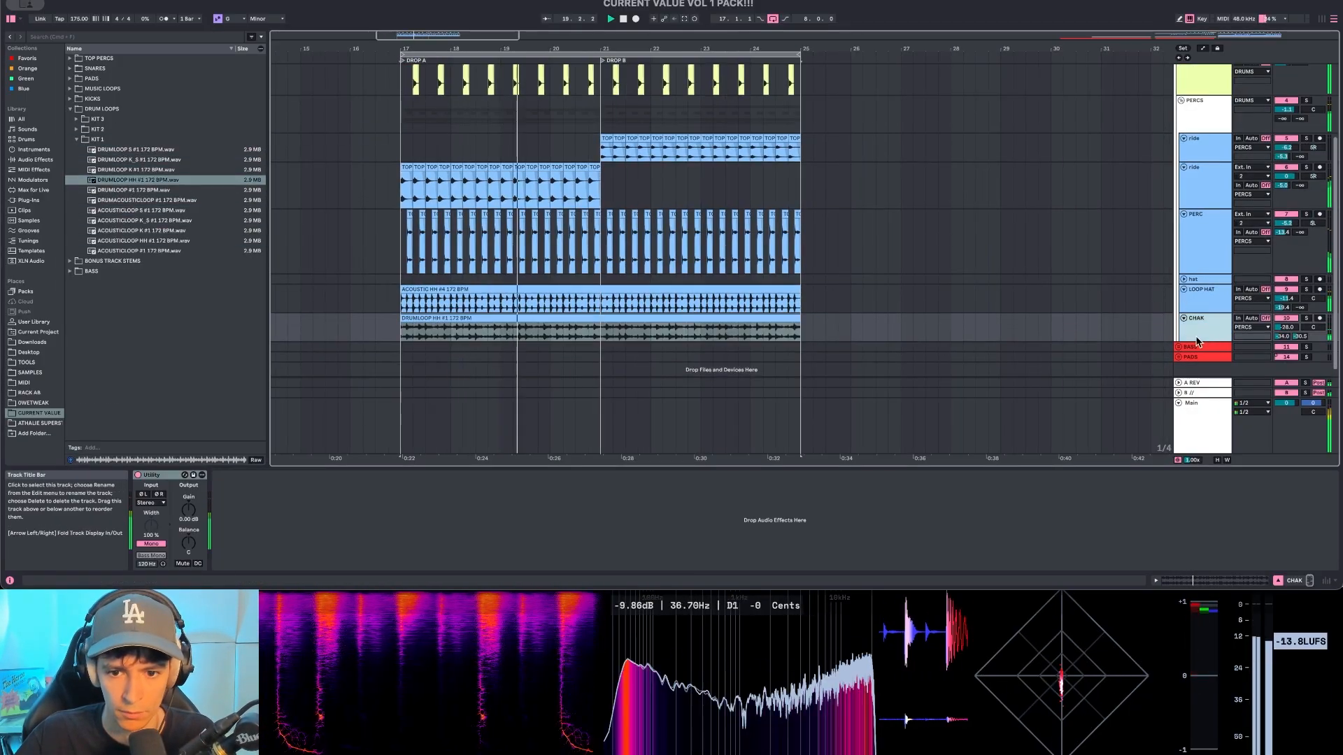
drag(1300, 326, 1299, 318)
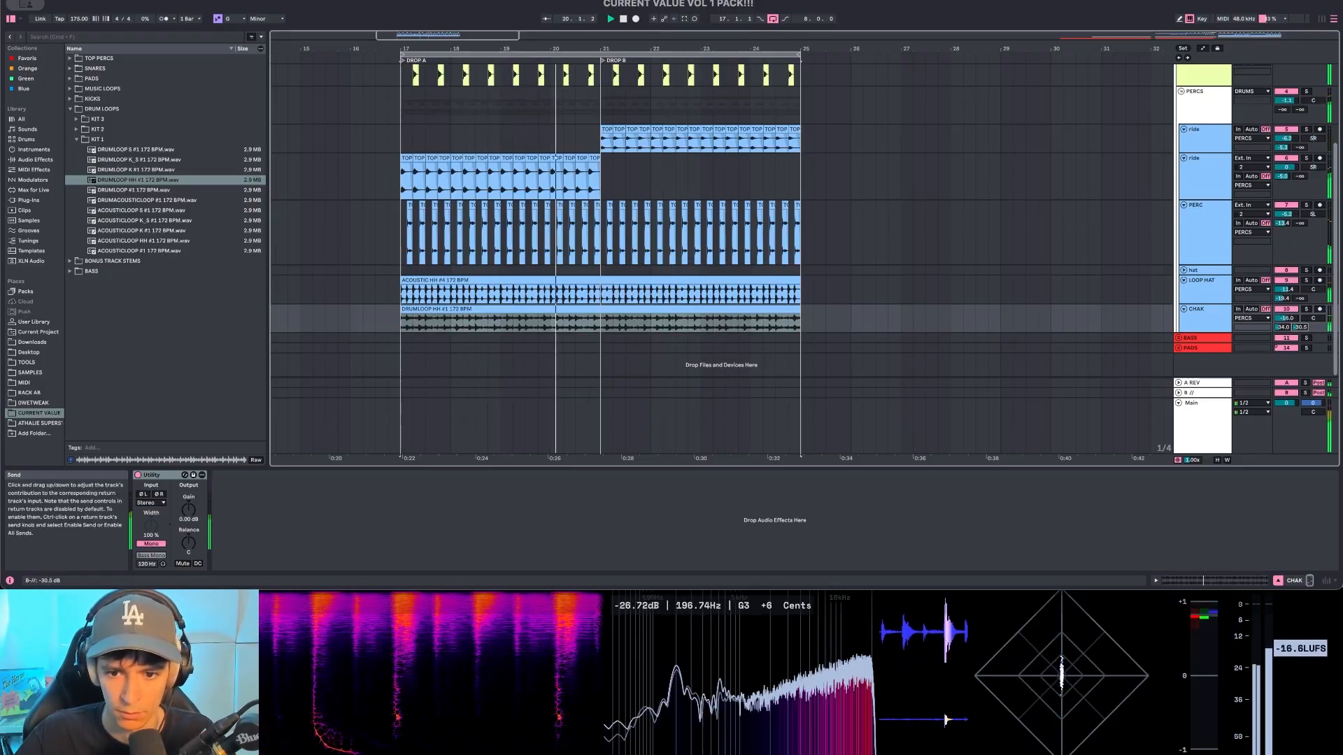
drag(1282, 327, 1282, 315)
click(1305, 382)
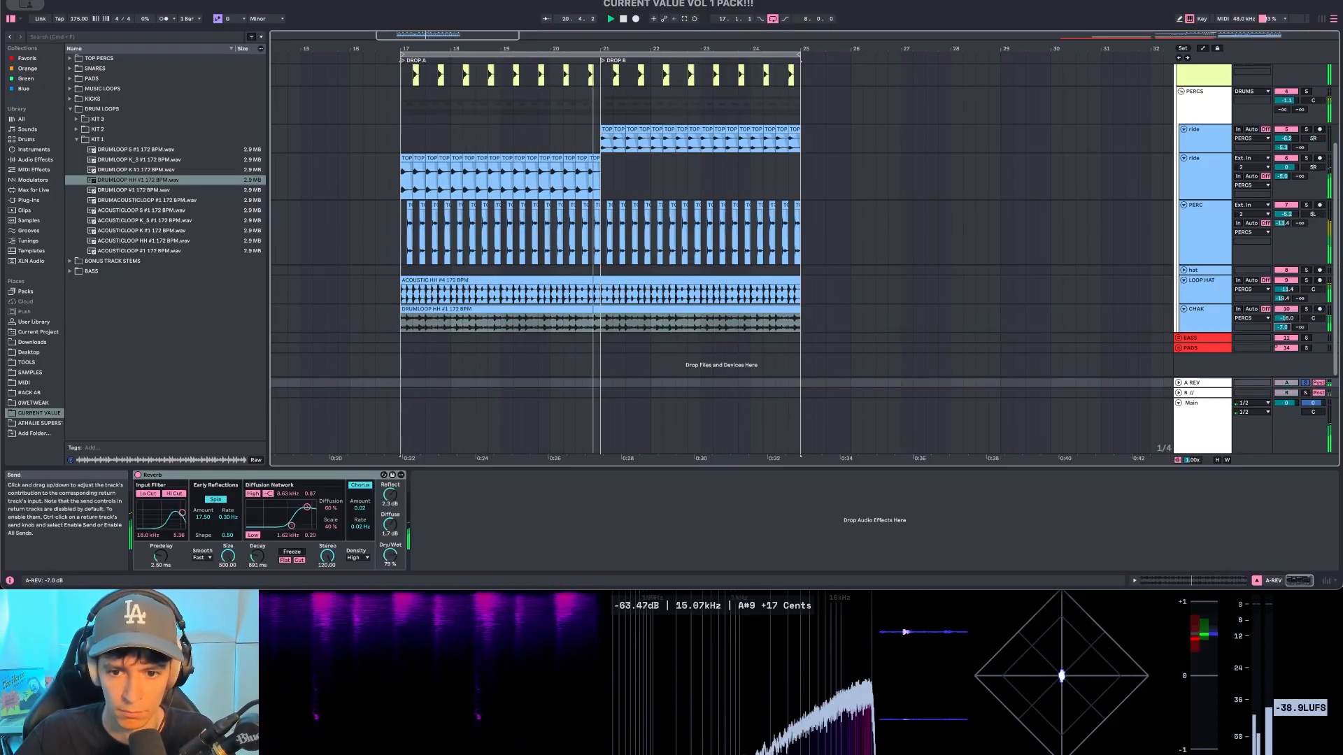
Step: Adjust the CHAK track's volume and pan it to 10R while soloing the PERCS group, and stop playback
click(1306, 90)
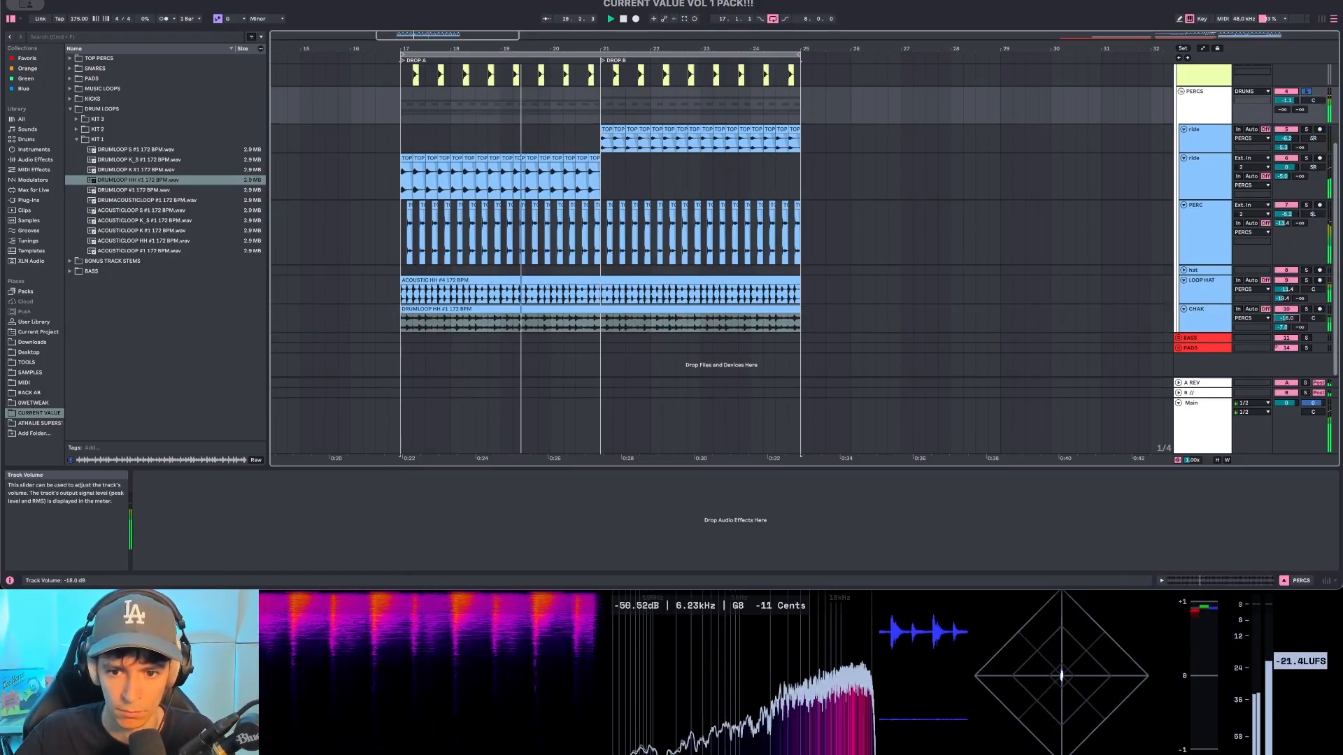
drag(1313, 319, 1312, 316)
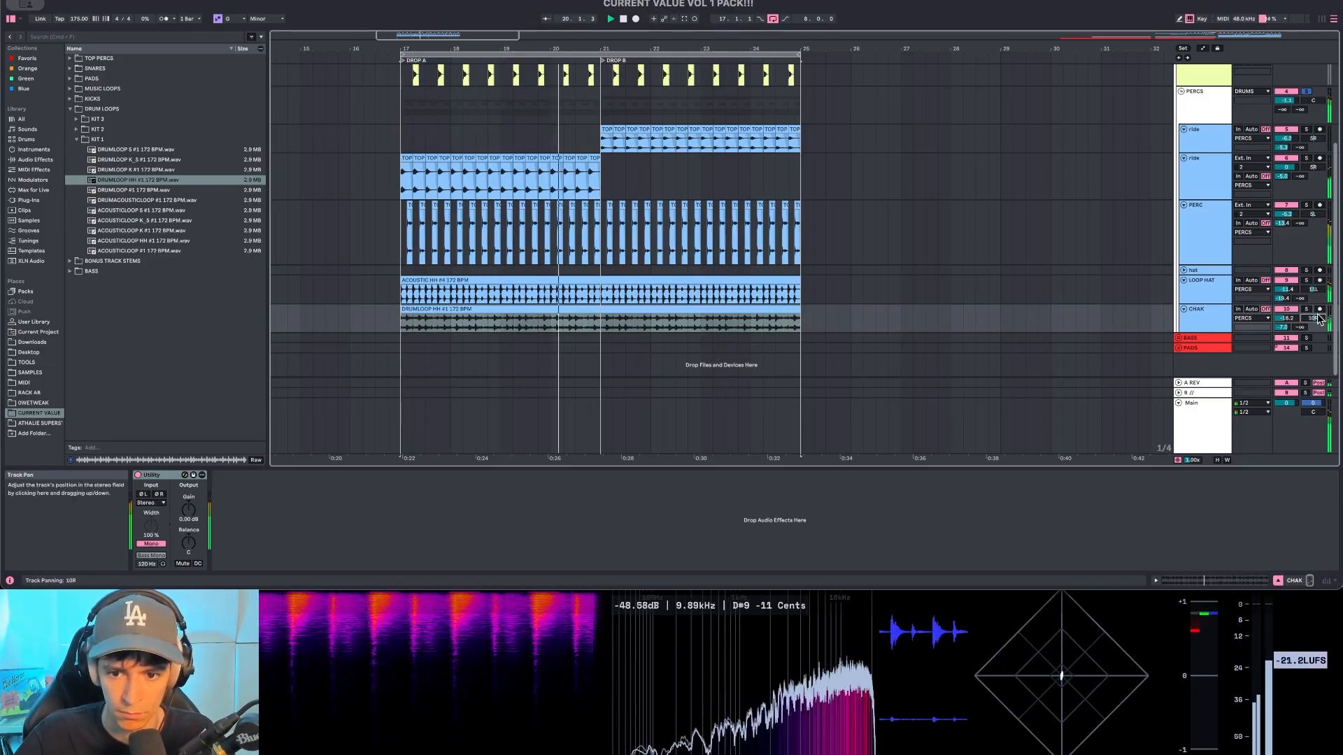
click(1306, 91)
key(space)
Step: Load the oeksound soothe2 plug-in on the PERCS group and start playback
scroll(858, 234, up, 2)
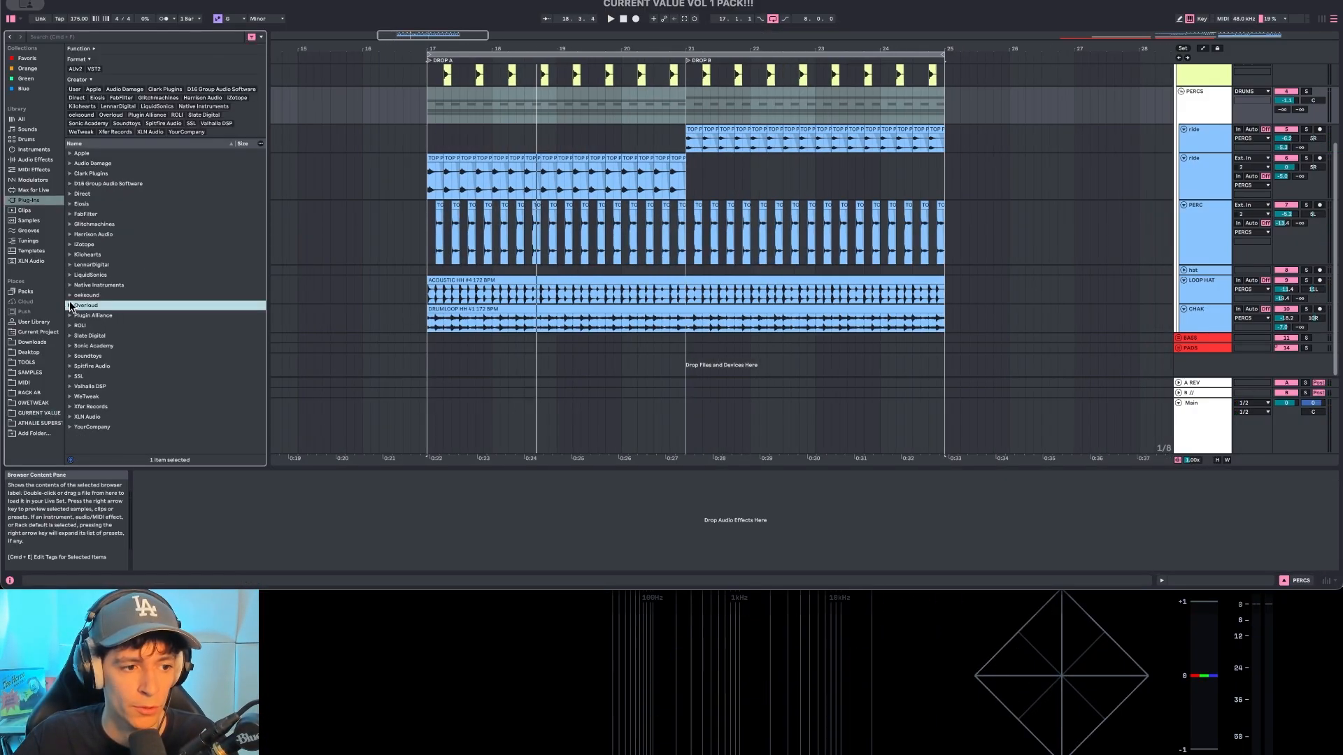
click(69, 295)
double_click(84, 306)
key(space)
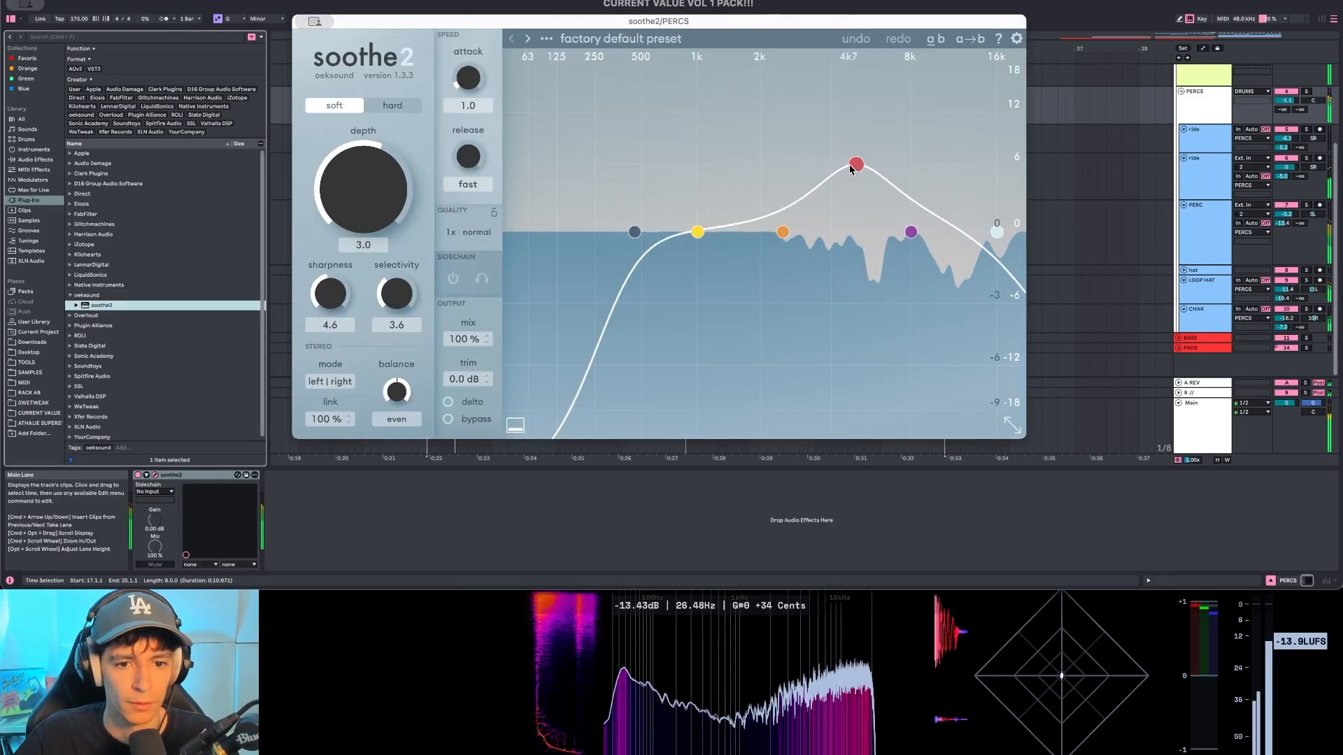
Step: Move soothe2's band 3 to 6.9 kHz with 11 dB sensitivity, set the depth to 2.4 and check the group in playback
drag(851, 169, 875, 128)
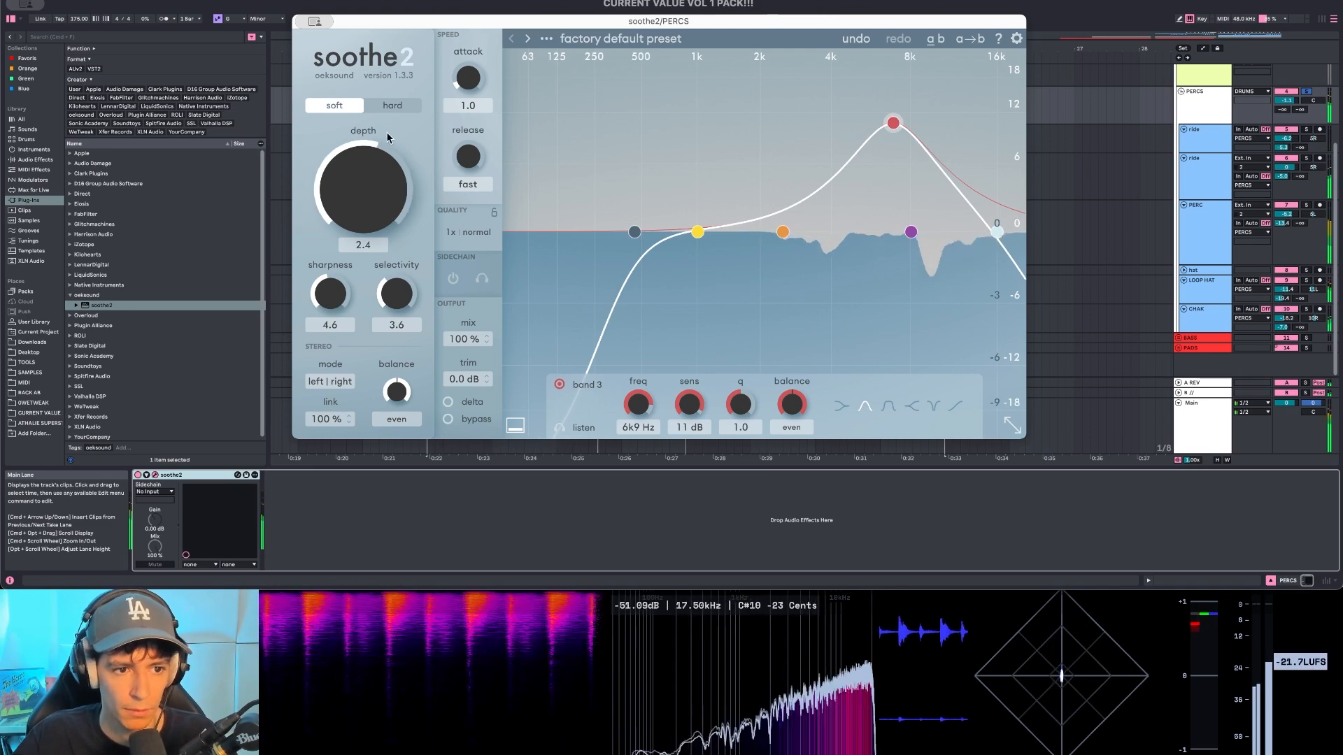
click(469, 232)
click(591, 260)
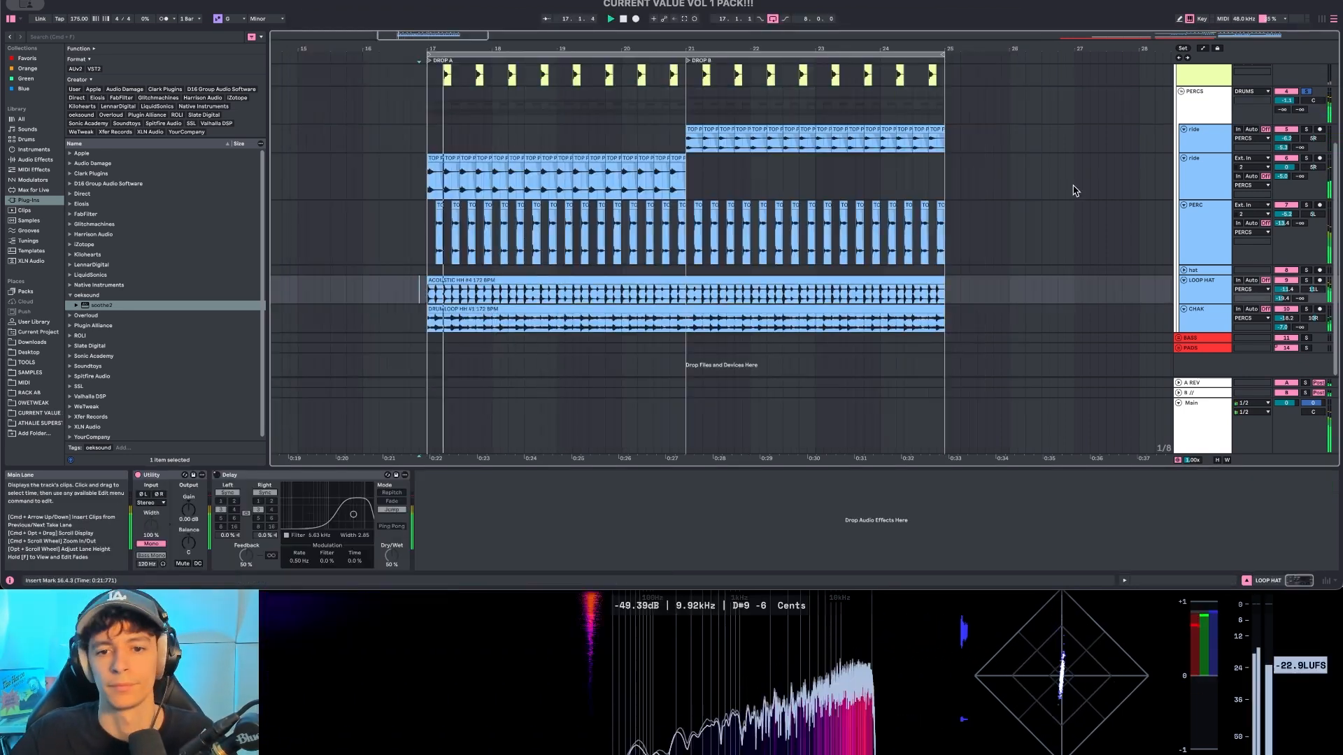
key(space)
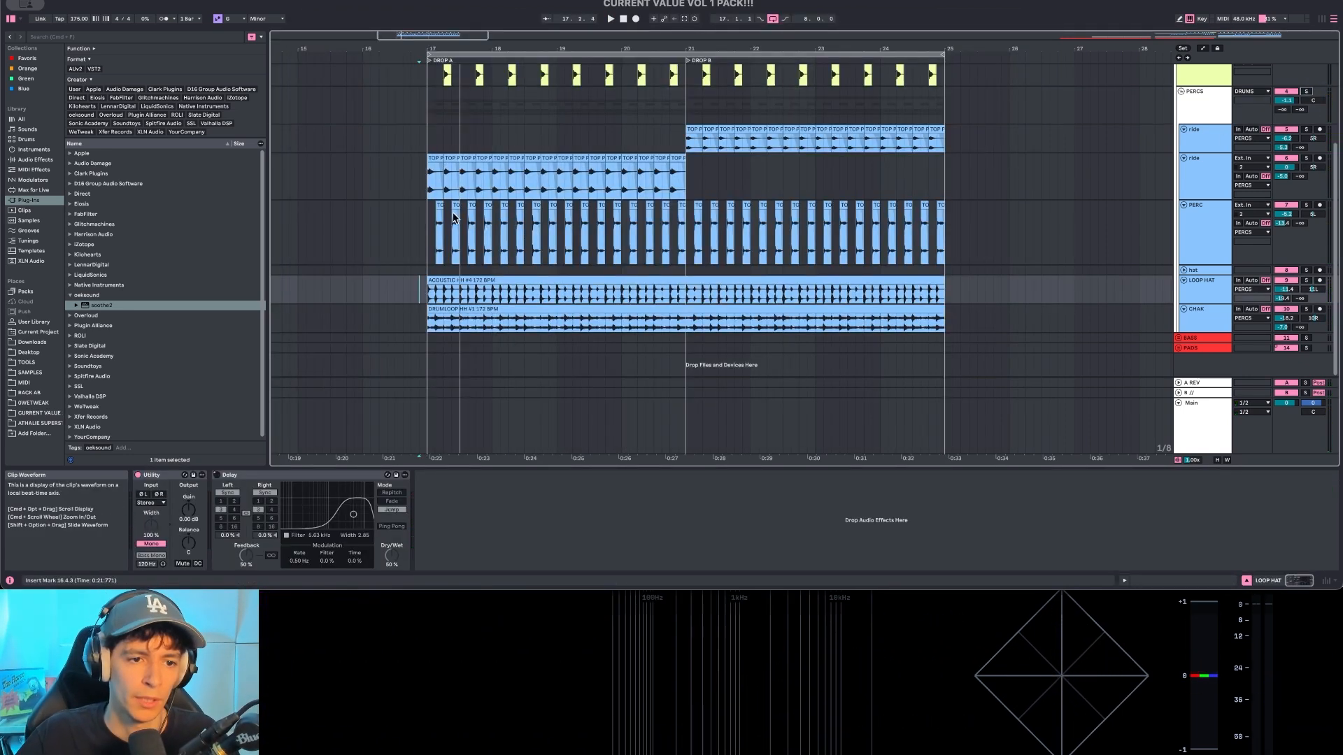
Step: Add a short fade-in to the TOP PERCS 21 clip under the first snare at 17.2 and play it
scroll(453, 218, up, 2)
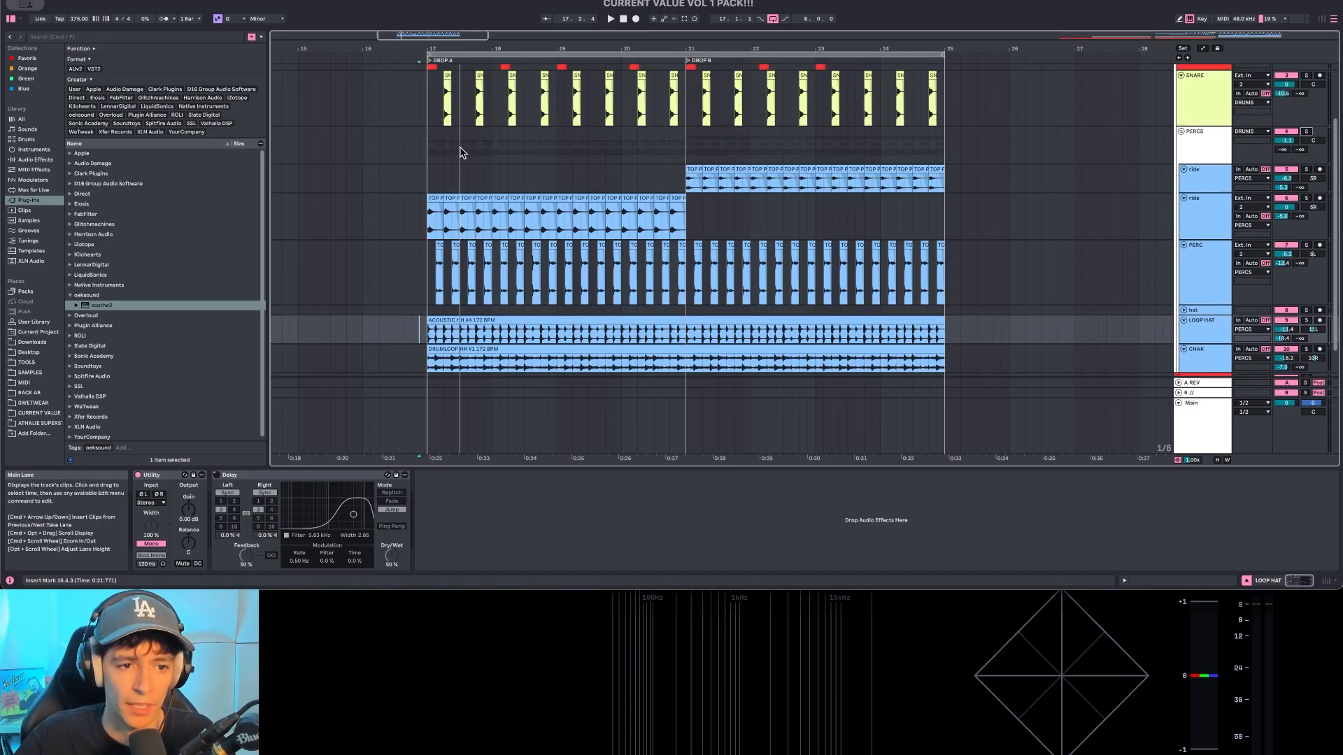
scroll(431, 203, up, 8)
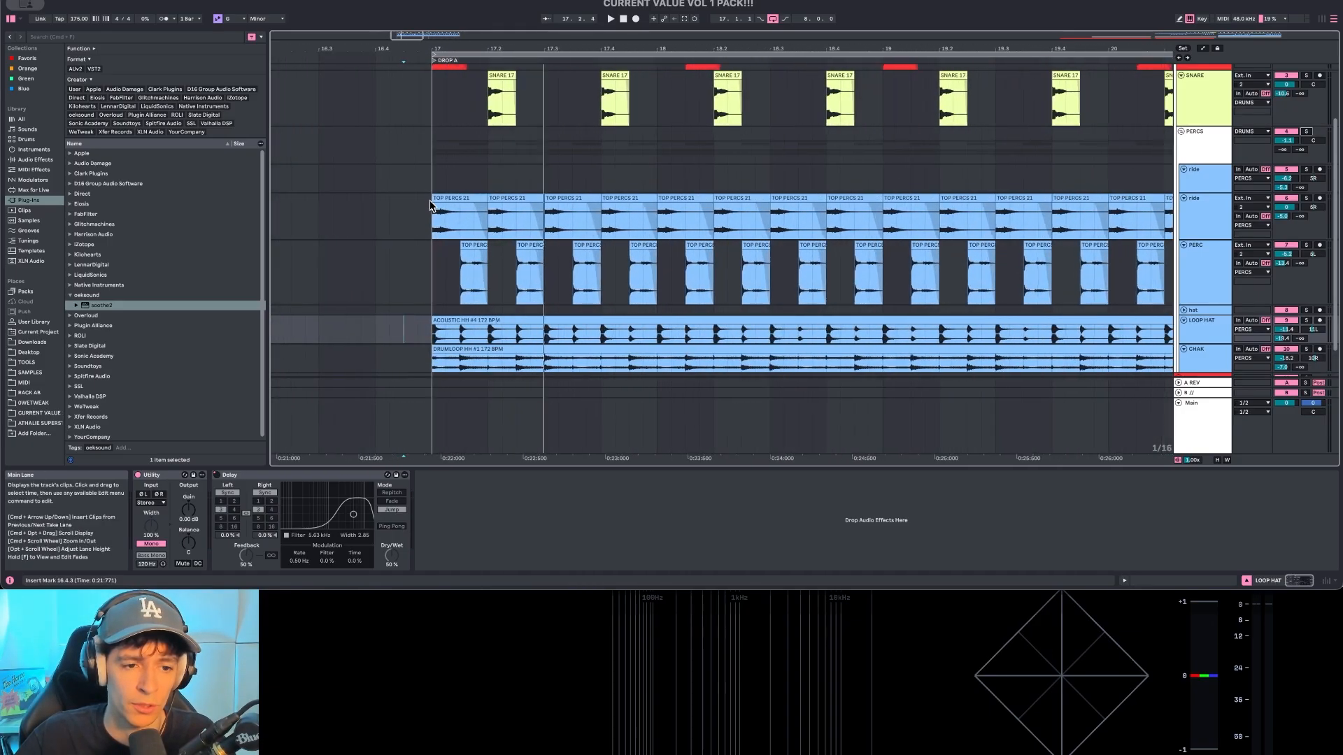
scroll(431, 202, up, 5)
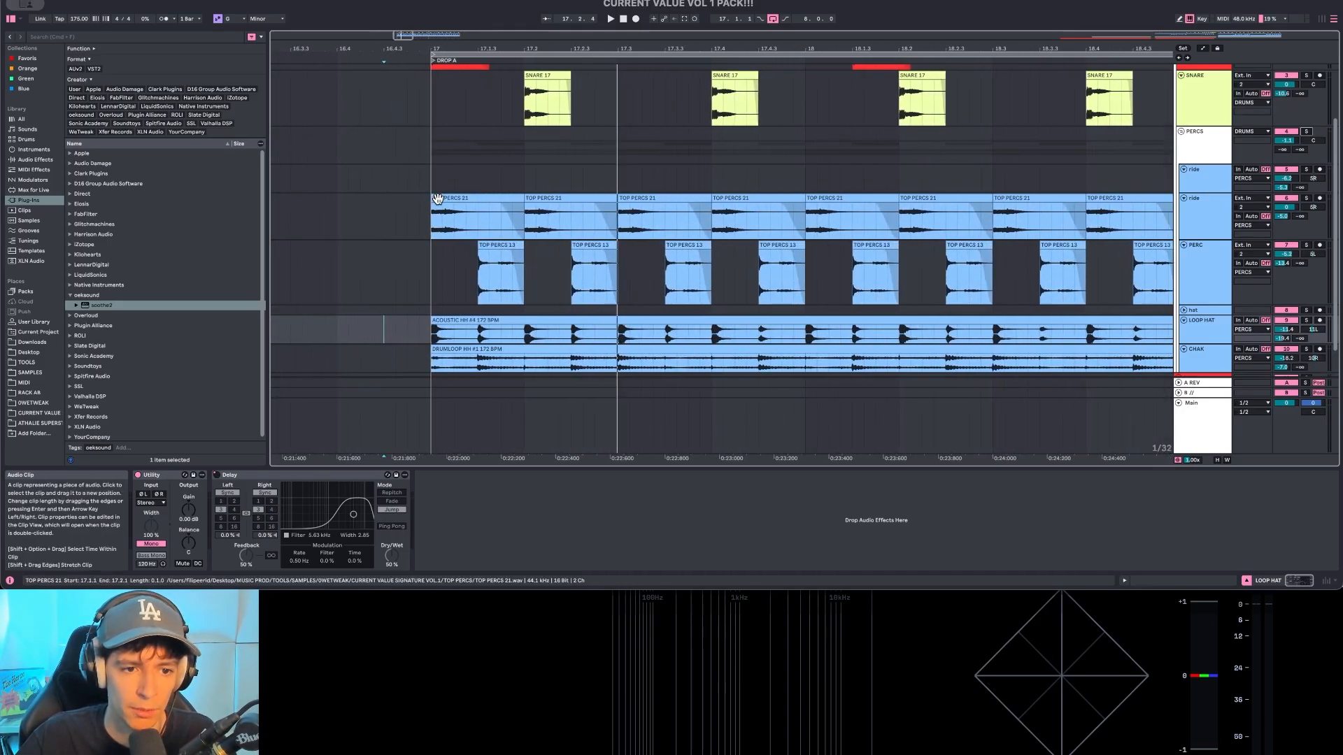
scroll(437, 199, down, 1)
scroll(525, 193, up, 3)
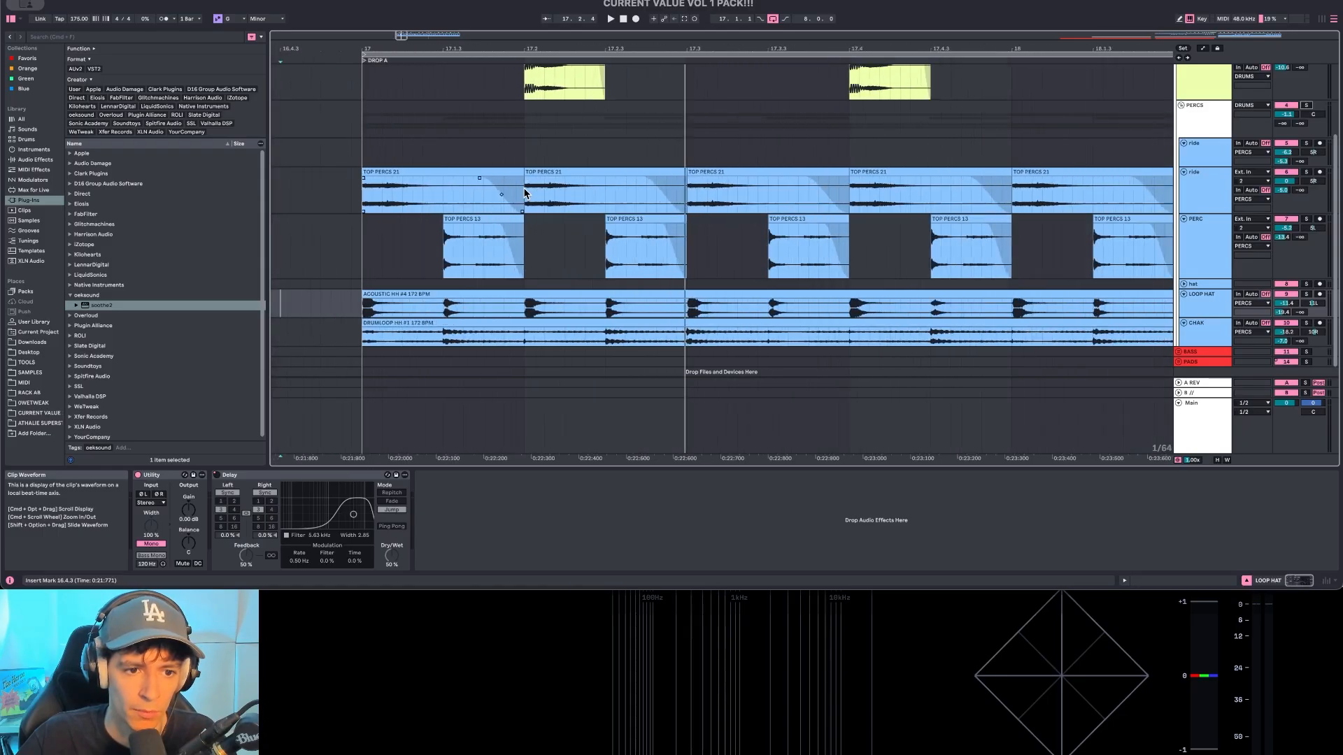
click(526, 198)
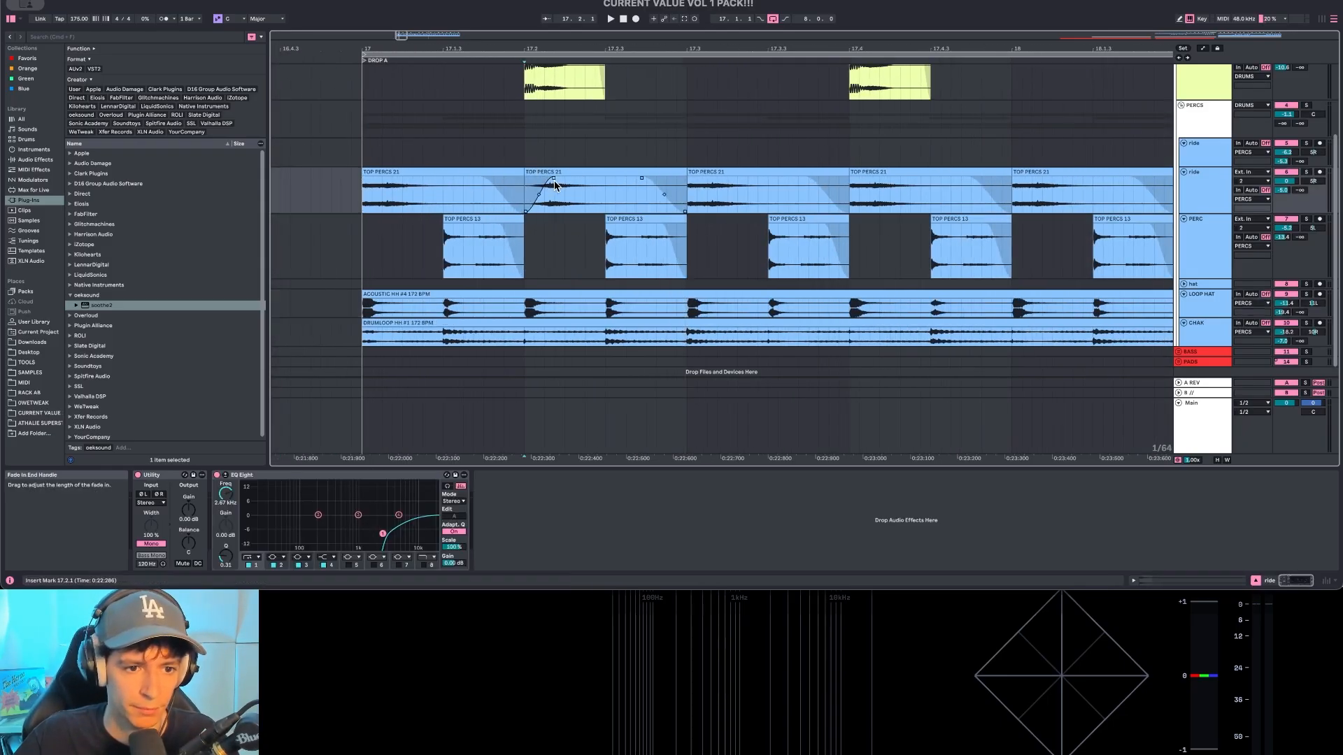
key(space)
Step: Split the ACOUSTIC HH #4 clip on the LOOP HAT track at 17.2 and add a short fade-in after the split
click(526, 307)
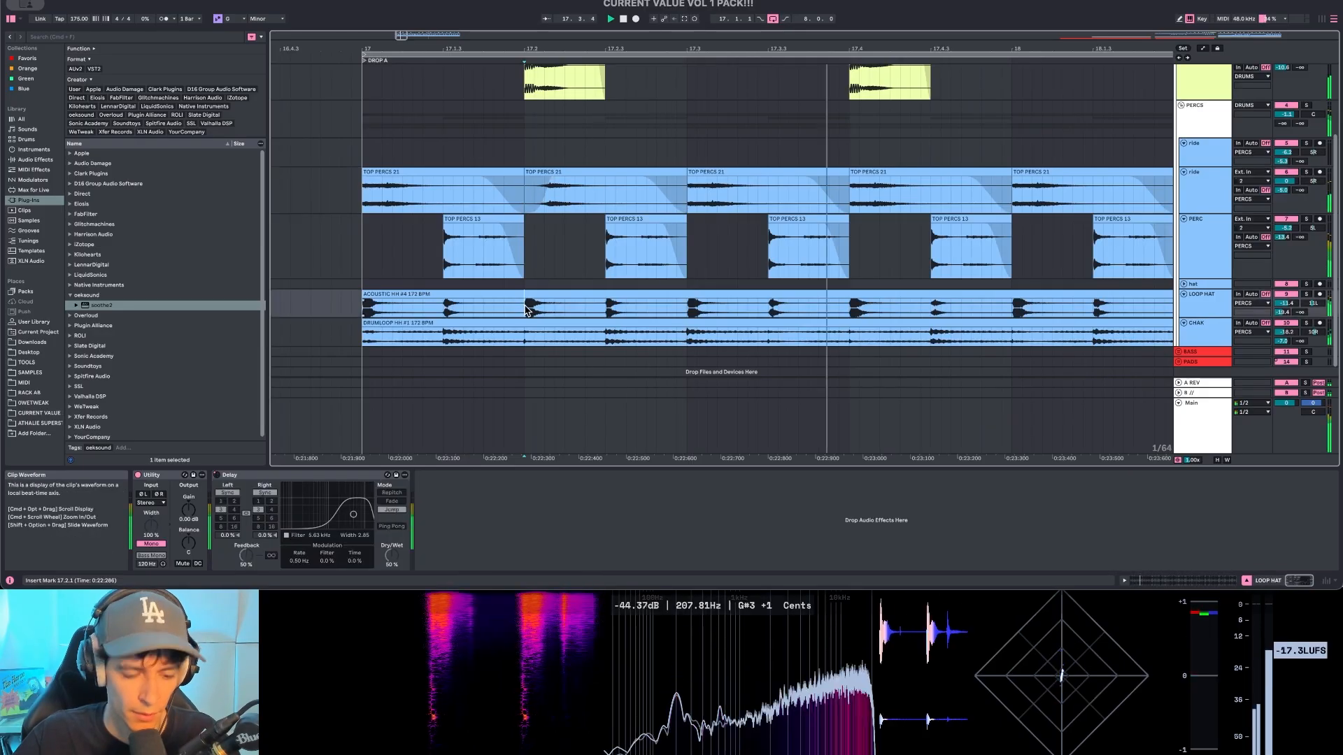
key(space)
key(super+e)
drag(526, 301, 551, 305)
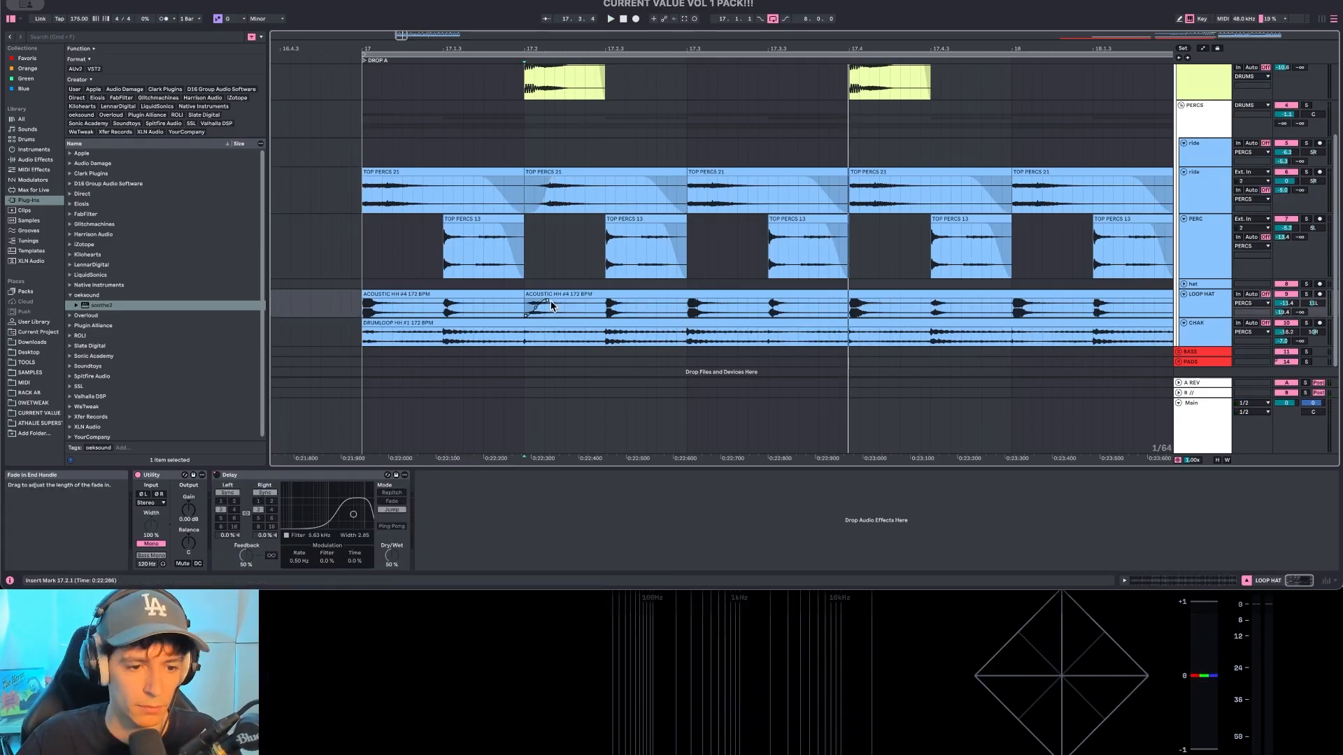
Step: Split the DRUMLOOP HH #1 clip on the CHAK track at 17.2 with a short fade-in, and play the first bar
click(526, 343)
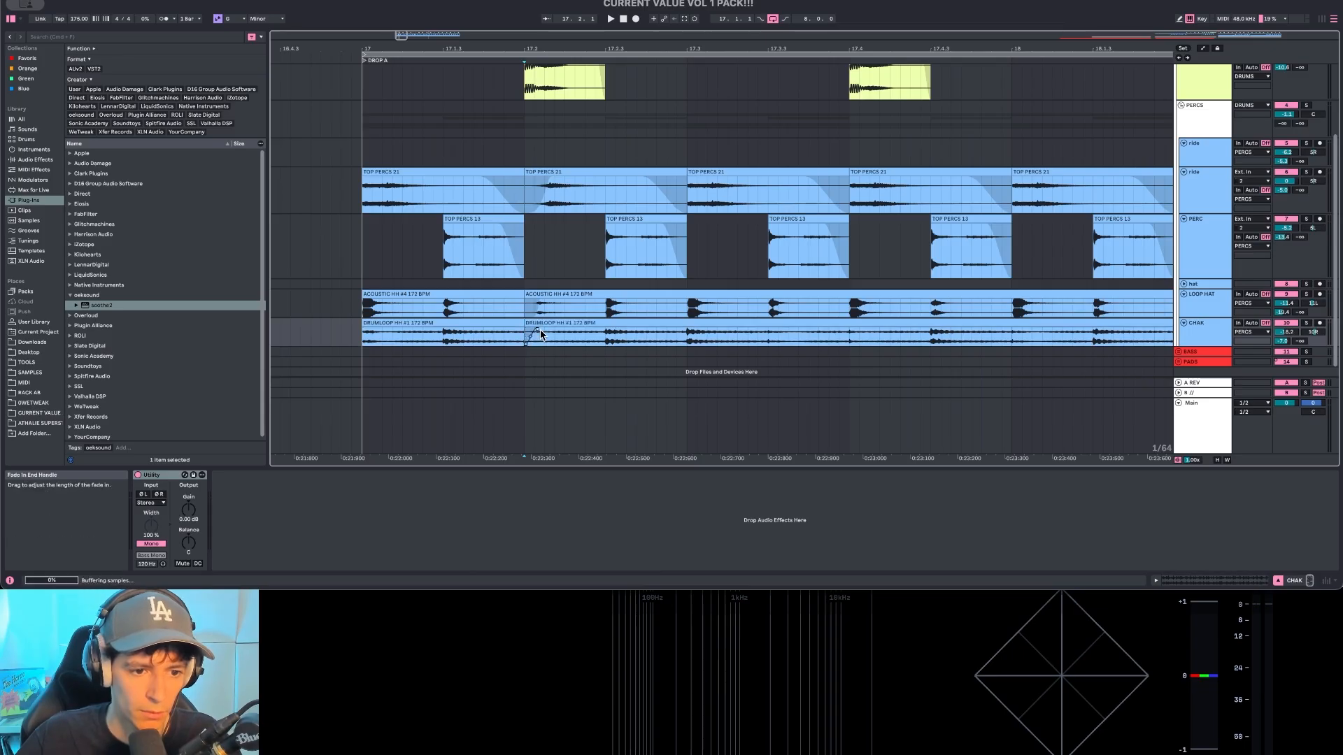
click(522, 304)
key(space)
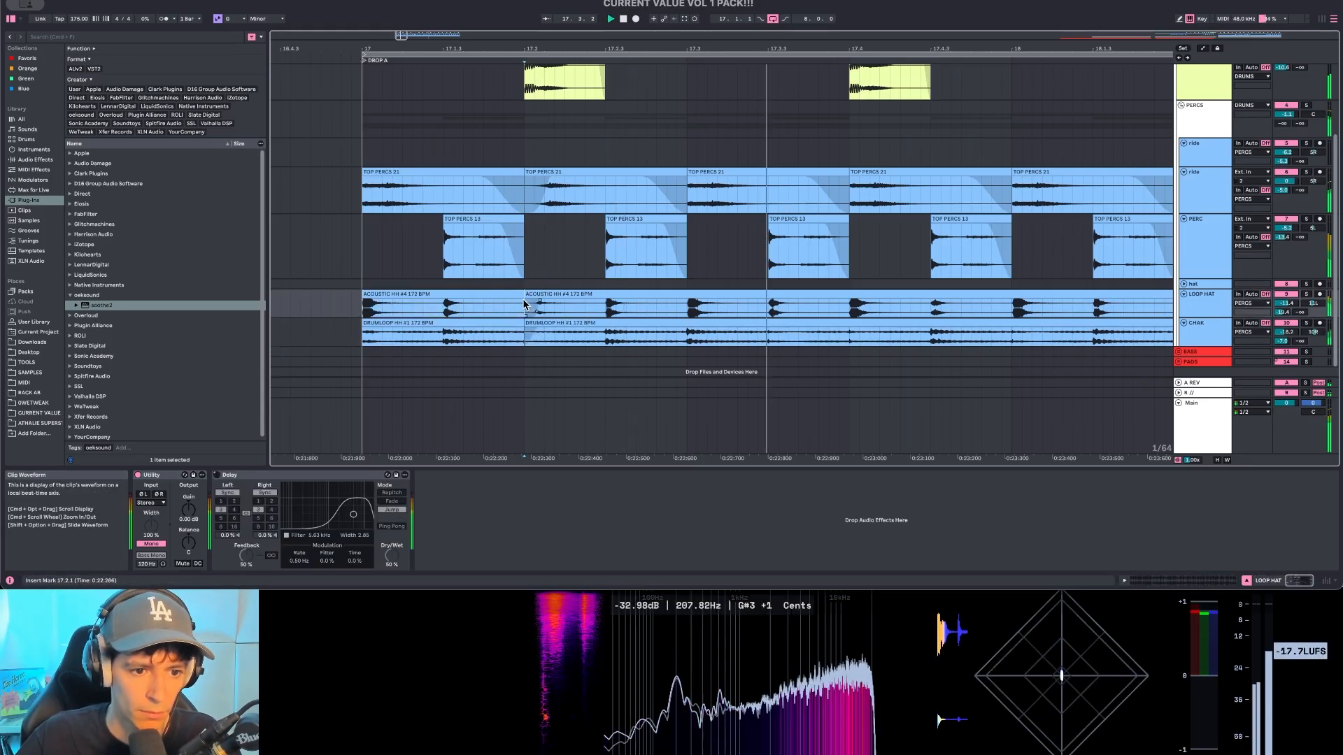
click(372, 269)
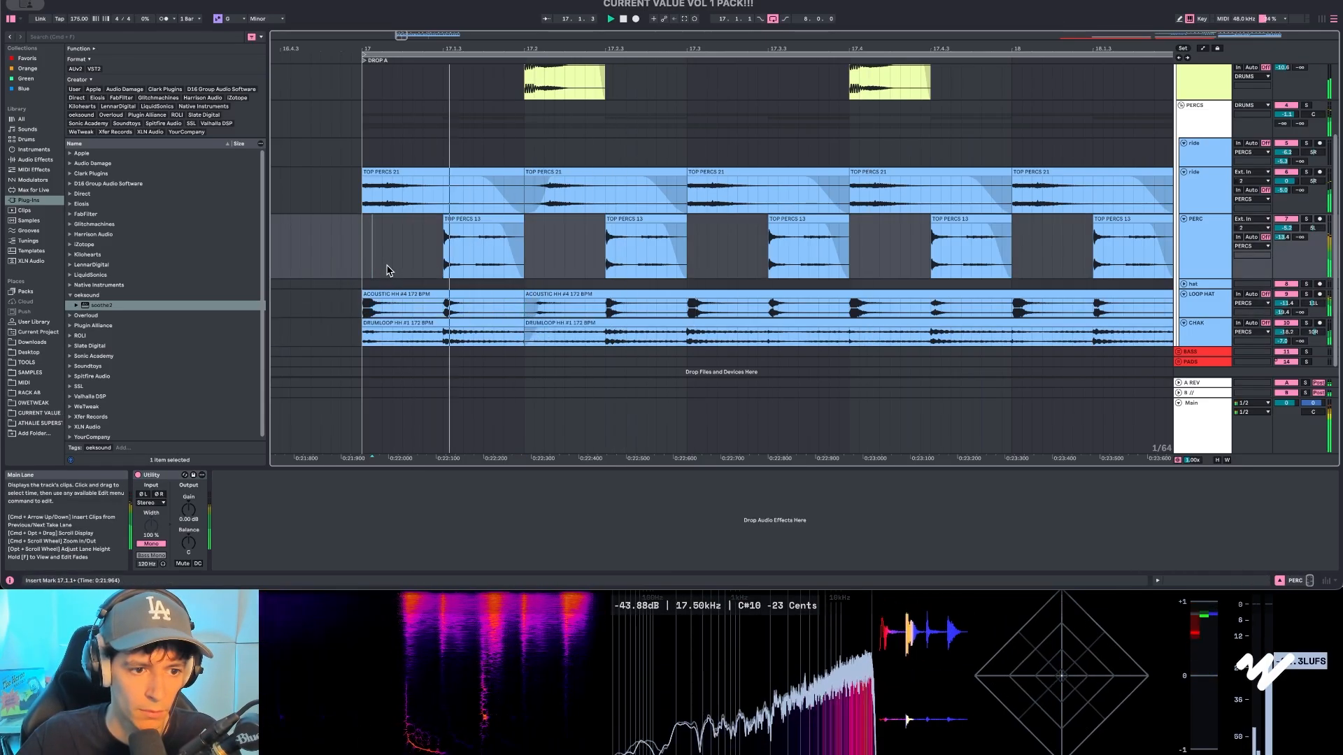
Step: Play the opening bar of DROP A from 17.1 several times to check the faded ride, PERC and hat loop clips
click(363, 260)
key(space)
key(space)
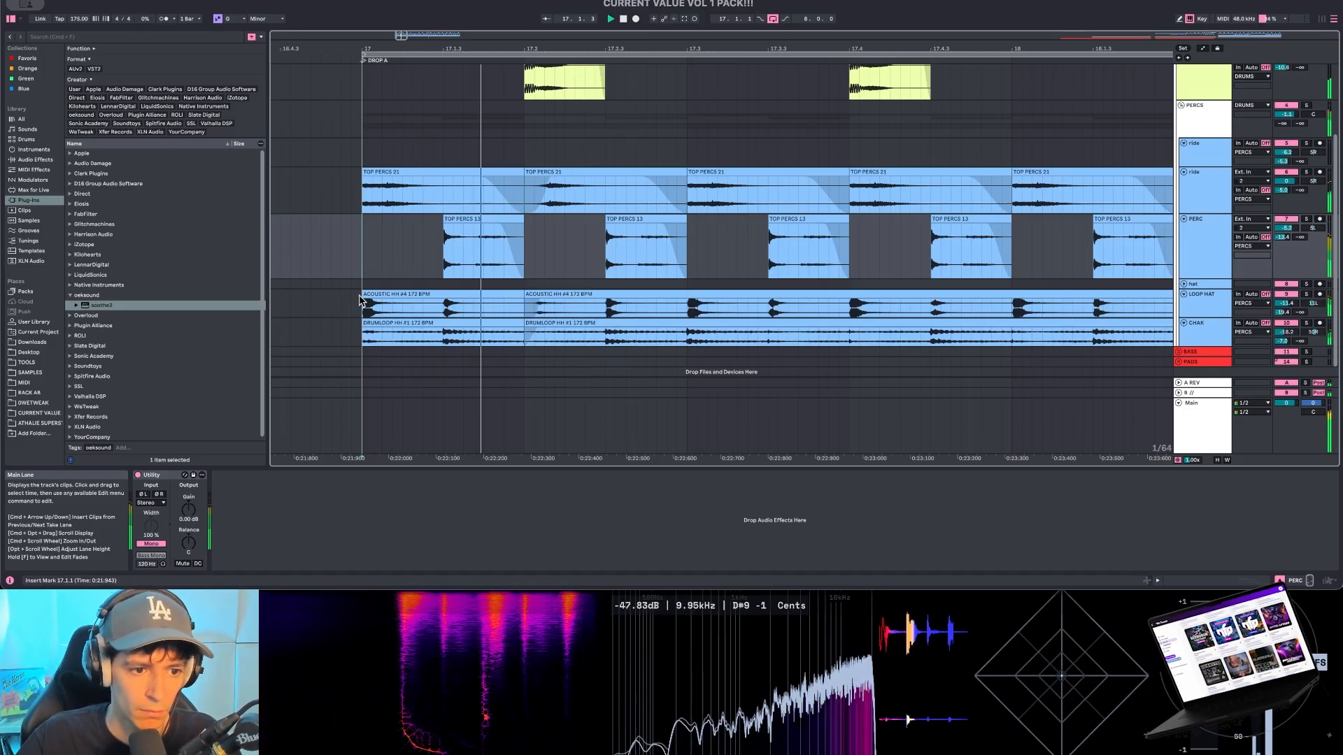
key(space)
drag(363, 299, 374, 300)
click(365, 286)
key(space)
click(365, 180)
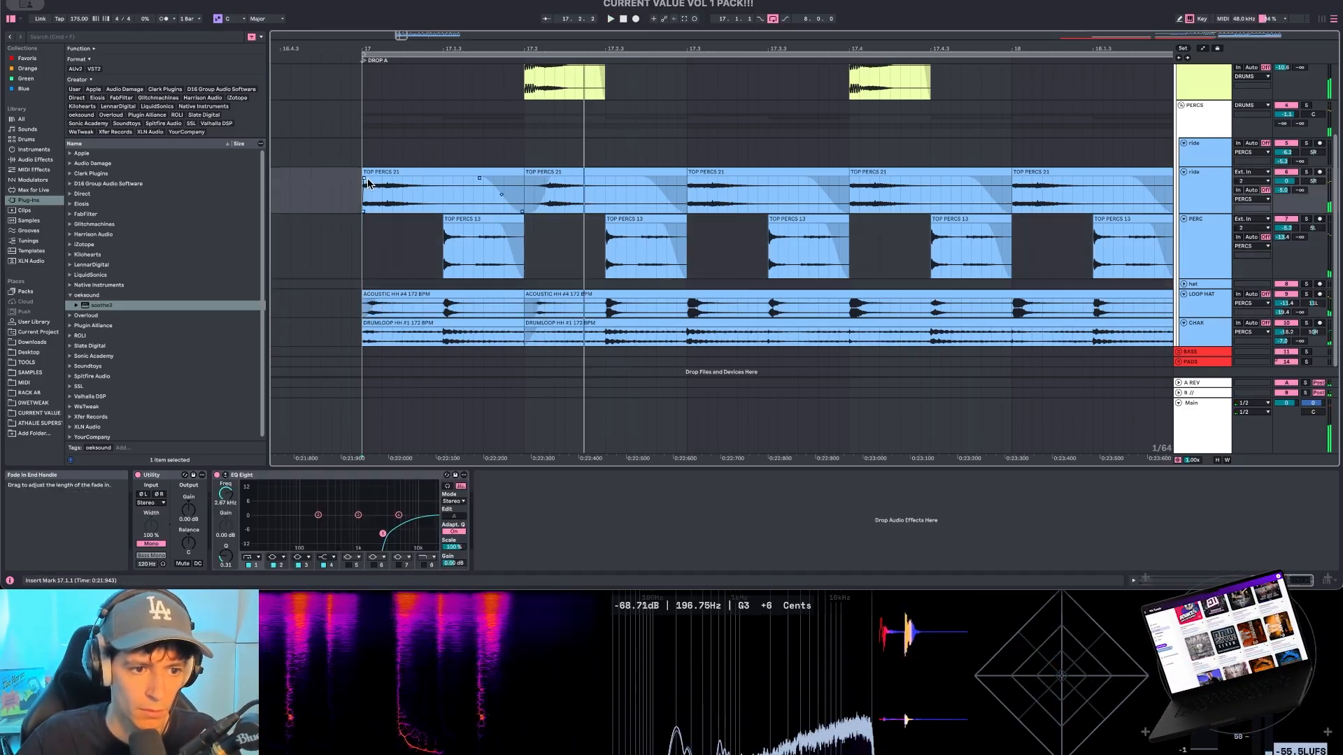
scroll(588, 234, down, 5)
scroll(585, 234, up, 1)
key(space)
Step: Repeat the TOP PERCS 21 pair from 17.1 to 17.3, including its faded clip, along the ride track through the rest of DROP A
drag(477, 205, 635, 349)
scroll(690, 240, up, 3)
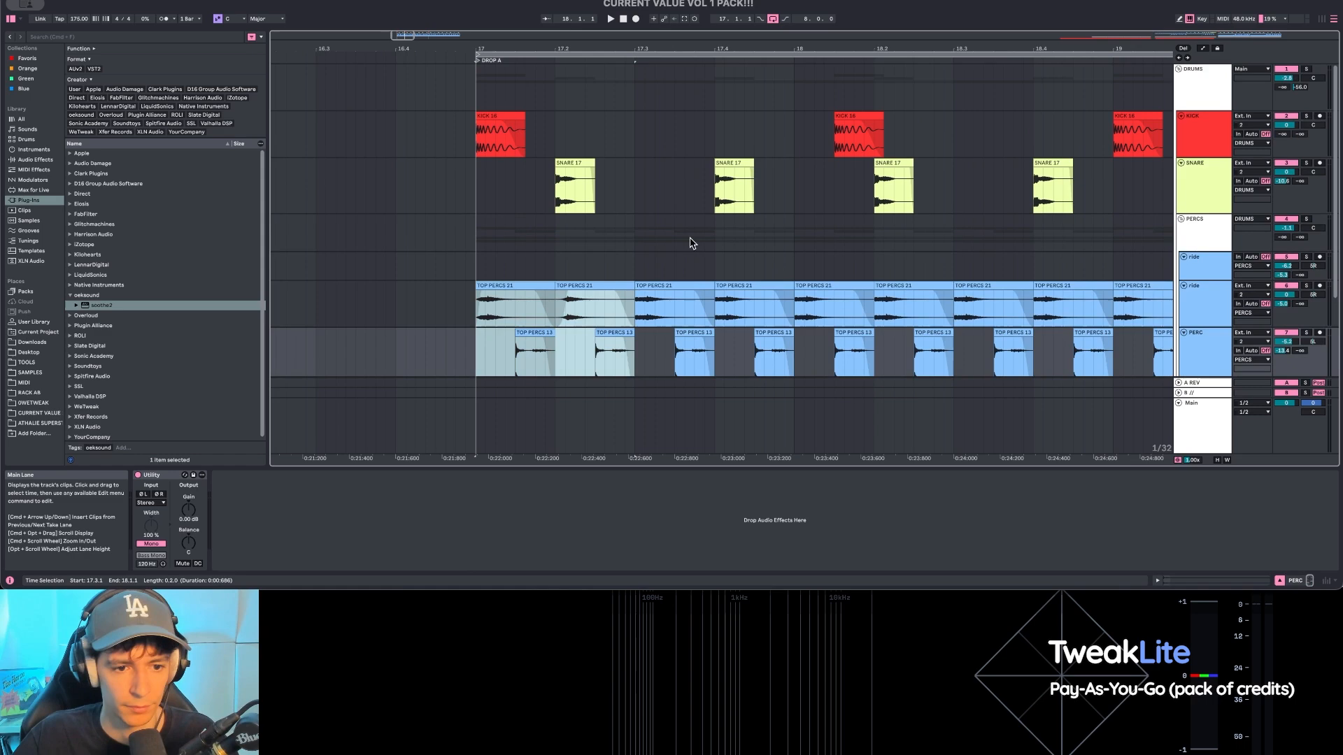
click(905, 279)
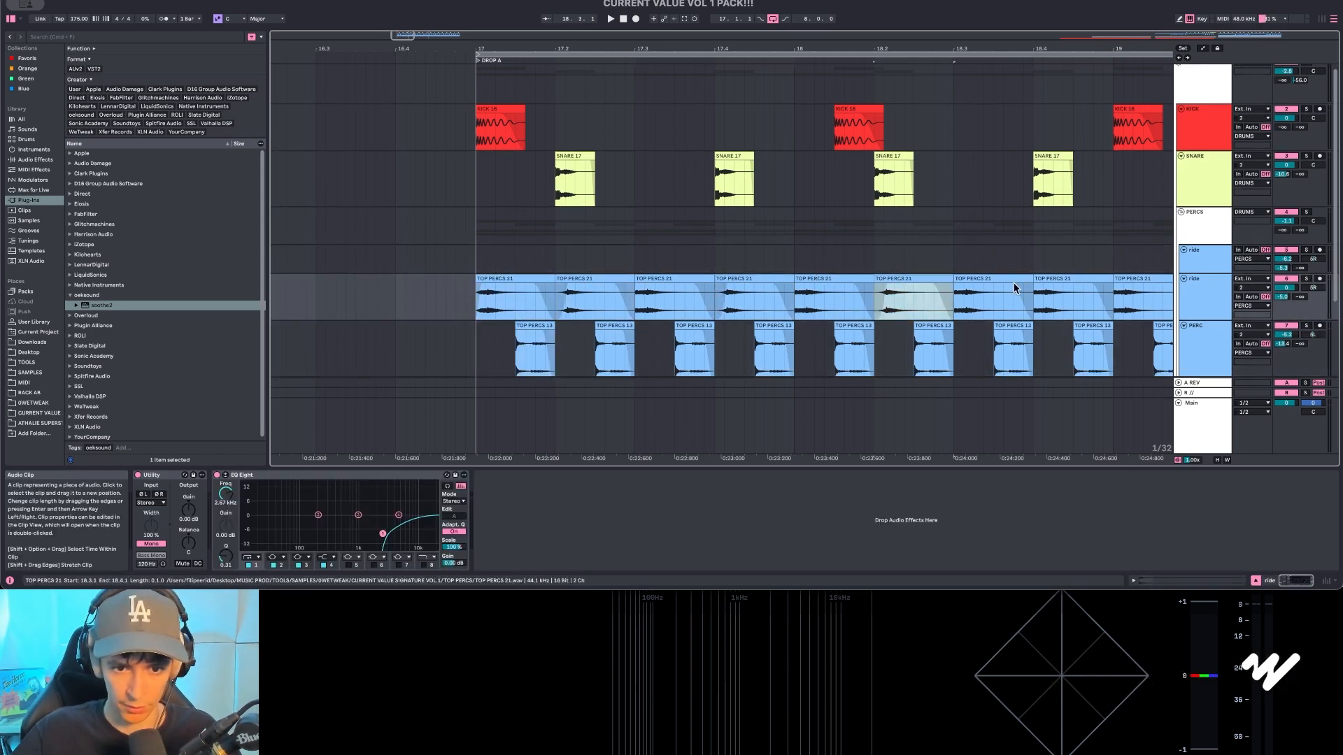
click(1038, 283)
key(minus)
drag(673, 301, 913, 302)
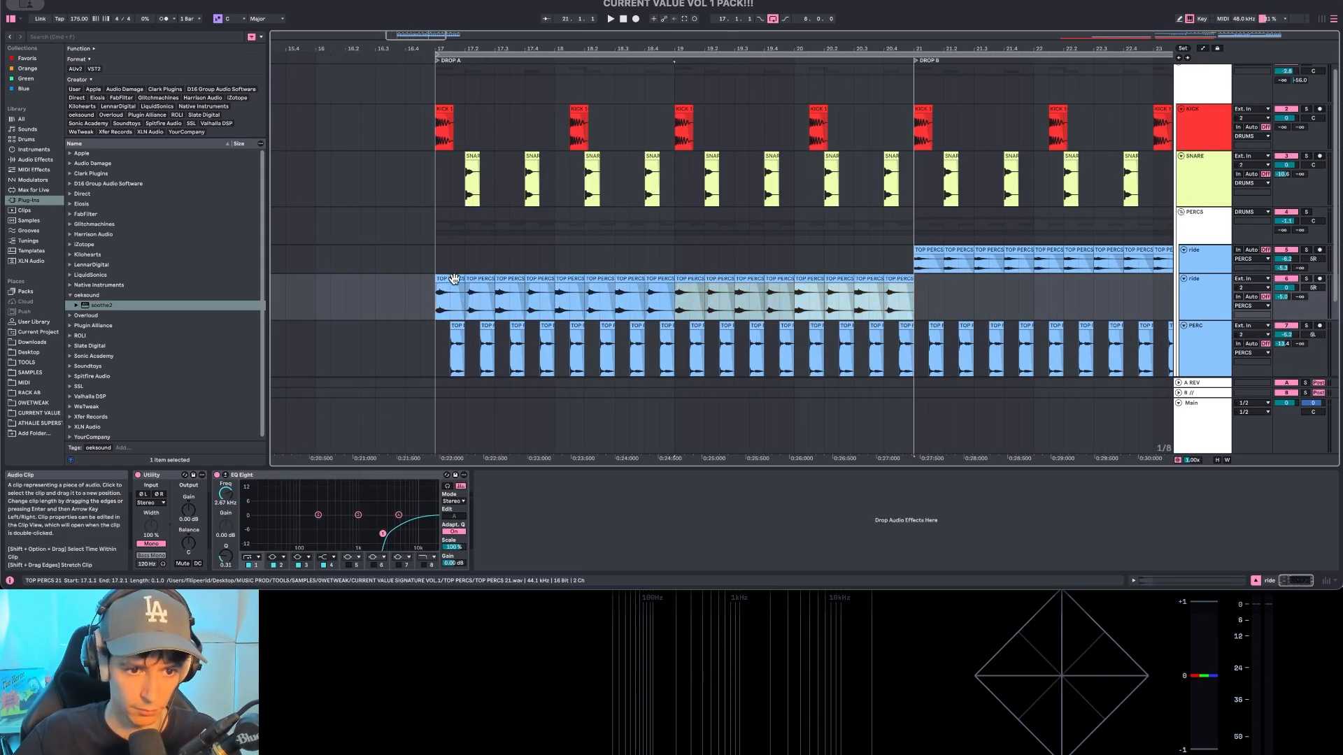
Step: Split the ACOUSTIC HH #4 clip on LOOP HAT and the DRUMLOOP HH #1 clip on CHAK at the 17.4 snare
click(664, 261)
click(574, 338)
scroll(573, 336, down, 3)
click(574, 327)
click(580, 358)
key(plus)
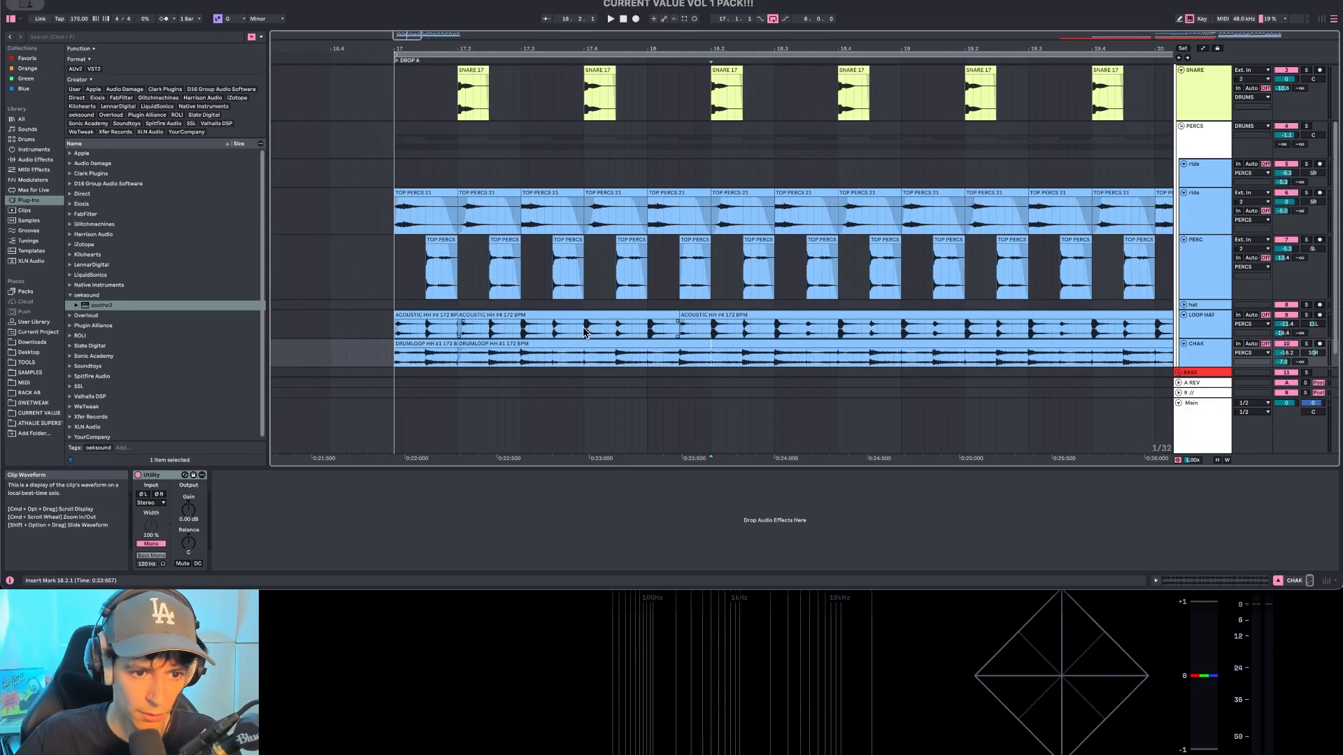
click(589, 333)
key(plus)
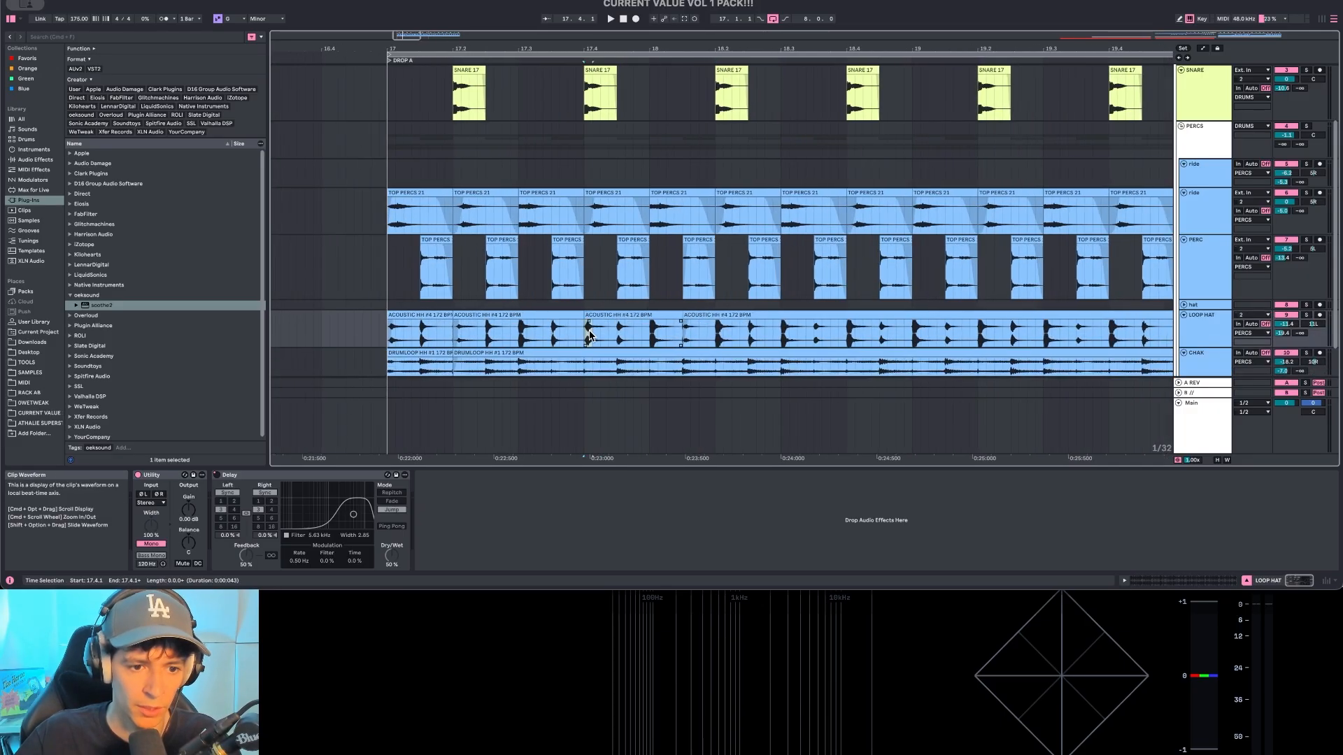
click(587, 373)
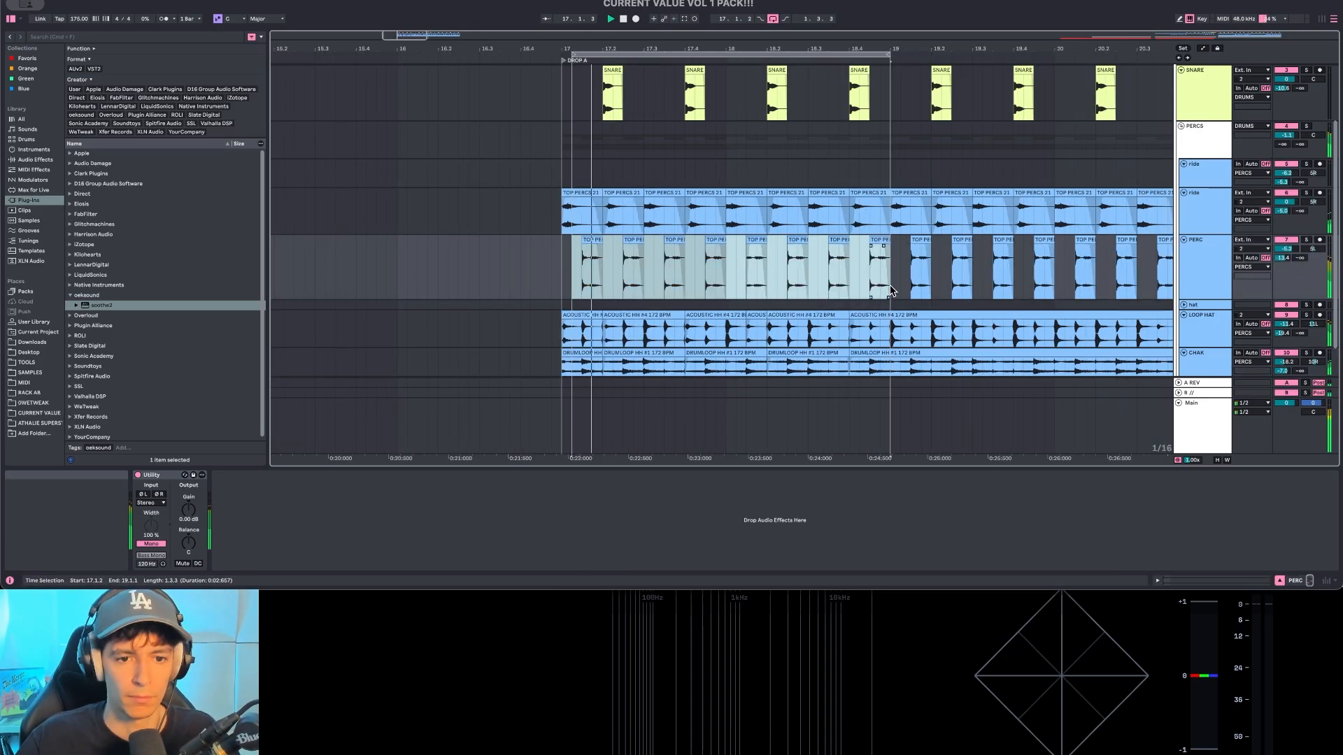
Step: Pull the loop region's start back to 17.1.1 so it spans bars 17 to 19, and play it
key(space)
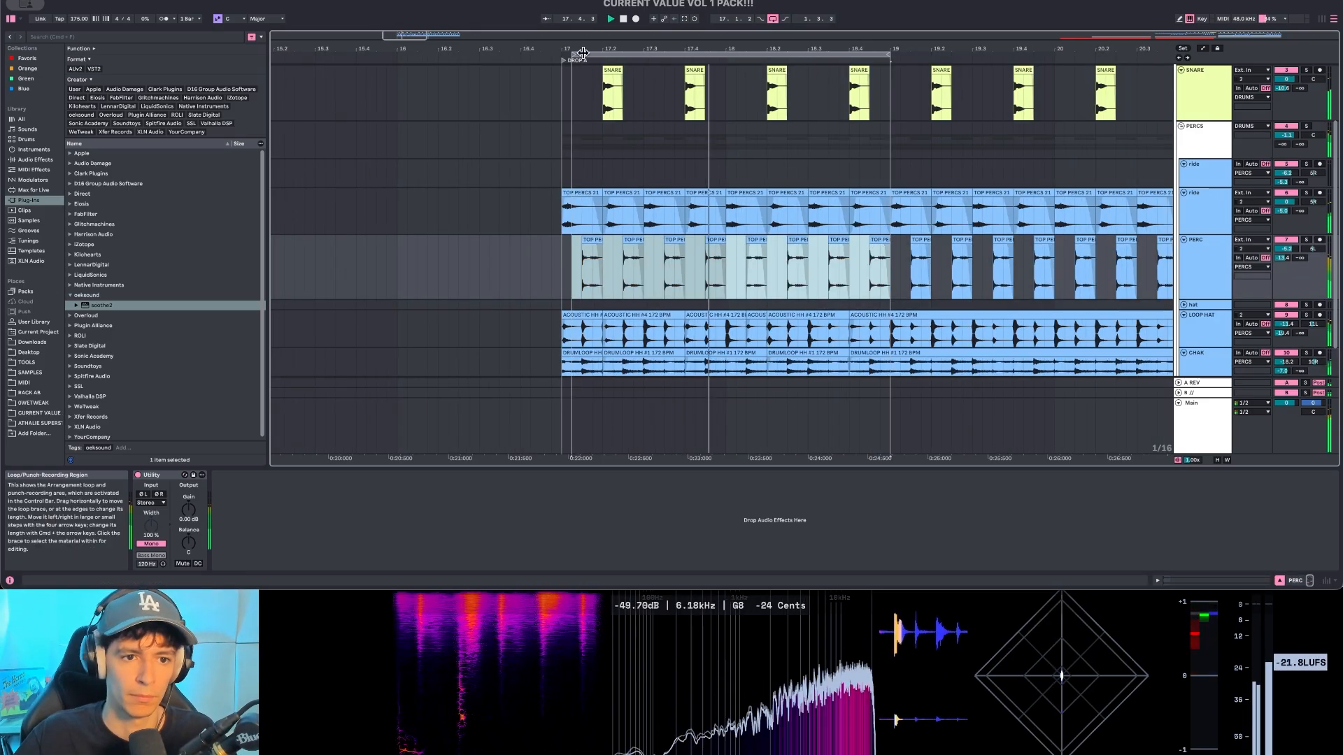
drag(571, 54, 561, 54)
drag(421, 35, 421, 26)
scroll(773, 237, up, 3)
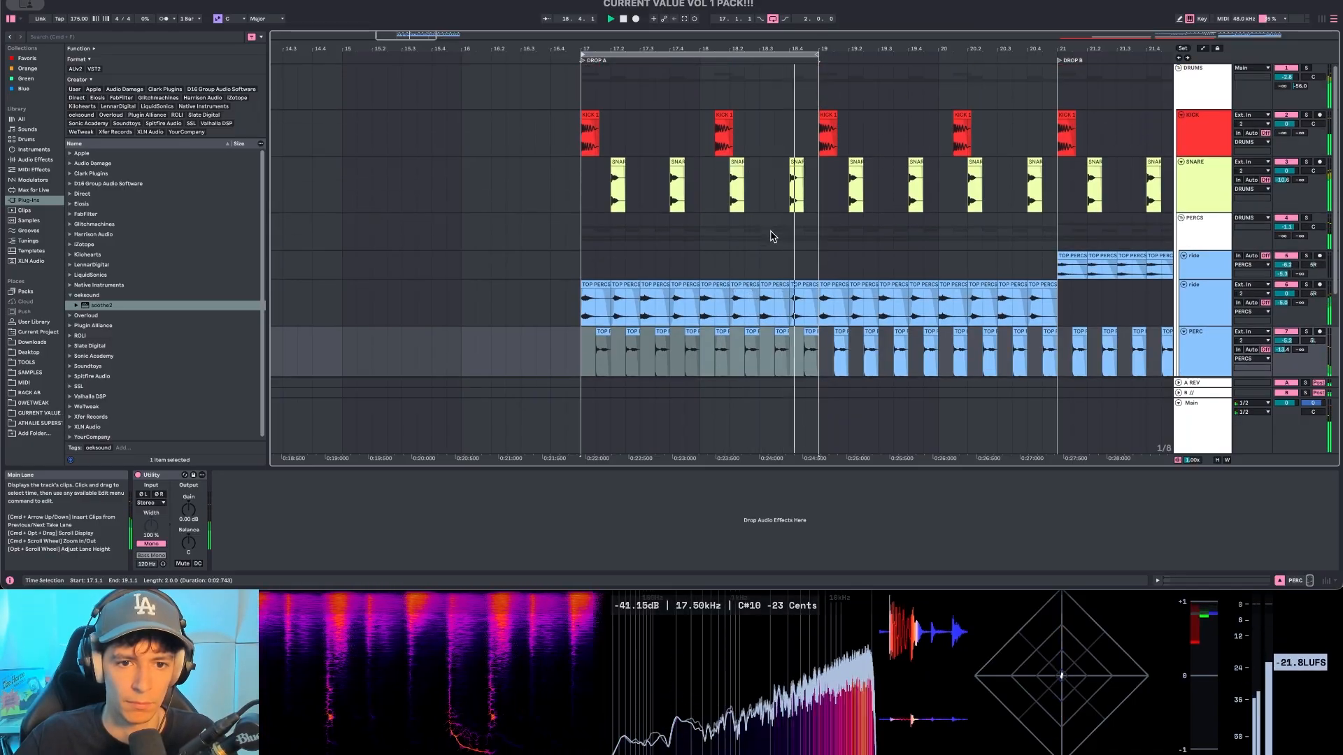
scroll(846, 252, down, 3)
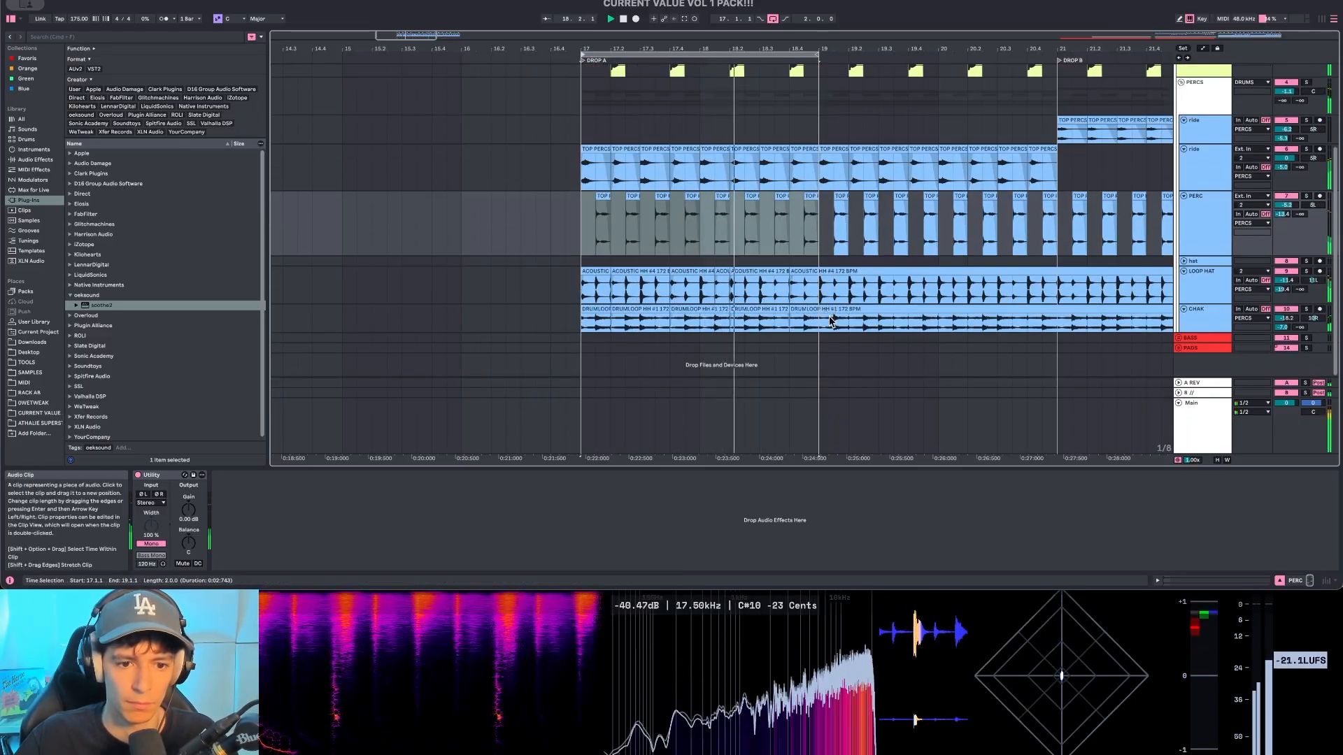
Step: Examine the fades on the ride, LOOP HAT and CHAK clips under the snare at 18.4 during playback
click(789, 326)
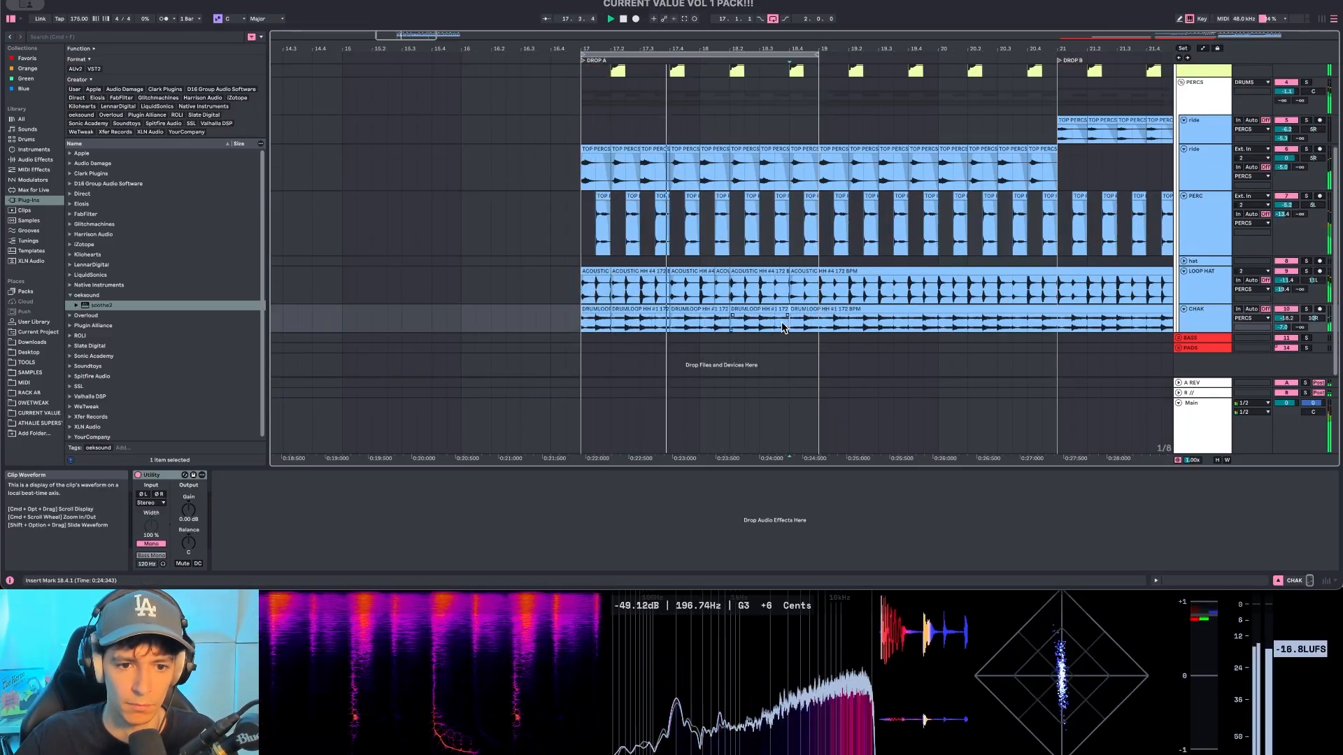
scroll(791, 292, up, 10)
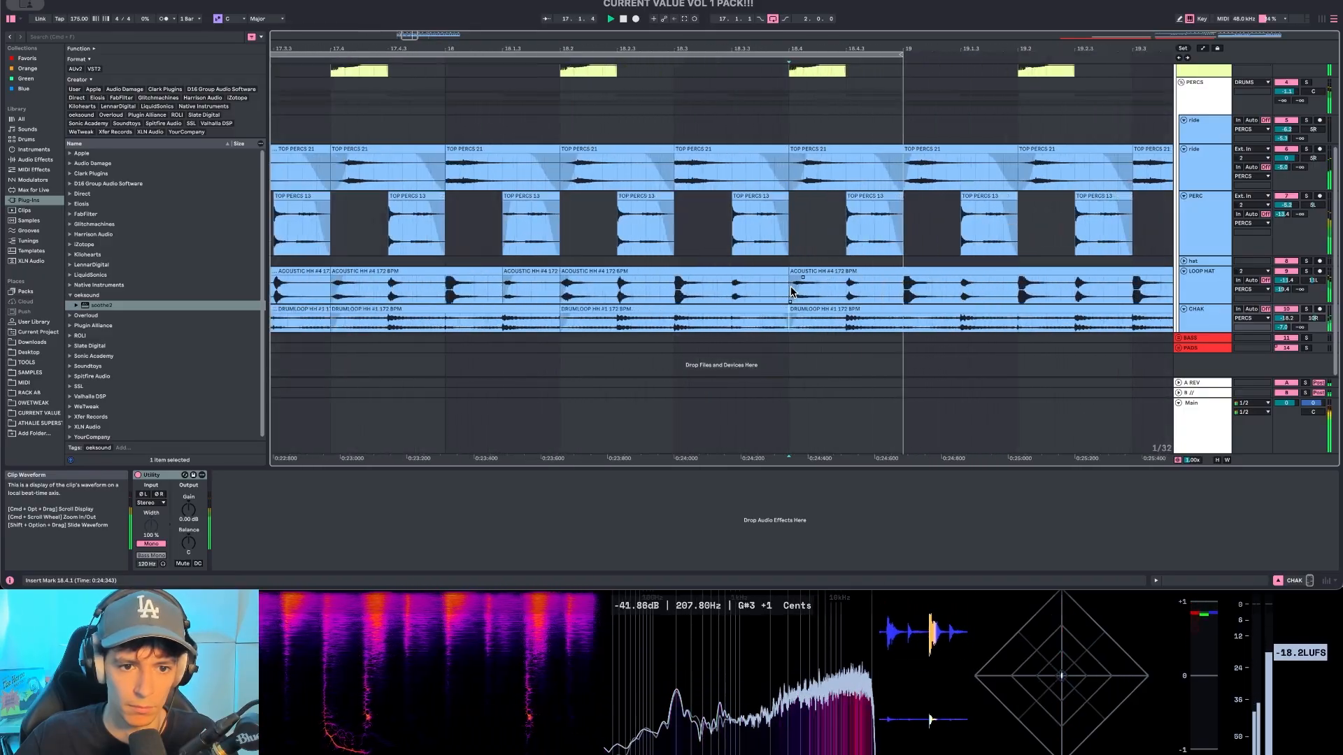
scroll(802, 243, up, 3)
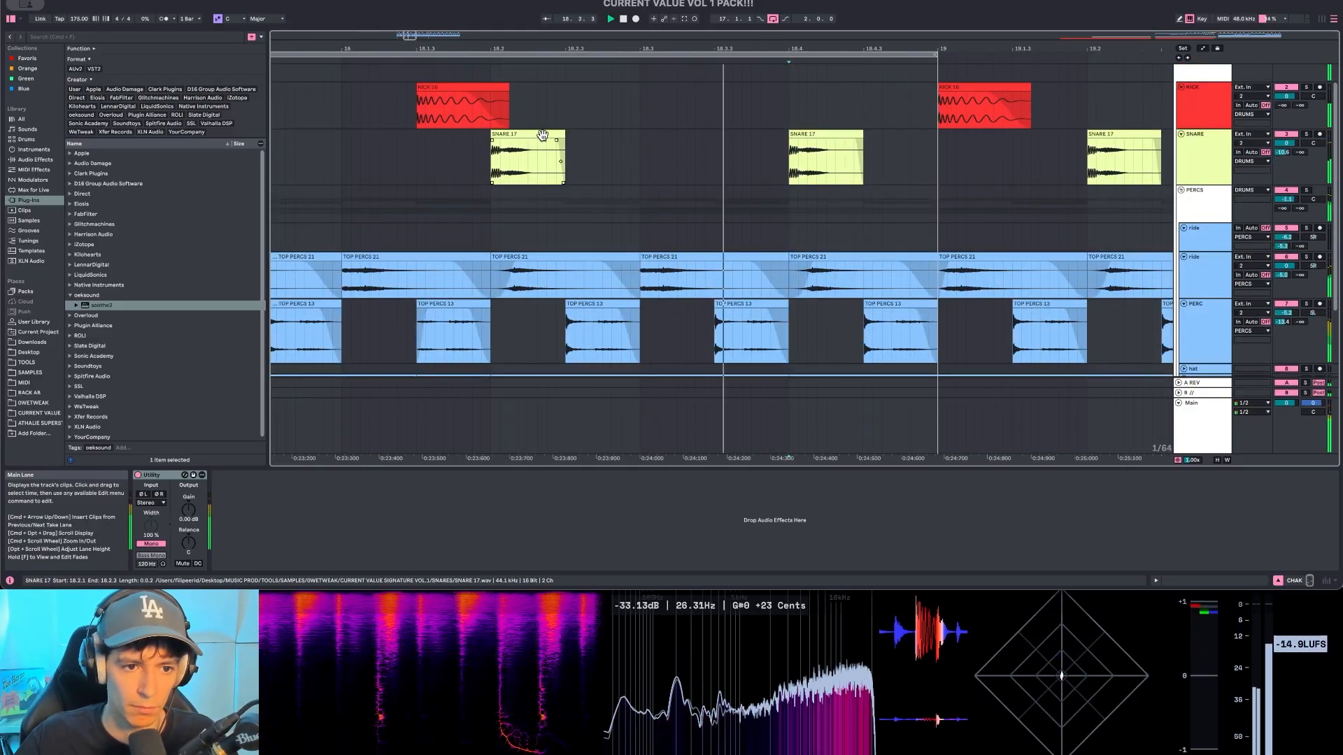
click(800, 134)
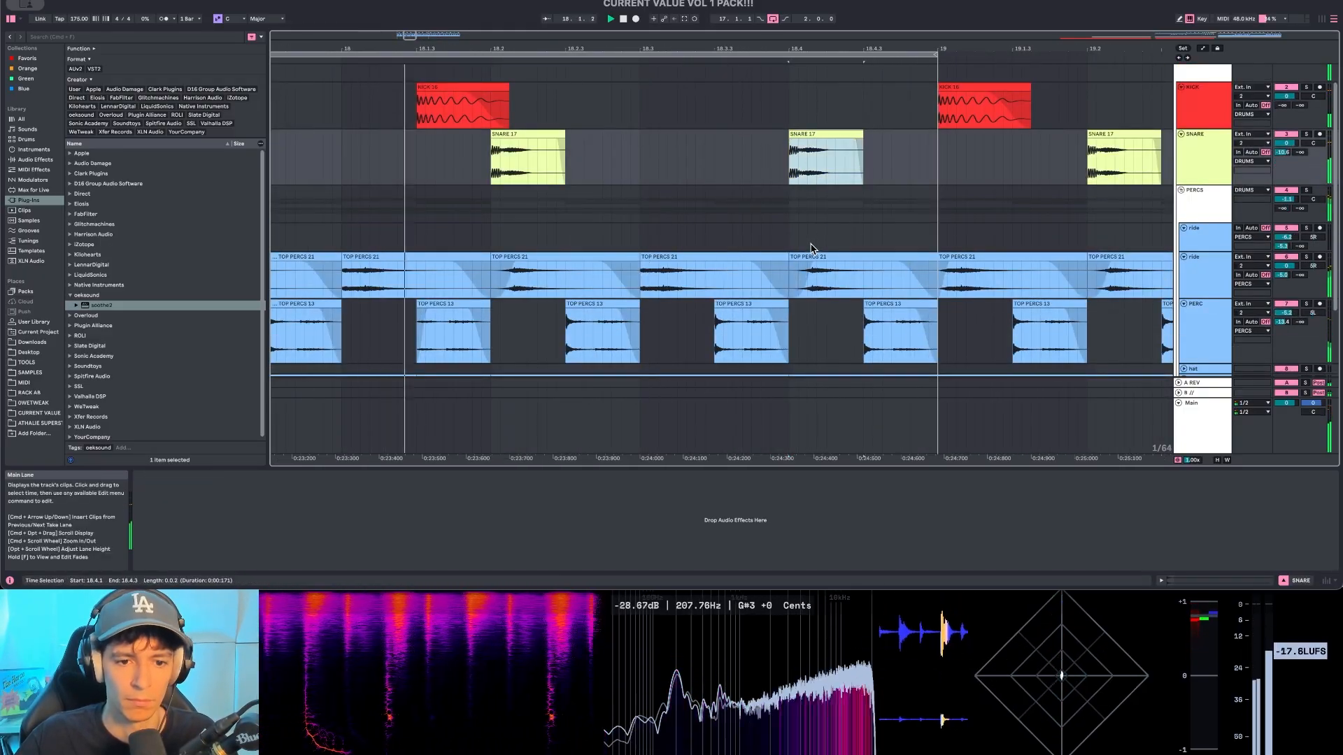
scroll(811, 248, down, 1)
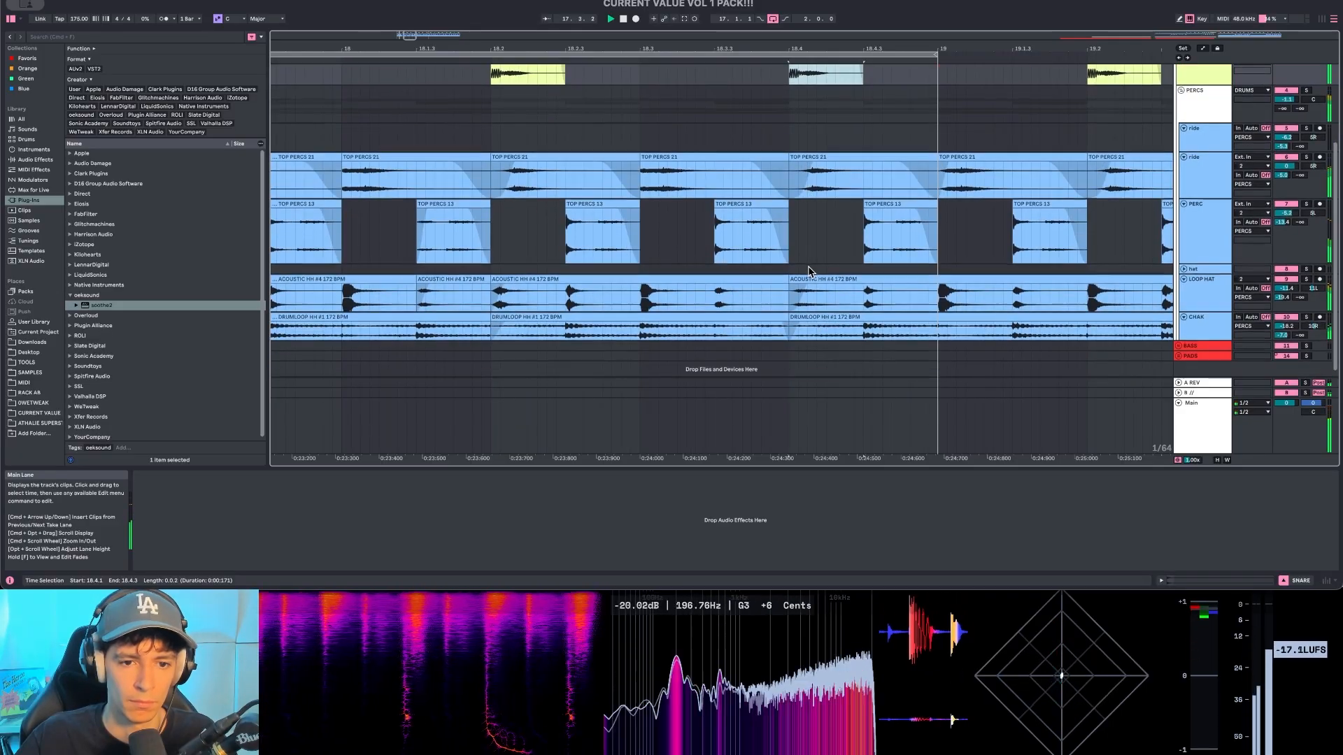
key(Down)
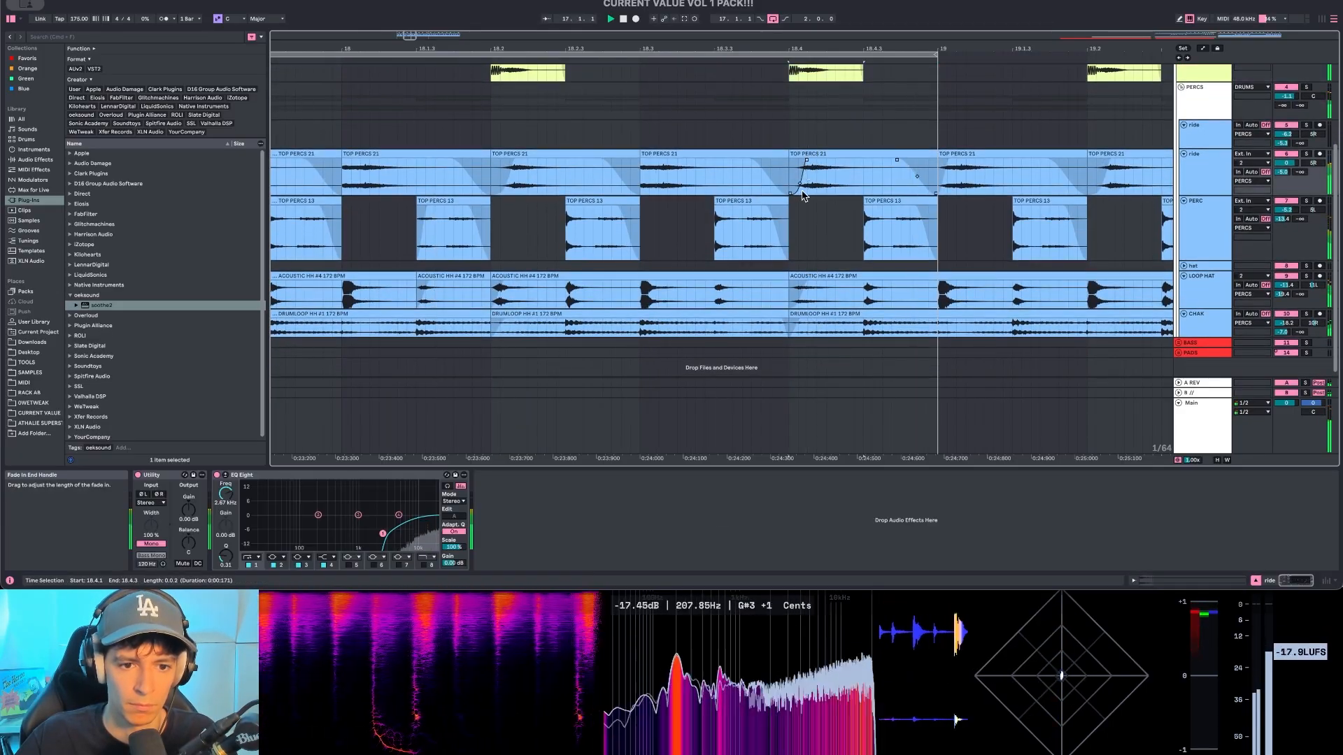
click(800, 286)
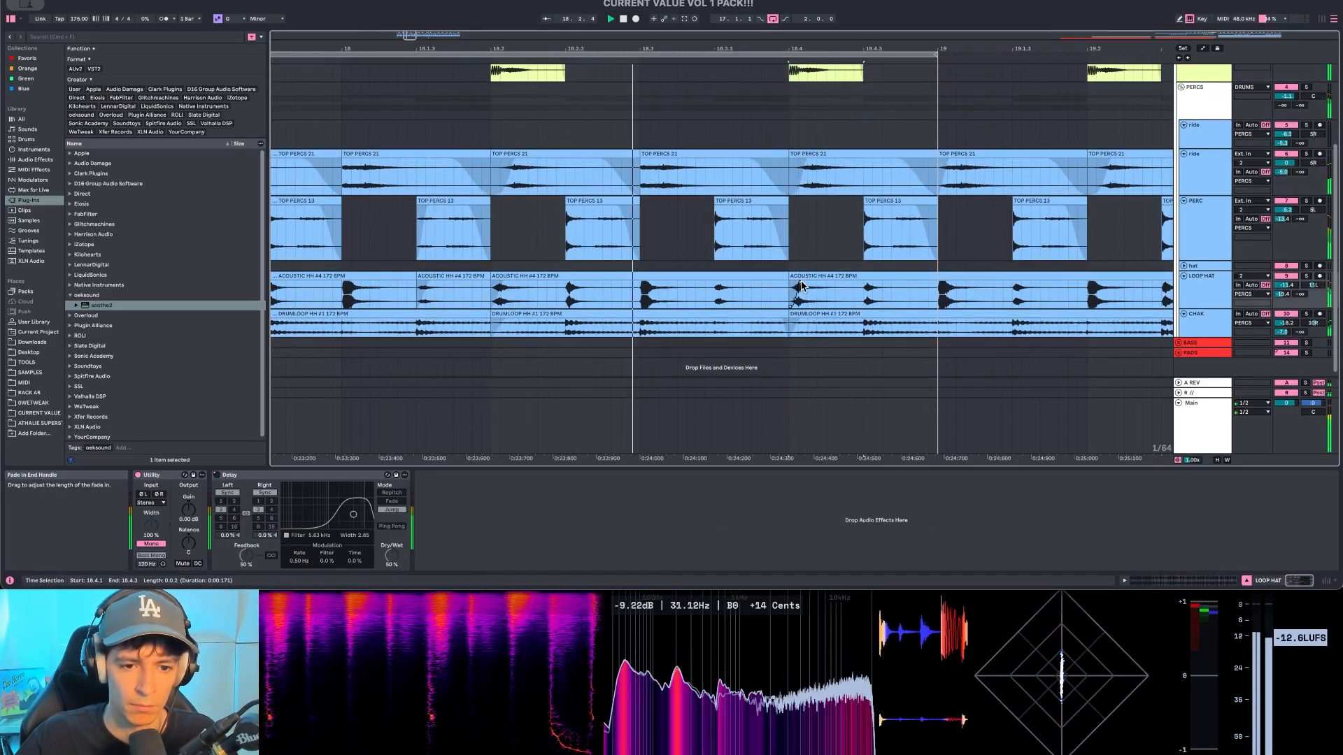
key(space)
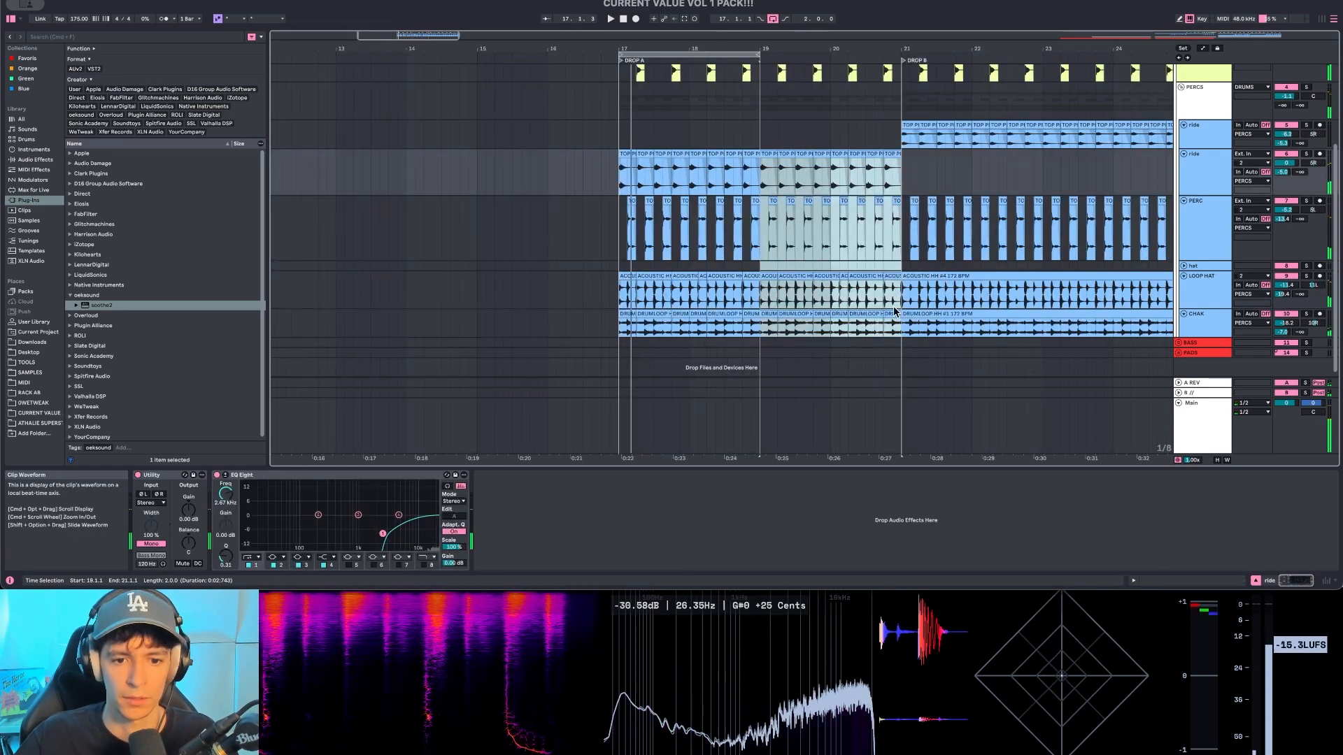
Step: Duplicate the PERC, LOOP HAT and CHAK clips of bars 17 to 21 into DROP B
key(Right)
drag(902, 329, 618, 199)
key(super+d)
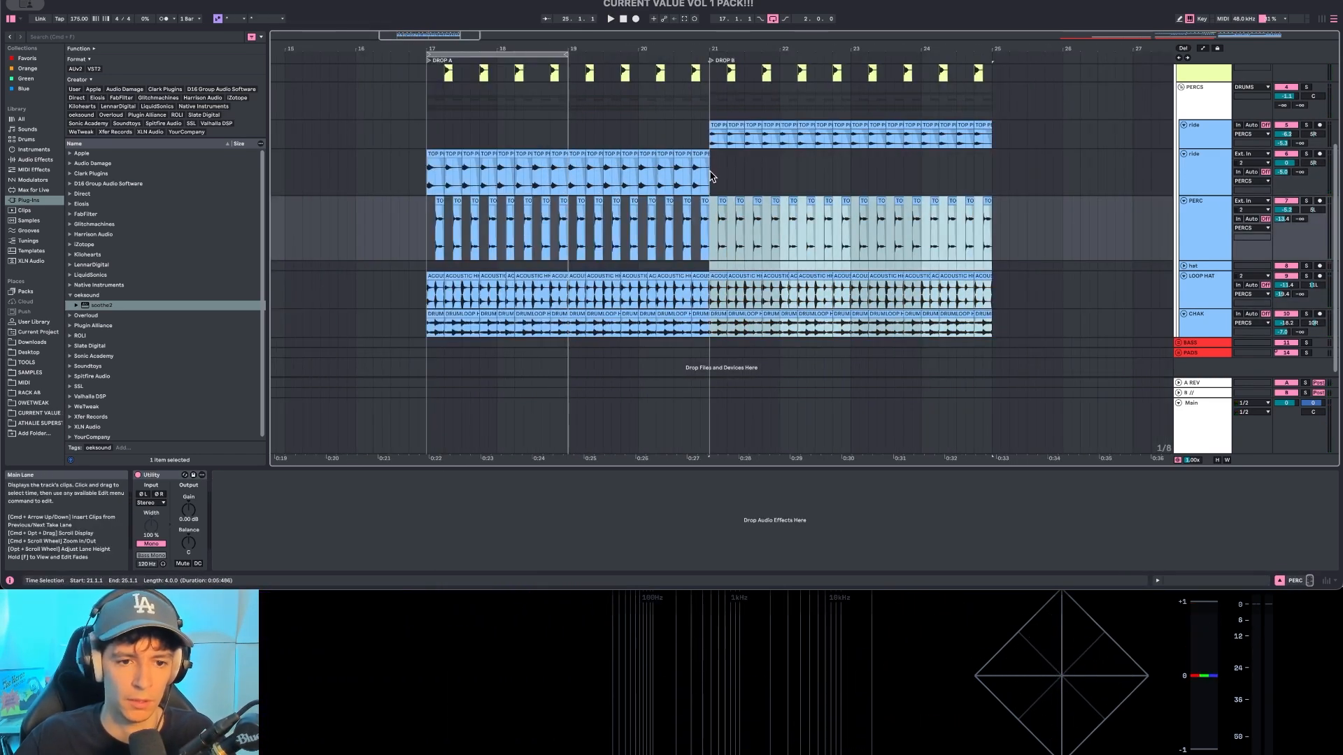
Step: Replace the DROP B clips on the upper ride track with a copy of the DROP A ride clips, starting at bar 21
click(713, 143)
scroll(714, 143, down, 1)
scroll(736, 140, up, 5)
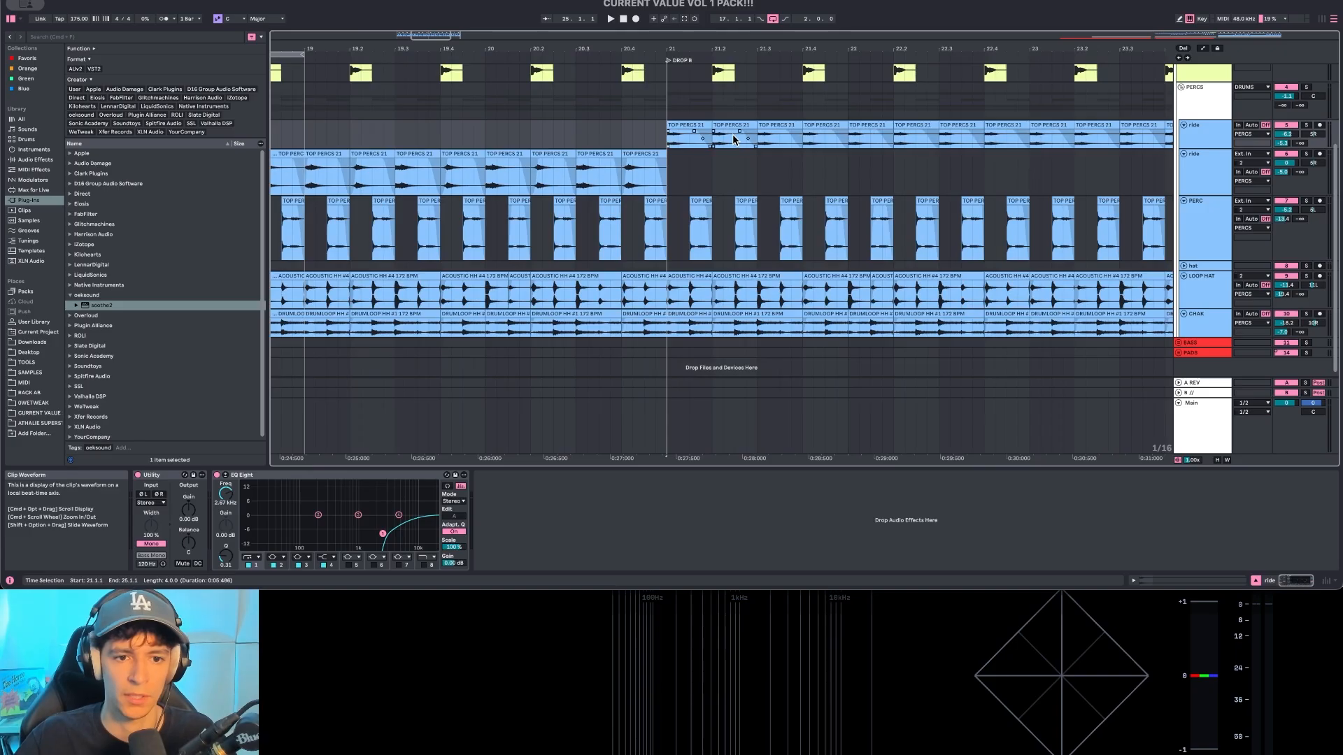
scroll(744, 161, up, 3)
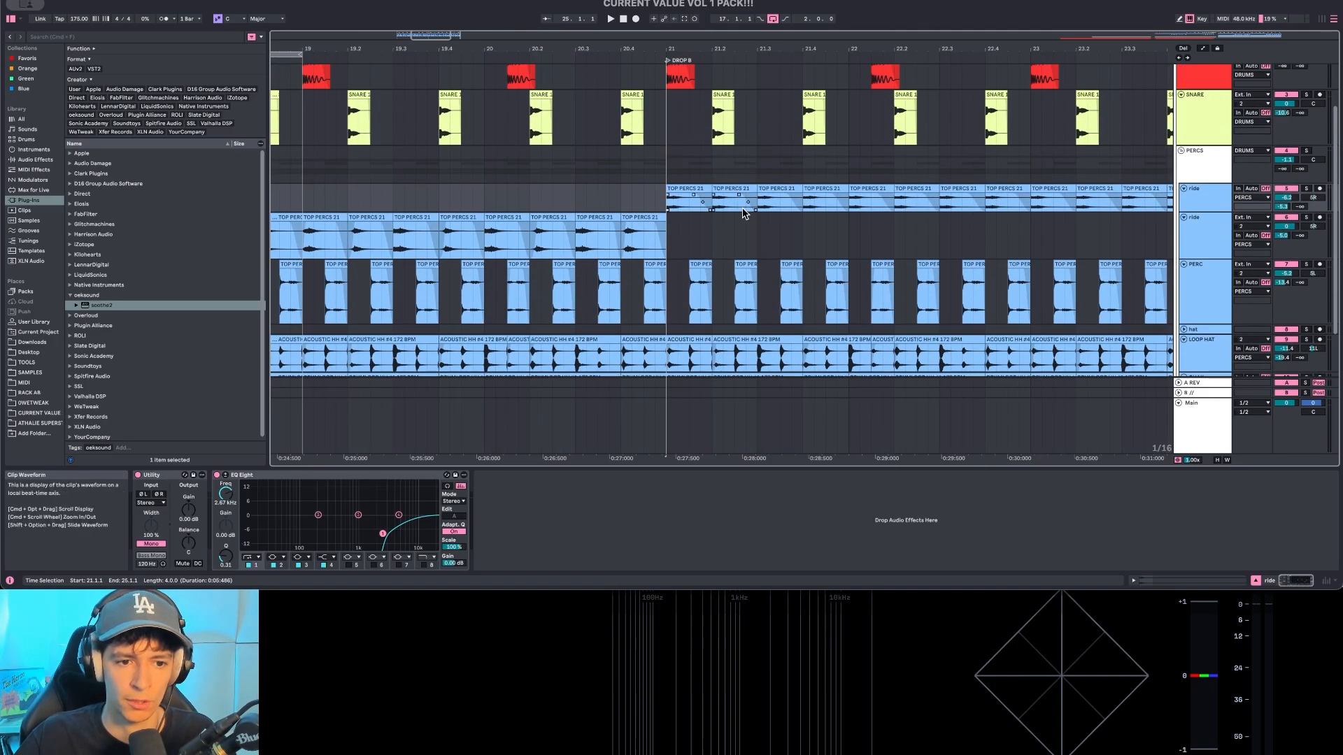
scroll(744, 213, down, 3)
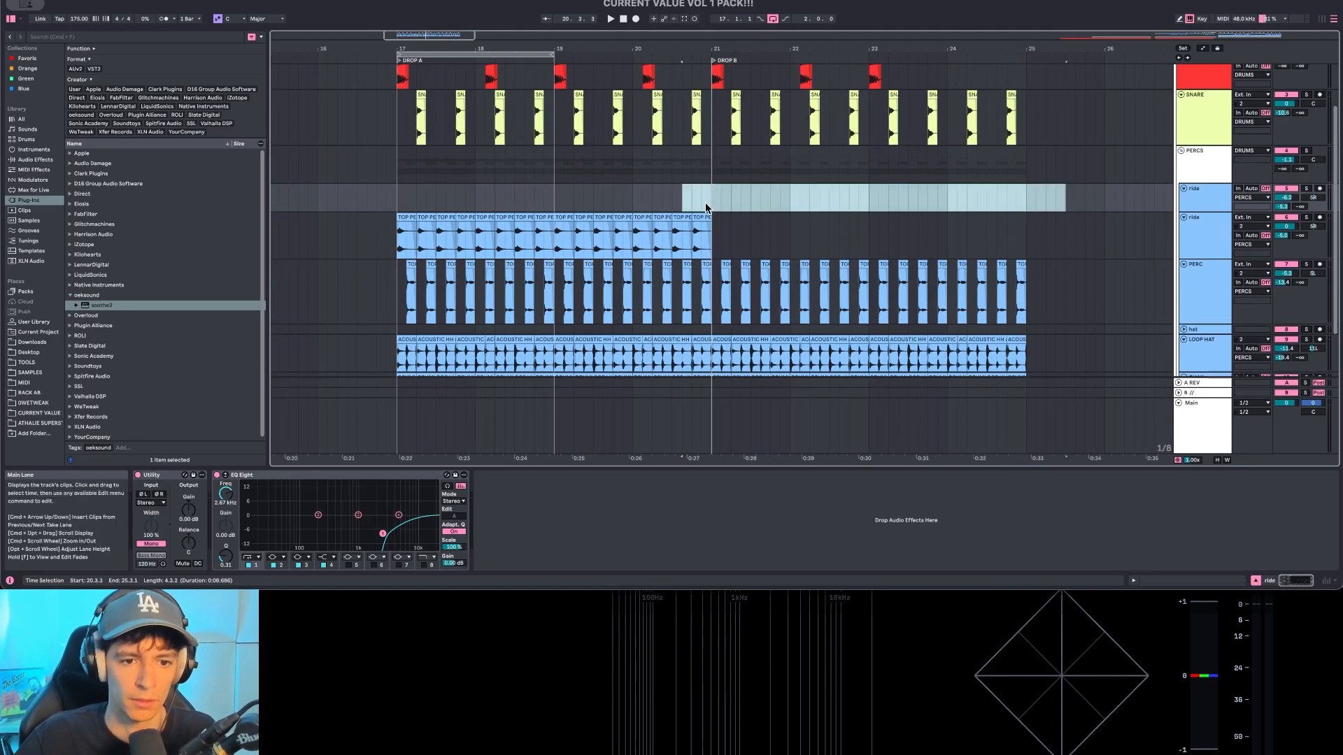
key(Delete)
drag(708, 238, 397, 231)
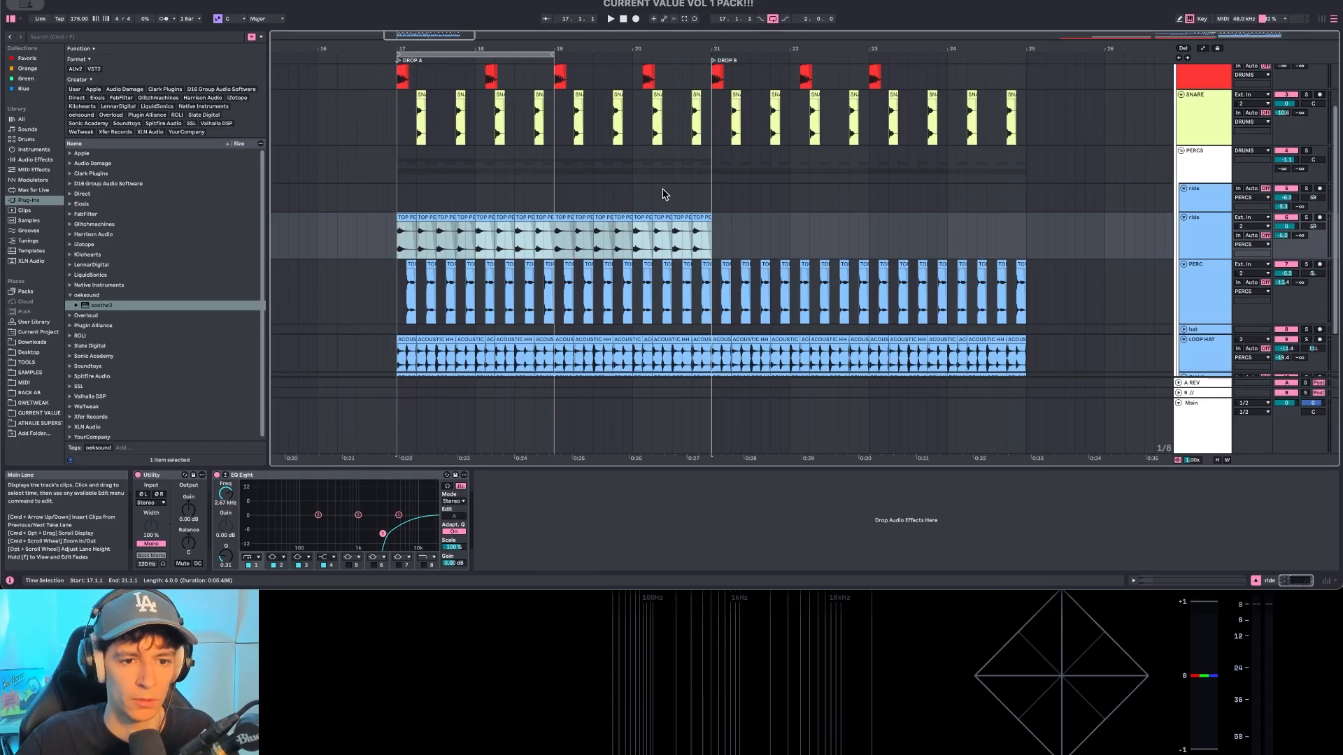
click(707, 191)
key(super+v)
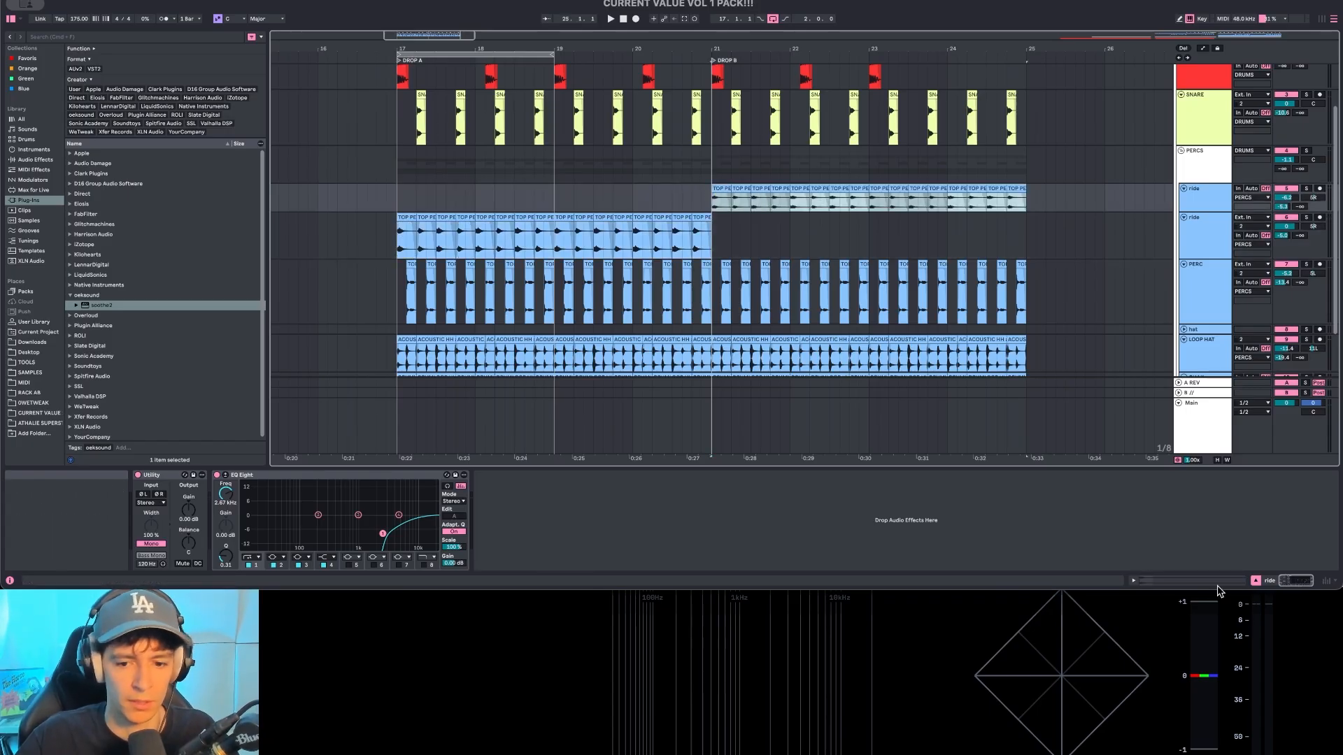
Step: Transpose the pasted DROP B ride clips by +7 semitones and extend the loop region's end through most of DROP B
key(shift+Tab)
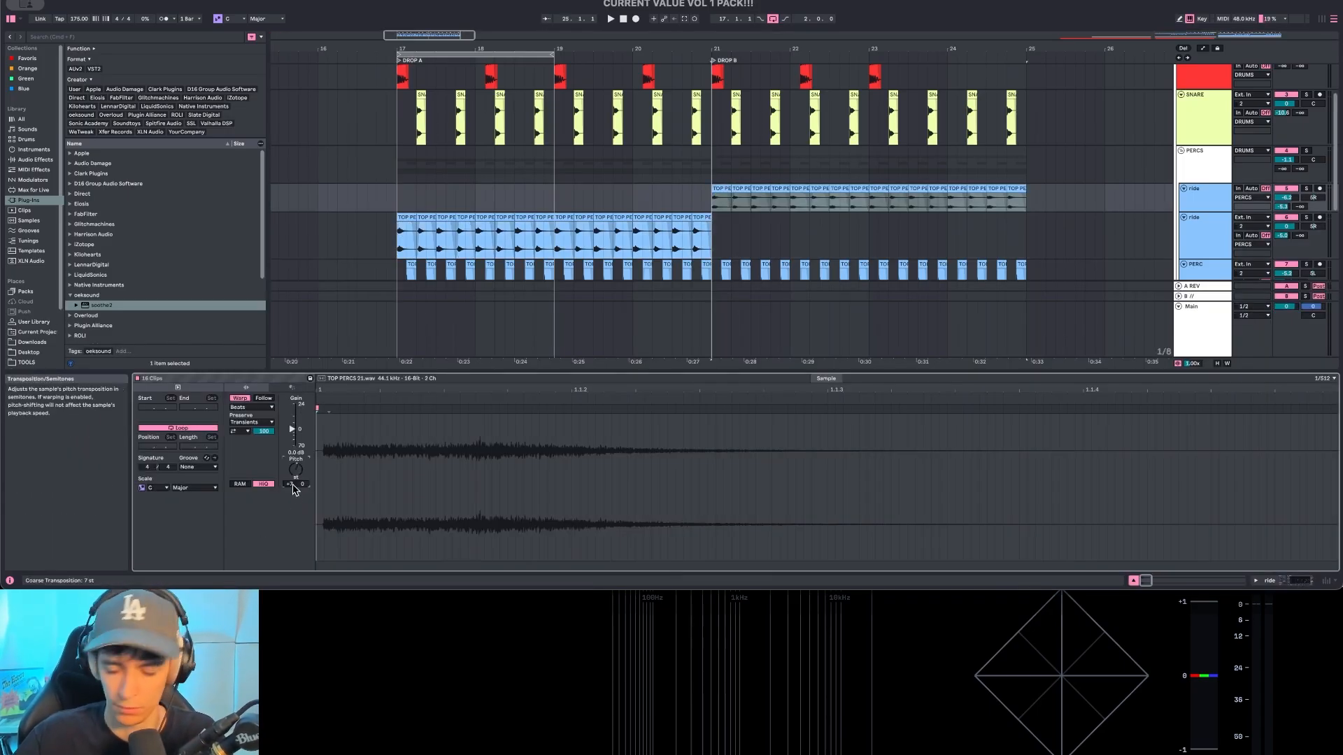
click(820, 233)
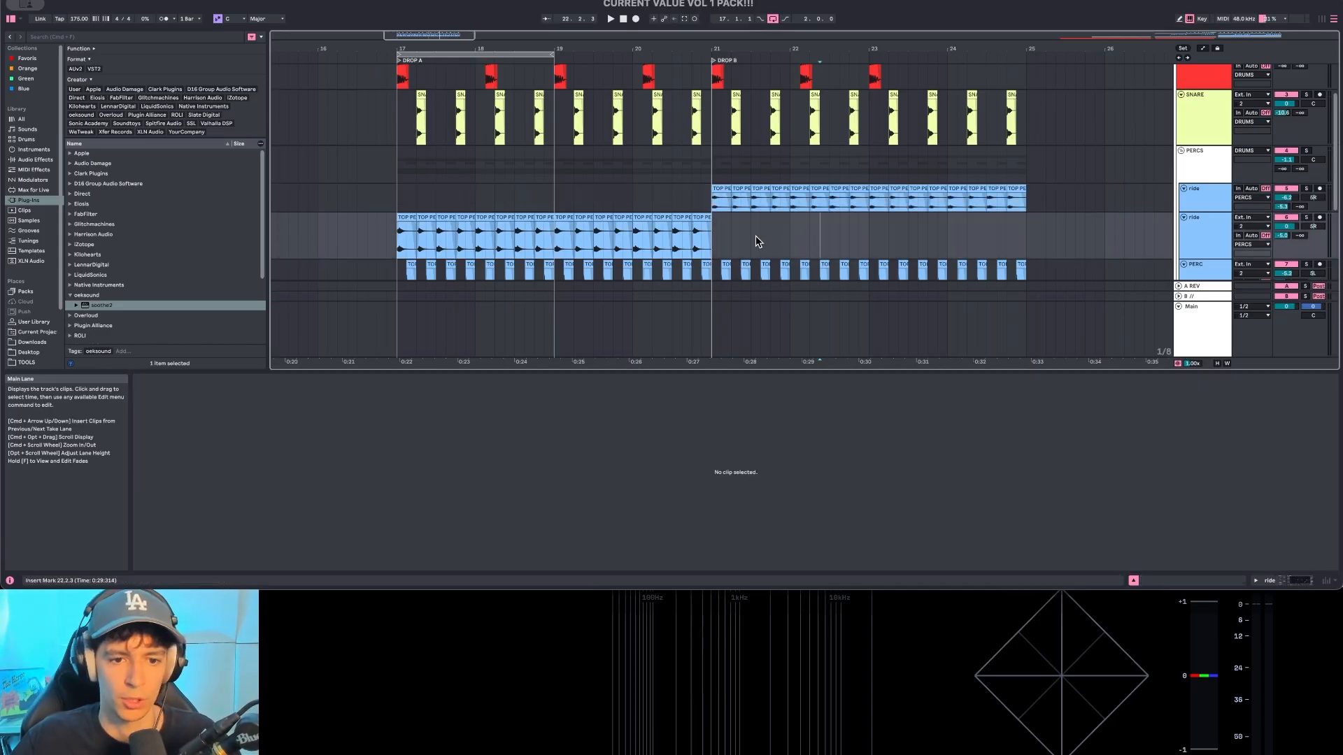
scroll(755, 230, down, 2)
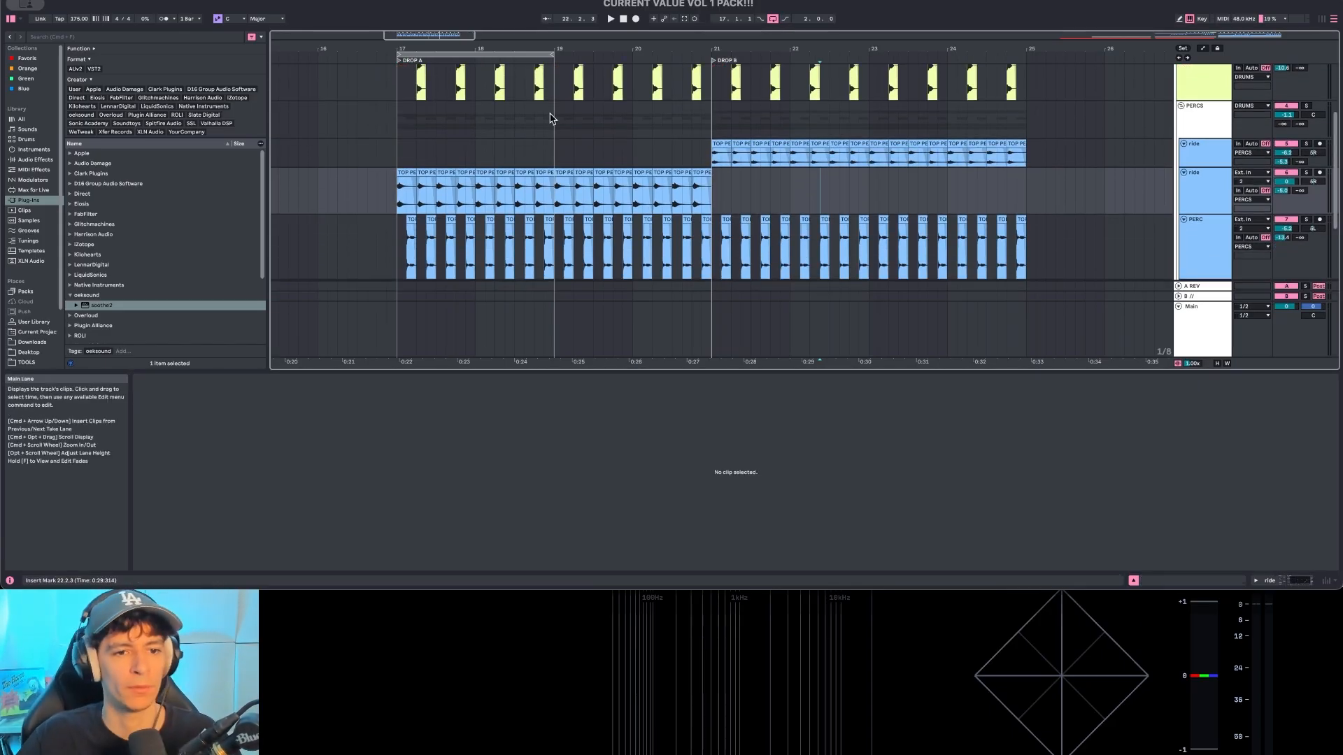
drag(550, 56, 1008, 80)
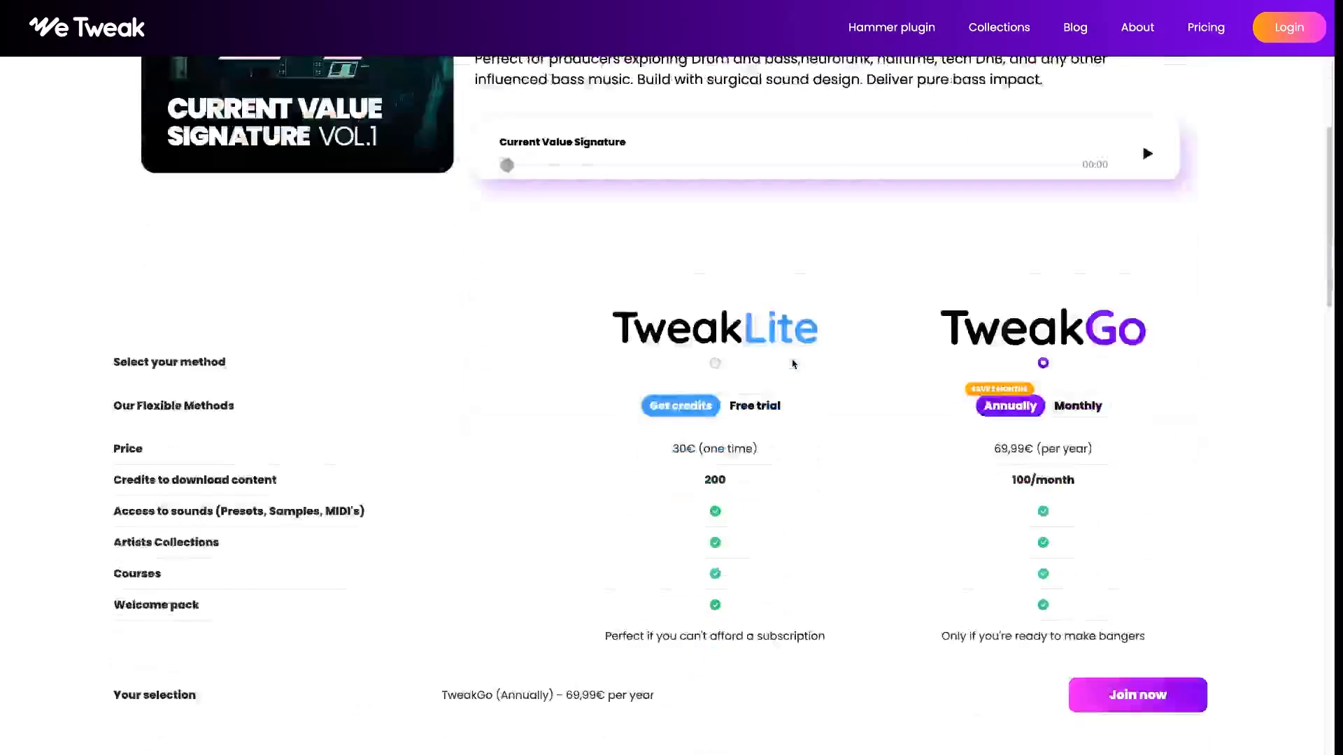
Step: On the We Tweak site's Current Value Signature page, compare the plans, switch TweakGo to Monthly, and join with TweakLite's Get credits option
scroll(870, 353, down, 3)
scroll(870, 353, up, 6)
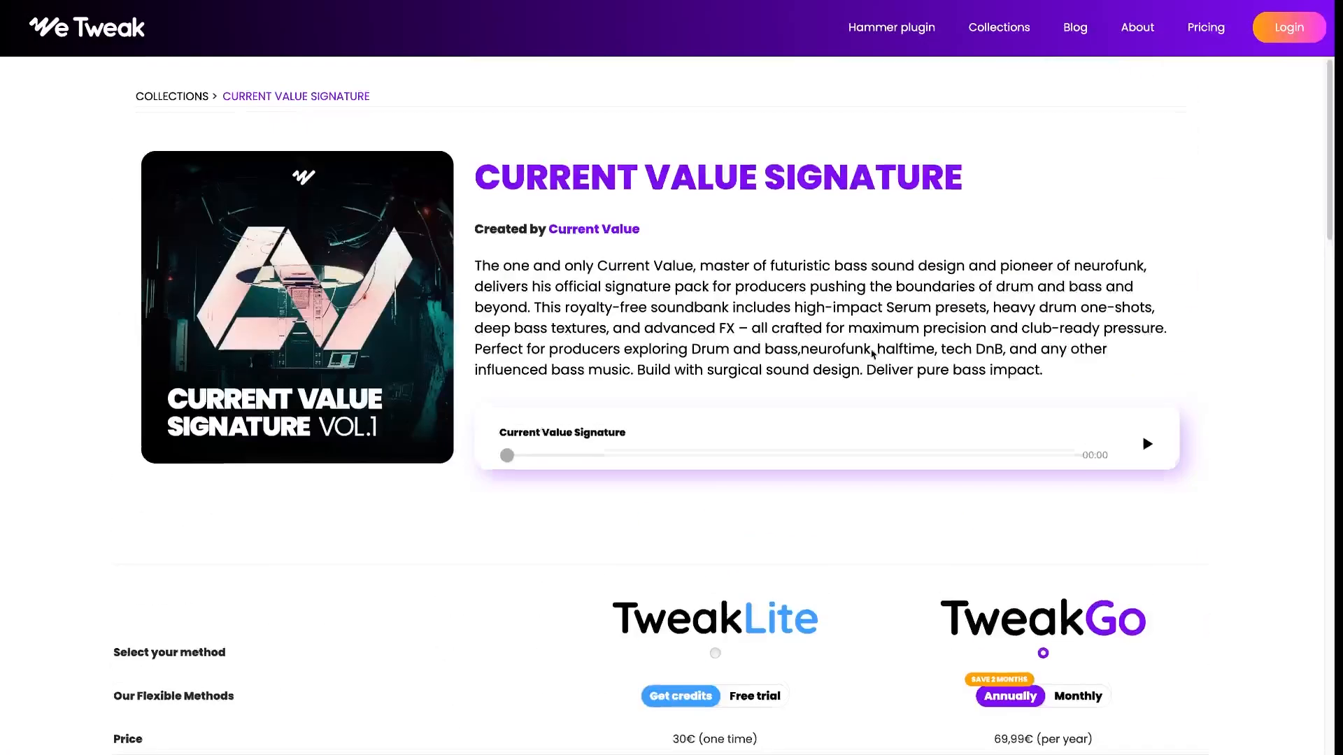
scroll(880, 361, down, 1)
scroll(880, 361, down, 2)
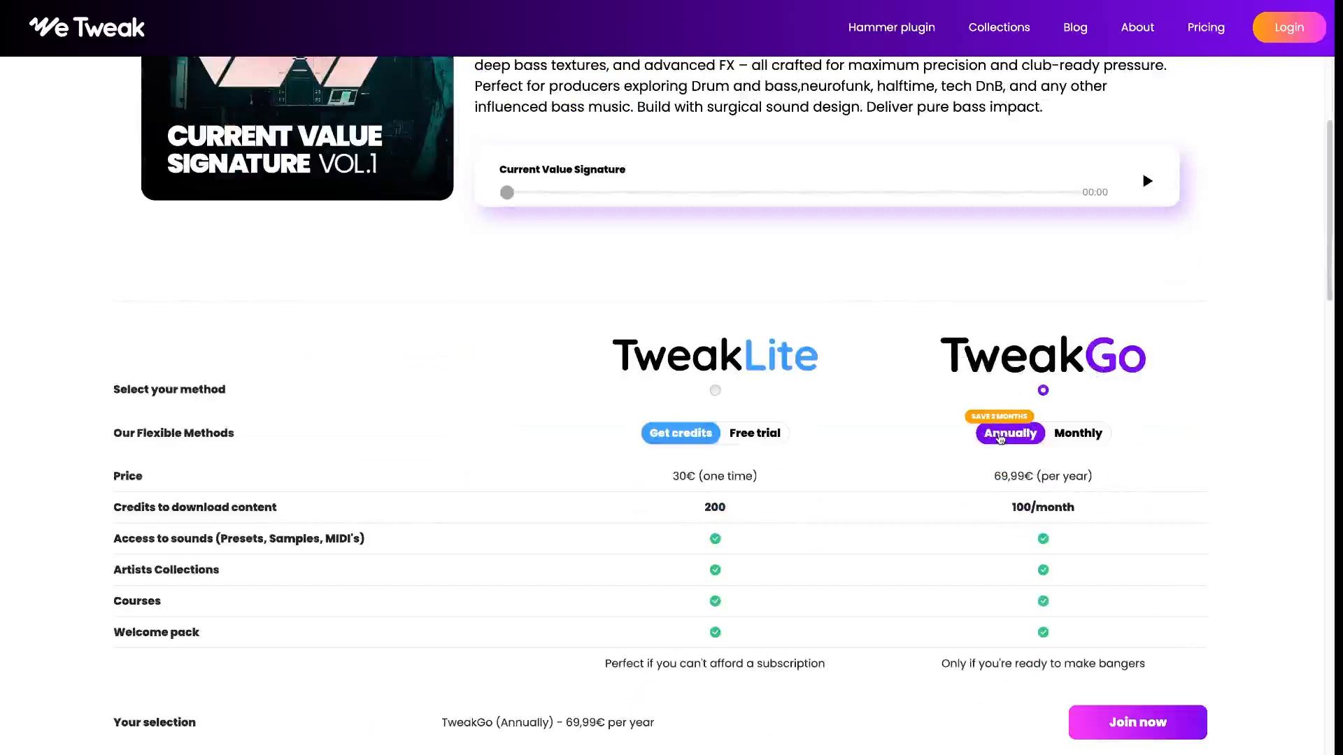
click(1070, 434)
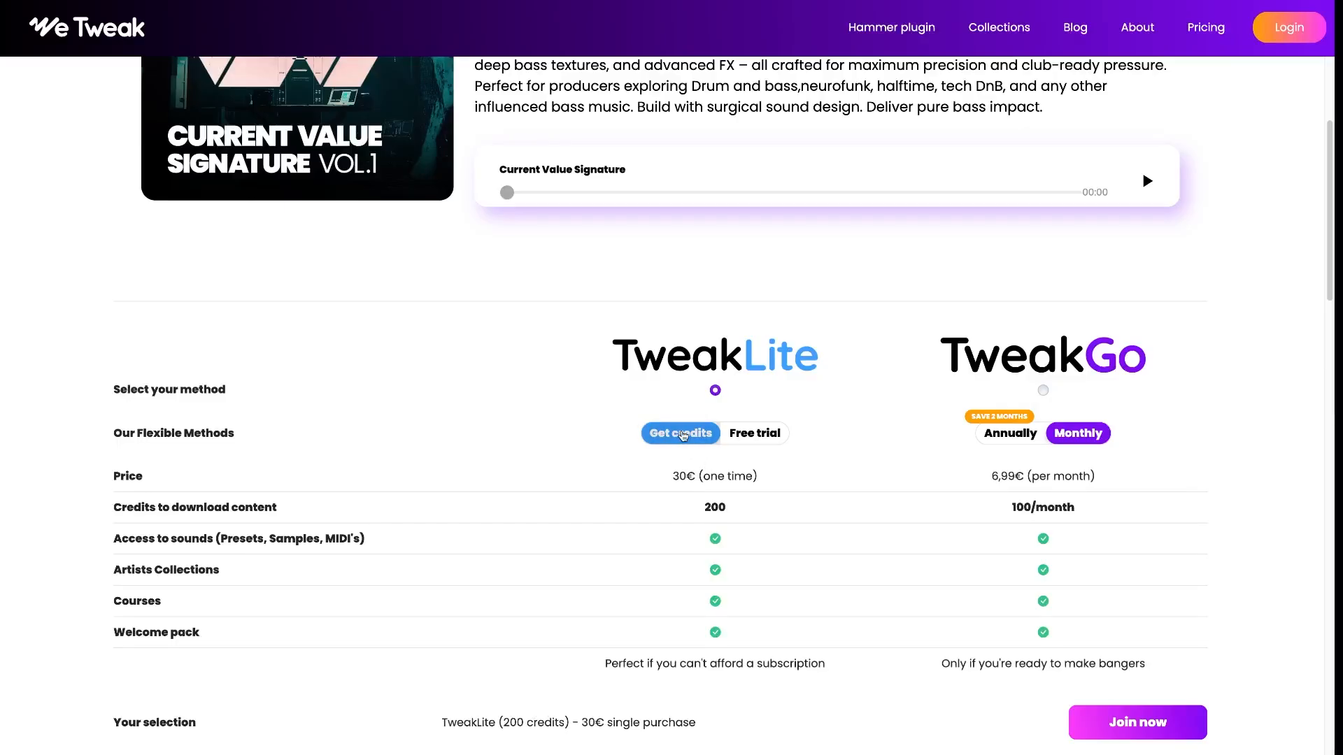
click(1134, 723)
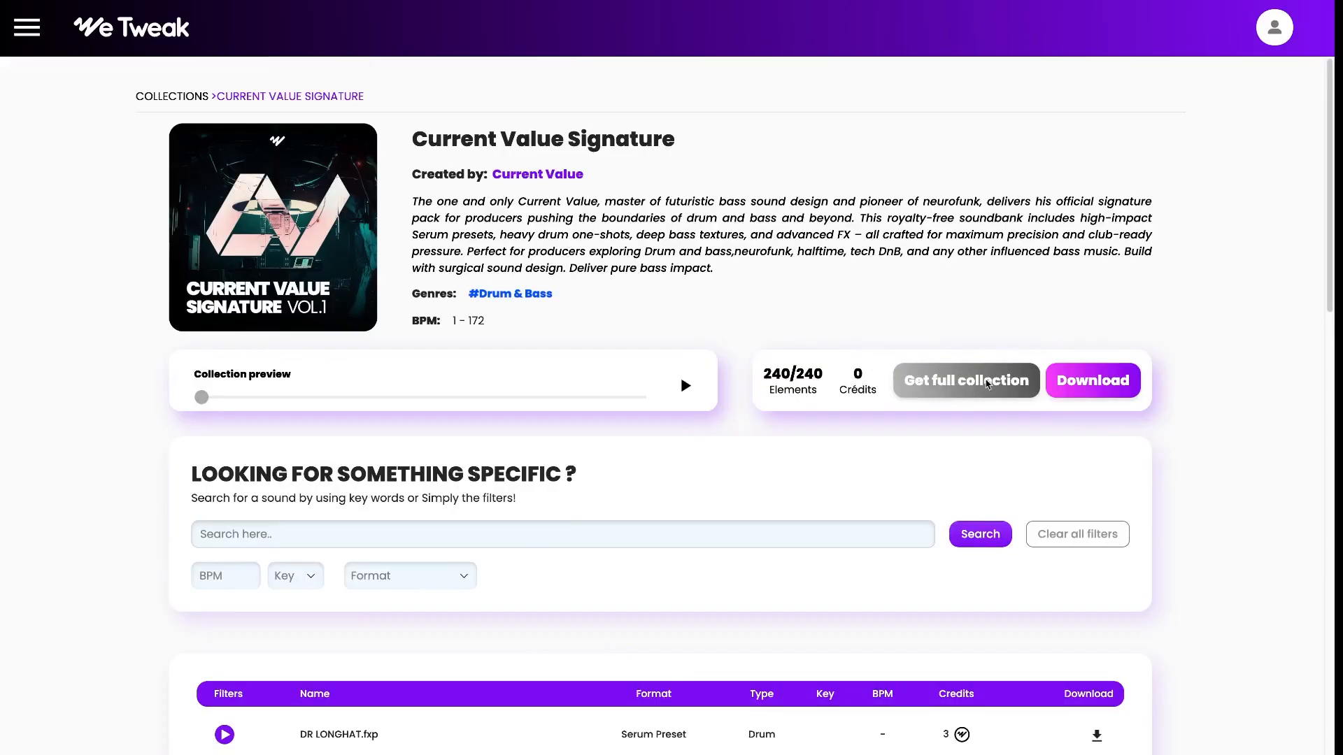
Step: Browse the list of downloadable sounds in the Current Value Signature collection
scroll(971, 573, down, 5)
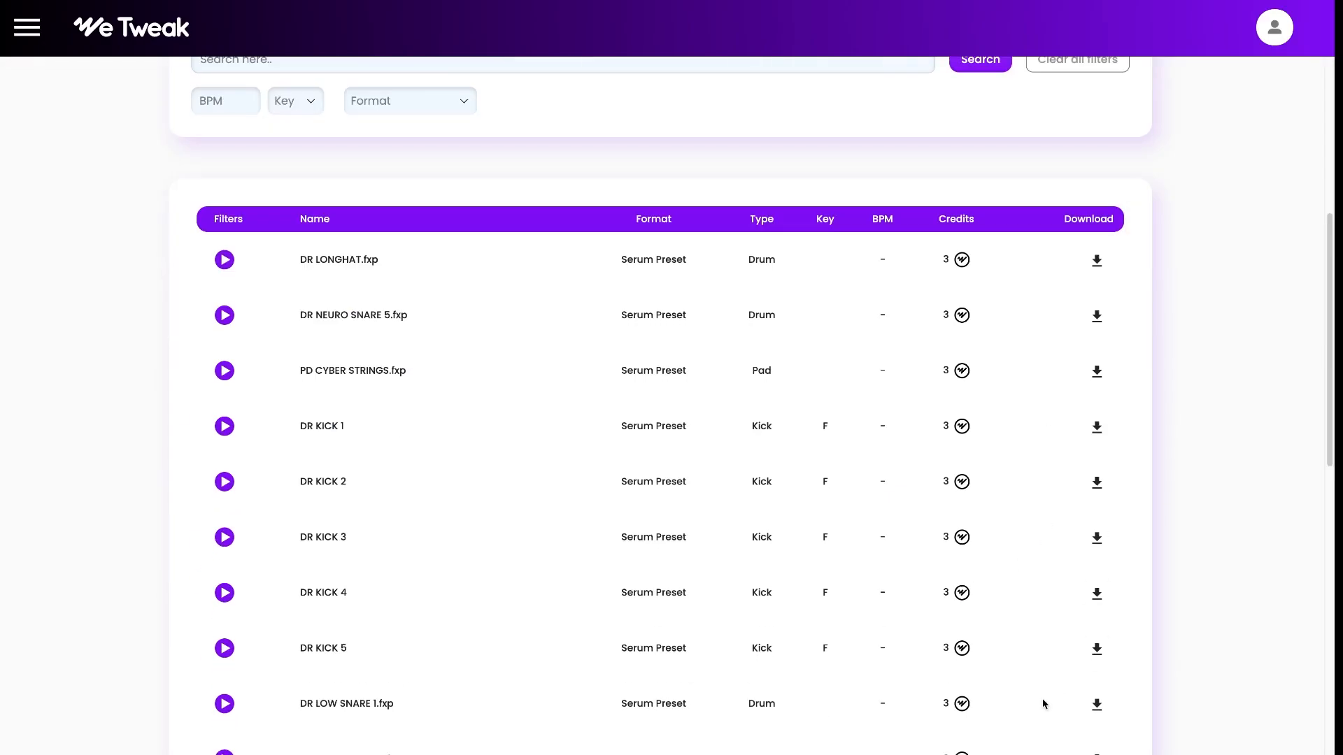
scroll(1043, 704, down, 9)
scroll(1028, 689, up, 12)
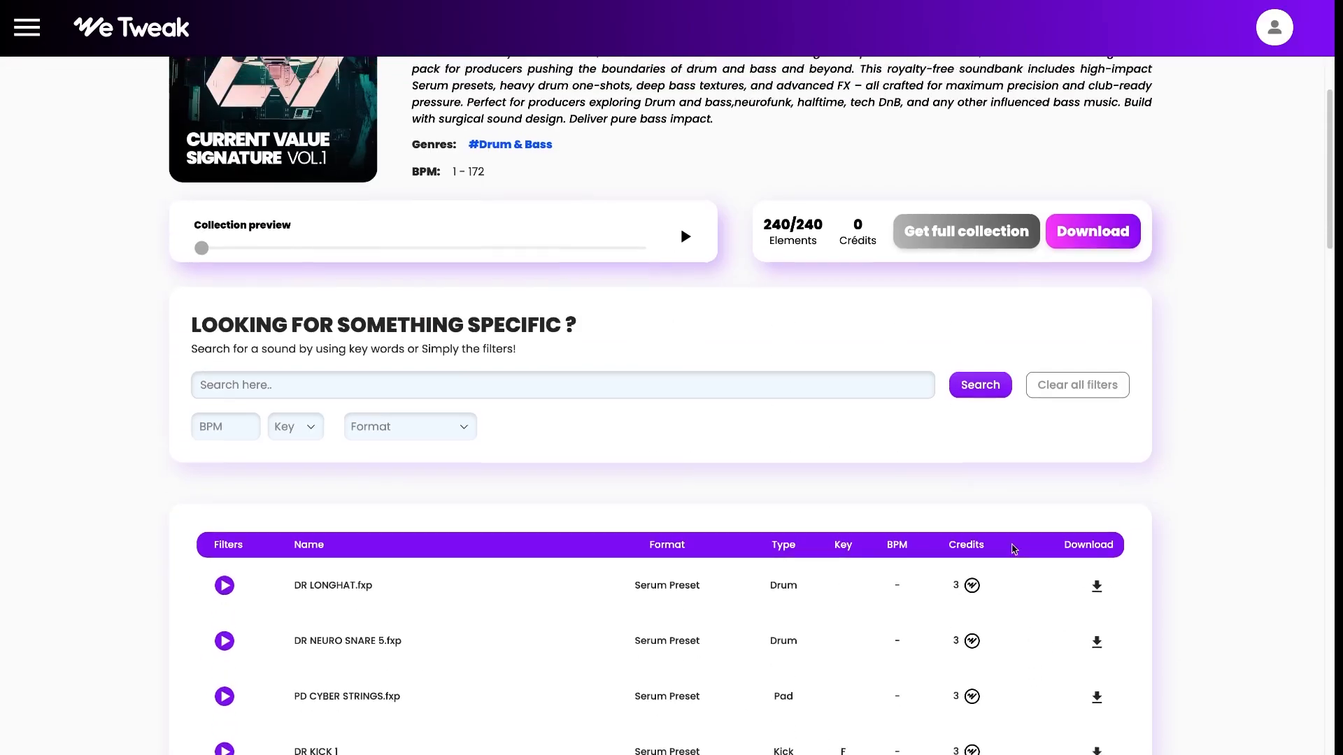
Step: Search the We Tweak sound collections for "current value" and open the Current Value Signature Vol.2 collection
scroll(1014, 549, down, 20)
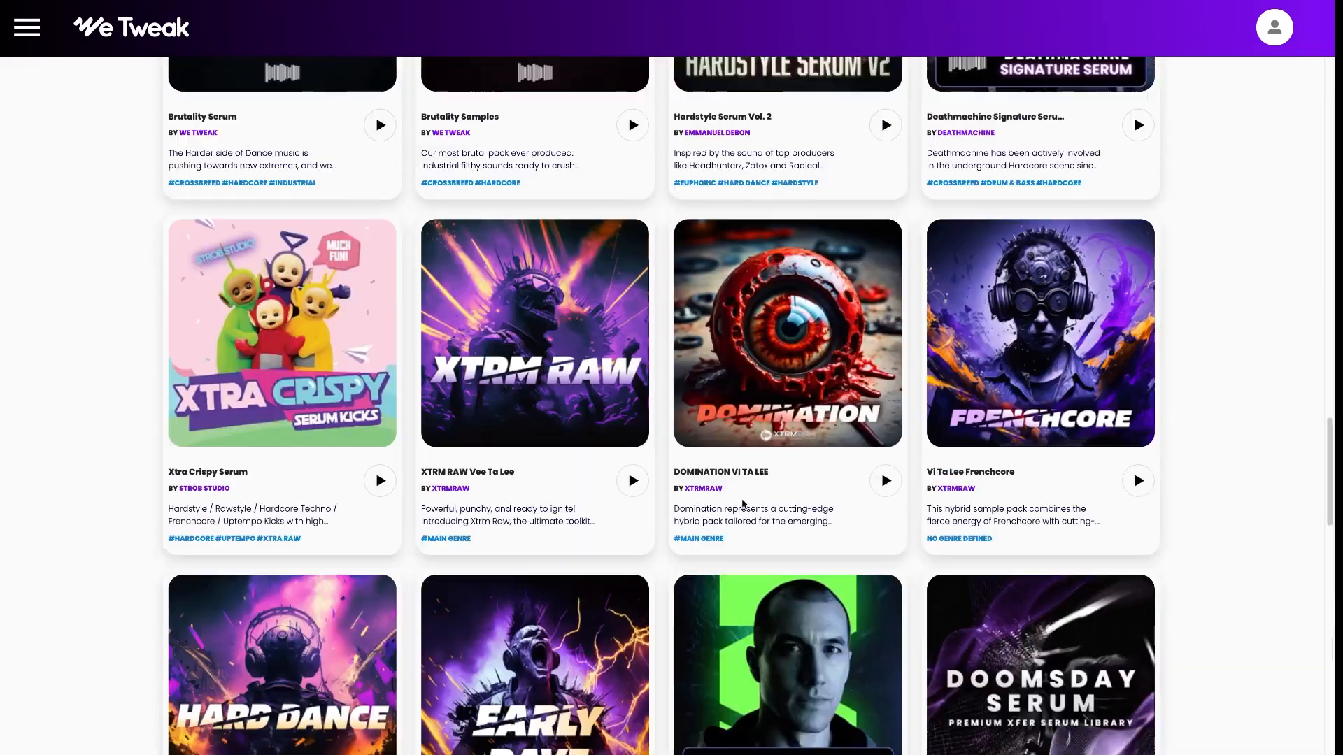
scroll(742, 502, down, 15)
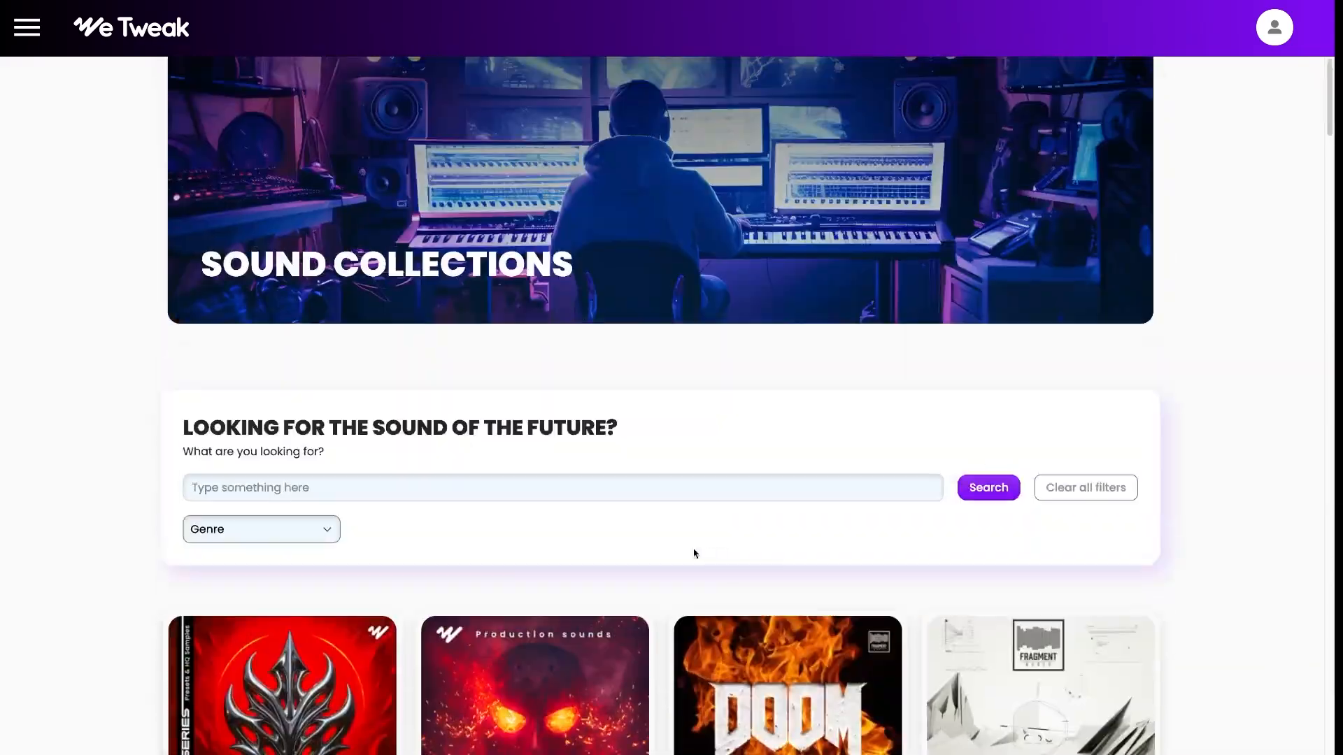
click(263, 530)
click(324, 486)
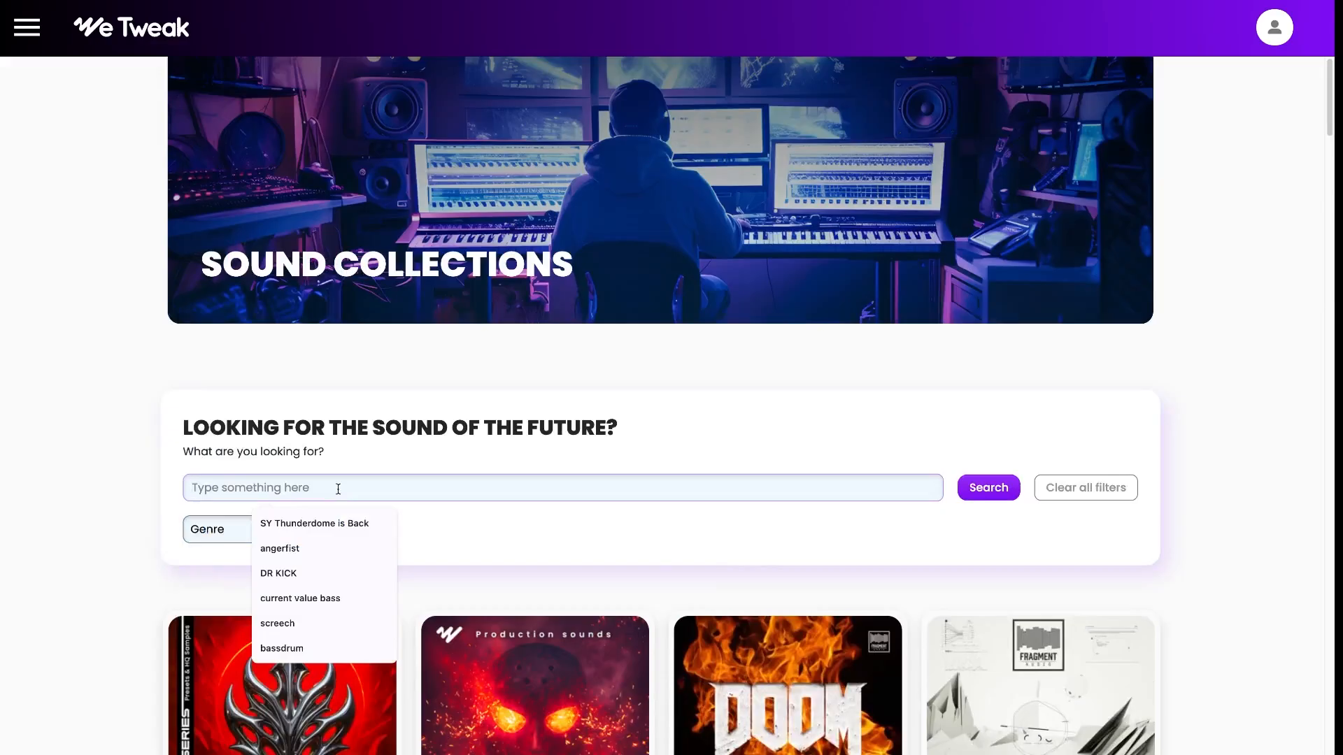
text(curren)
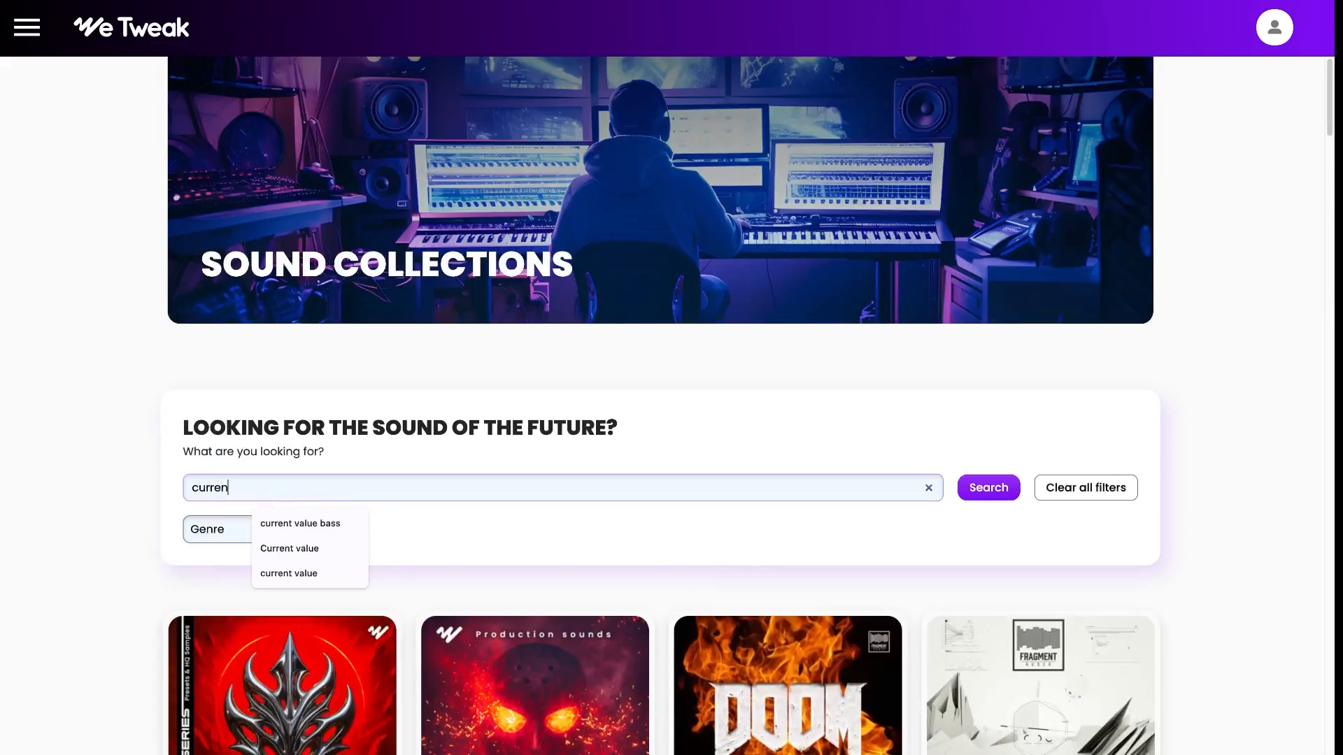
text(t value)
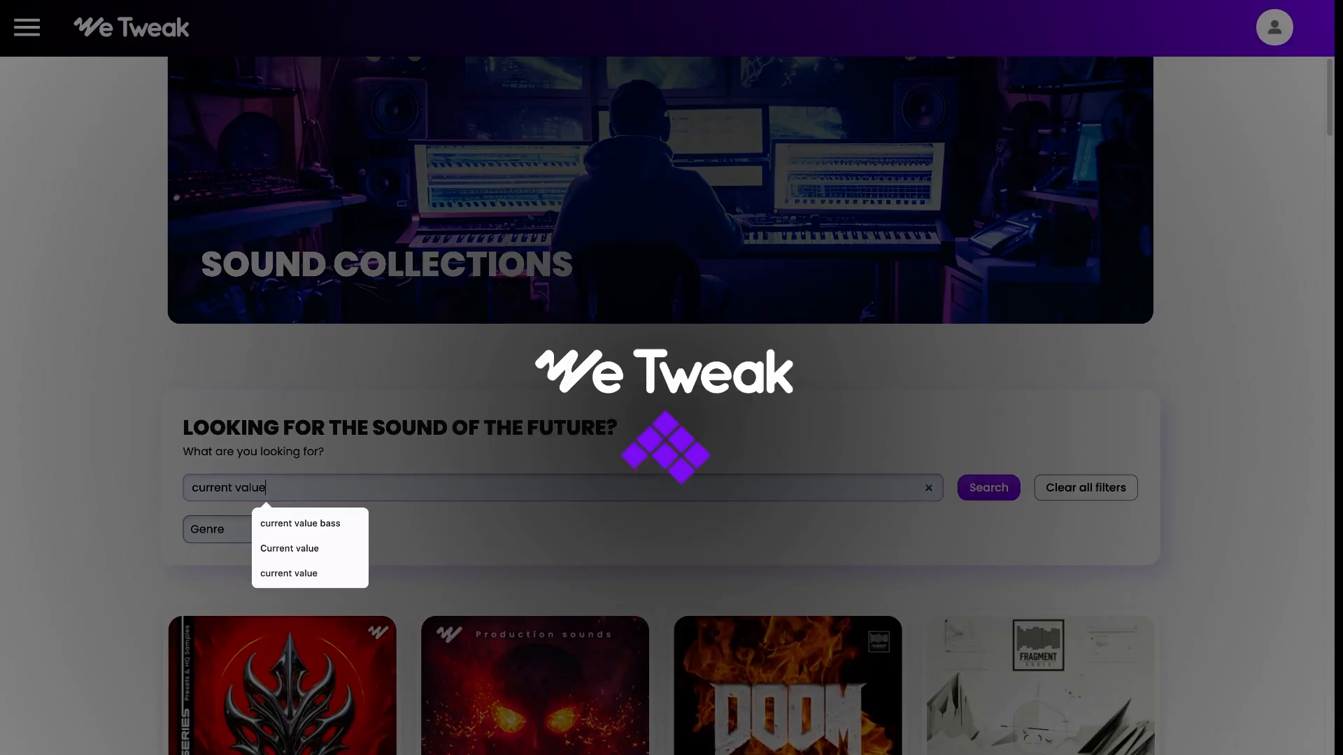
scroll(291, 477, down, 4)
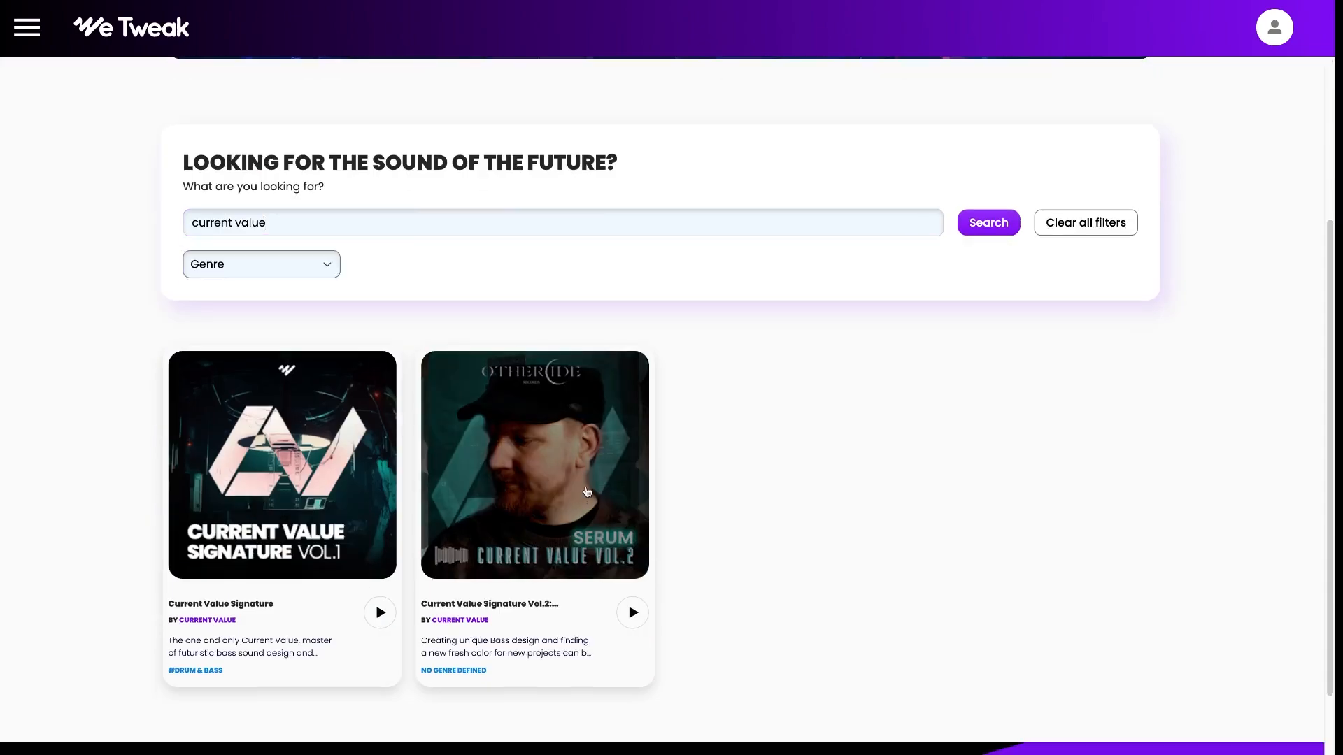
click(585, 486)
scroll(586, 477, down, 4)
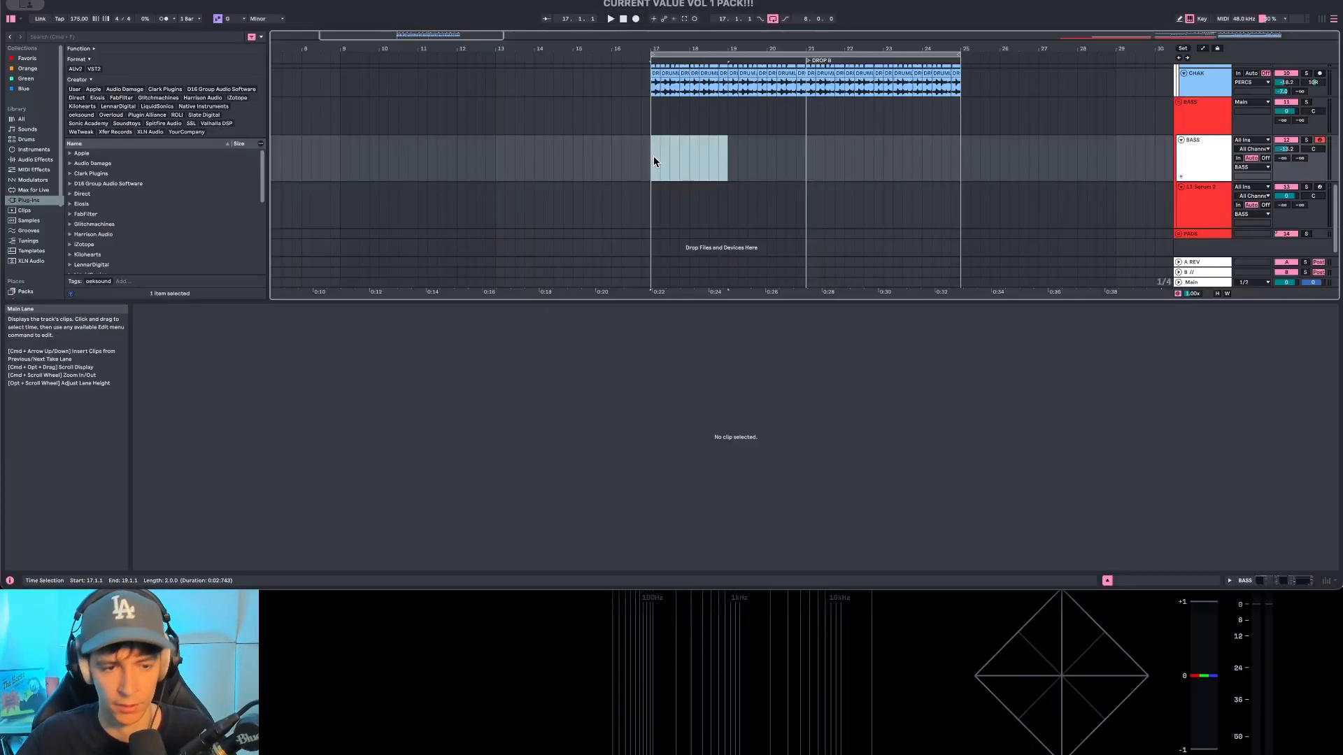
Step: Insert an empty two-bar MIDI clip on the BASS track, starting at bar 17, and audition its instrument
right_click(653, 161)
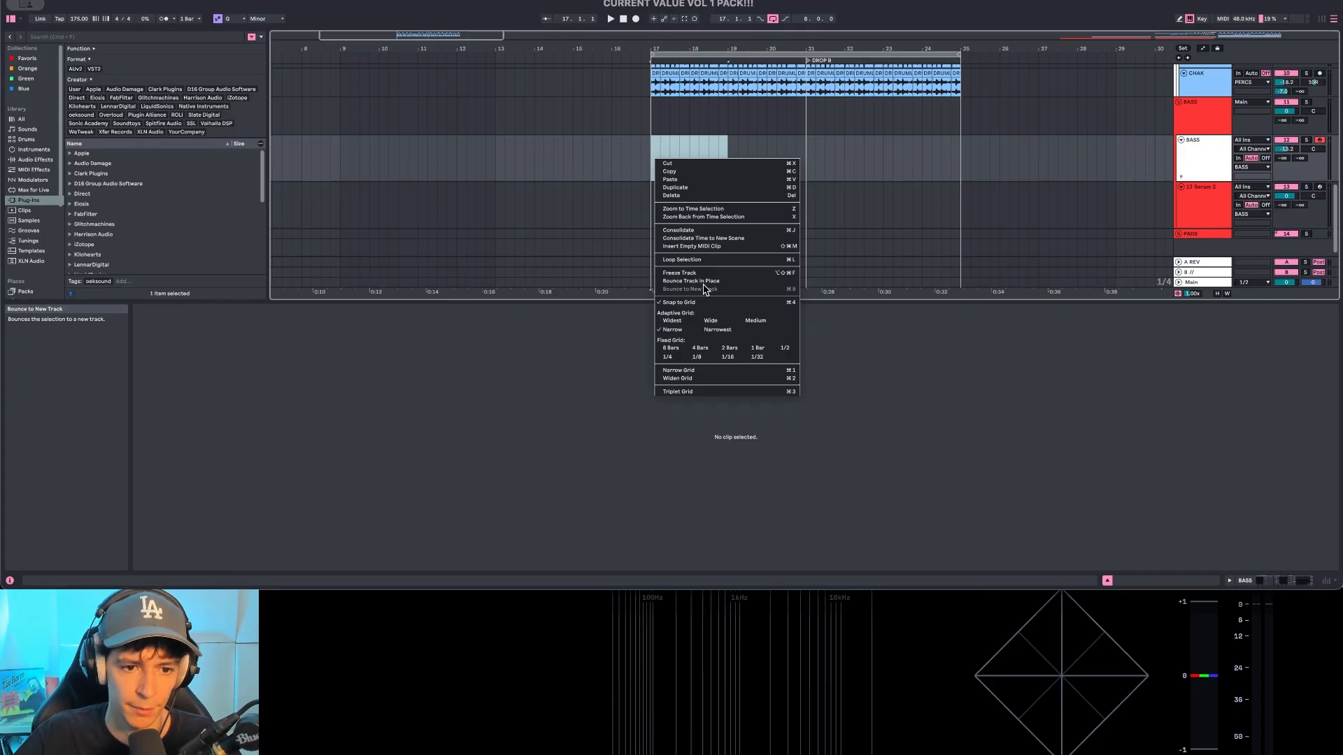
click(719, 246)
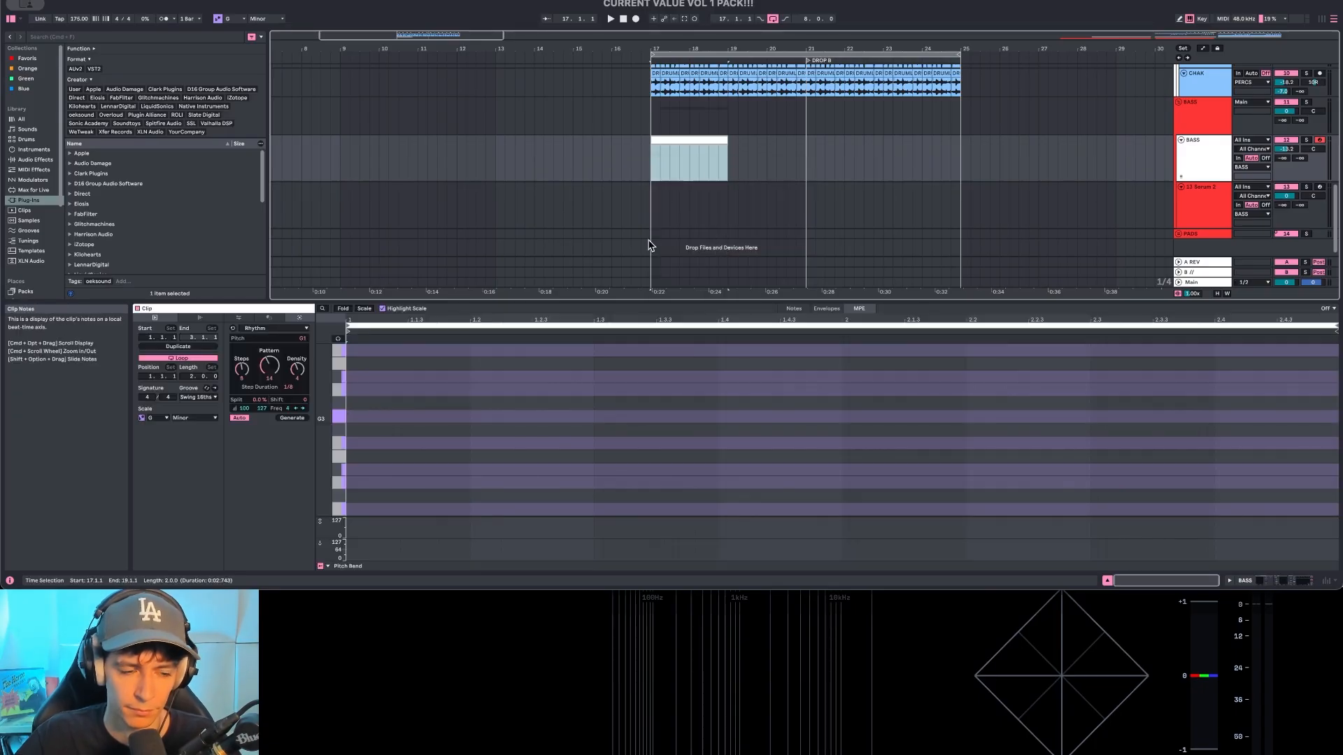
click(661, 159)
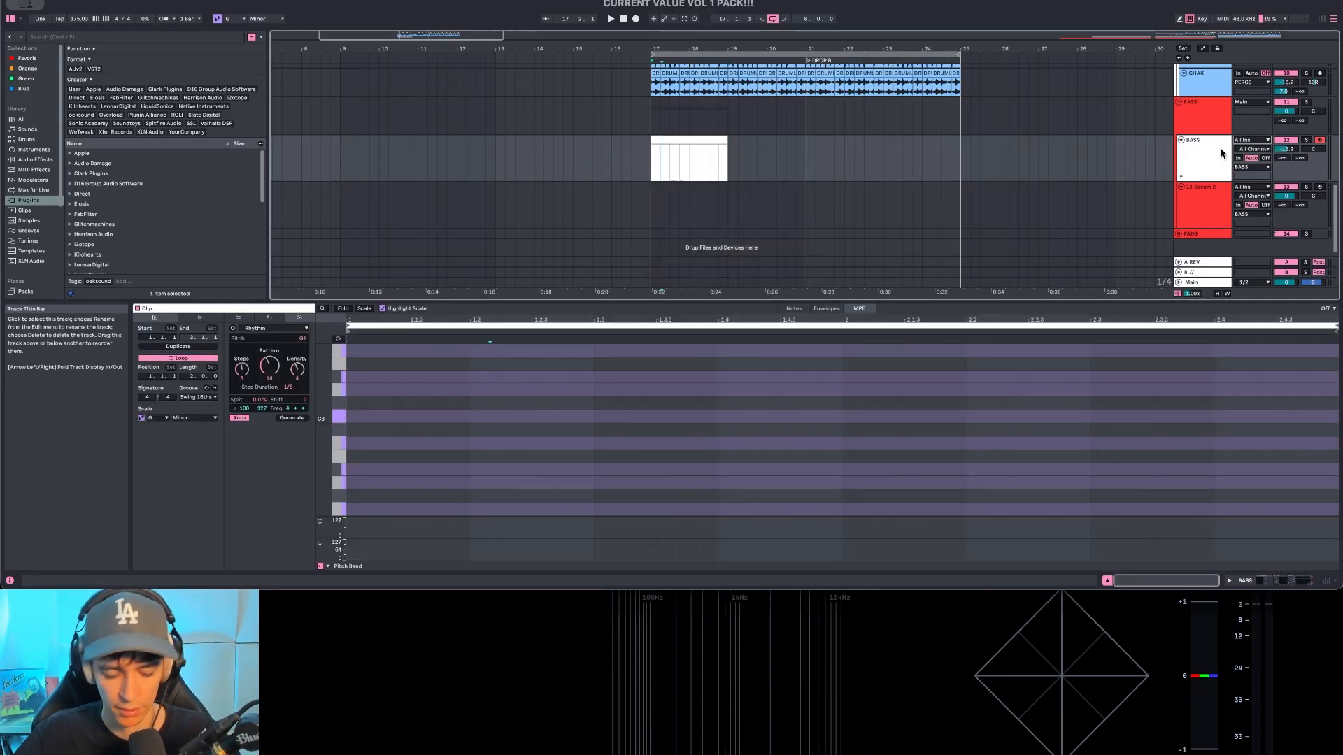
key(a)
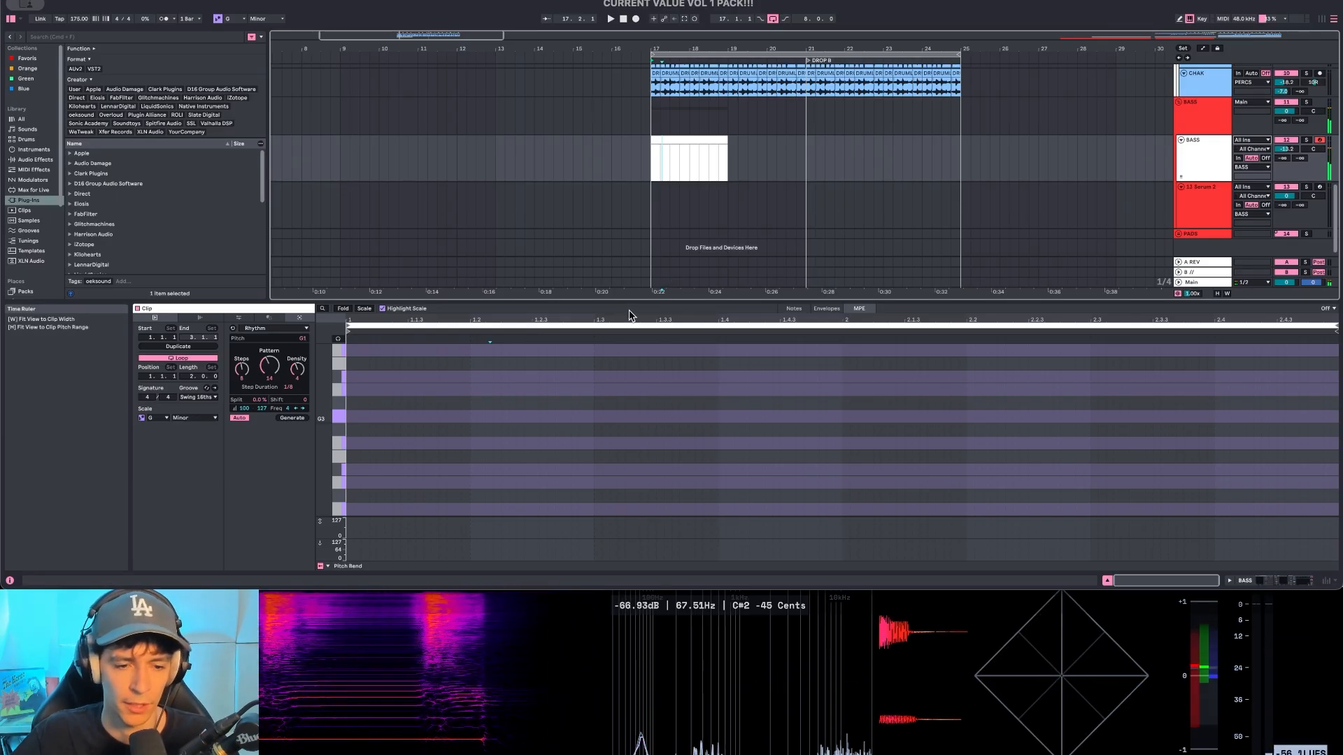
Step: Add one note spanning the whole two-bar clip, lower it to G1, and play it back
double_click(351, 418)
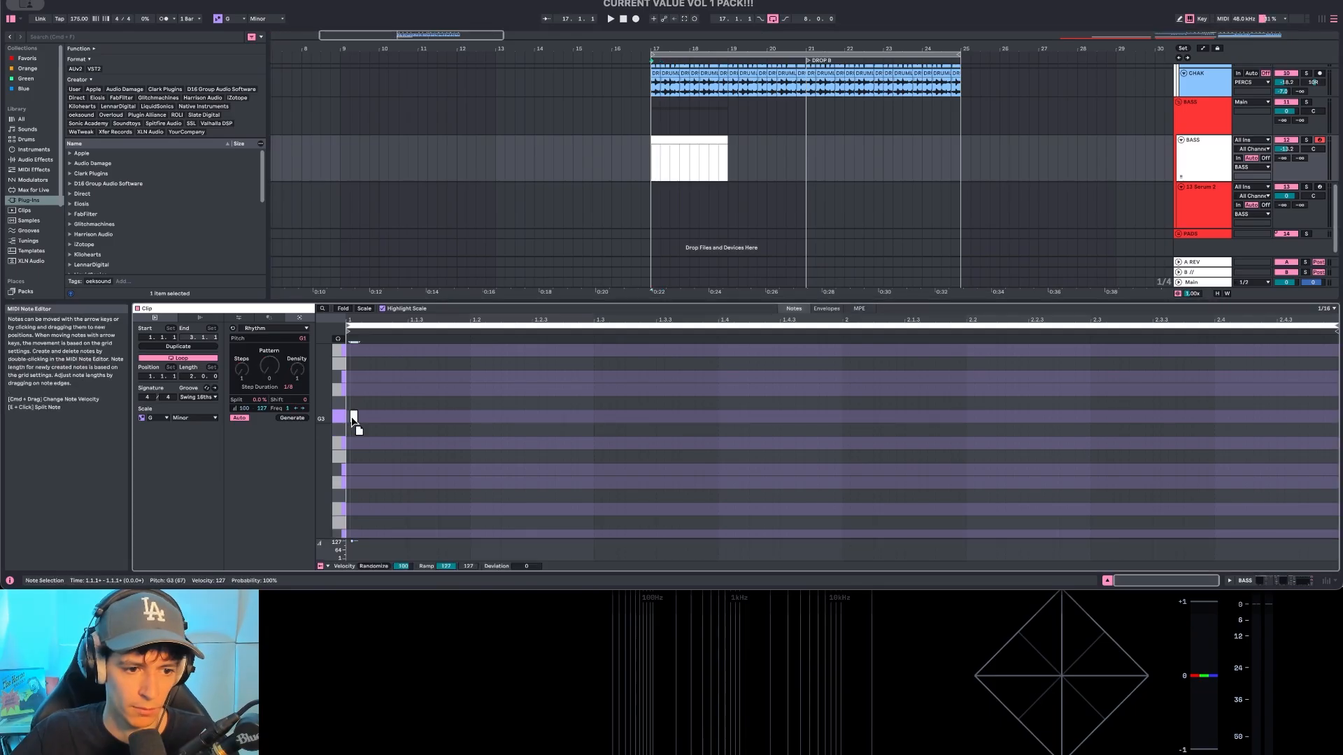
drag(351, 417, 1328, 424)
key(space)
key(shift+Down)
key(shift+Down)
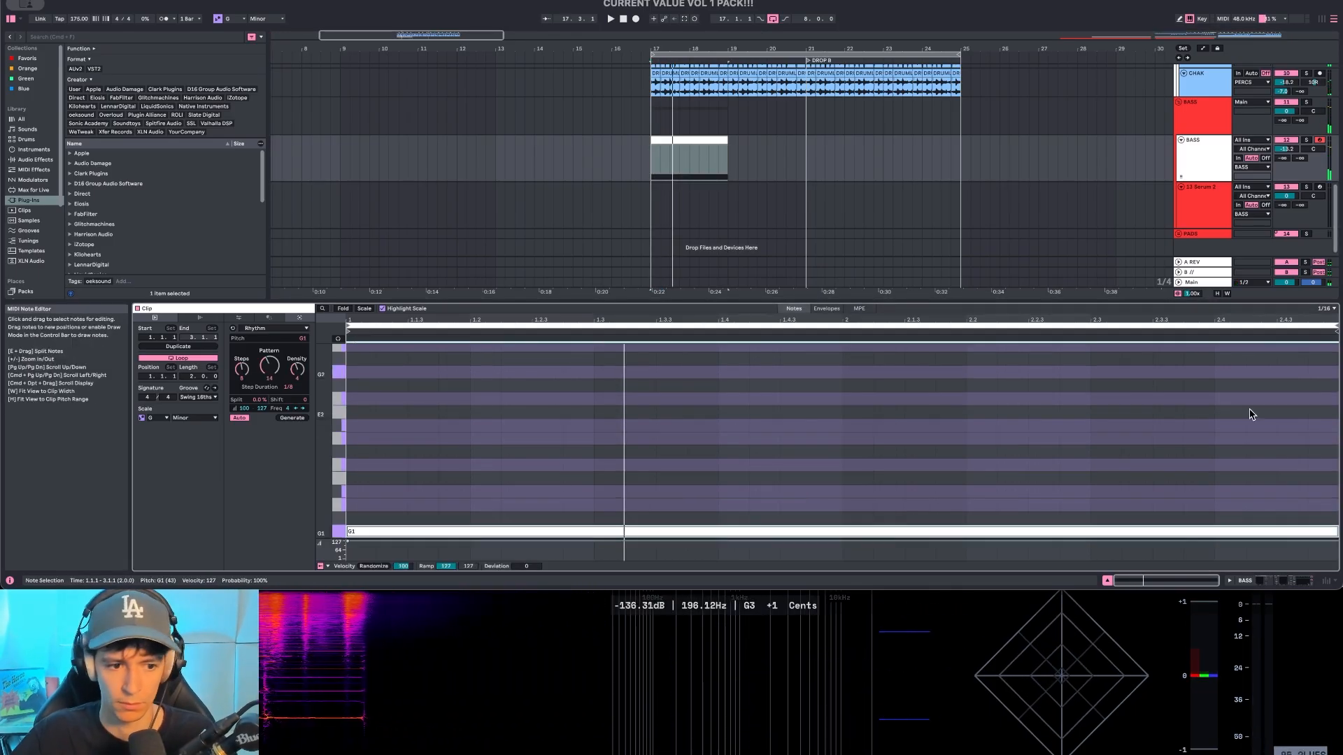
key(space)
scroll(783, 451, down, 3)
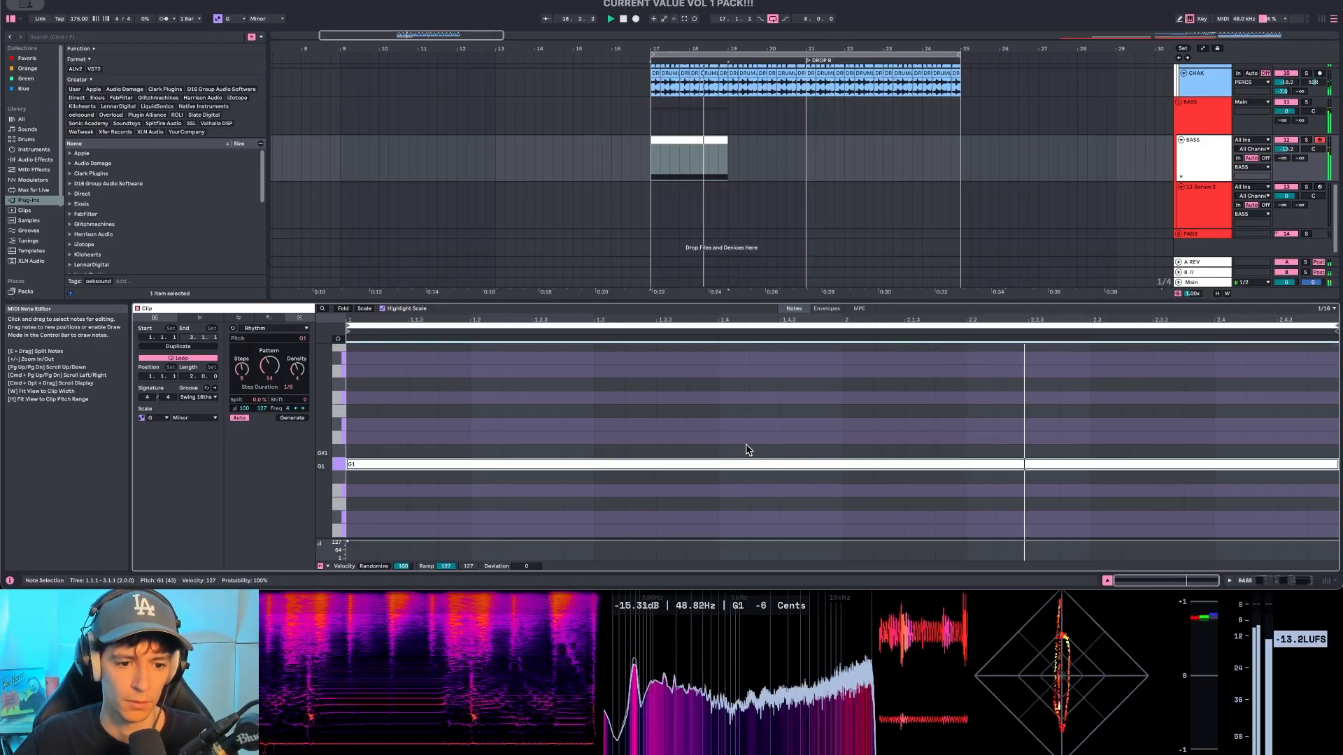
scroll(685, 447, down, 1)
Step: Draw an MPE pitch bend on the G1 note, rising about 1.9 semitones at beat 2 and falling back near beat 4
click(860, 309)
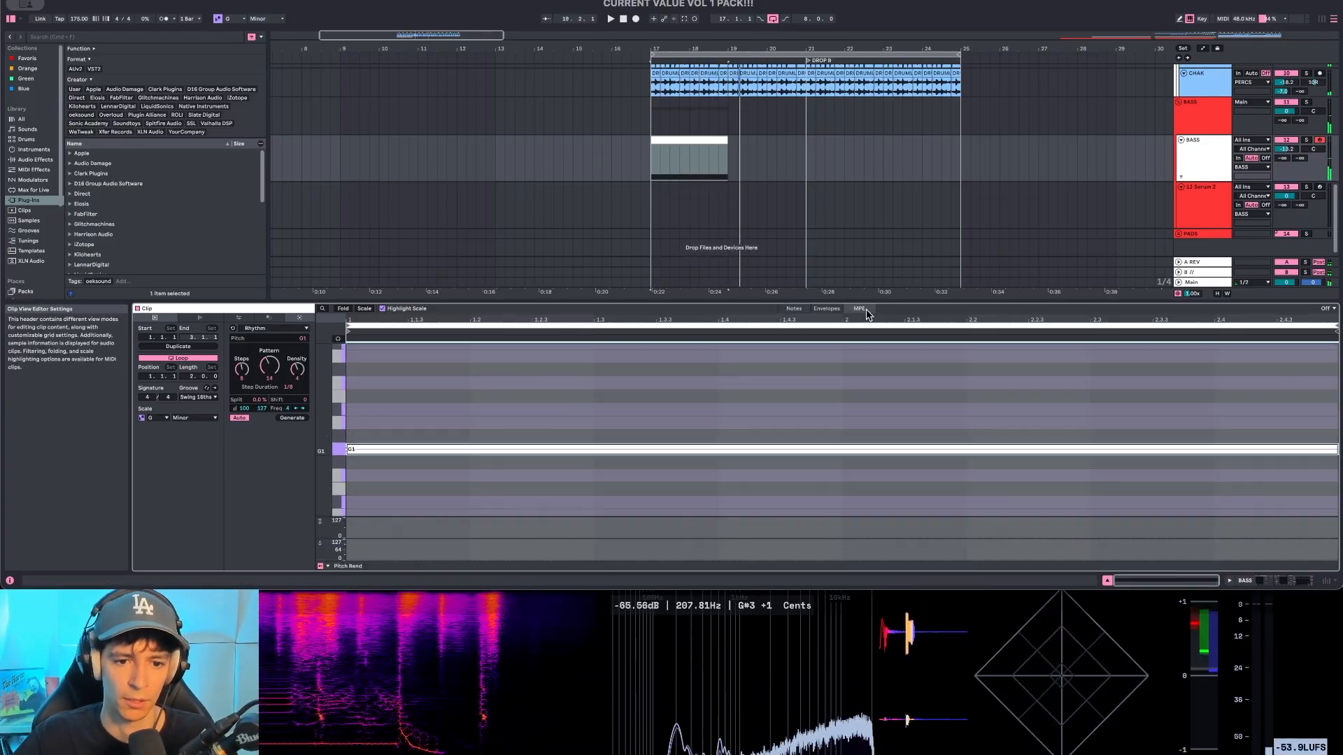
key(space)
click(470, 449)
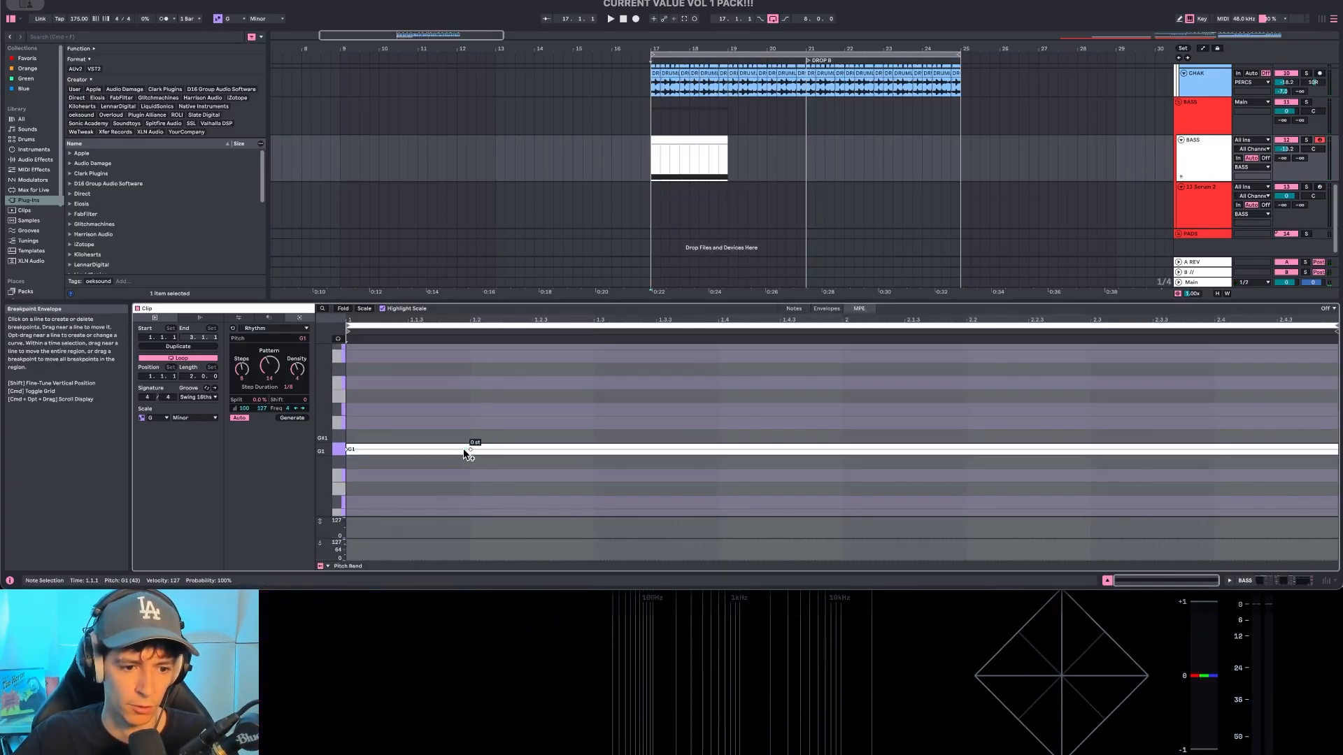
drag(444, 451, 479, 424)
click(610, 450)
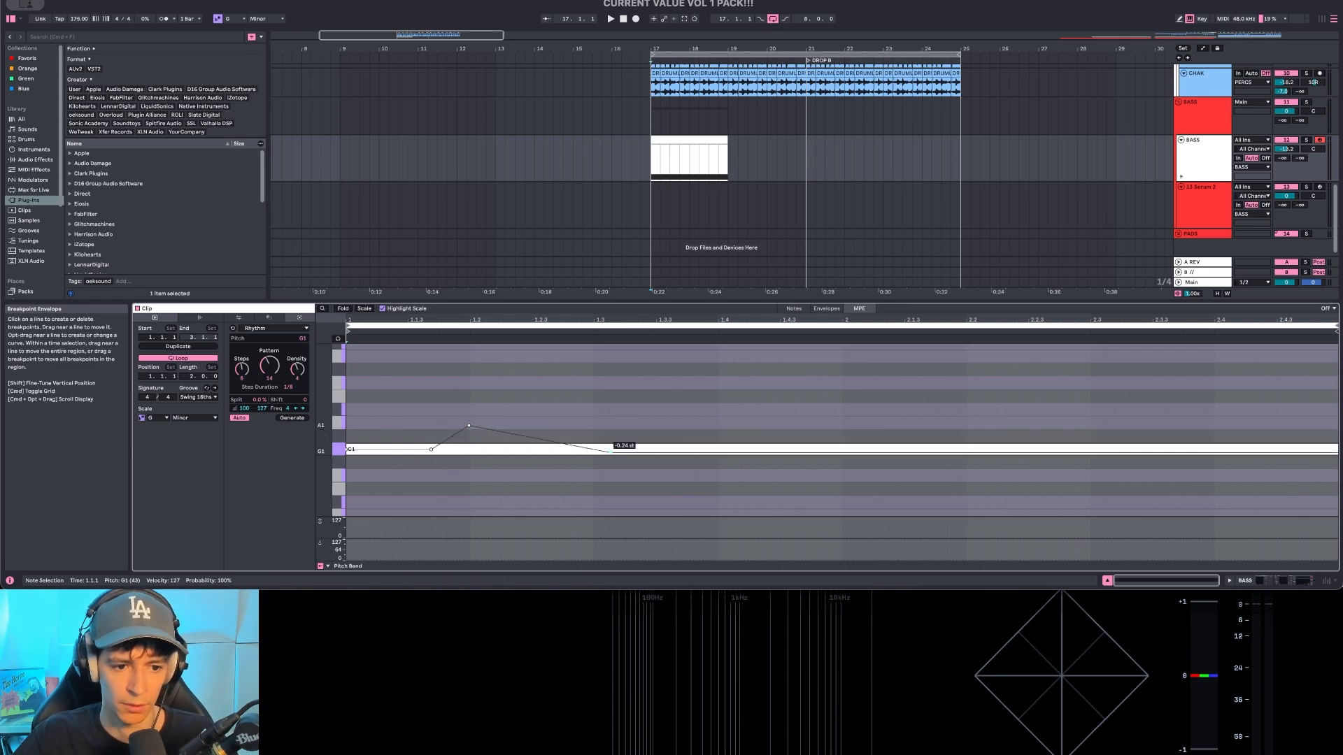
drag(596, 449, 713, 447)
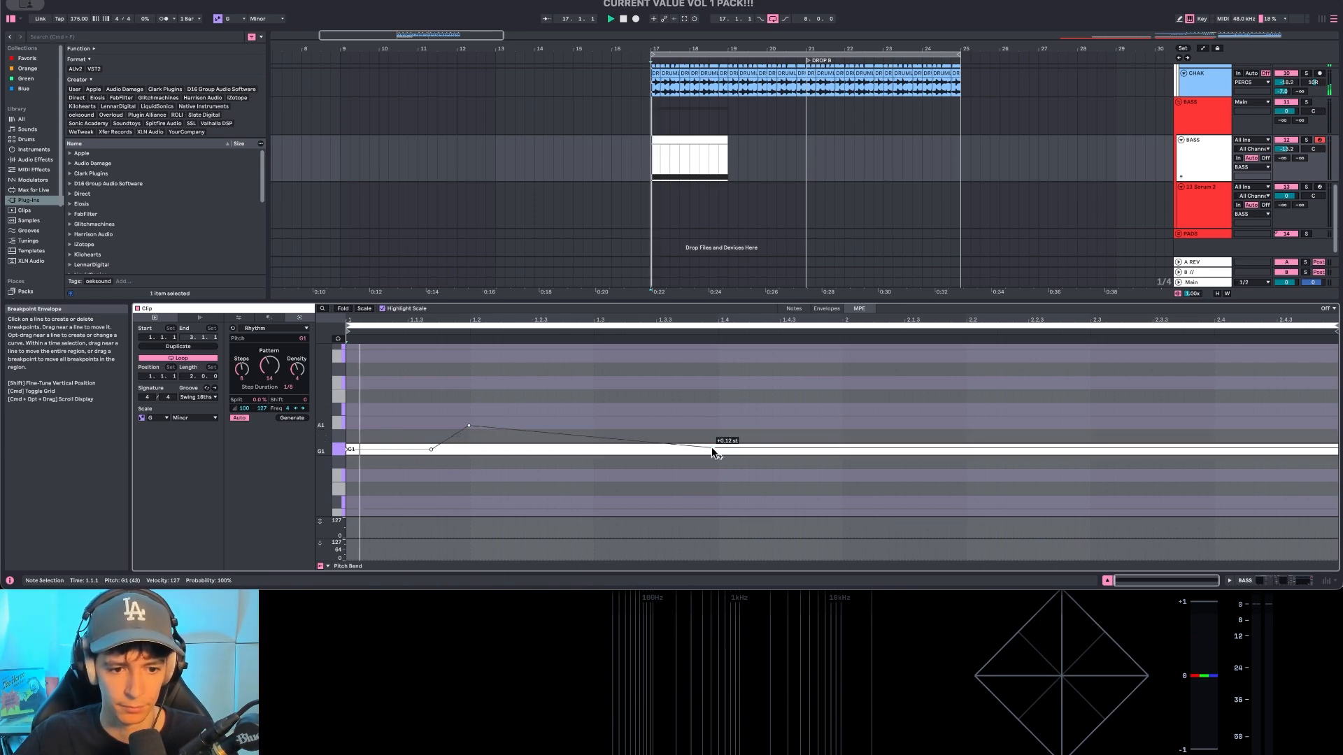
Step: Curve the rising and falling segments of the pitch bend and audition the bass from bar 17
key(space)
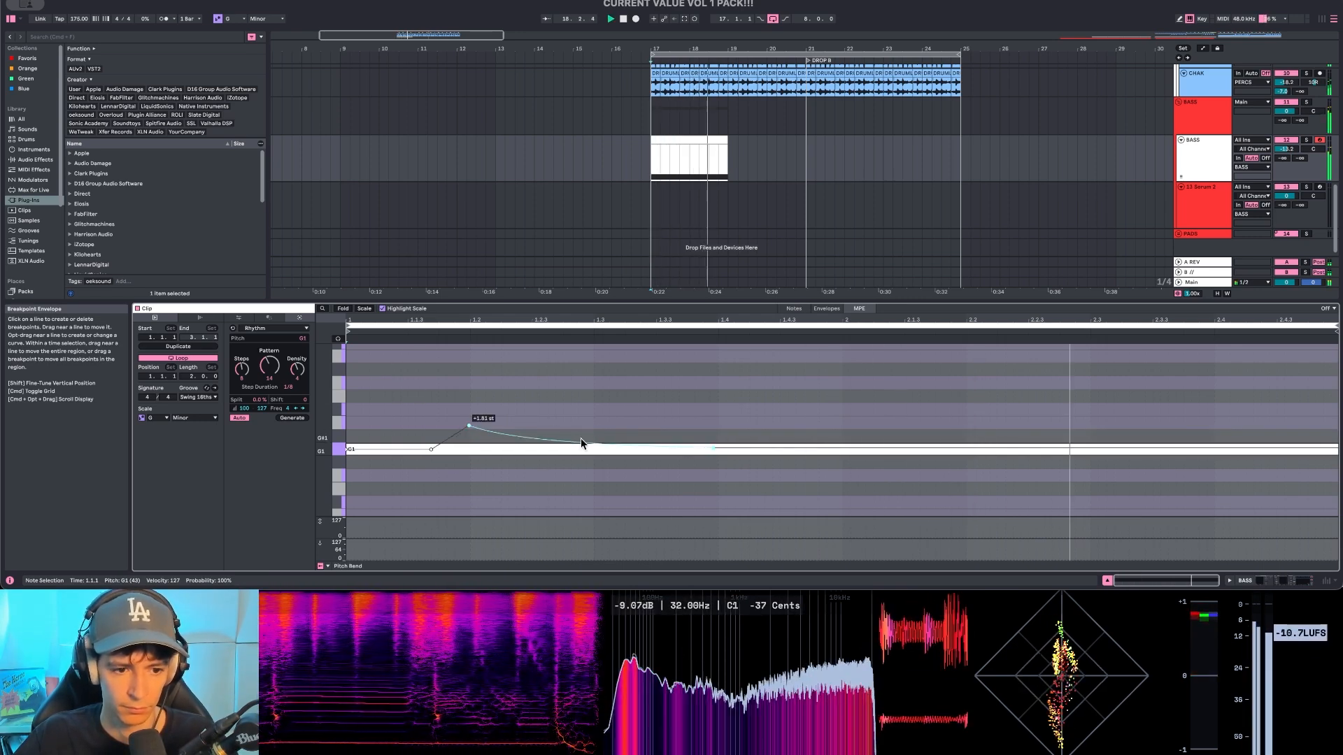
drag(458, 432, 457, 437)
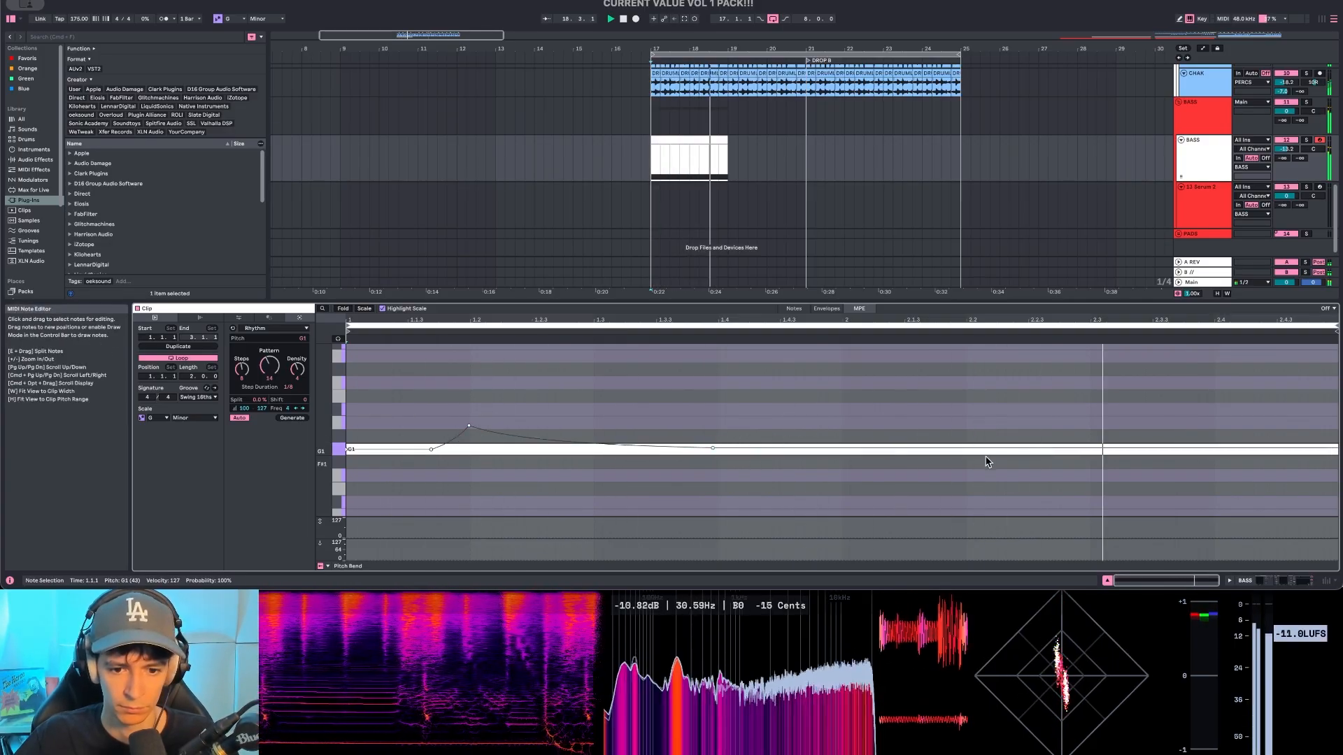
key(space)
key(space)
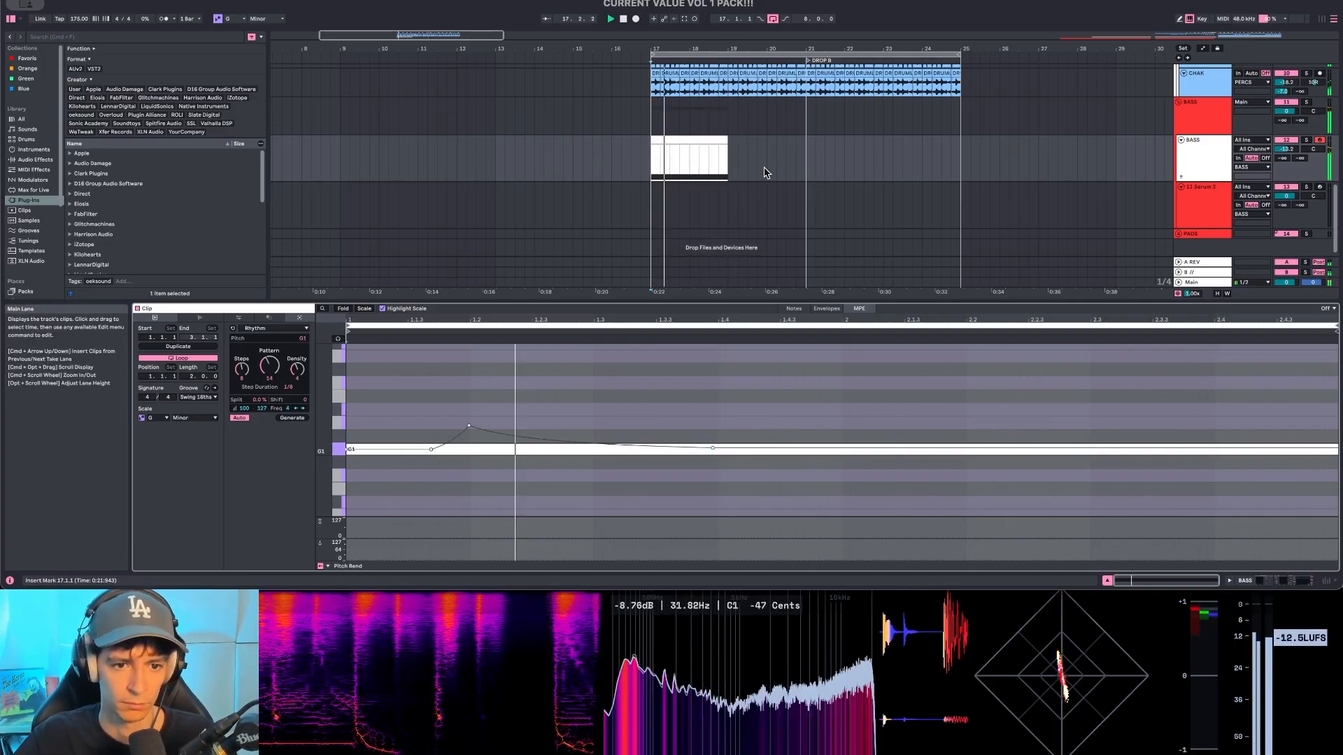
Step: Duplicate the two-bar BASS clip so the copy fills bars 19 to 21
click(717, 139)
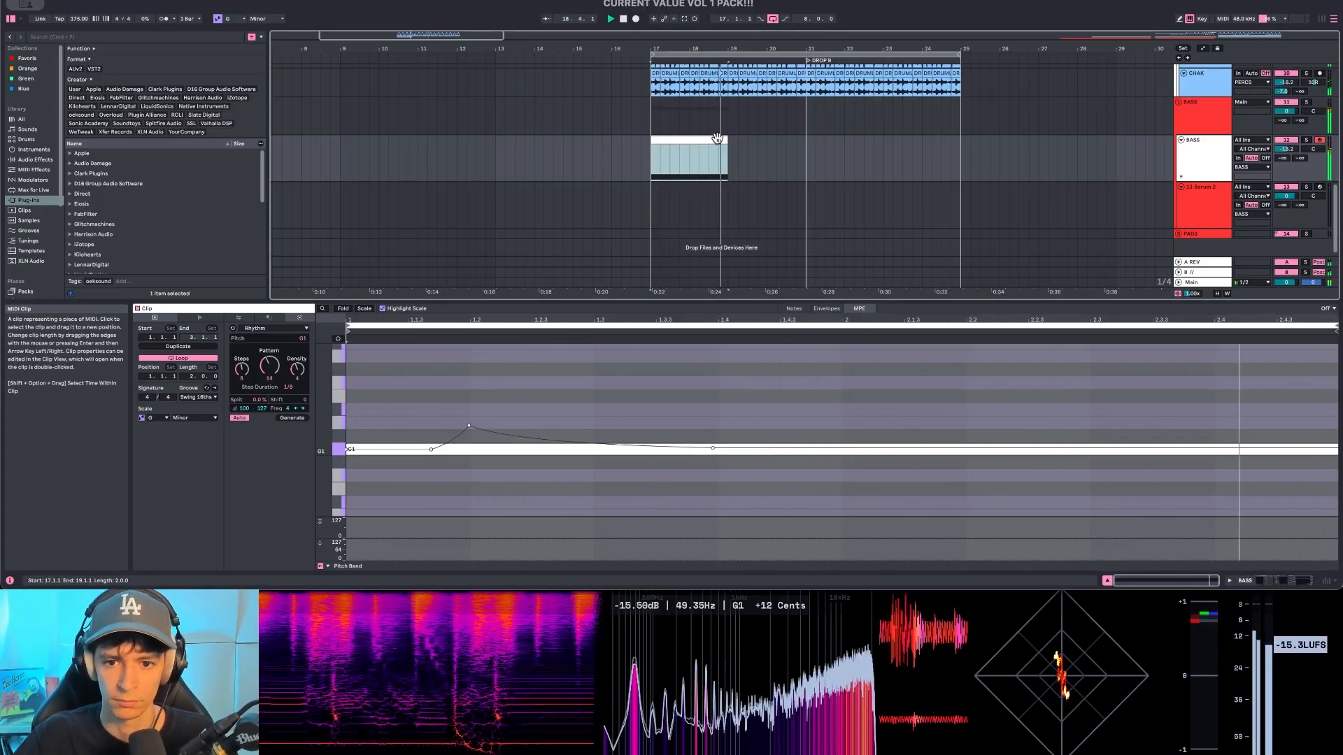
key(space)
key(super+d)
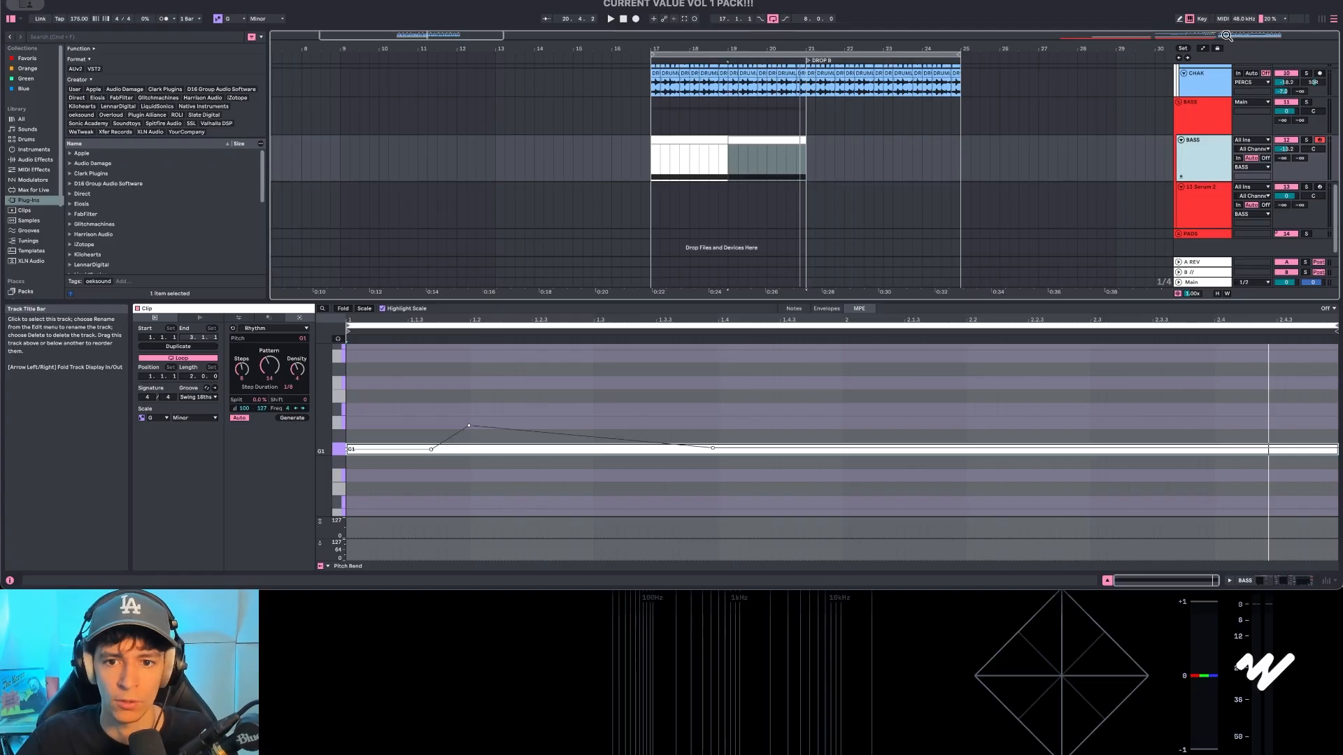
Step: Show the arrangement's automation lanes and open the BASS track's Serum 2 window, repositioning it on screen
click(1204, 49)
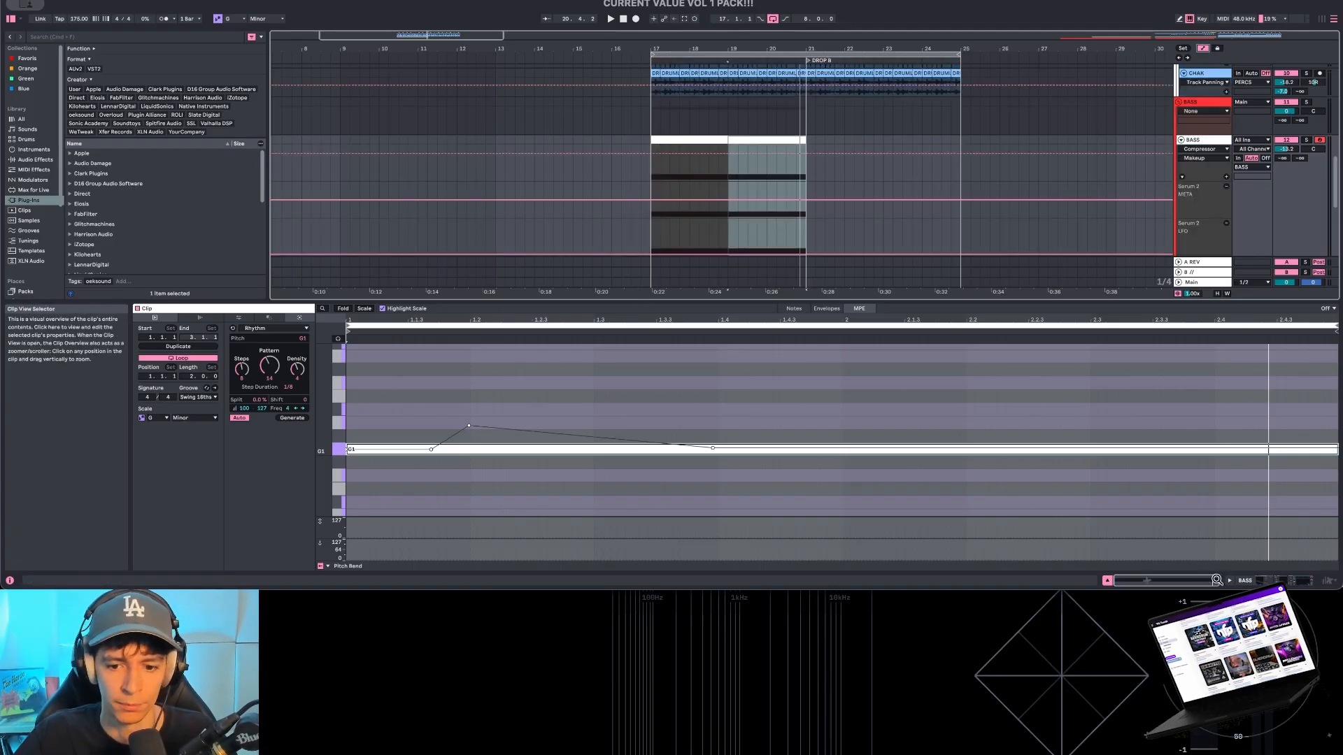
key(shift+Tab)
click(155, 475)
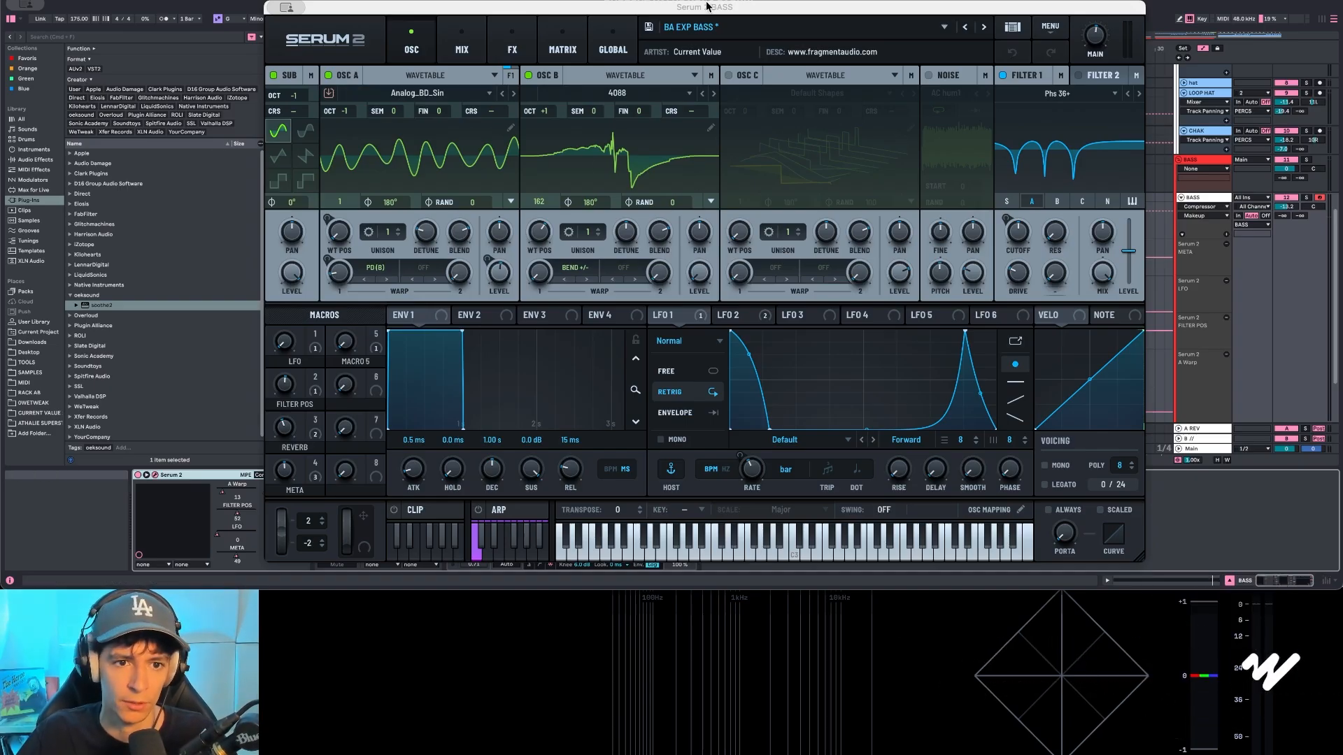
drag(707, 6, 661, 487)
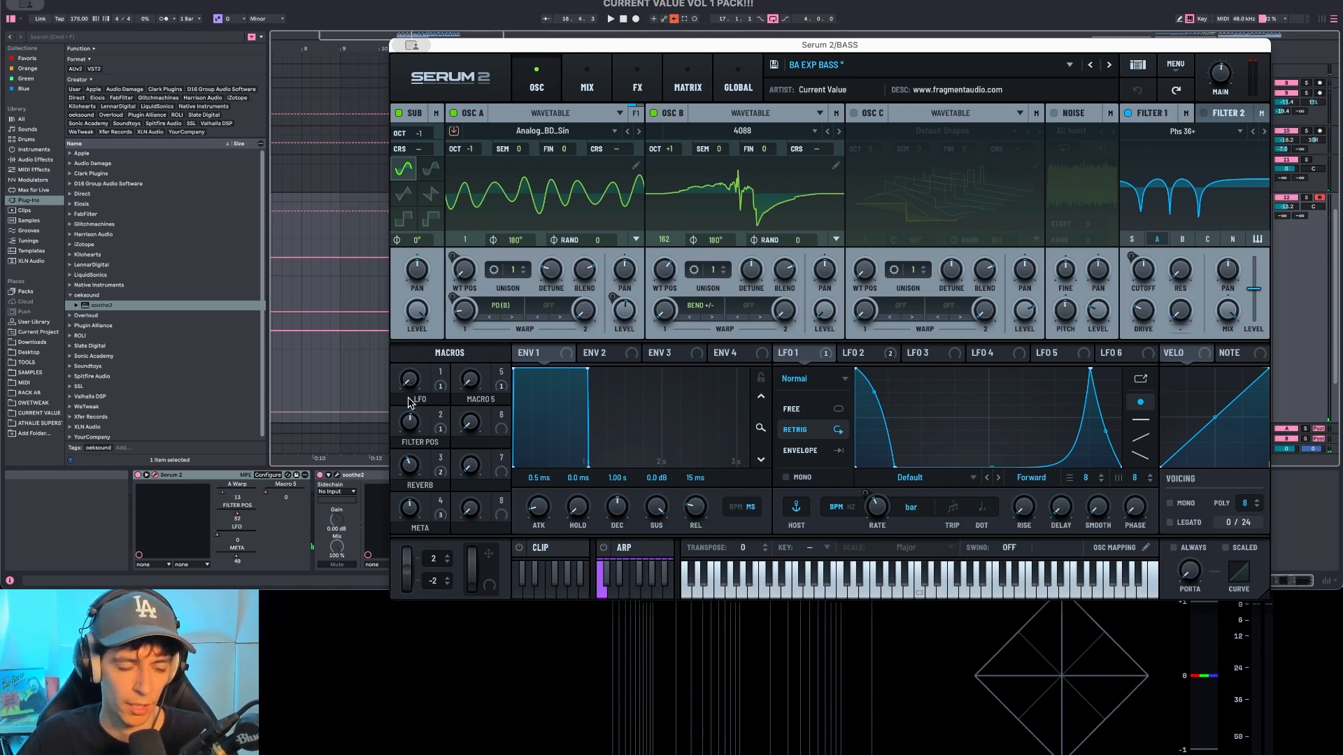
Step: Audition the BA EXP BASS patch with its LFO macro and examine the patch's effects chain
key(space)
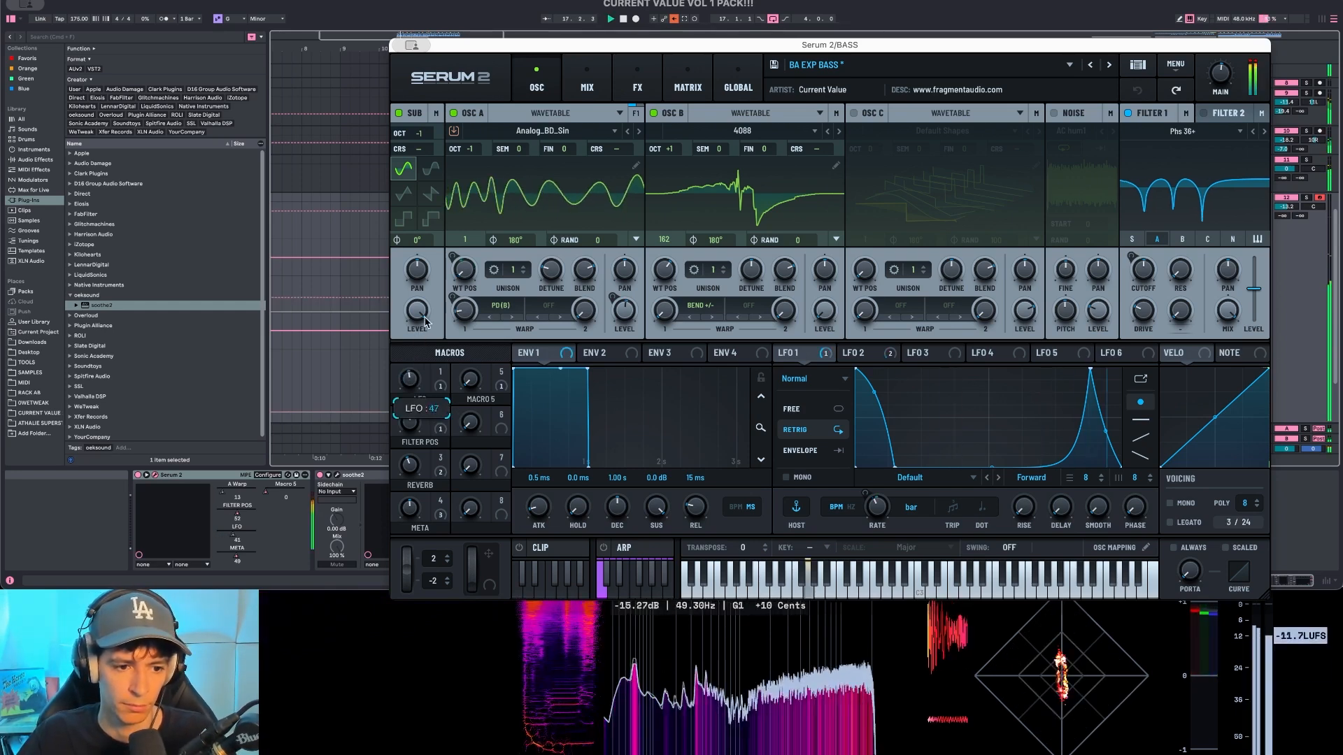
key(space)
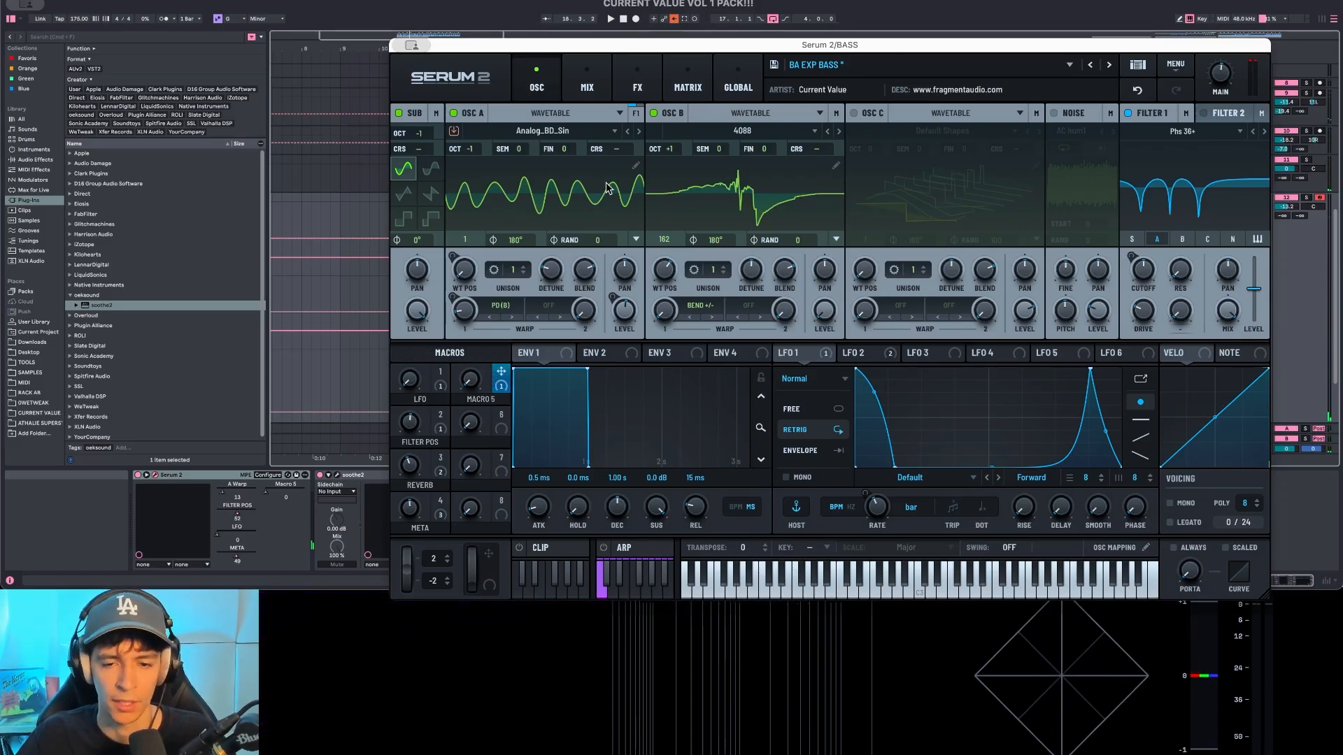
click(586, 72)
click(621, 72)
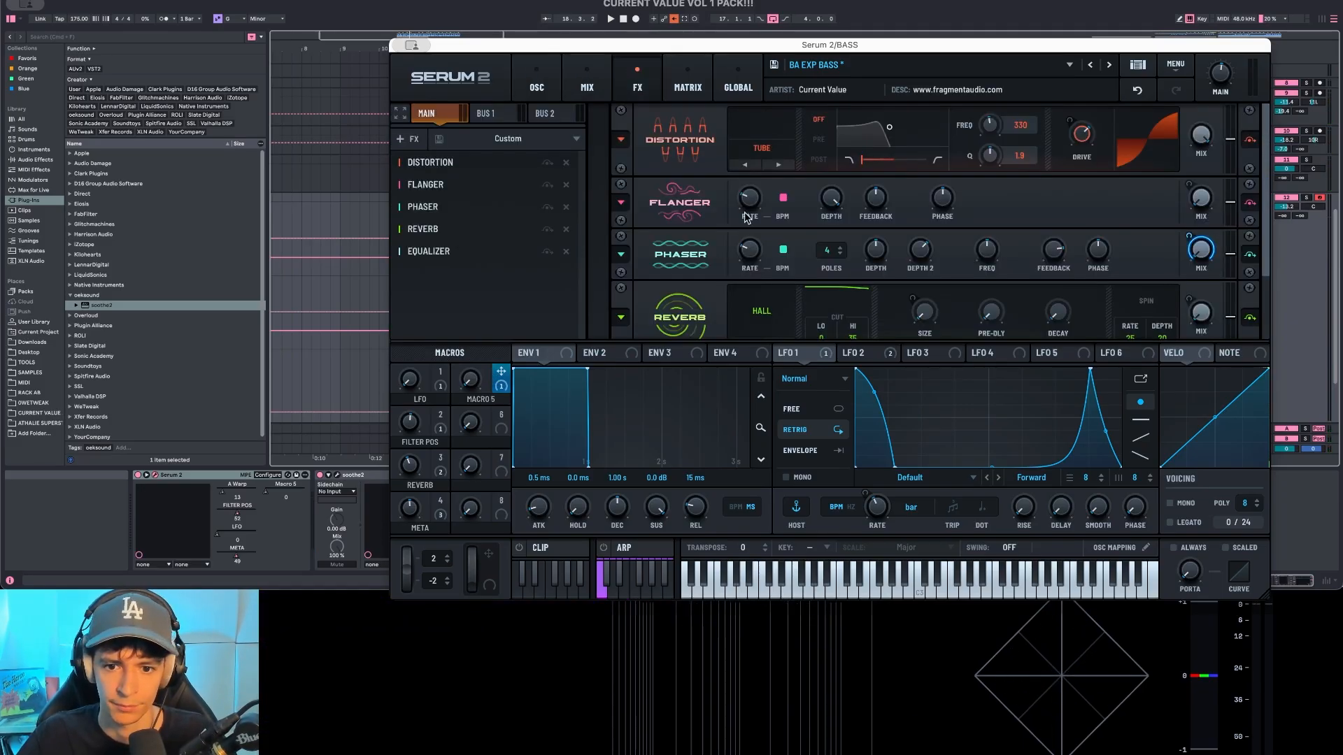
key(space)
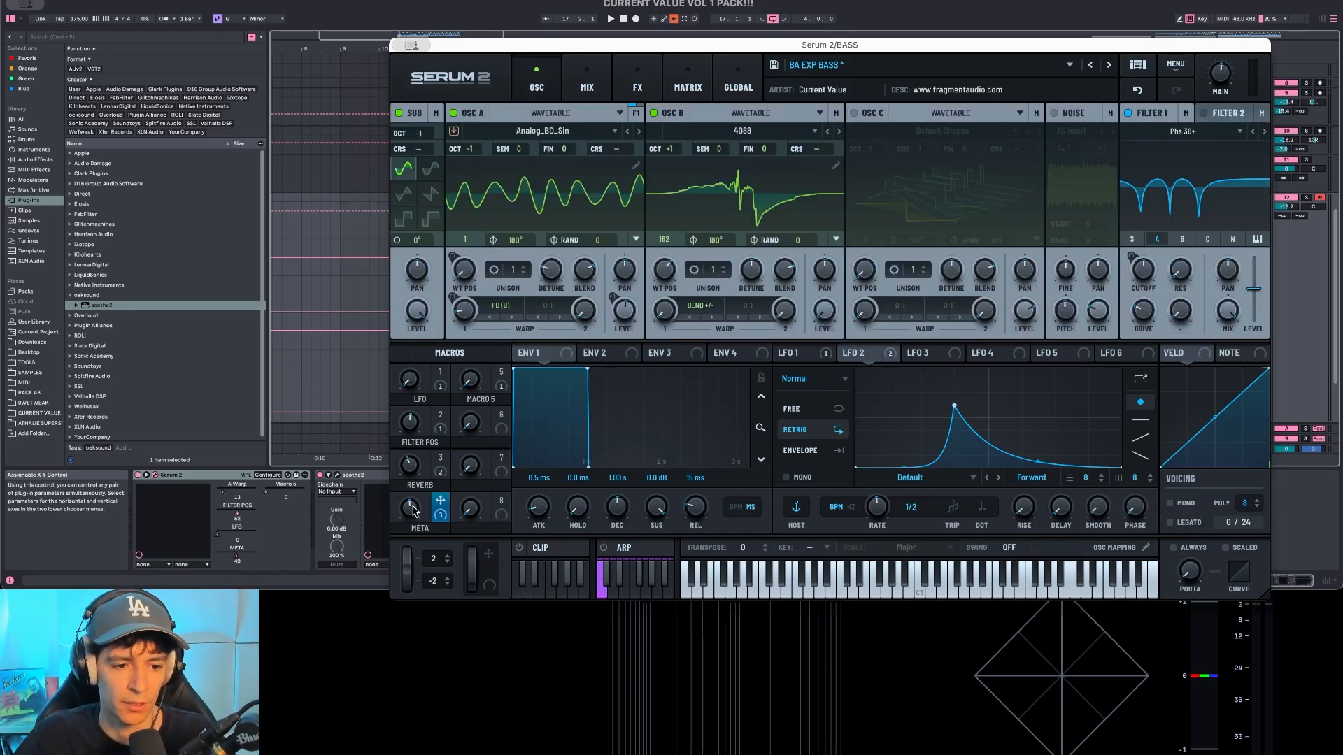
Step: Try a different META macro amount in Serum 2 during playback, and undo the macro changes
drag(413, 510, 431, 556)
key(space)
key(space)
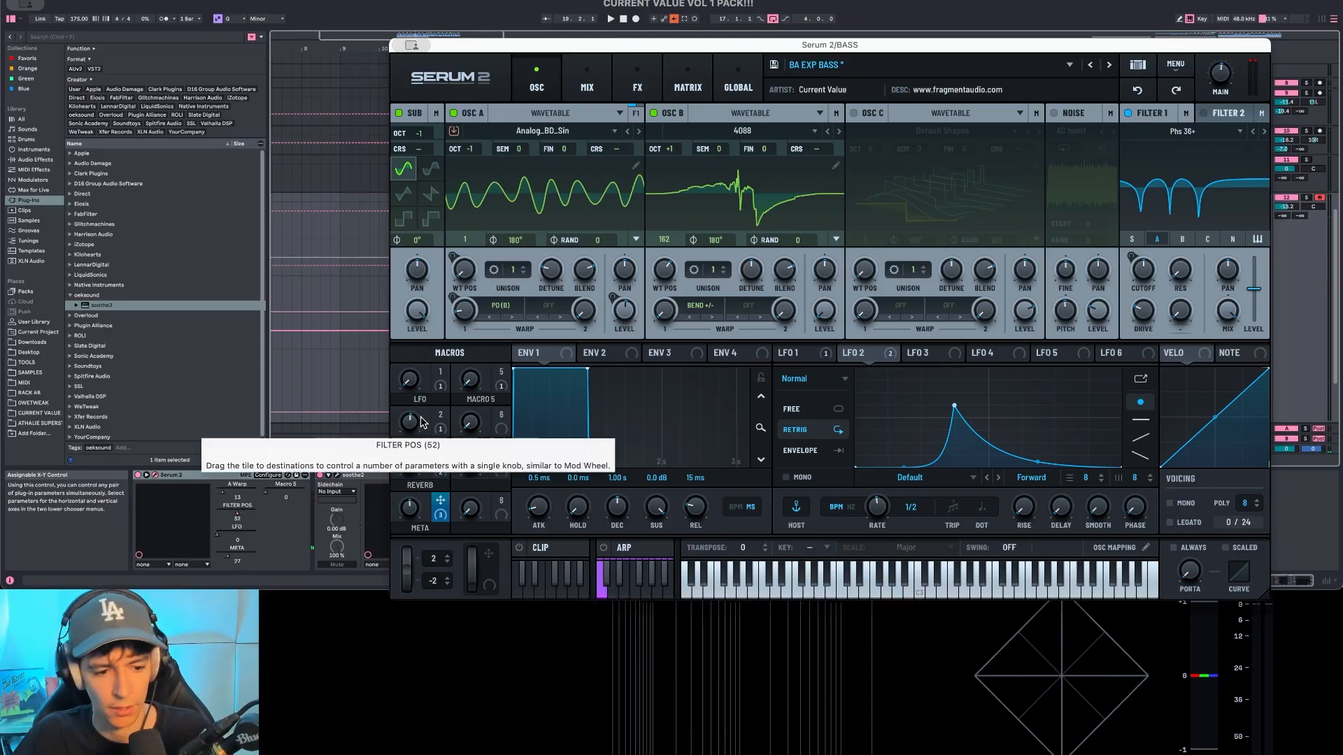
key(super+z)
key(super+z)
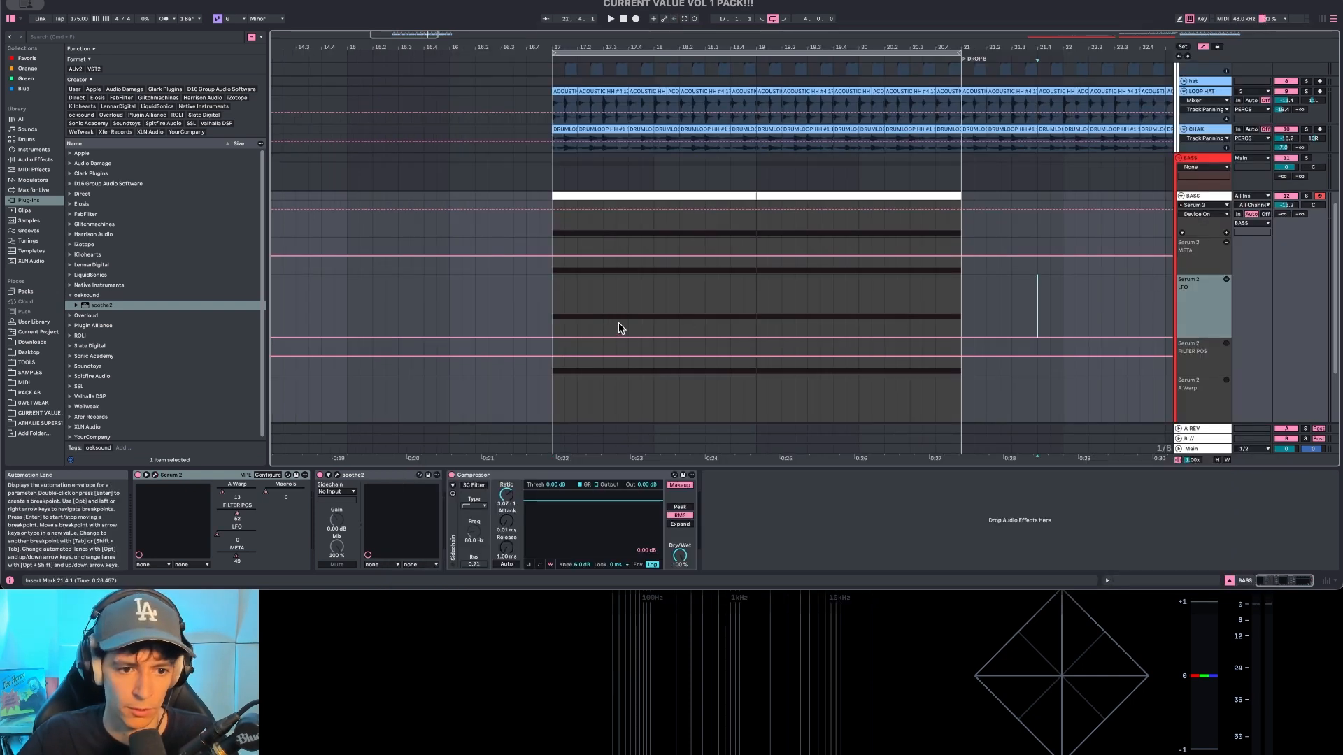
Step: On the BASS track's Serum 2 LFO automation lane, draw a ramp up to 0.71 across the last eighth note before bar 18, and audition it
key(space)
mouse_move(560, 339)
mouse_down()
mouse_move(563, 279)
mouse_move(559, 339)
mouse_up()
key(space)
click(654, 300)
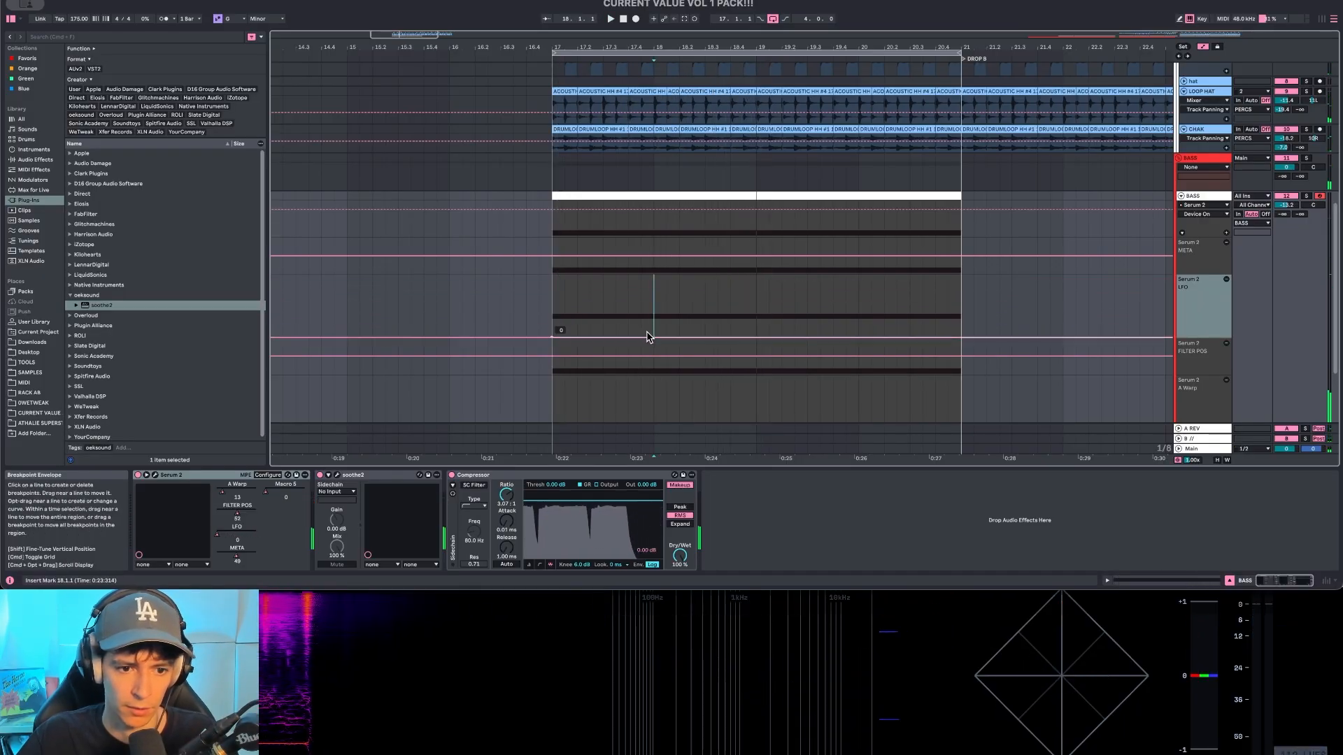
key(b)
click(651, 293)
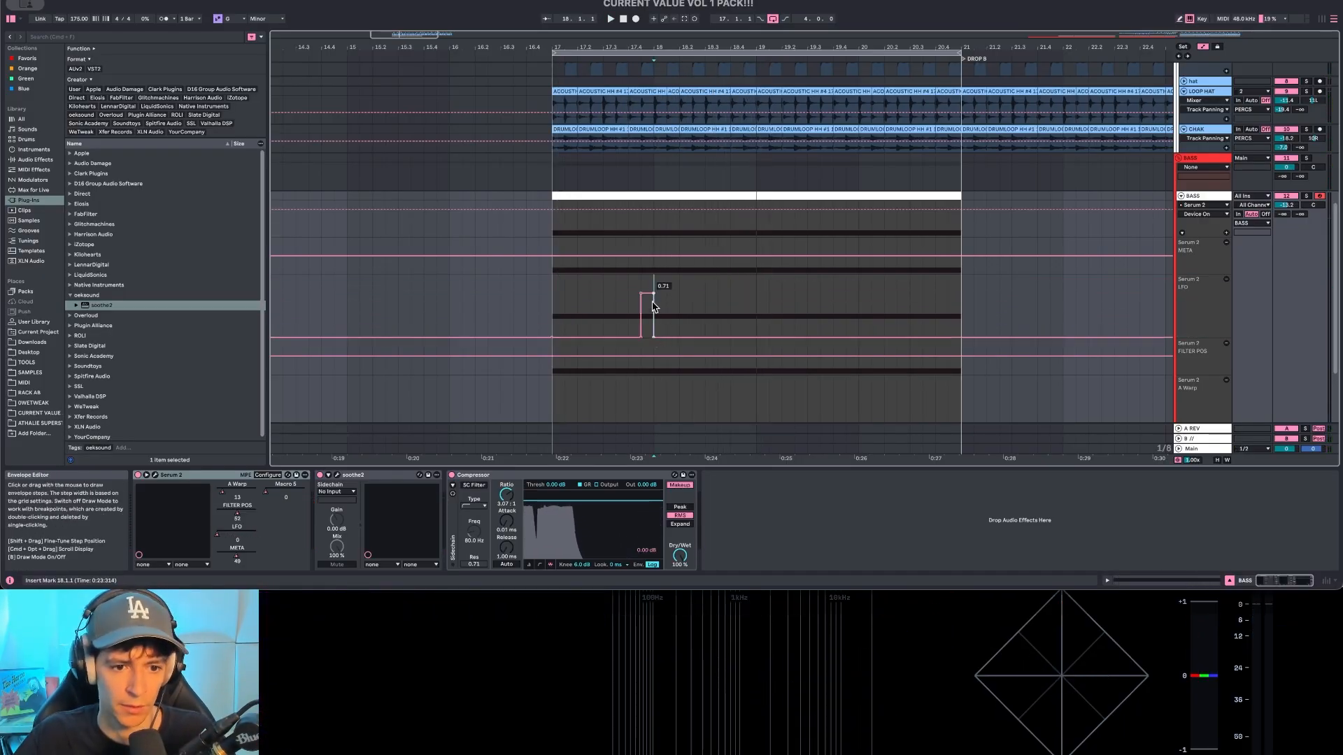
key(b)
click(641, 294)
key(space)
key(space)
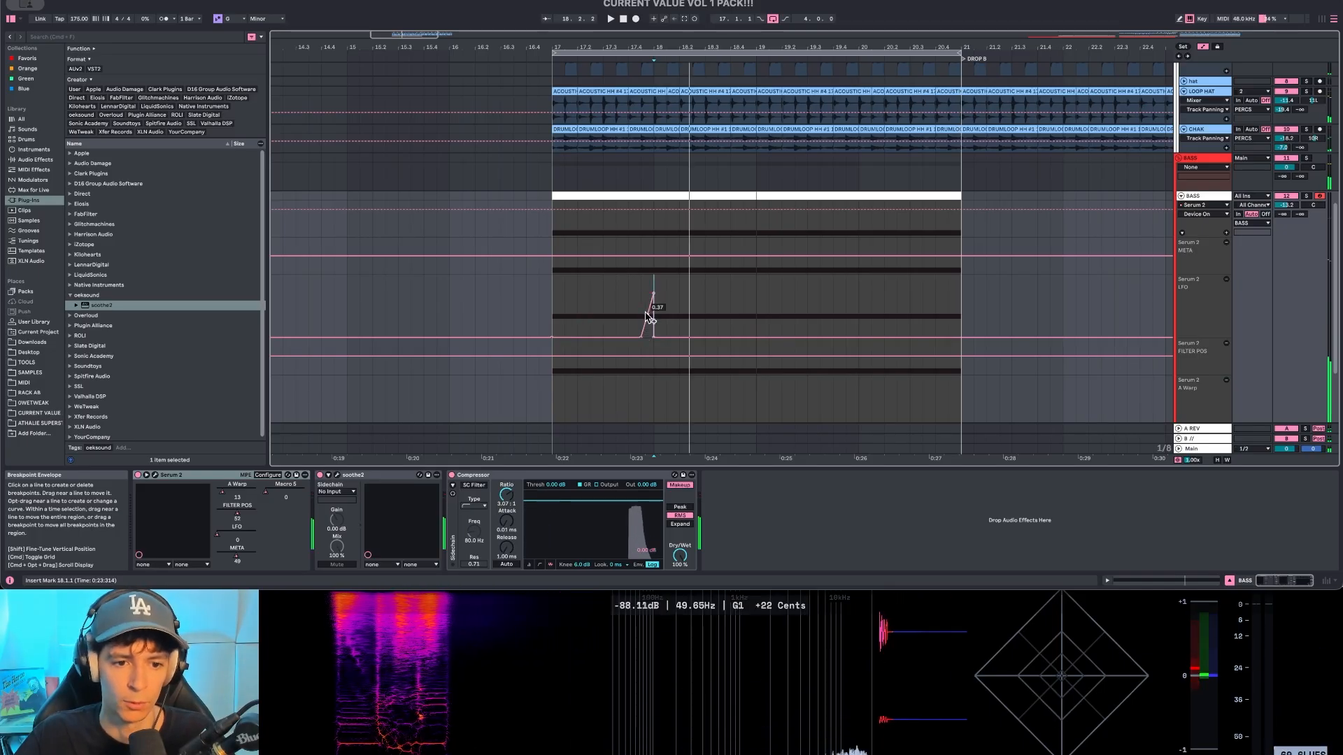
Step: Audition the LFO ramp from bar 17, and duplicate bar 17's LFO automation across bars 18, 19 and 20
click(557, 308)
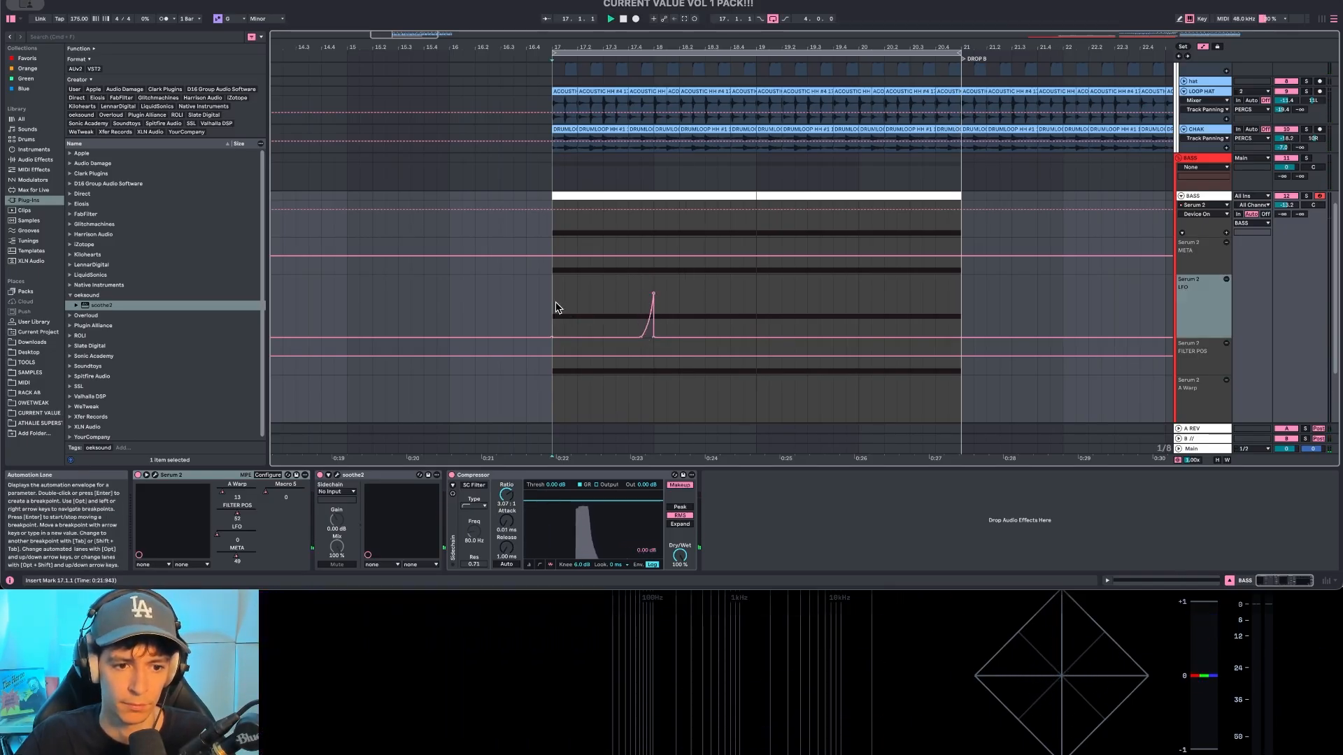
key(space)
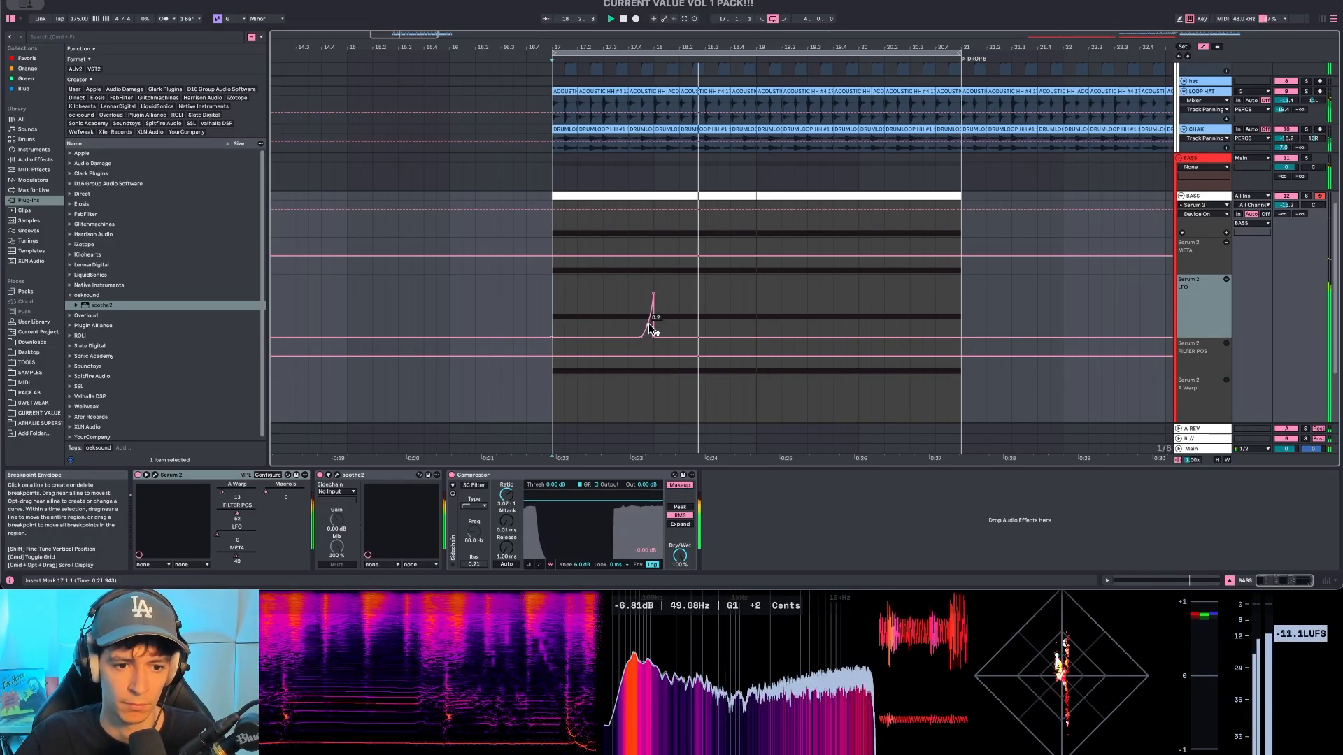
key(space)
drag(552, 294, 654, 309)
key(super+d)
key(super+d)
key(super+d)
click(806, 302)
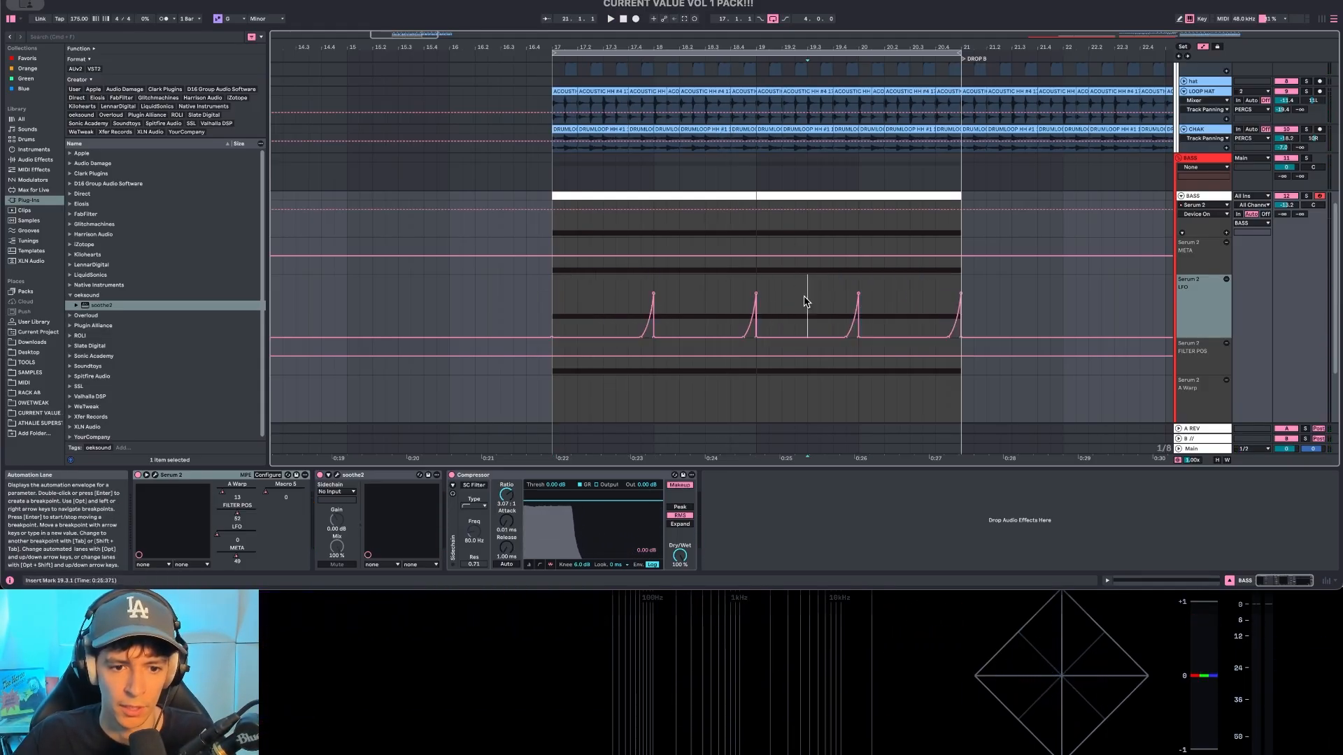
Step: Lower the LFO peak at bar 19, stretch the final ramp before bar 21 into a longer curve, and audition from bar 17
drag(756, 294, 757, 298)
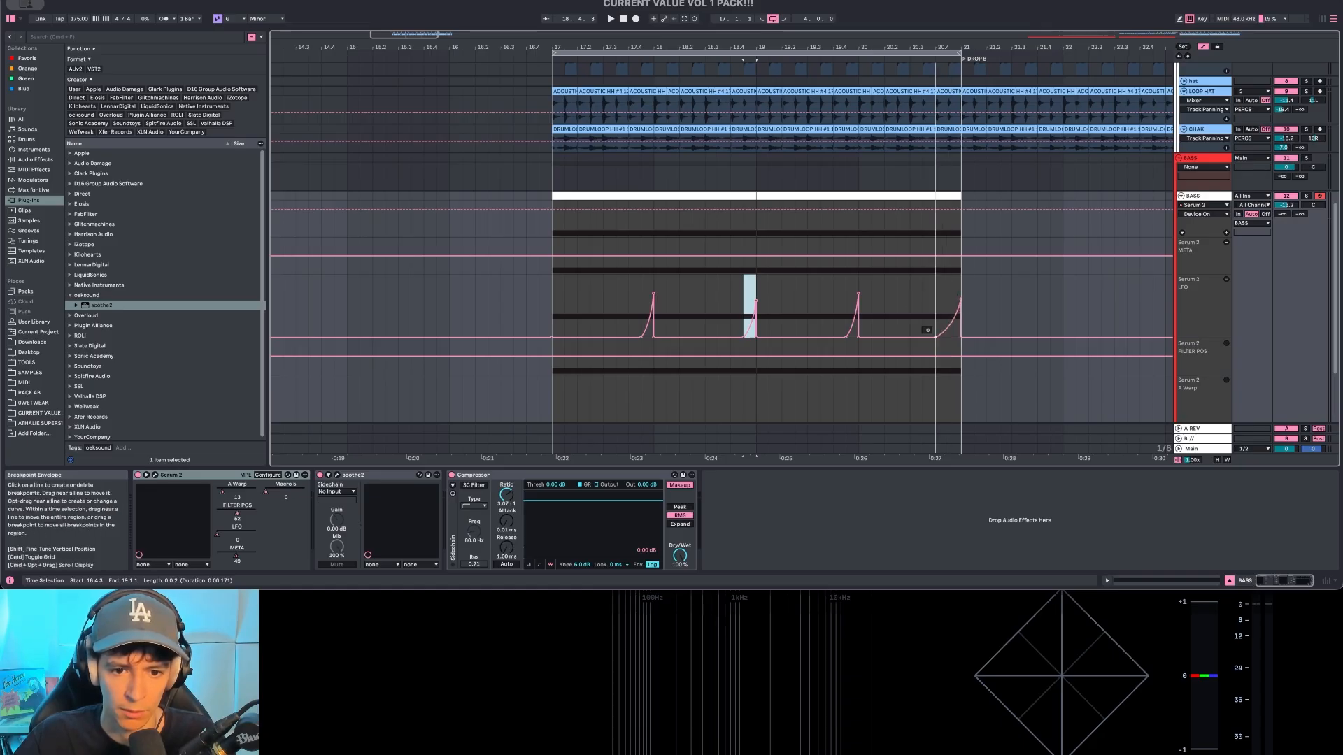
key(space)
click(551, 301)
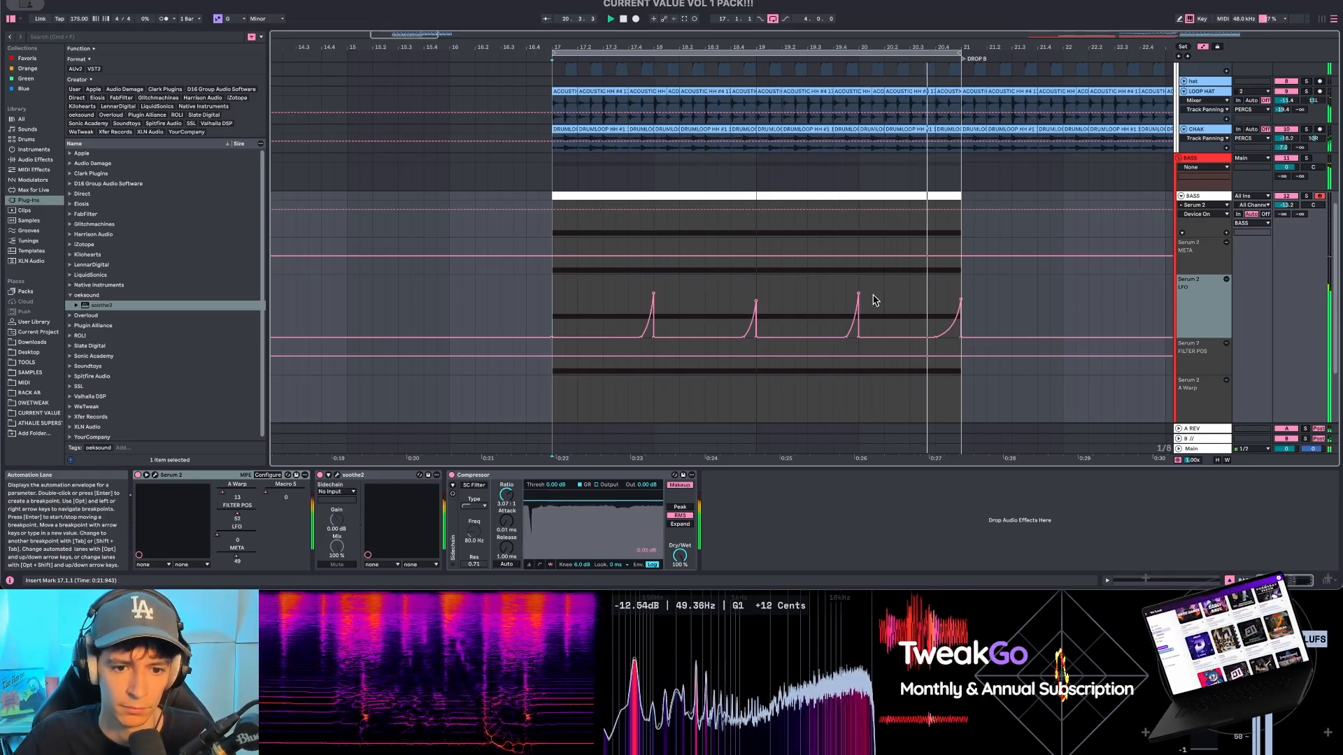
key(space)
Step: Draw FILTER POS automation for the BASS across bars 17 to 20, rising in ramps with a drop at bar 19
scroll(860, 308, down, 2)
click(819, 333)
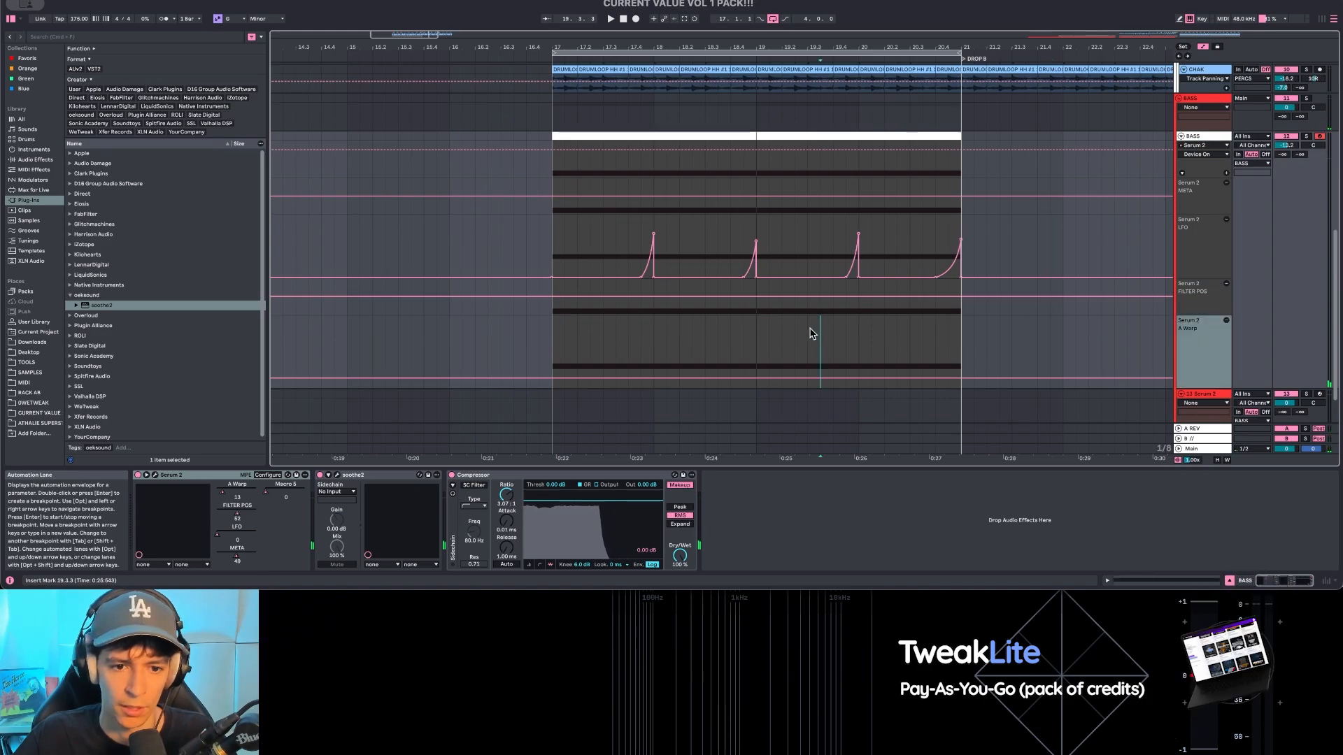
key(b)
key(minus)
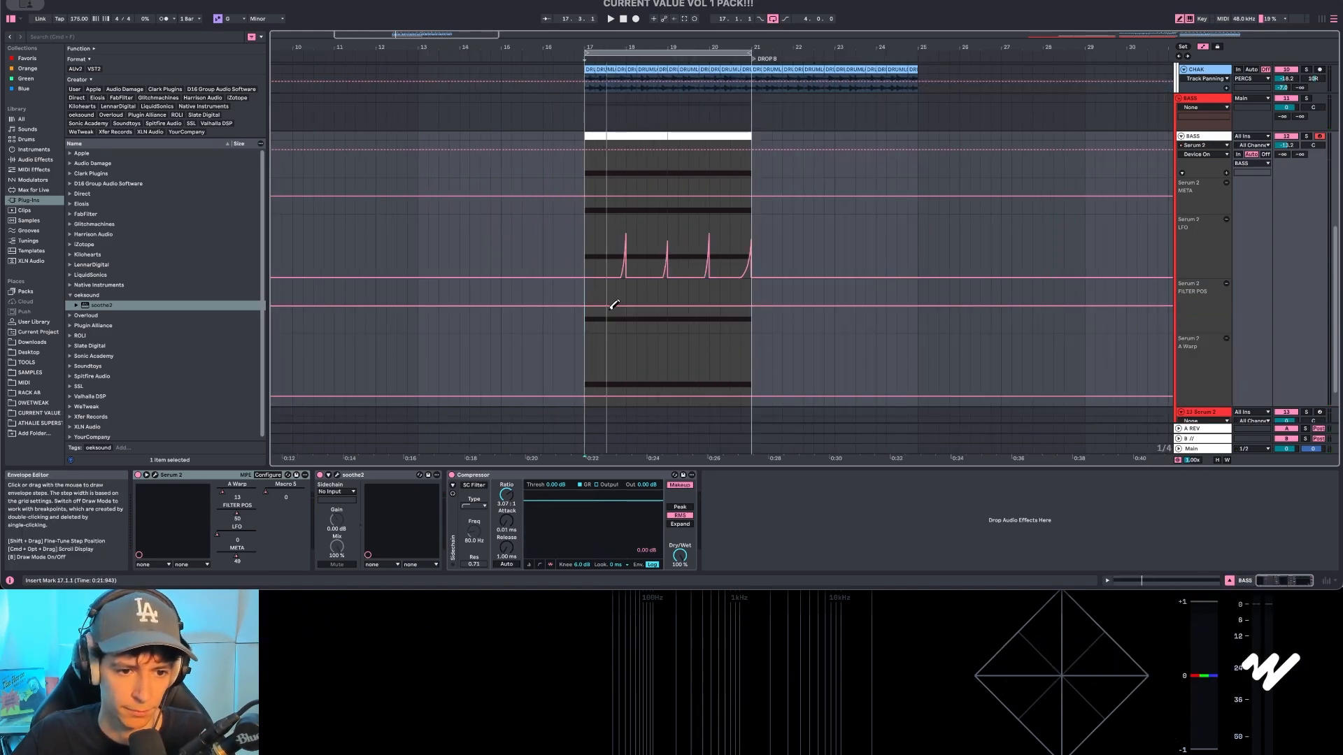
mouse_move(614, 305)
mouse_down()
mouse_move(570, 307)
mouse_move(695, 308)
mouse_move(654, 313)
mouse_up()
key(b)
key(space)
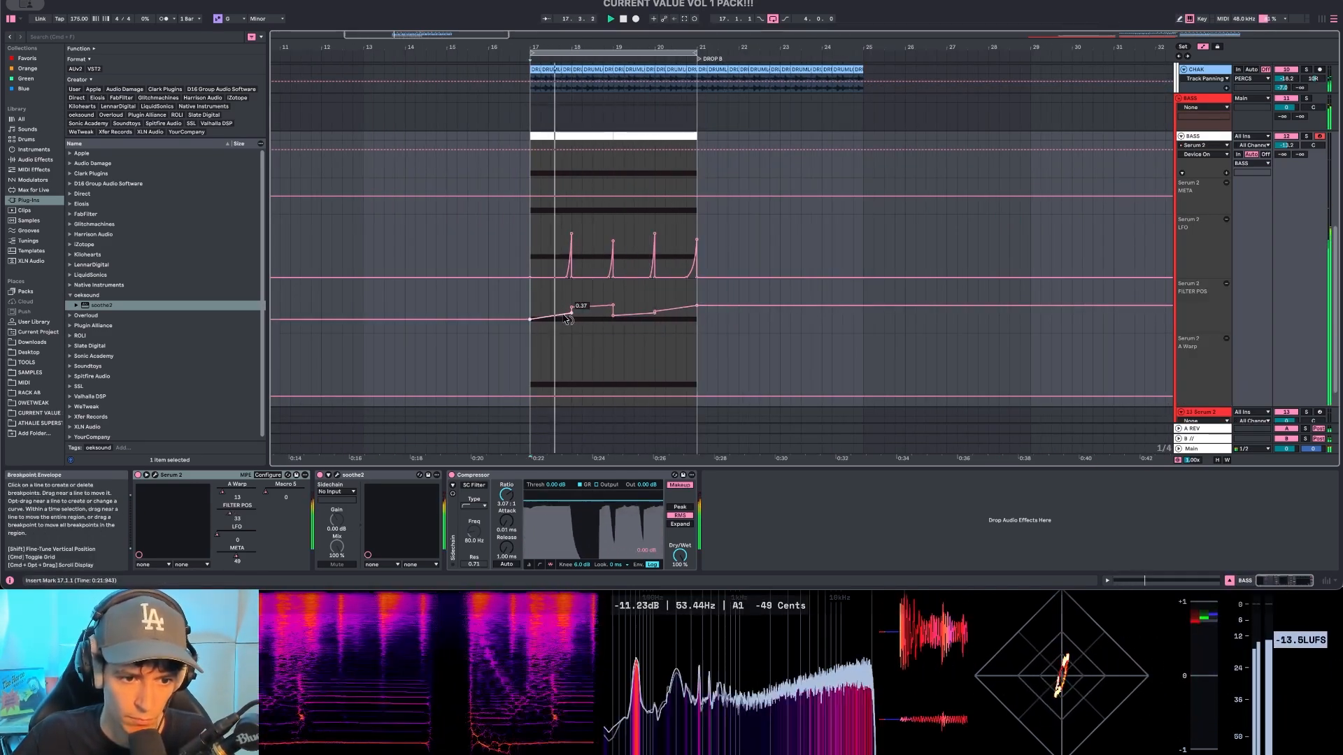
Step: Curve the first FILTER POS segment, make the segment before bar 21 fall, and audition the automation from bar 17
drag(567, 319, 568, 313)
click(654, 307)
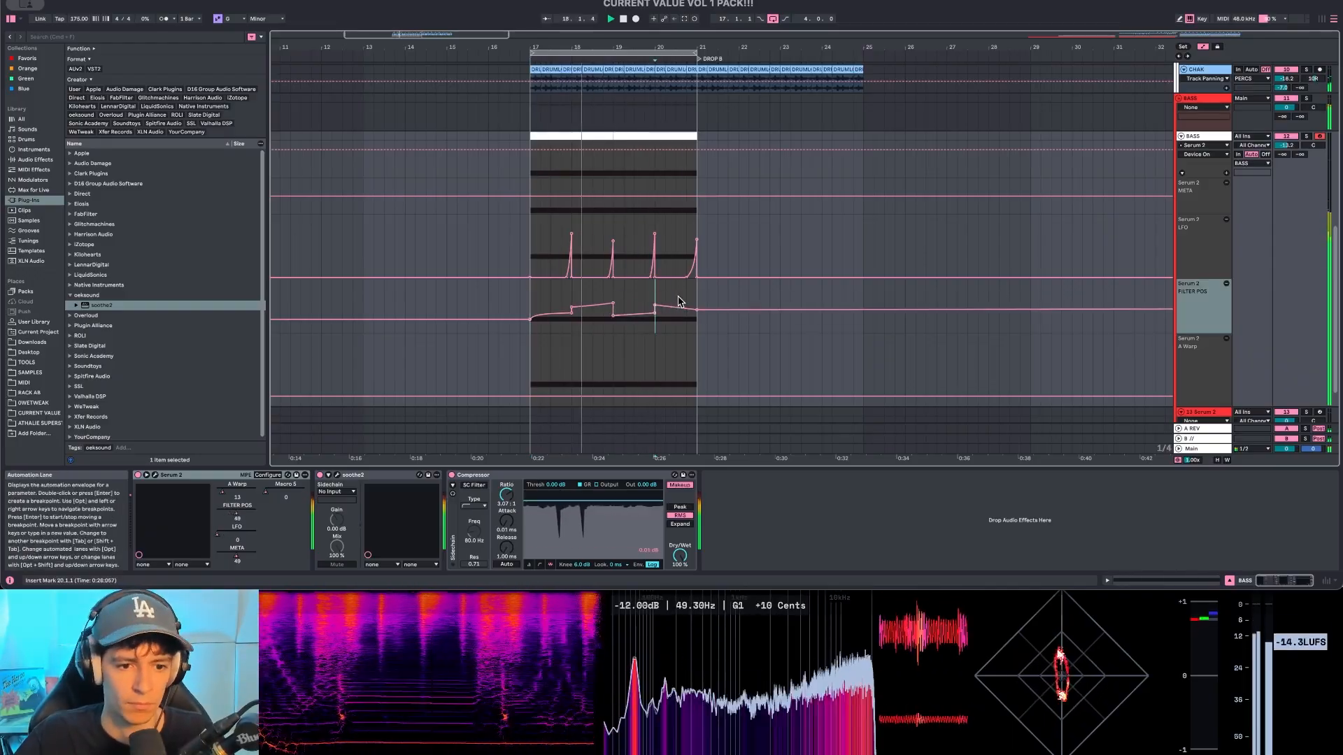
key(space)
click(530, 296)
key(space)
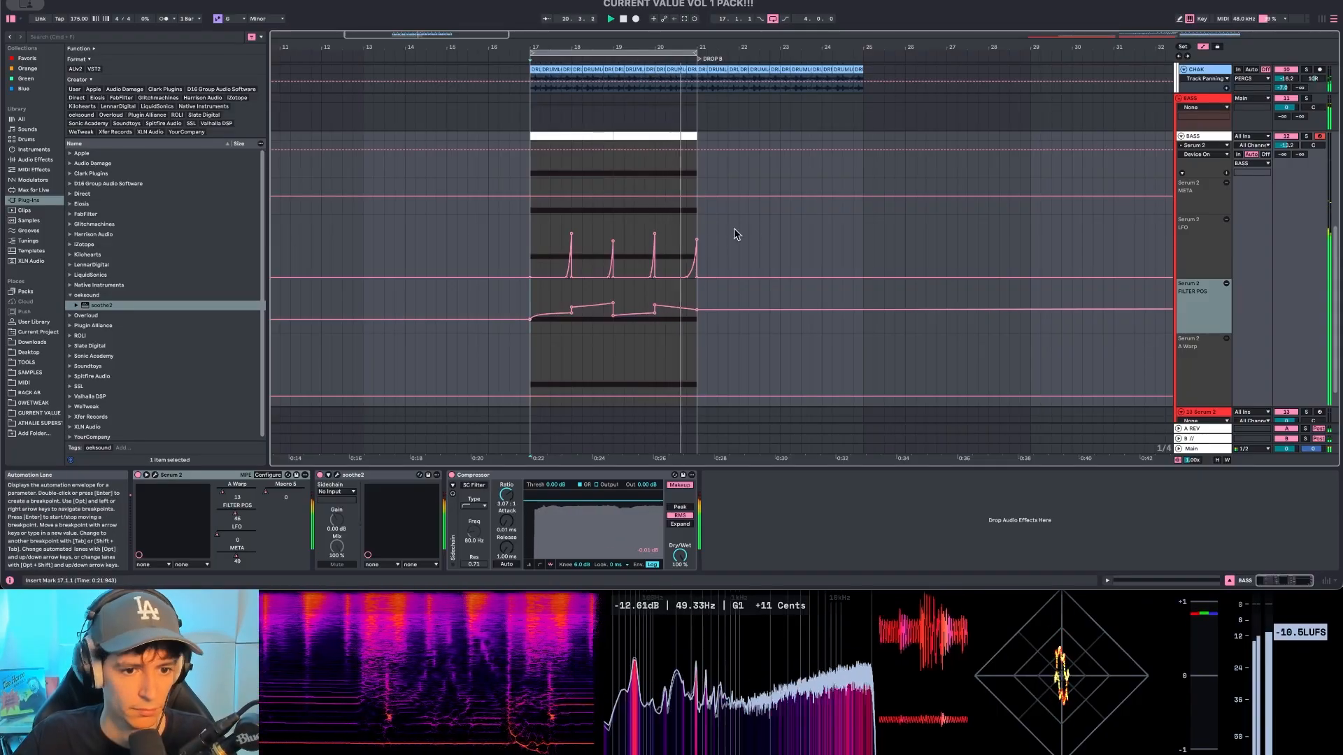
key(space)
Step: Lower the BASS track's META automation line to about 0.13 during playback, and audition it
key(z)
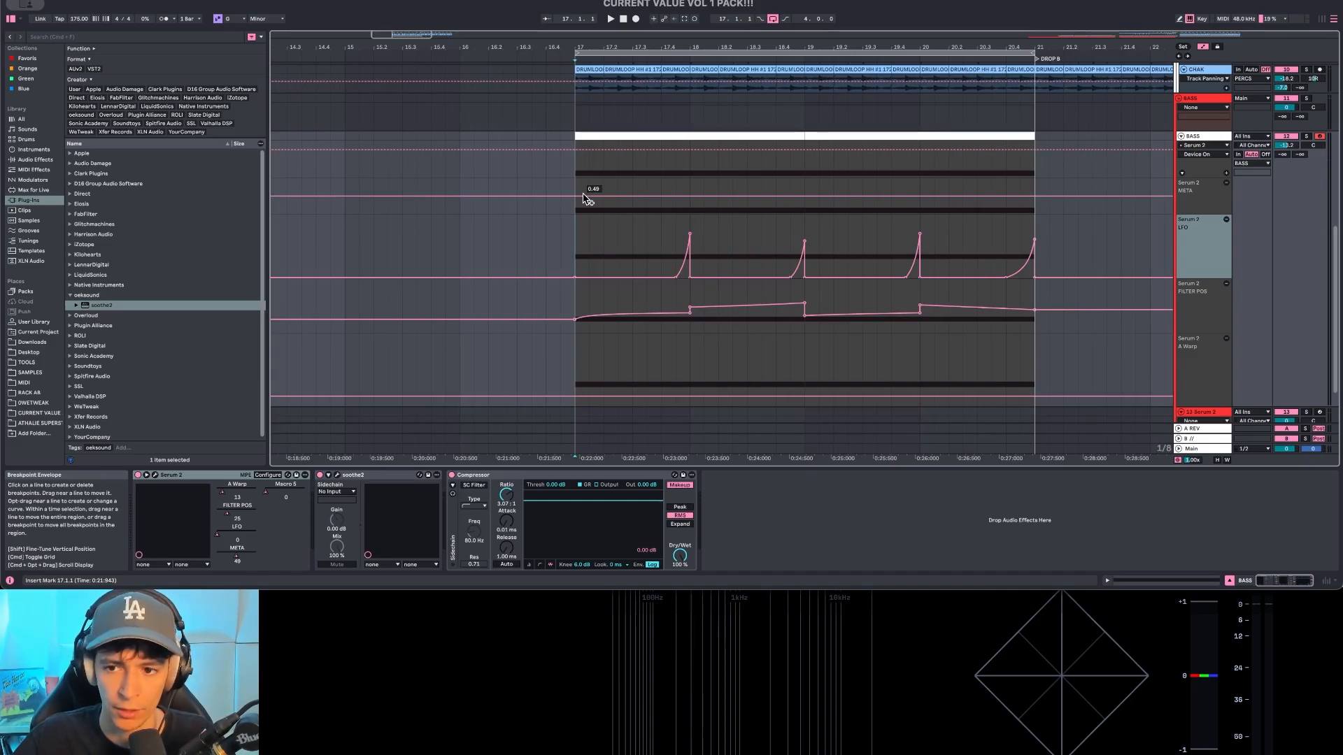
key(space)
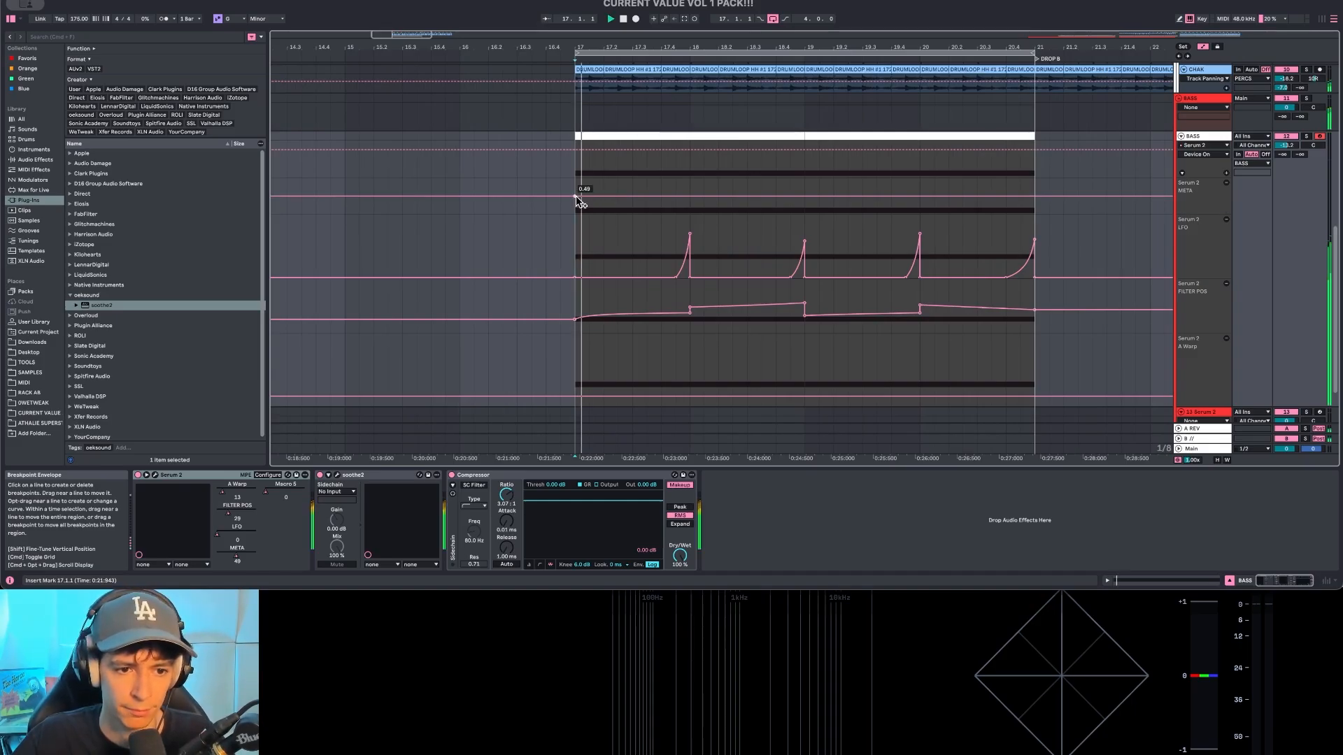
drag(575, 198, 575, 209)
key(space)
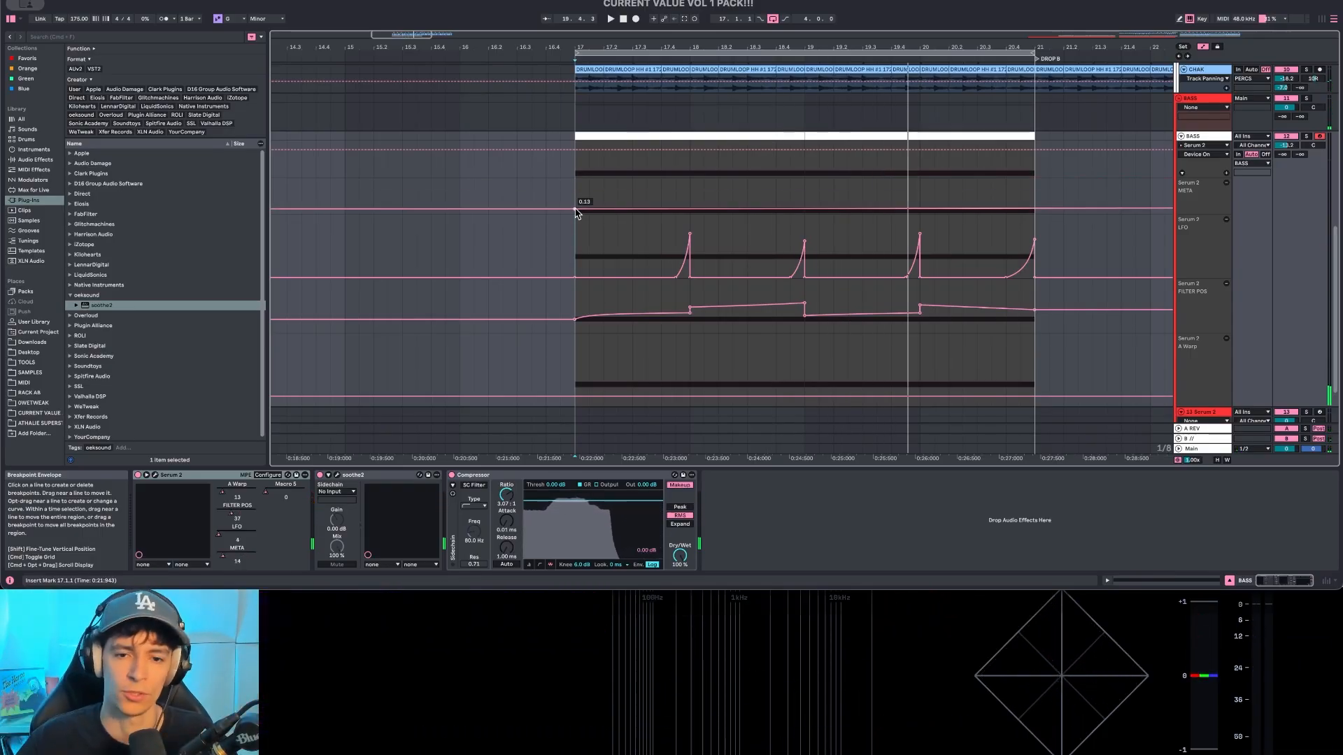
key(space)
key(space)
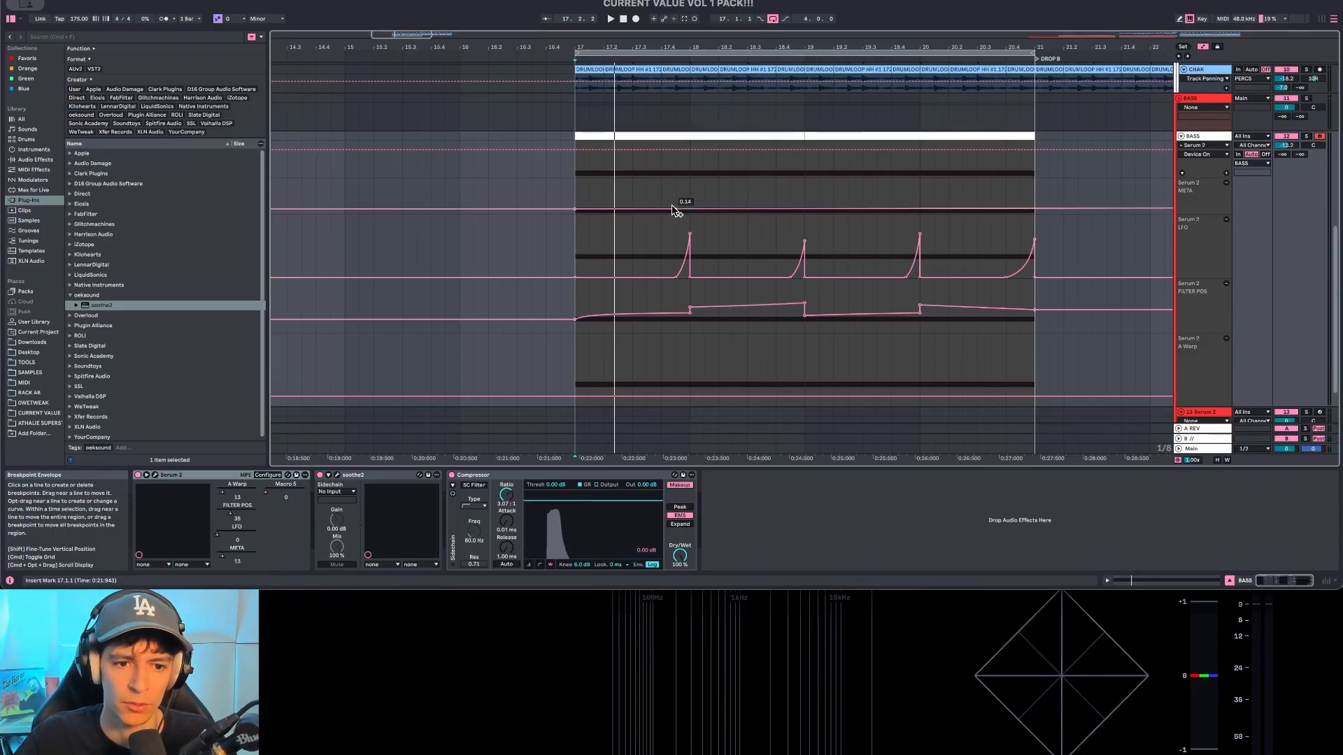
Step: Draw a curved double peak on the META lane just before bar 18, and duplicate bar 17's META automation through bar 20
drag(675, 208, 675, 198)
drag(665, 208, 612, 194)
drag(609, 193, 575, 194)
key(super+d)
key(super+d)
key(super+d)
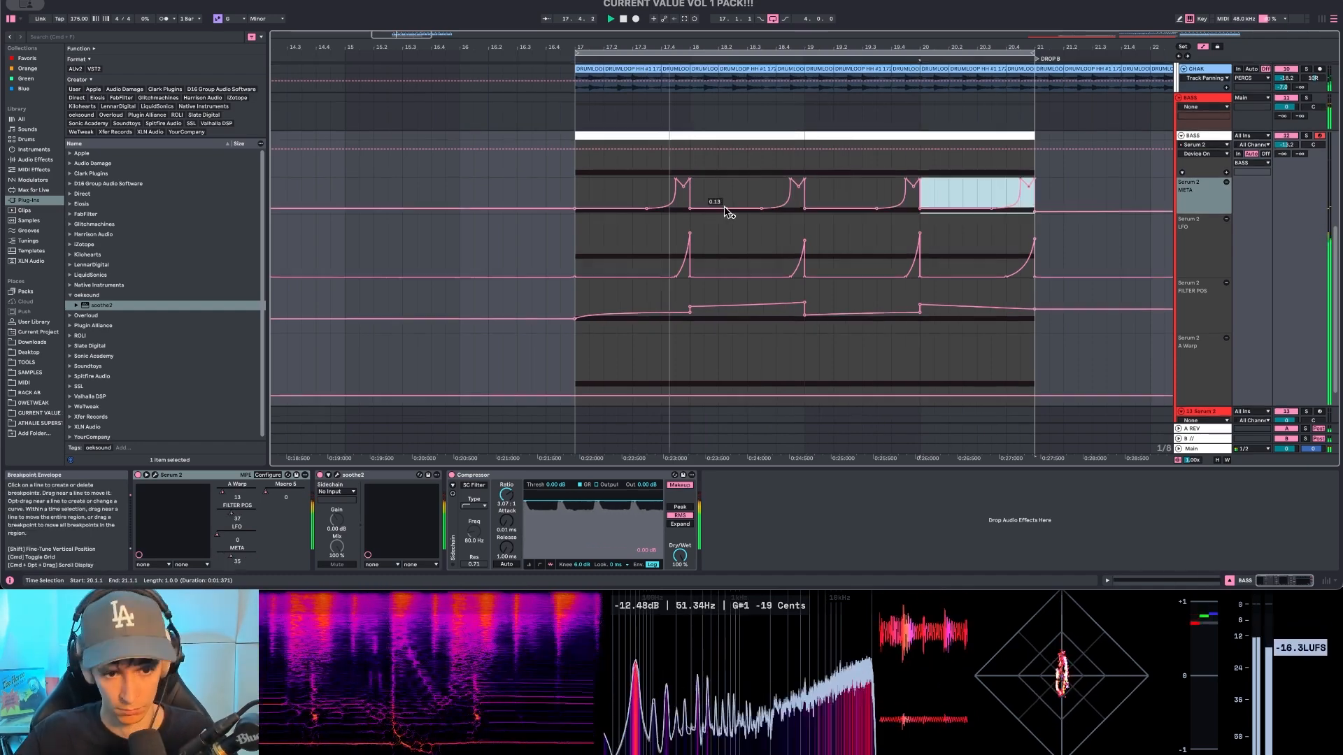
Step: Reshape the FILTER POS automation to hold a high level across bars 17 and 18 and a lower level across bars 19 and 20
scroll(727, 210, down, 2)
drag(787, 251, 760, 251)
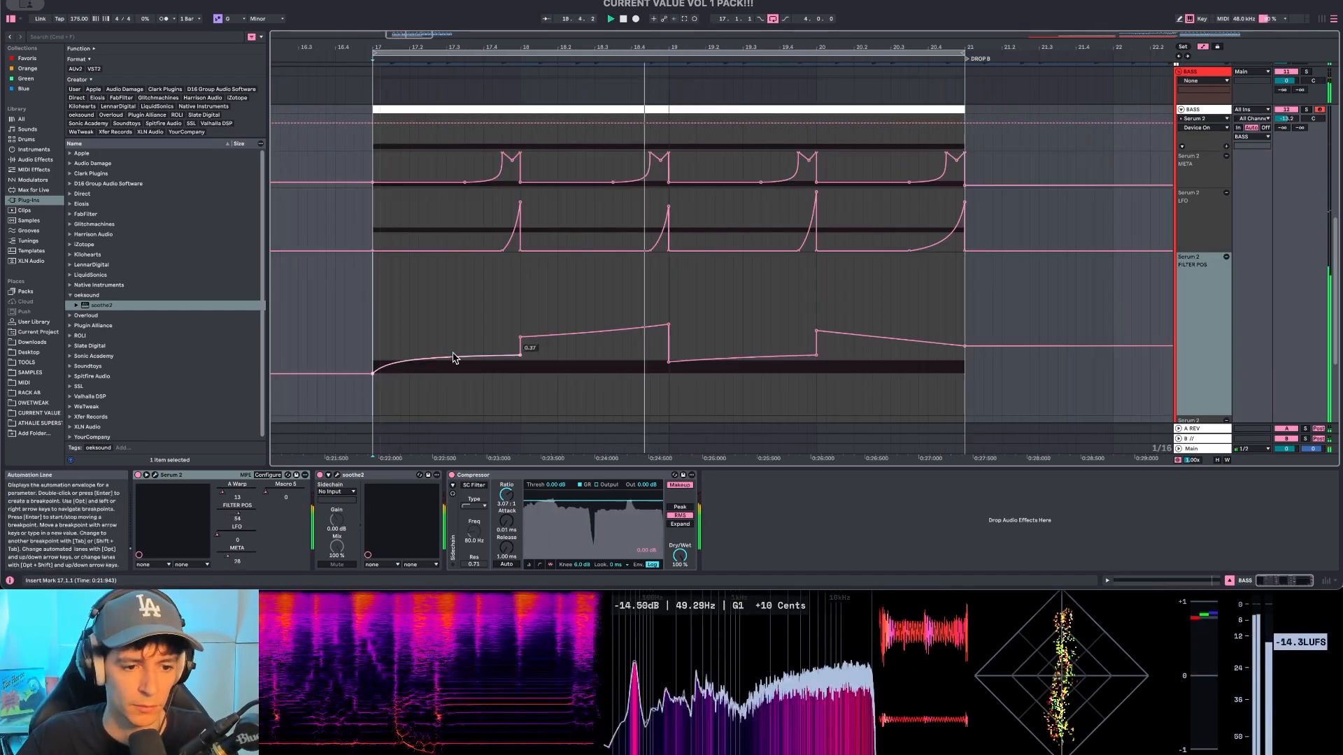
click(483, 359)
key(space)
drag(522, 356, 519, 357)
click(519, 357)
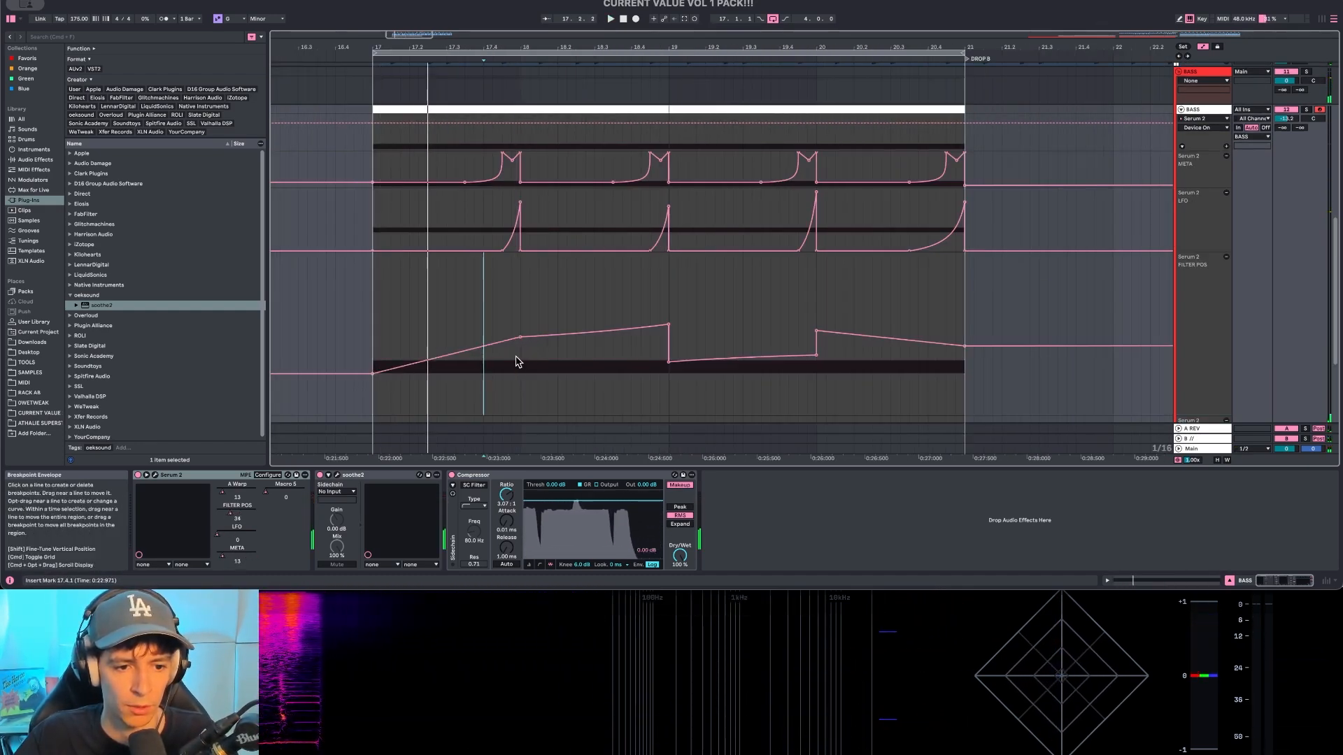
key(space)
drag(372, 373, 373, 344)
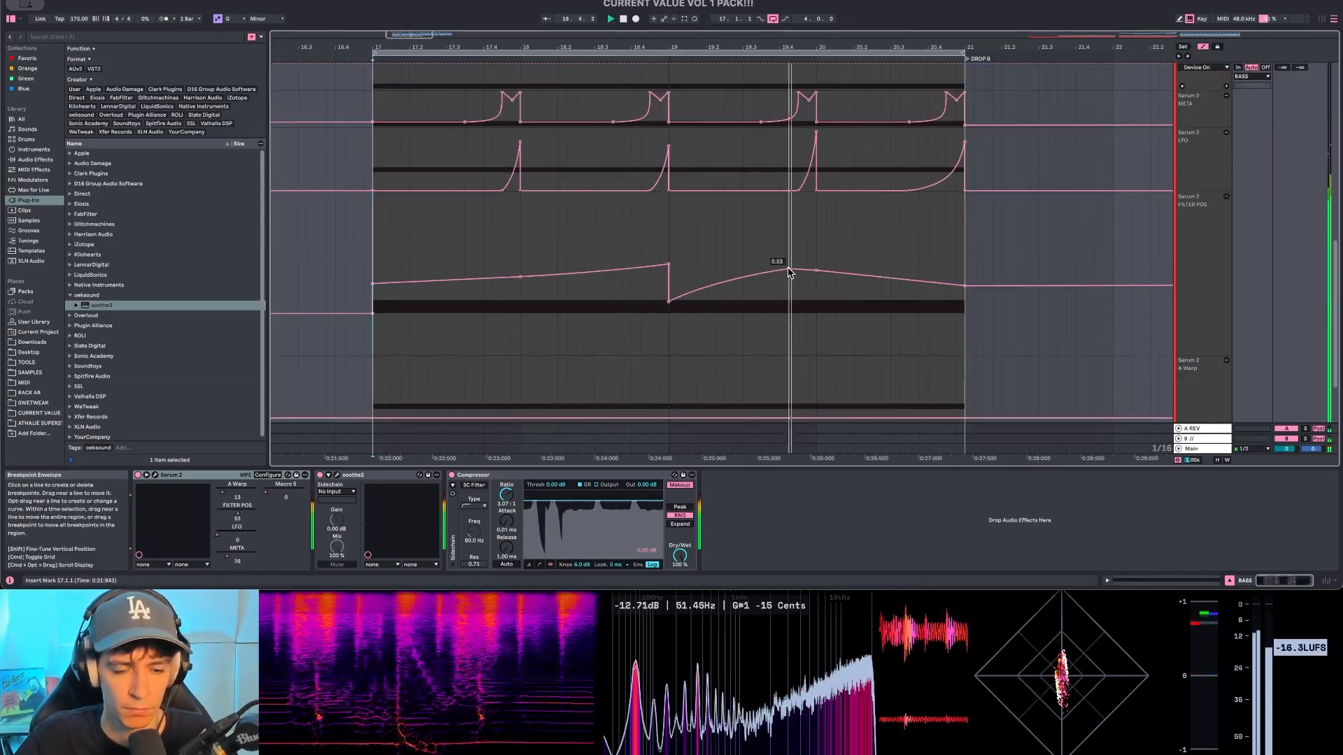
click(828, 279)
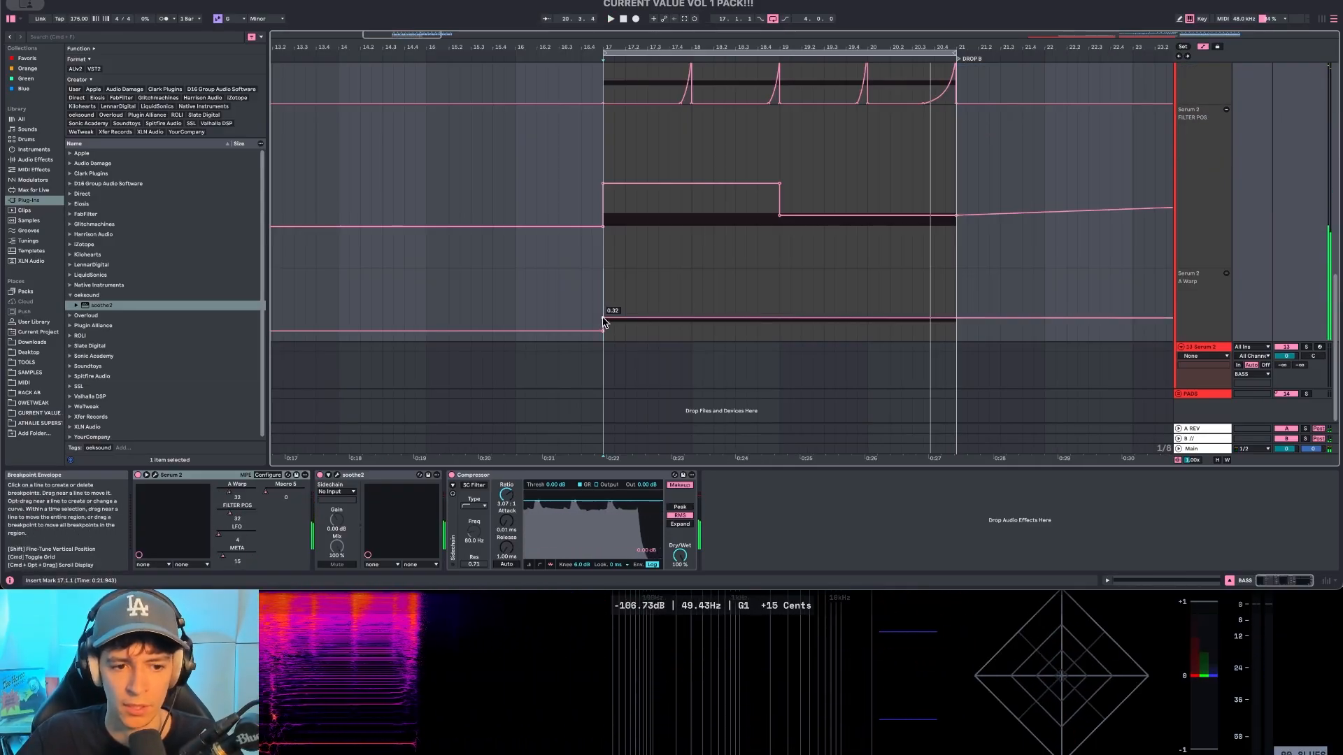
Step: Draw a varied series of peaks and decays on the A Warp lane across bars 17 to 20, and audition it
drag(602, 318, 726, 330)
key(space)
key(space)
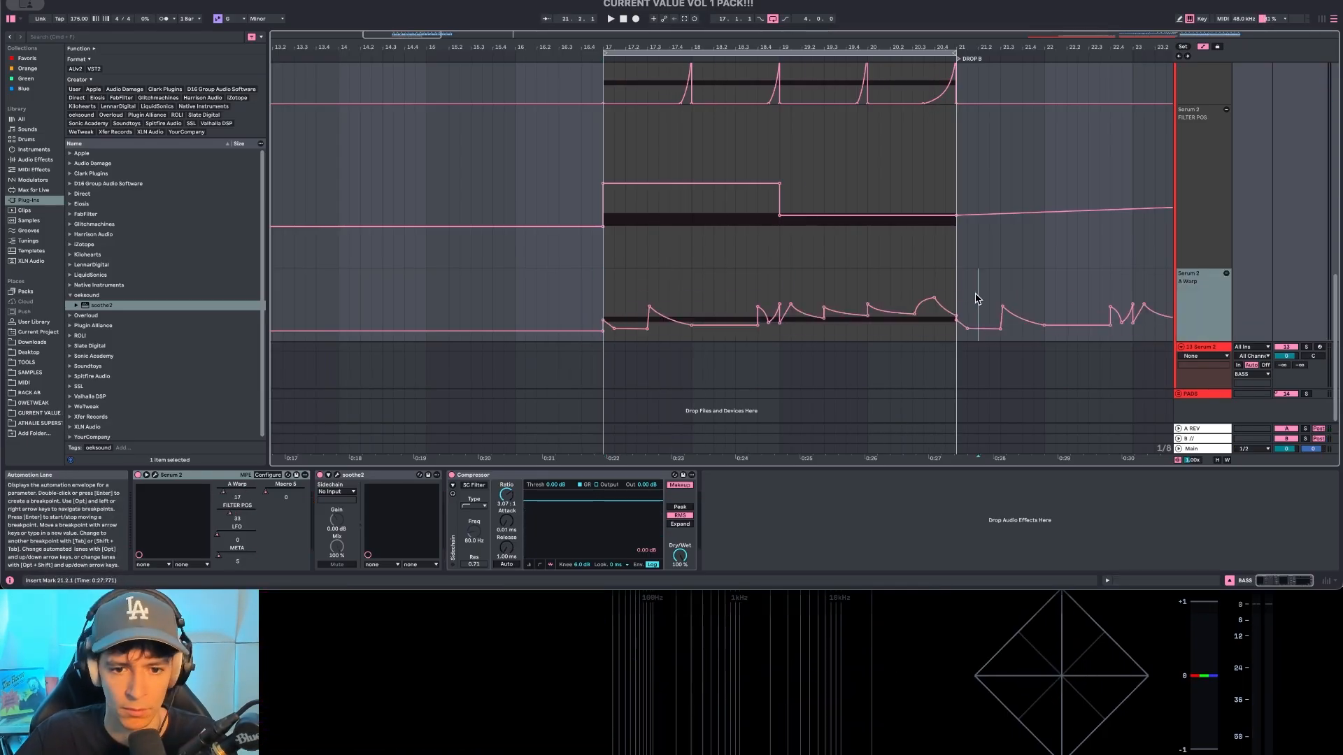
Step: Delete the A Warp automation beyond bar 21, and audition the bass from bar 17
drag(965, 297, 1172, 296)
key(Delete)
key(space)
click(602, 291)
key(space)
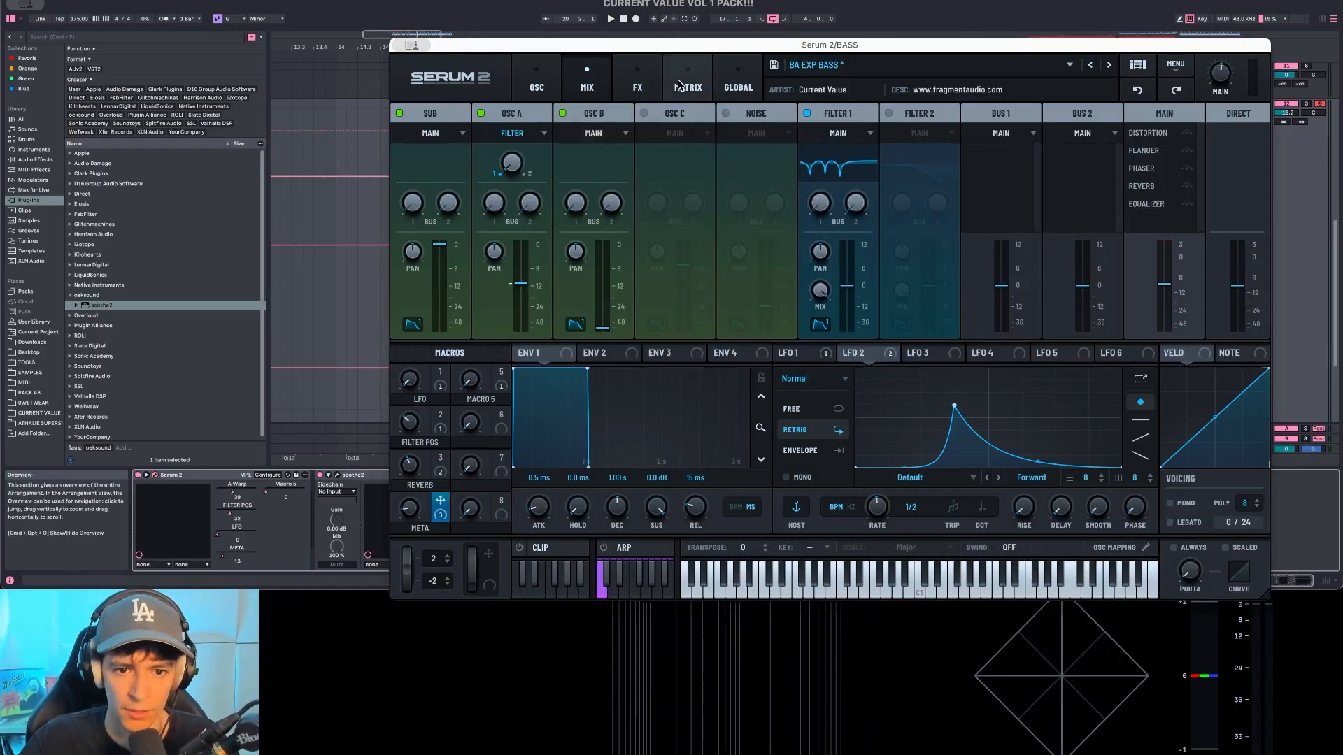
Step: In Serum 2's equalizer, set the low band to 301 Hz, Q 68 and gain 8.8, and the high band's gain to 17.0
key(space)
click(637, 80)
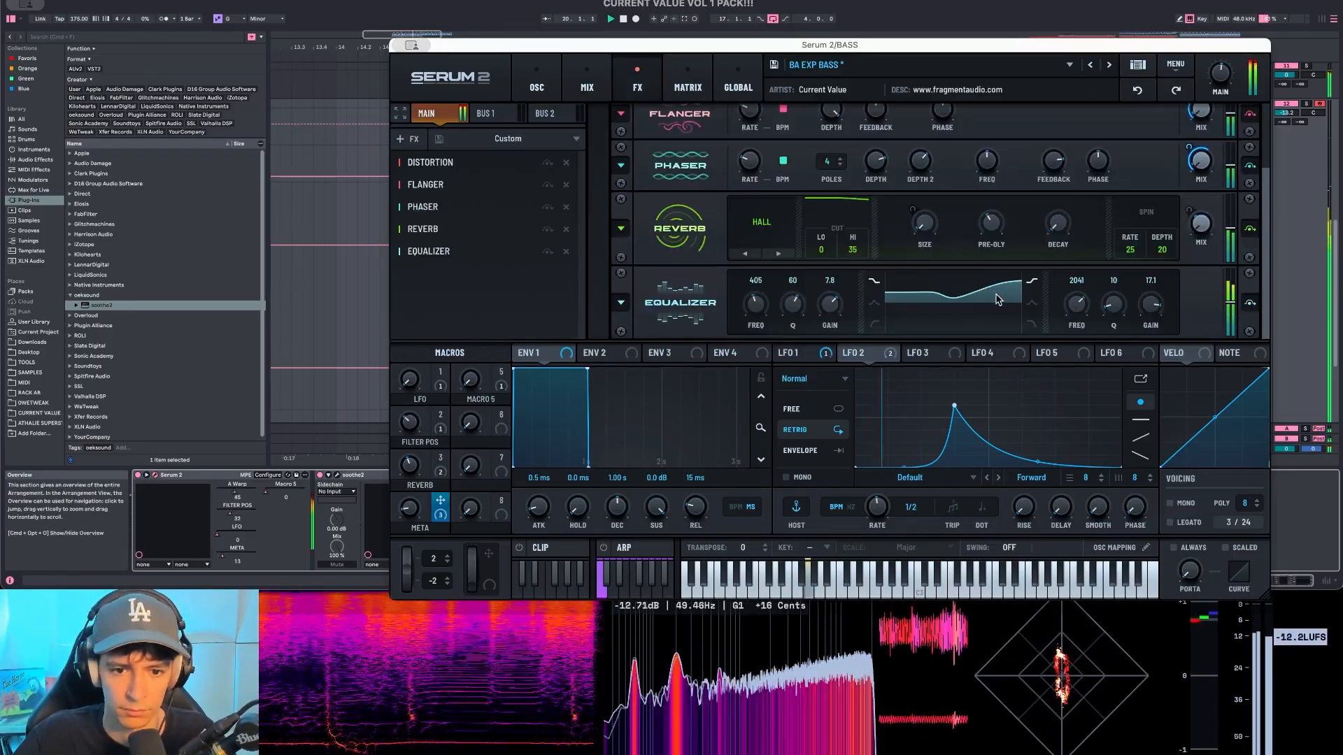
drag(756, 304, 830, 302)
drag(1154, 301, 1155, 302)
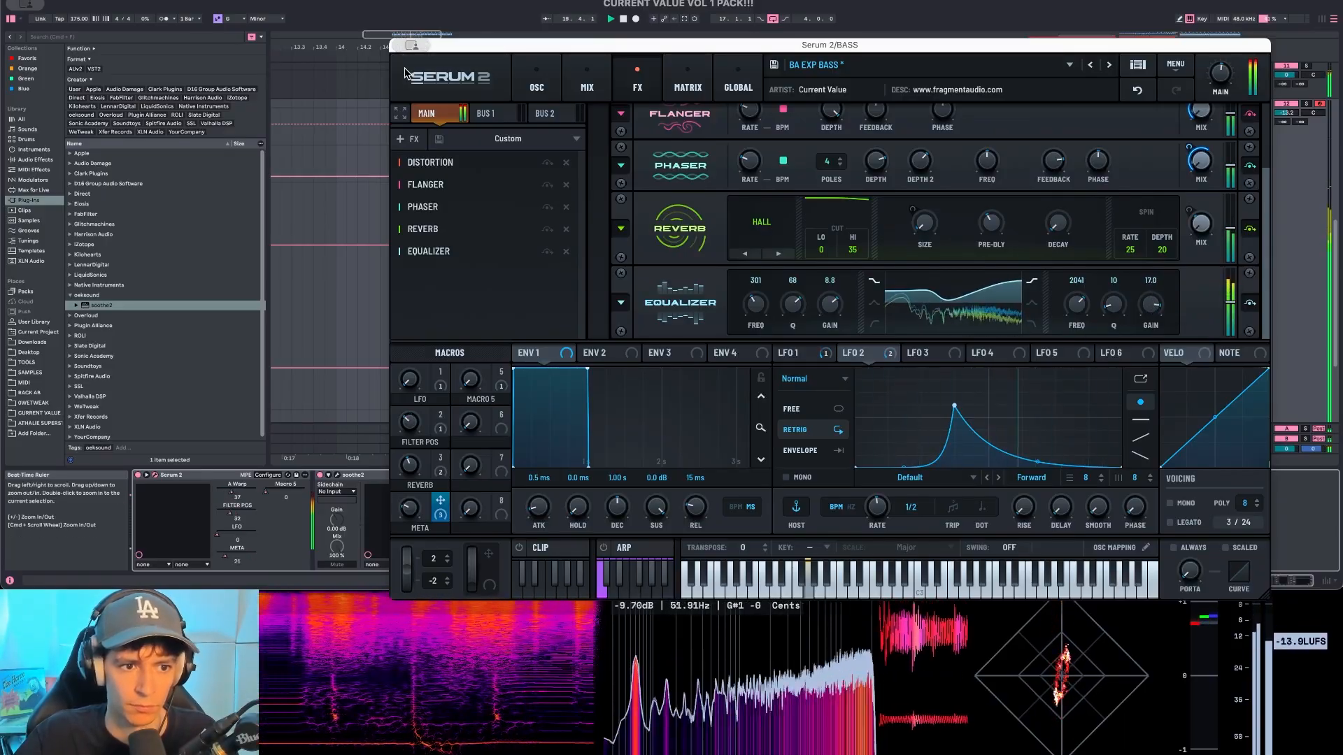
click(397, 46)
key(space)
Step: Duplicate the four-bar BASS section to bars 21 to 24, extend the loop to eight bars, and play from bar 17
click(942, 280)
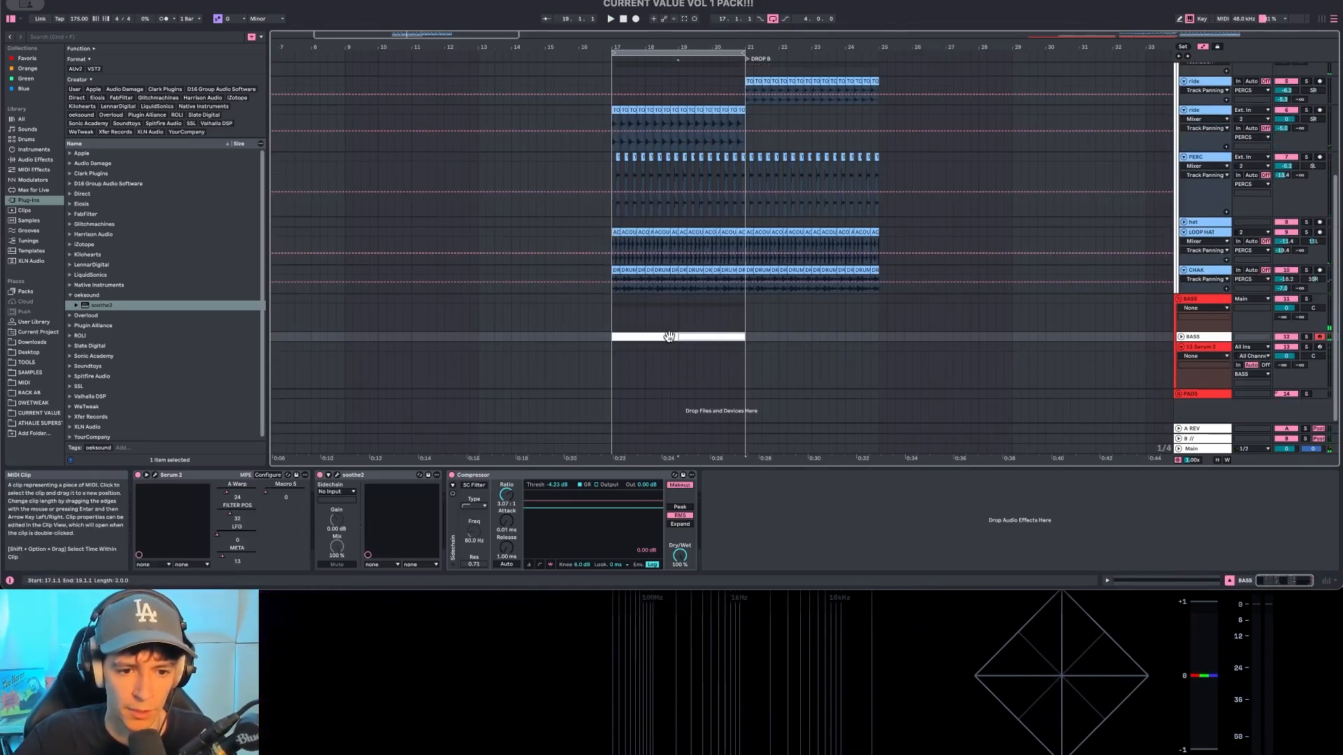
key(super+d)
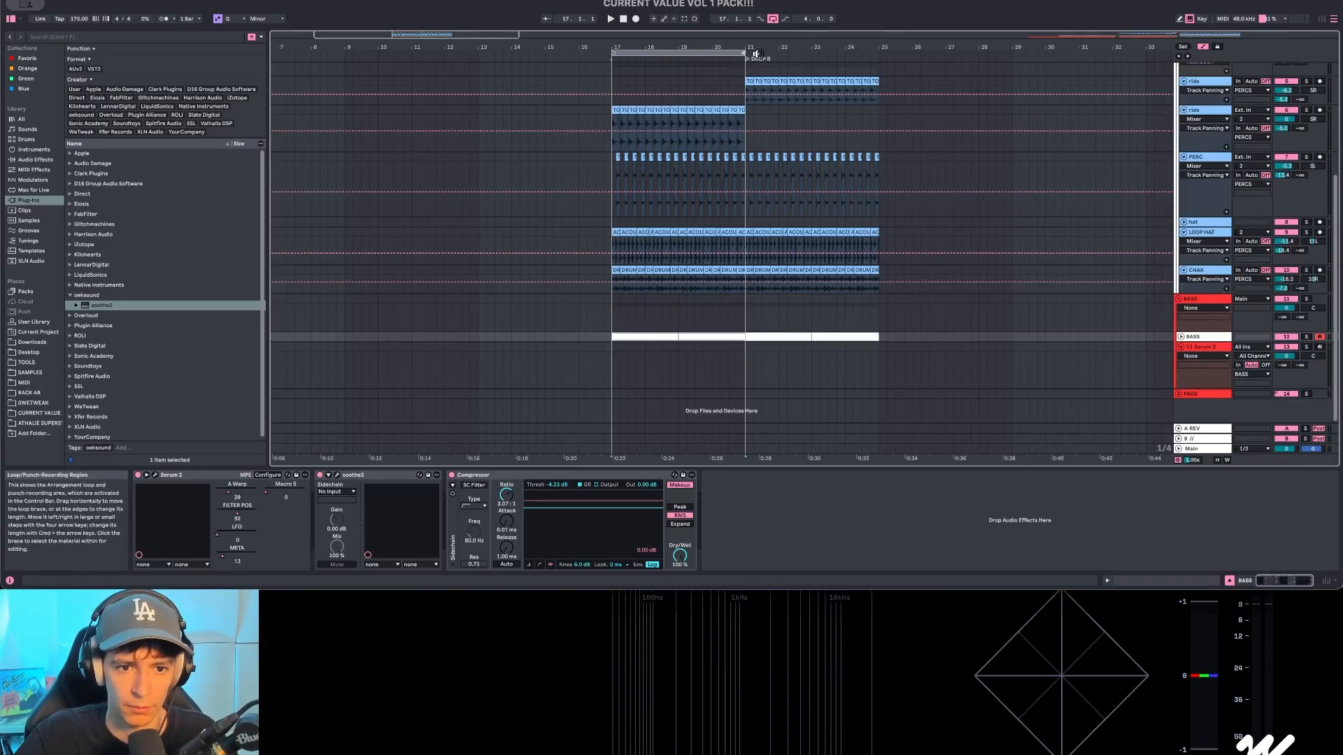
click(608, 312)
key(space)
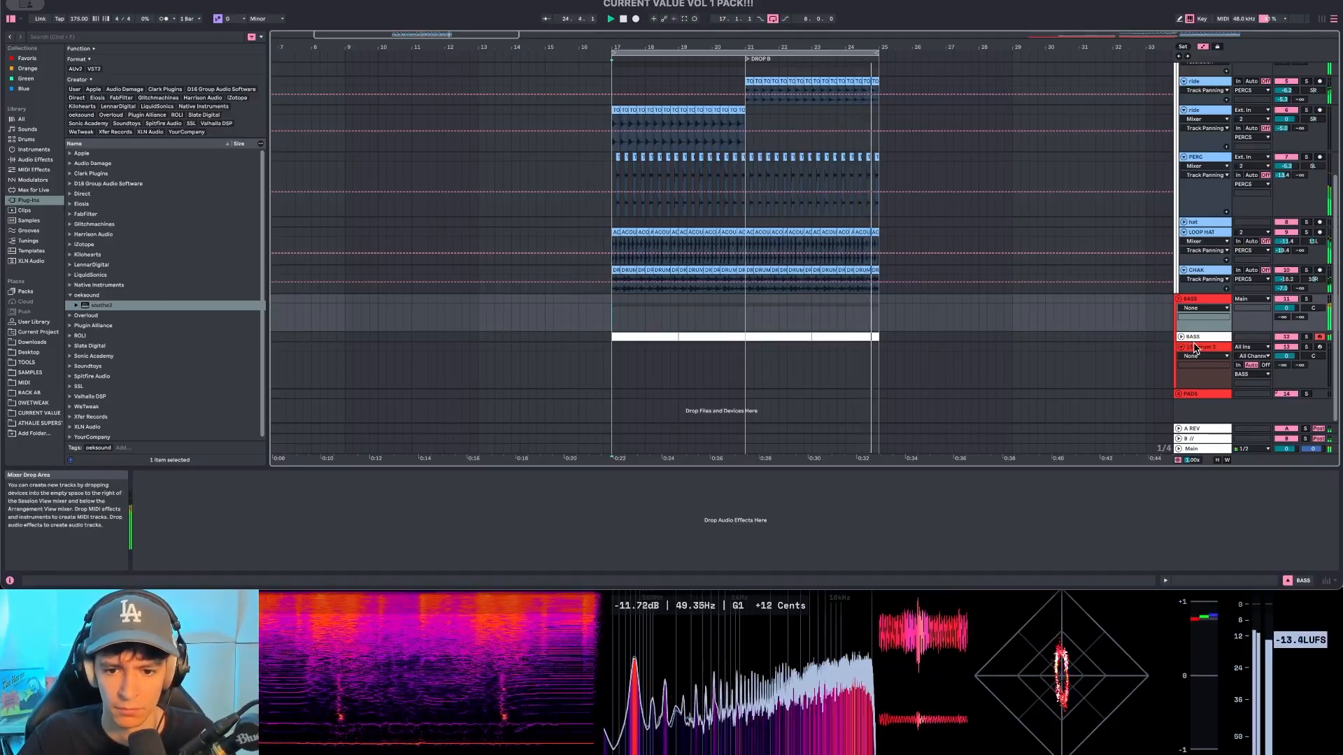
Step: Delete the spare Serum 2 track from the BASS group, and solo the group
key(Delete)
key(space)
key(super+z)
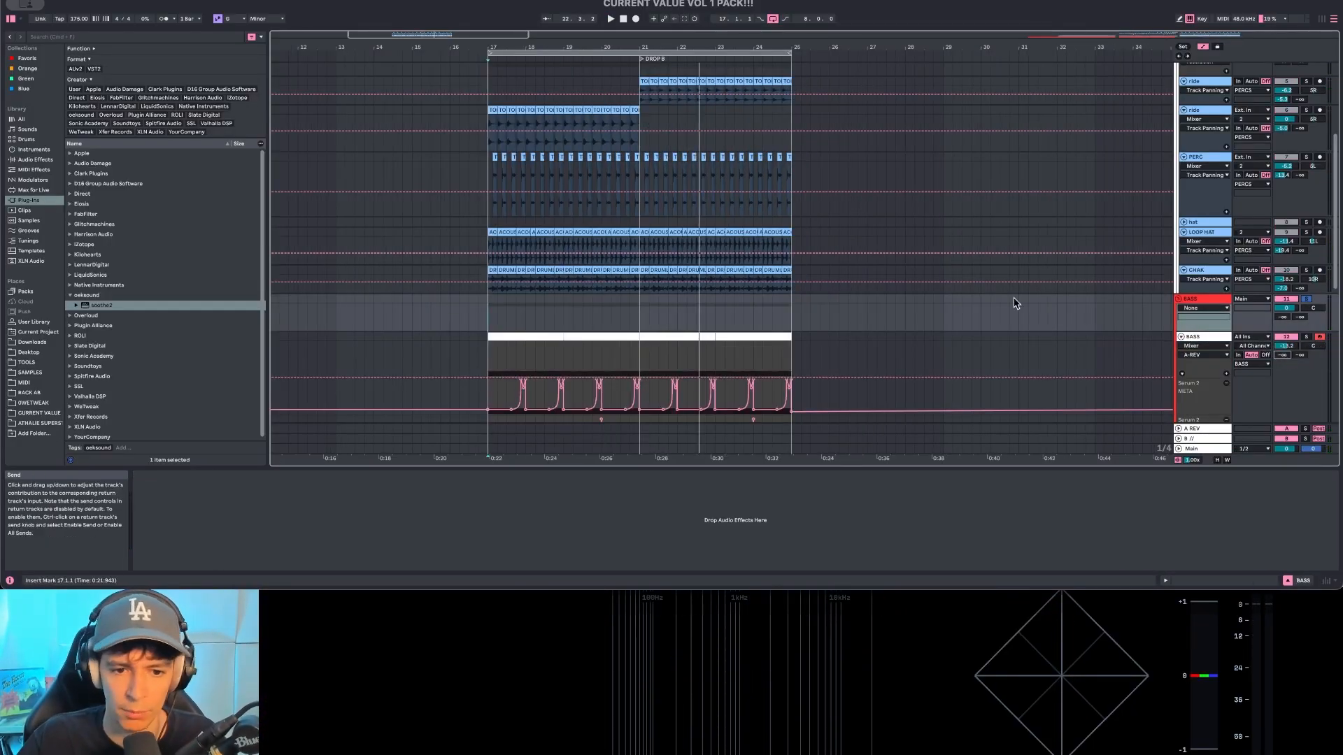
Step: Raise the BASS track's A-REV send to about -15 dB during playback, and unsolo the BASS group
scroll(892, 313, down, 5)
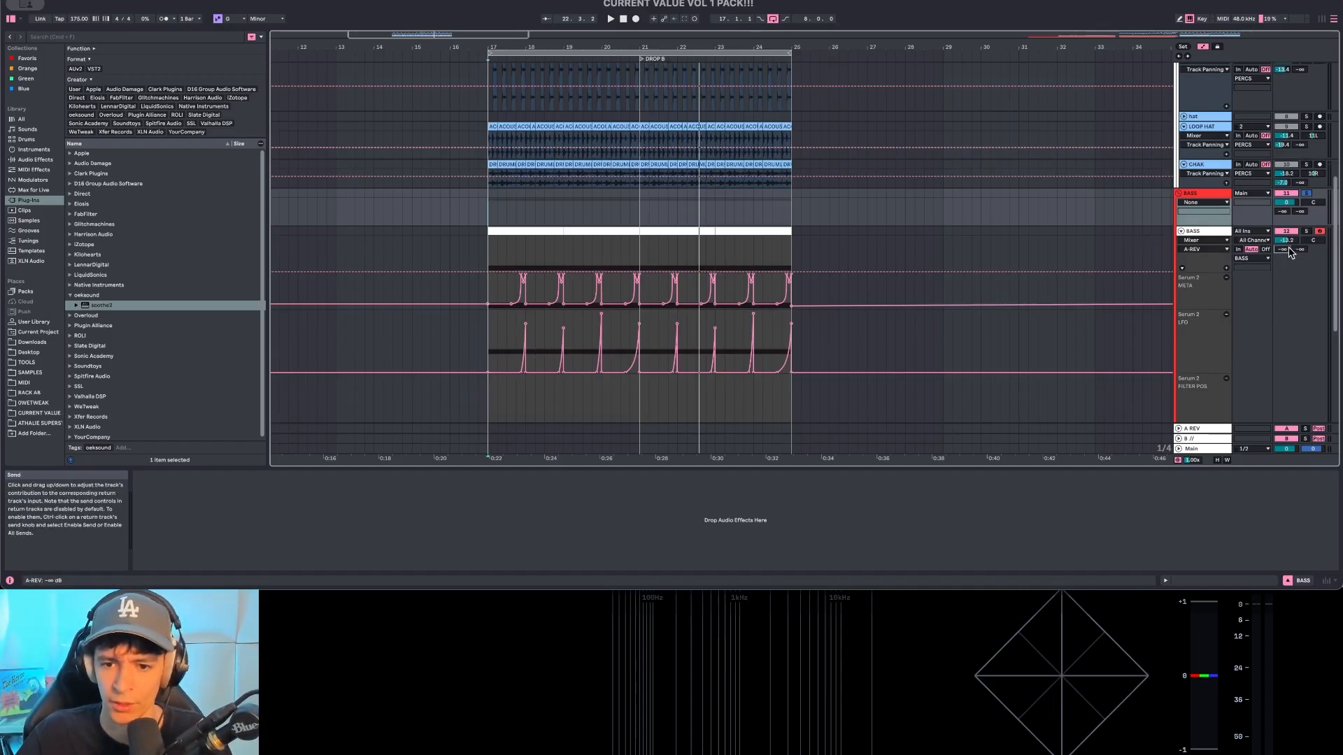
key(space)
drag(1287, 250, 1288, 187)
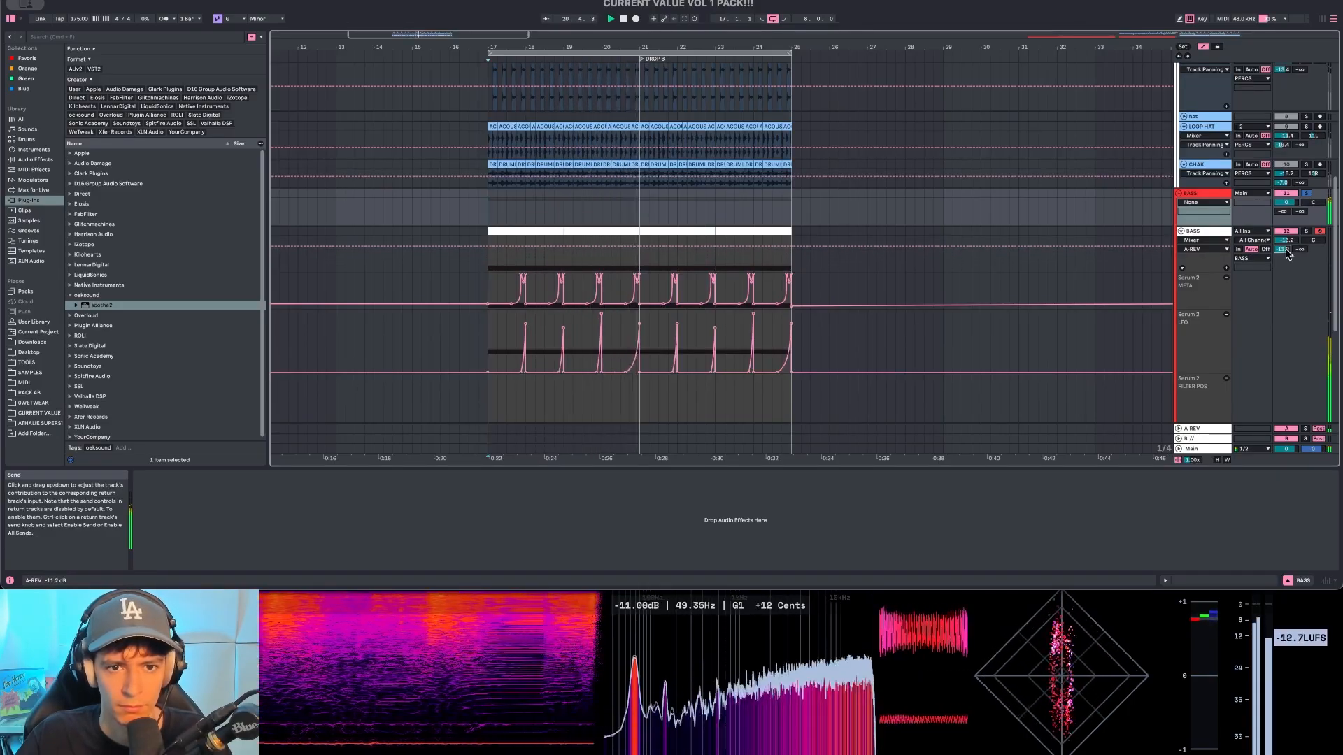
click(1307, 194)
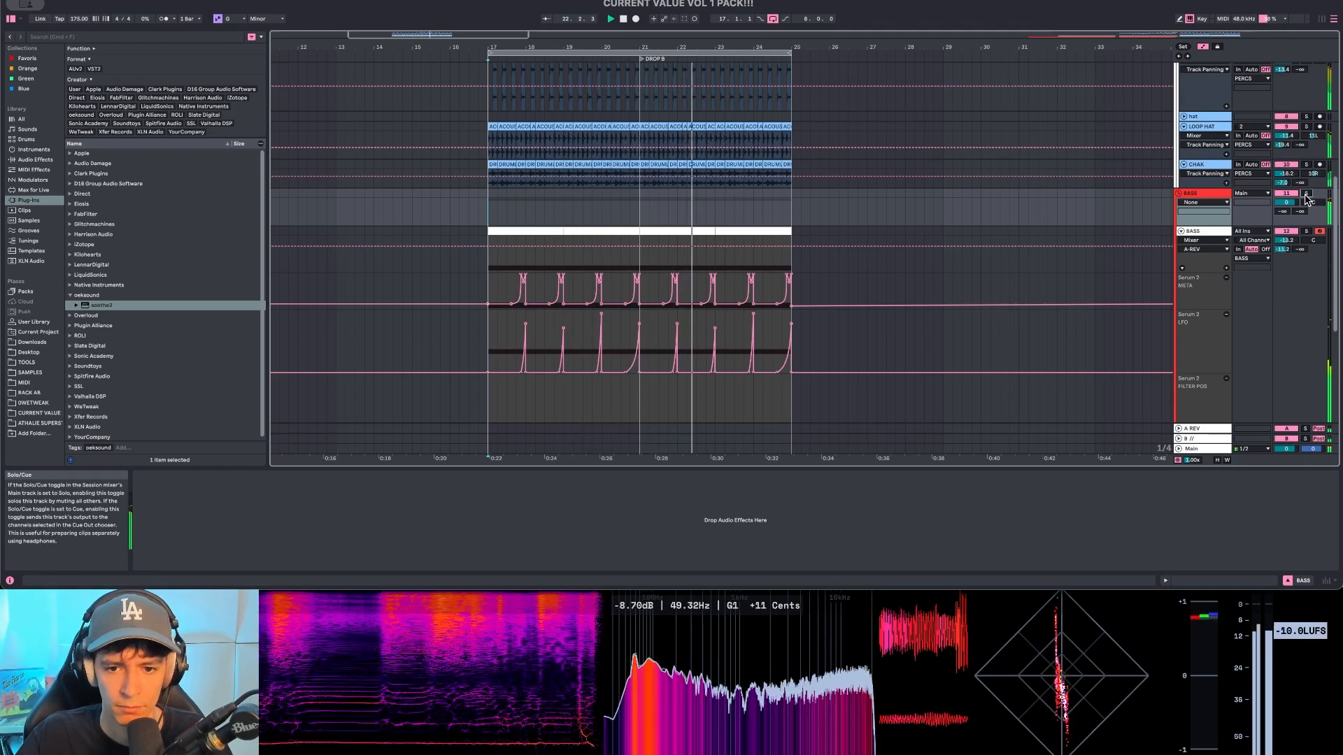
Step: Adjust the BASS track's volume, reduce its A-REV send, and set its second return send to about -53 dB
drag(1282, 249, 1289, 236)
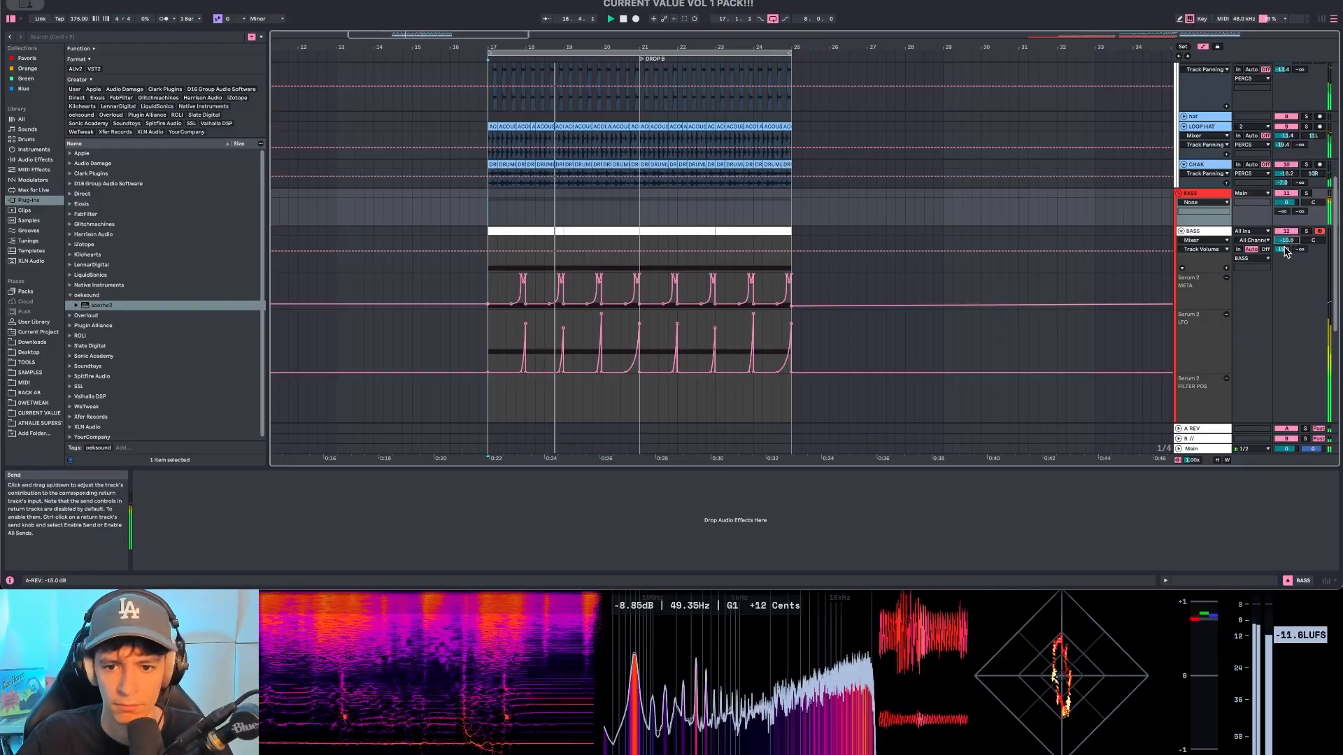
mouse_move(1284, 249)
mouse_down()
mouse_move(1284, 260)
mouse_move(1299, 235)
mouse_move(1299, 268)
mouse_up()
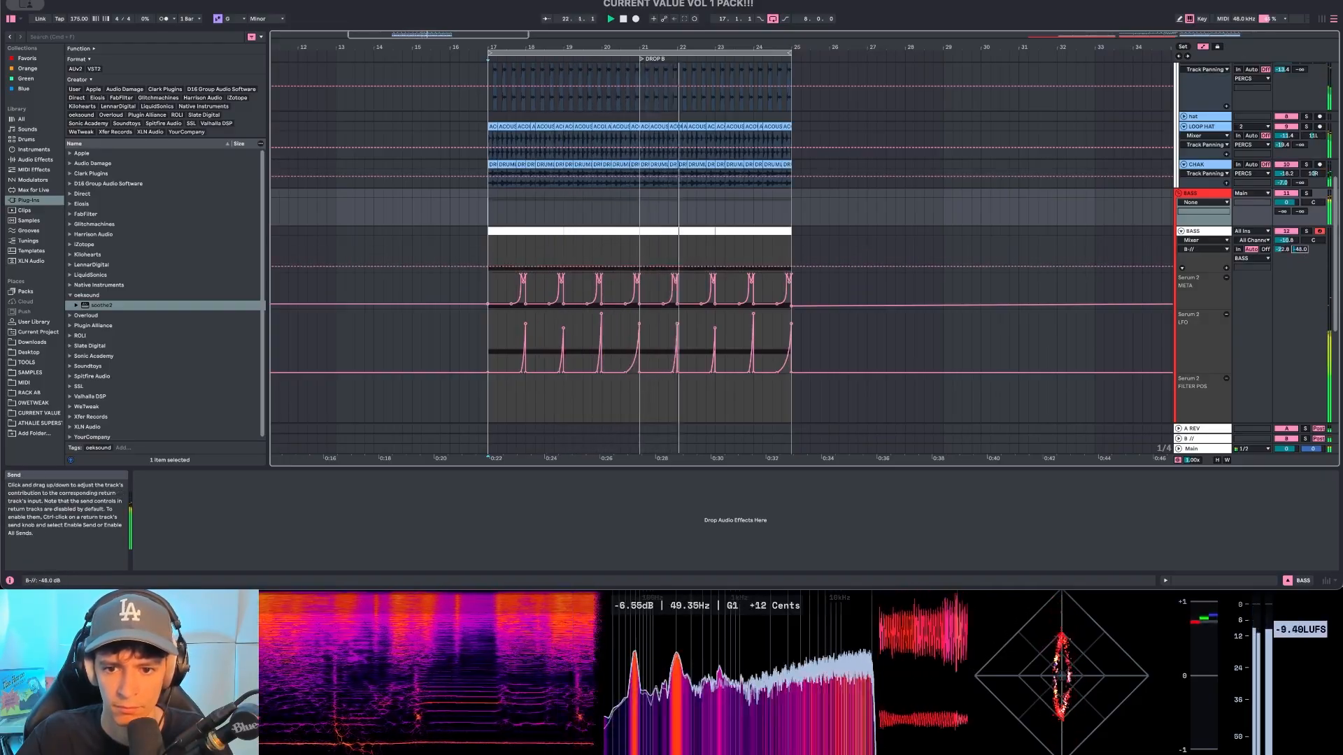
Step: Duplicate the BASS track, deactivate the original, and bounce the copy in place to audio
click(1215, 231)
scroll(1245, 203, up, 10)
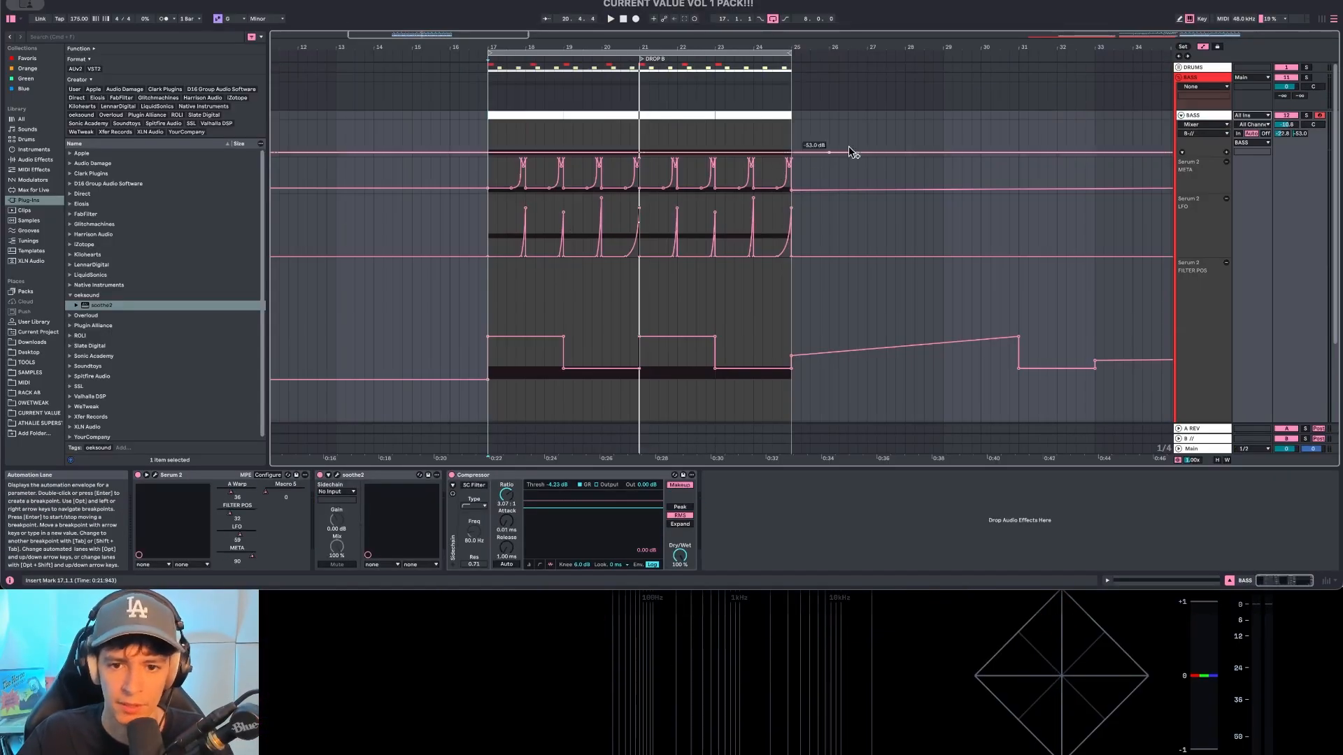
click(1181, 115)
key(super+t)
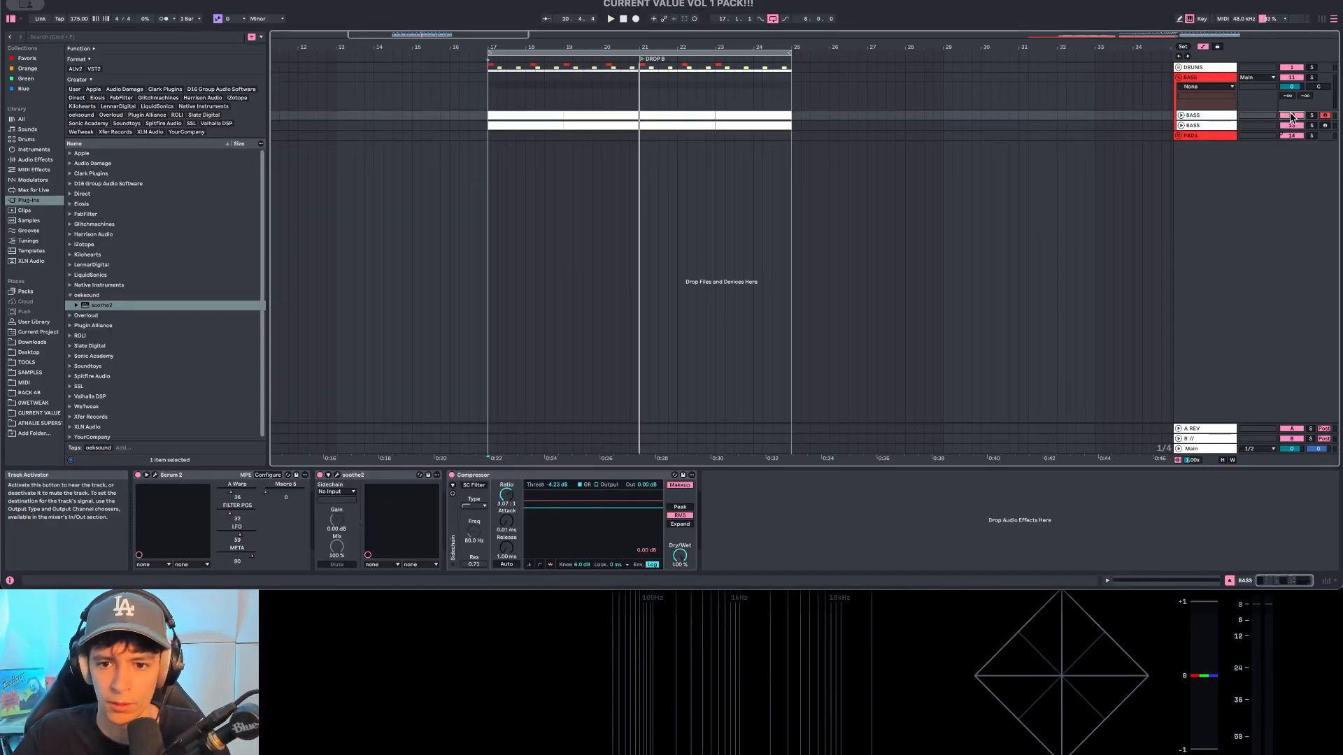
right_click(1217, 127)
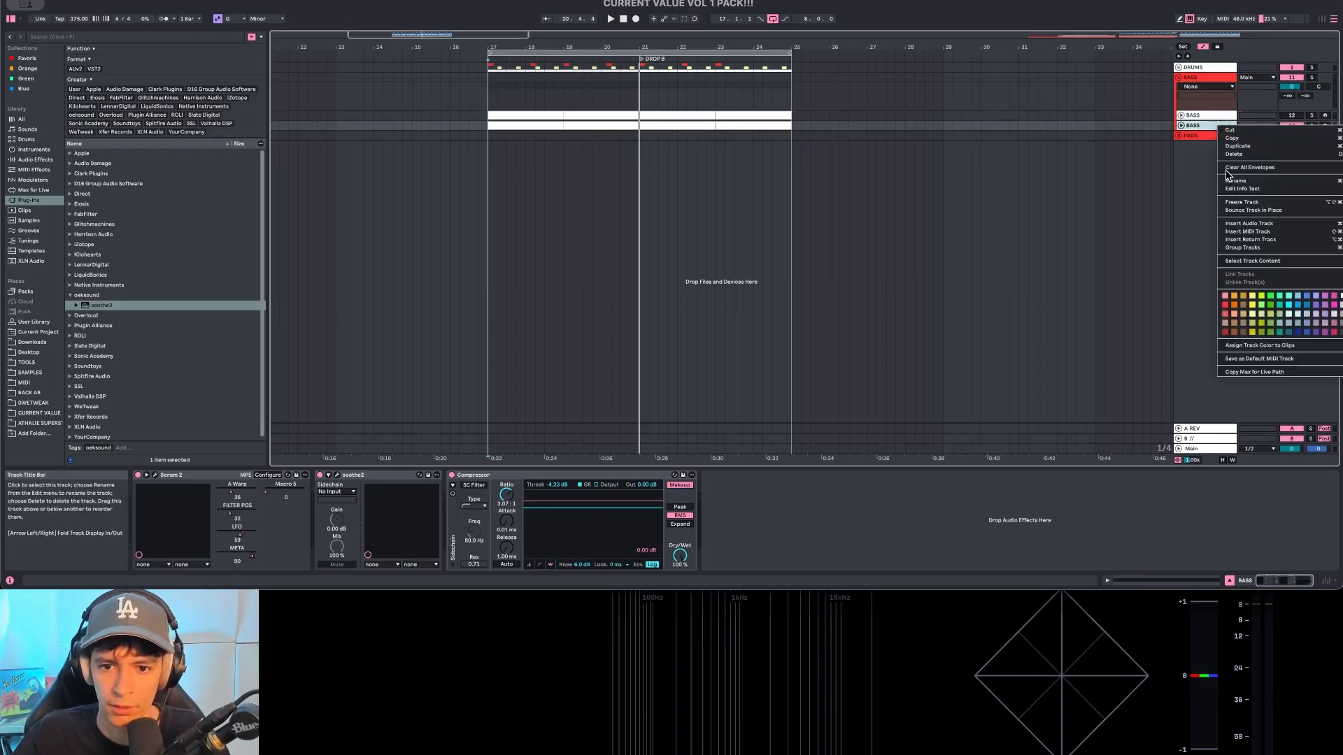
click(1253, 210)
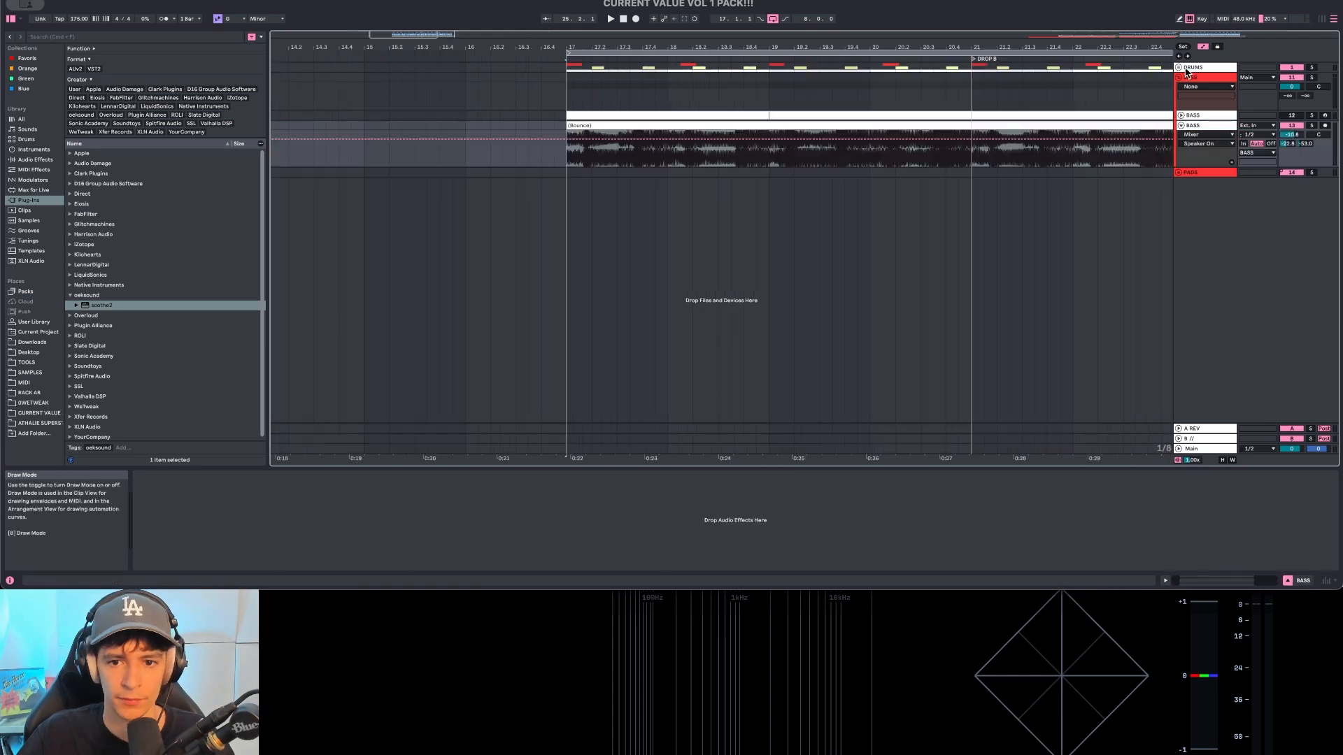
Step: Expand the DRUMS group, fold the PERCS group, and hide the automation lanes around bar 17
click(1178, 67)
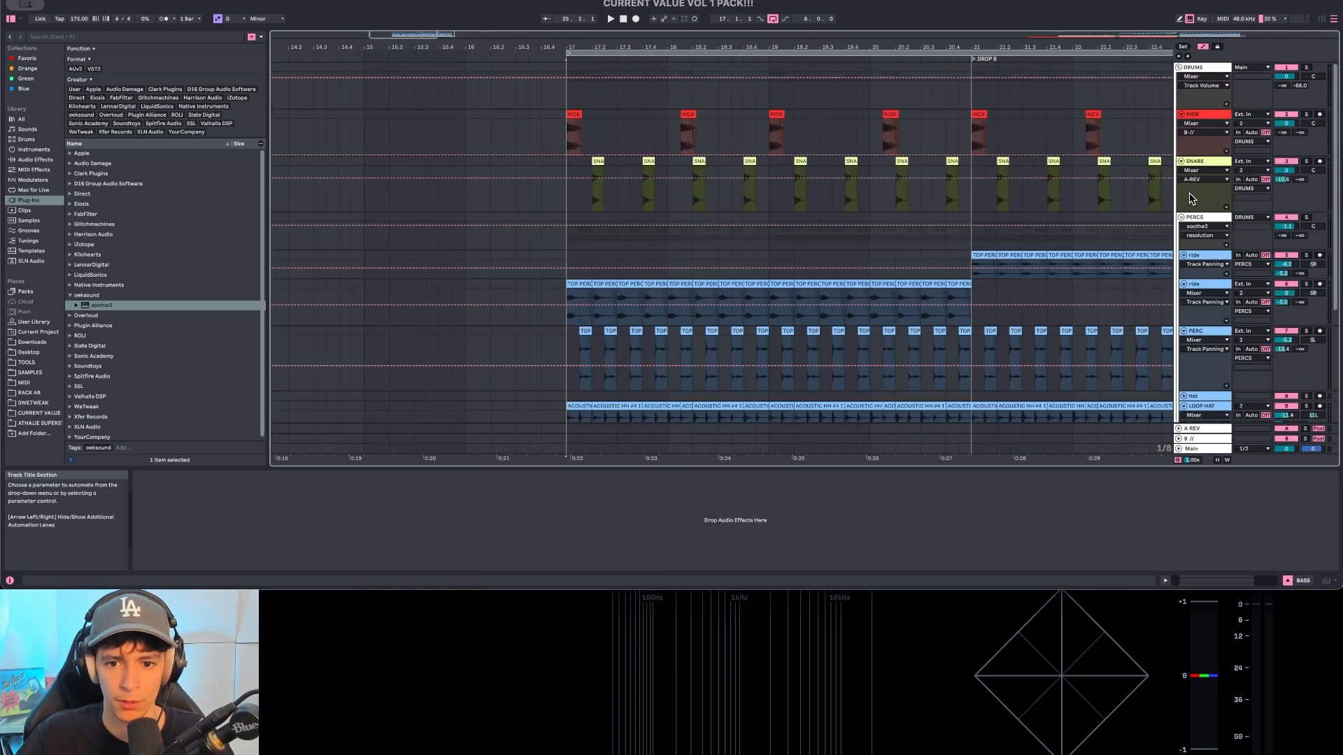
click(1178, 217)
scroll(567, 312, up, 10)
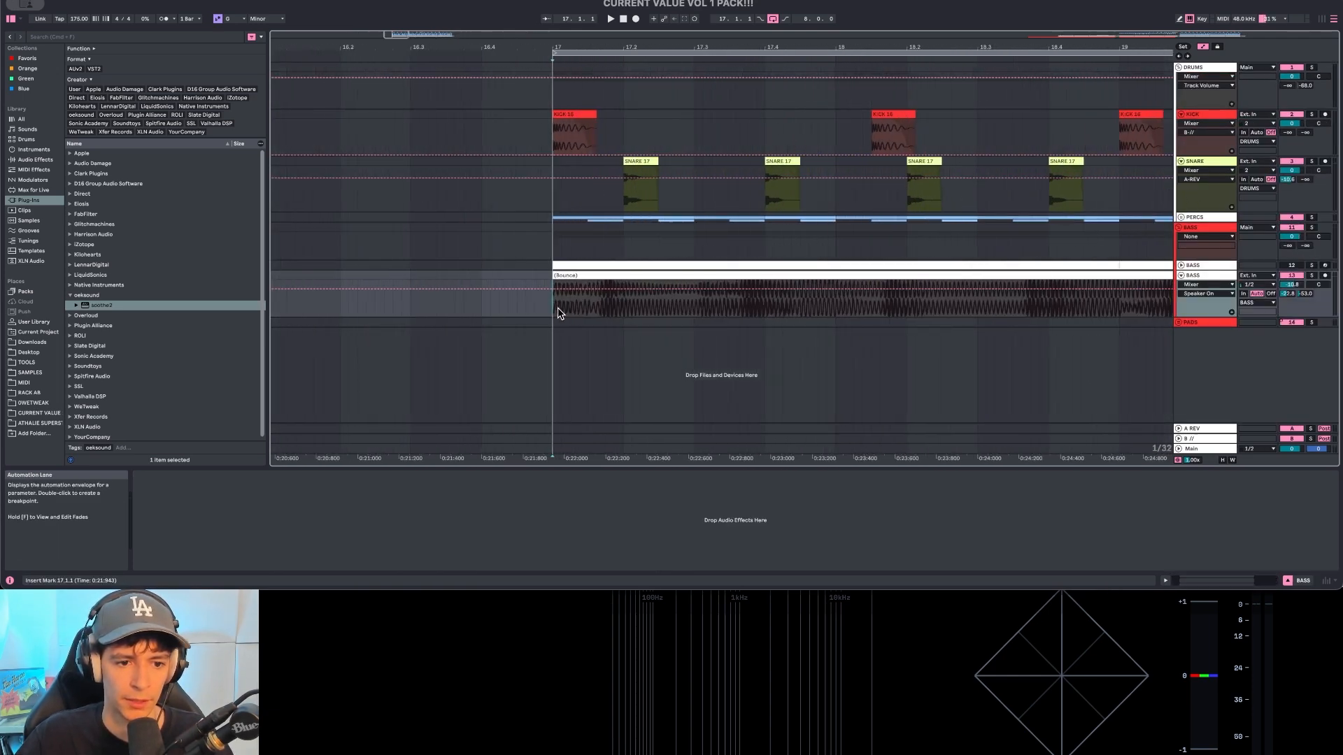
scroll(558, 313, up, 3)
key(super+a)
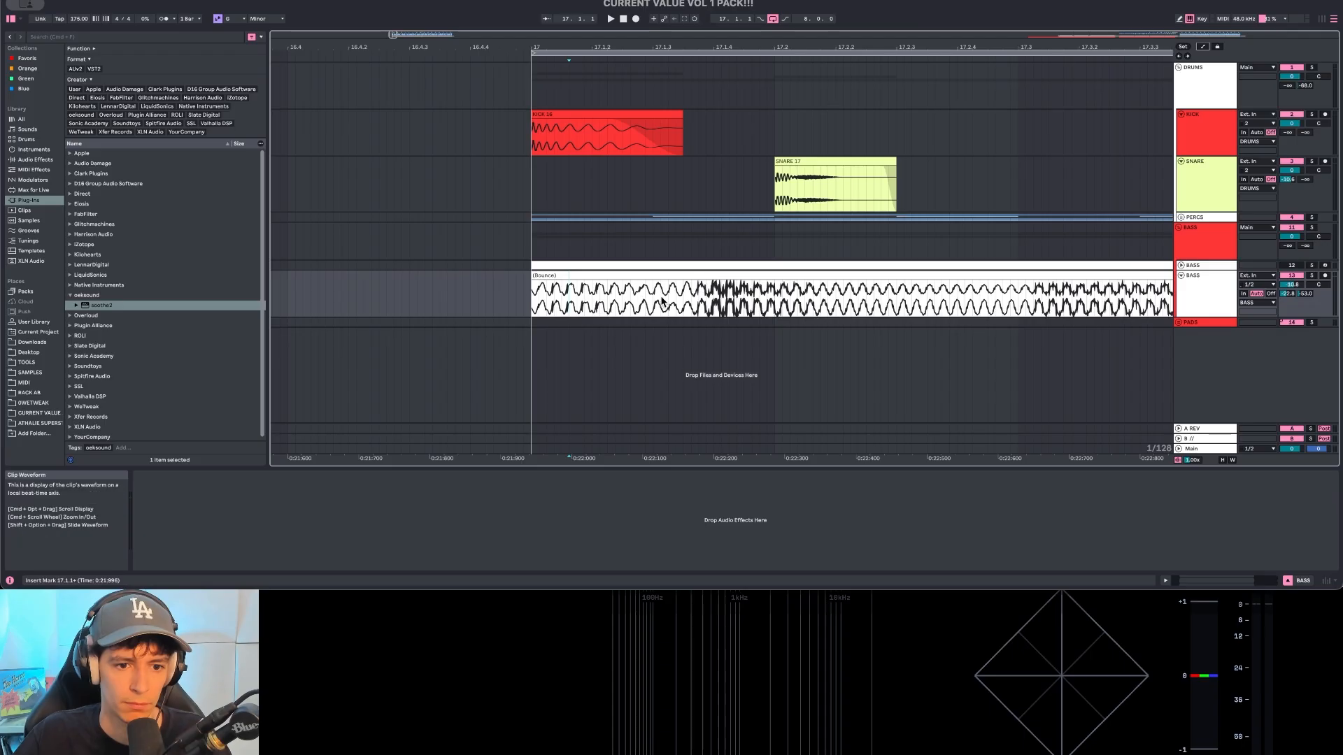
Step: Loop the first beat of bar 17 and shape a curved fade-in on the bounced bass beneath the kick during playback
click(533, 287)
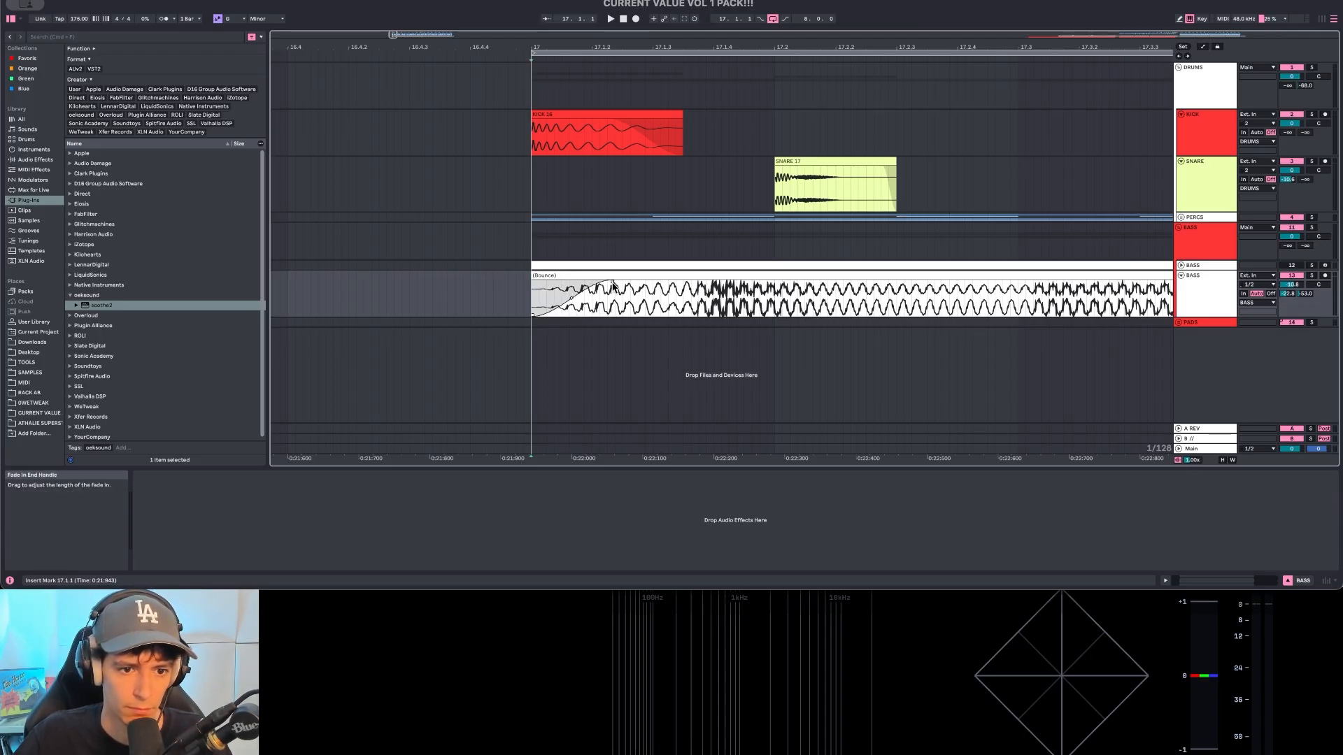
drag(532, 299, 781, 293)
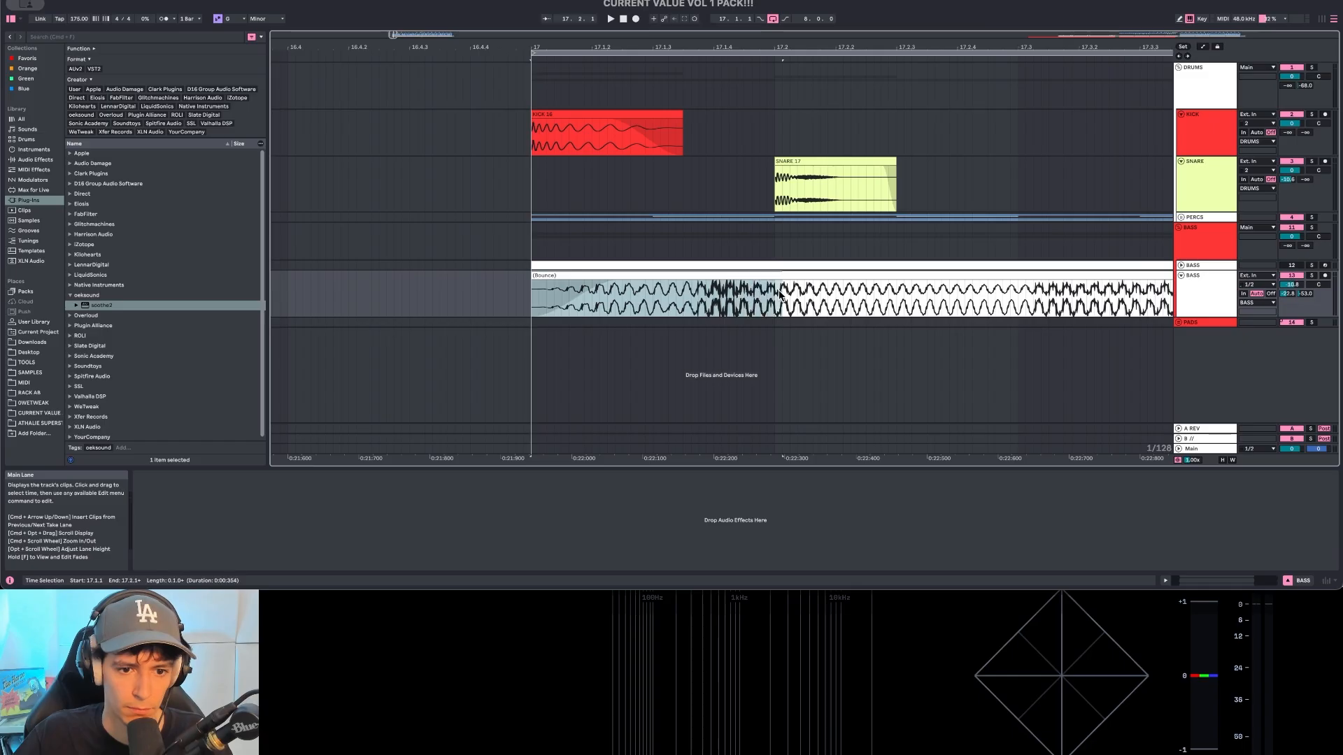
key(super+l)
key(space)
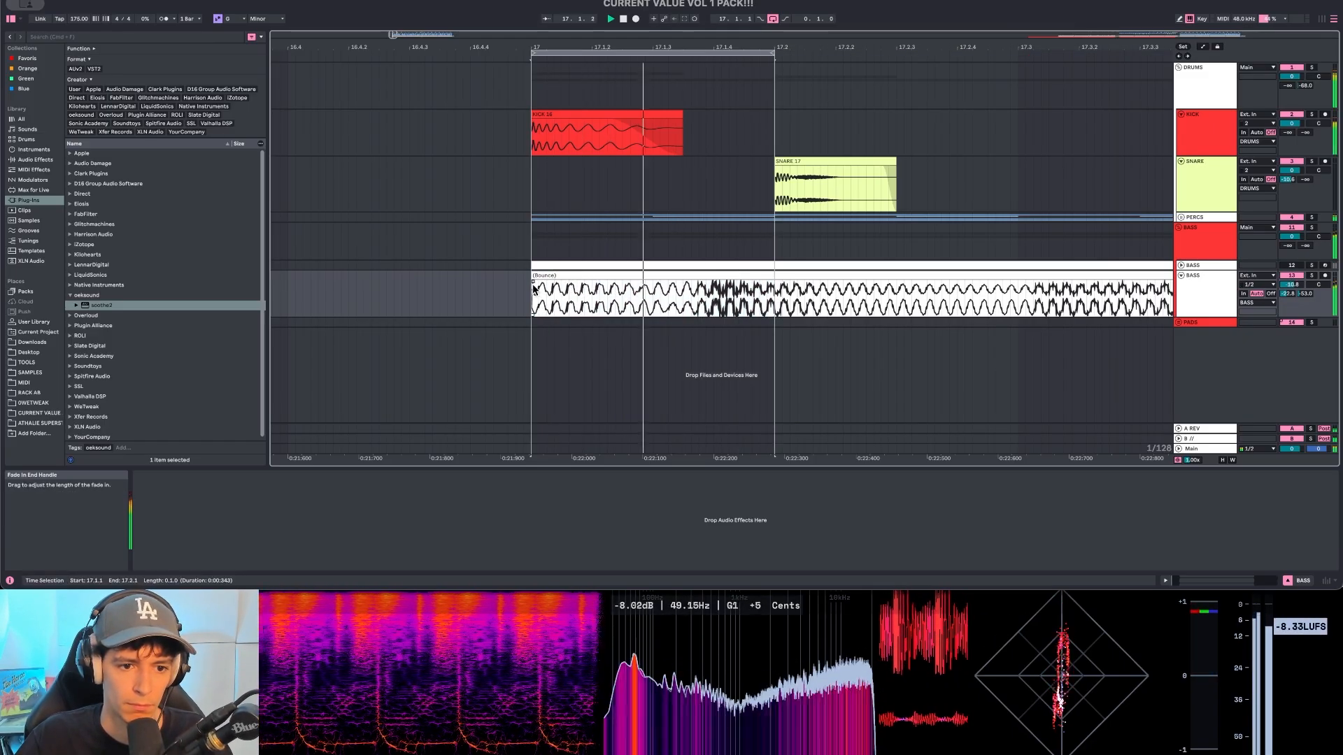
drag(557, 288, 607, 302)
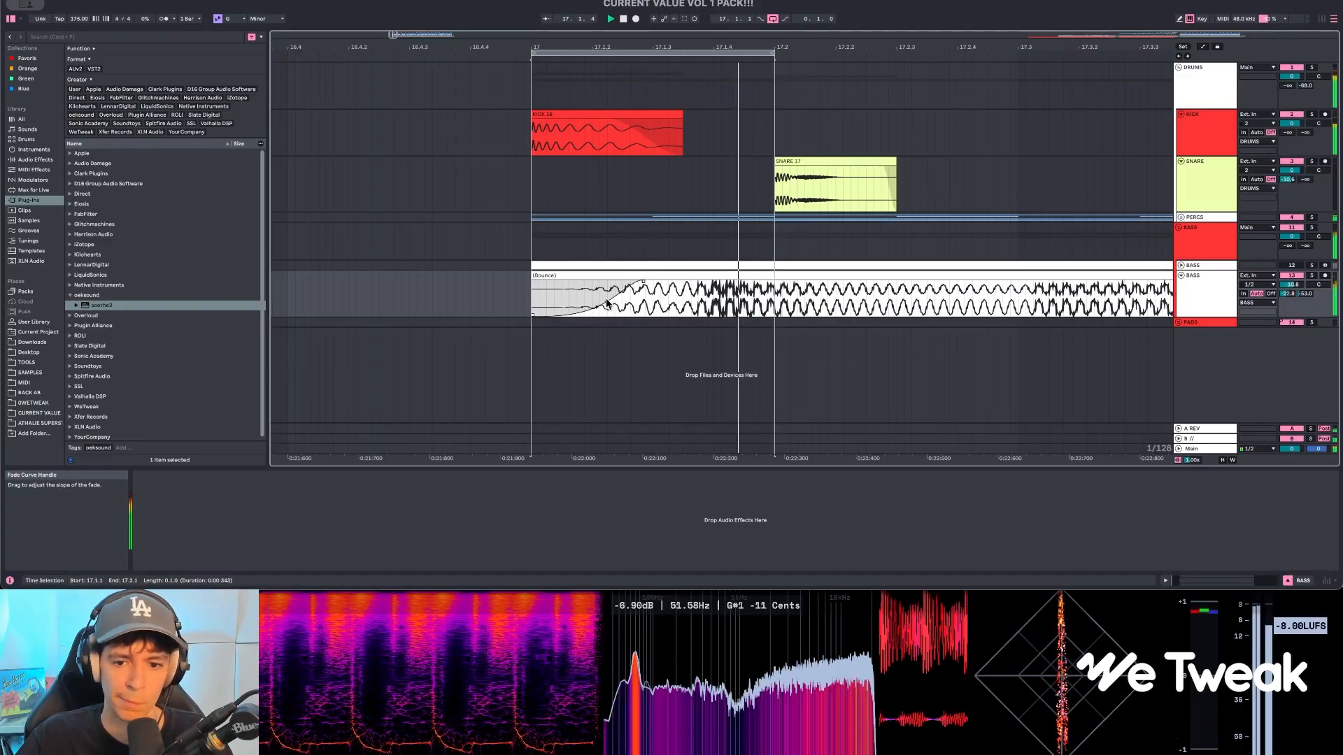
key(space)
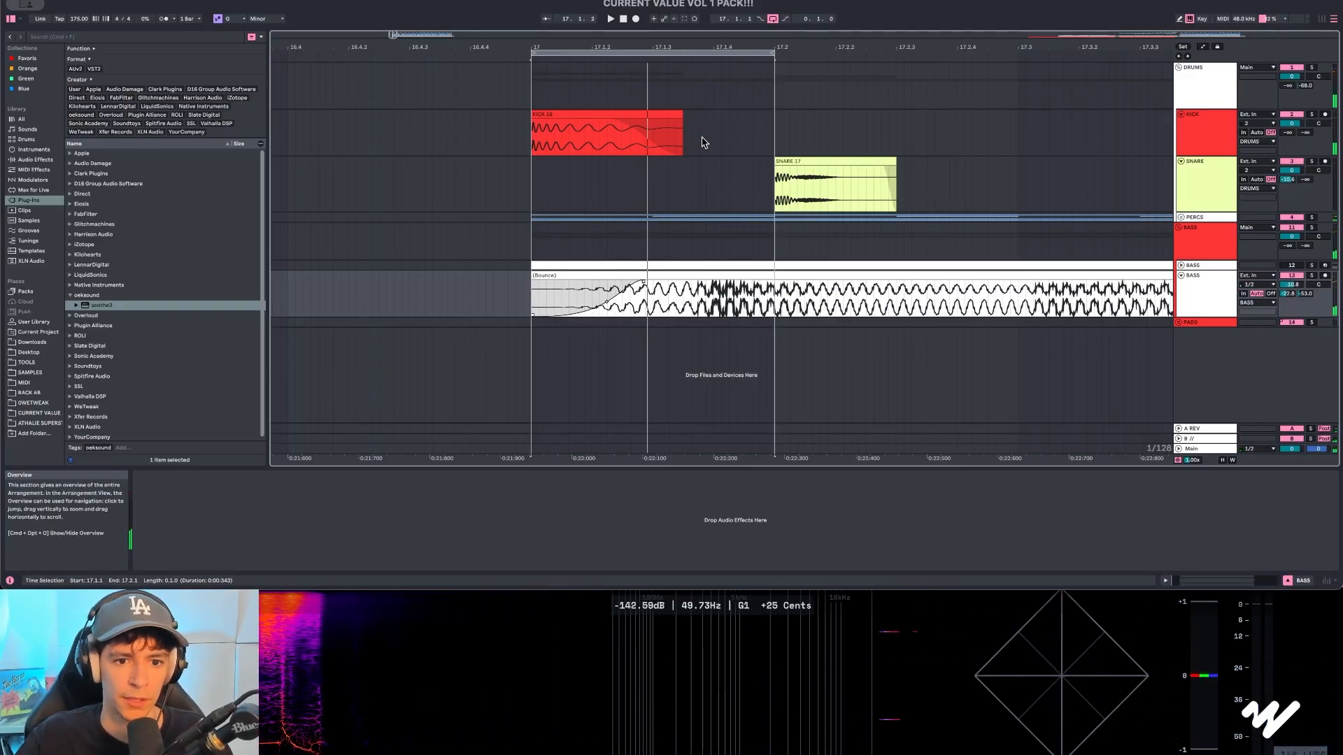
Step: Loop beat 17.2, split the bounced bass there, and give the new piece a short curved fade-in under the snare
mouse_move(771, 304)
mouse_down()
mouse_move(903, 299)
mouse_move(778, 298)
mouse_up()
click(900, 297)
key(super+l)
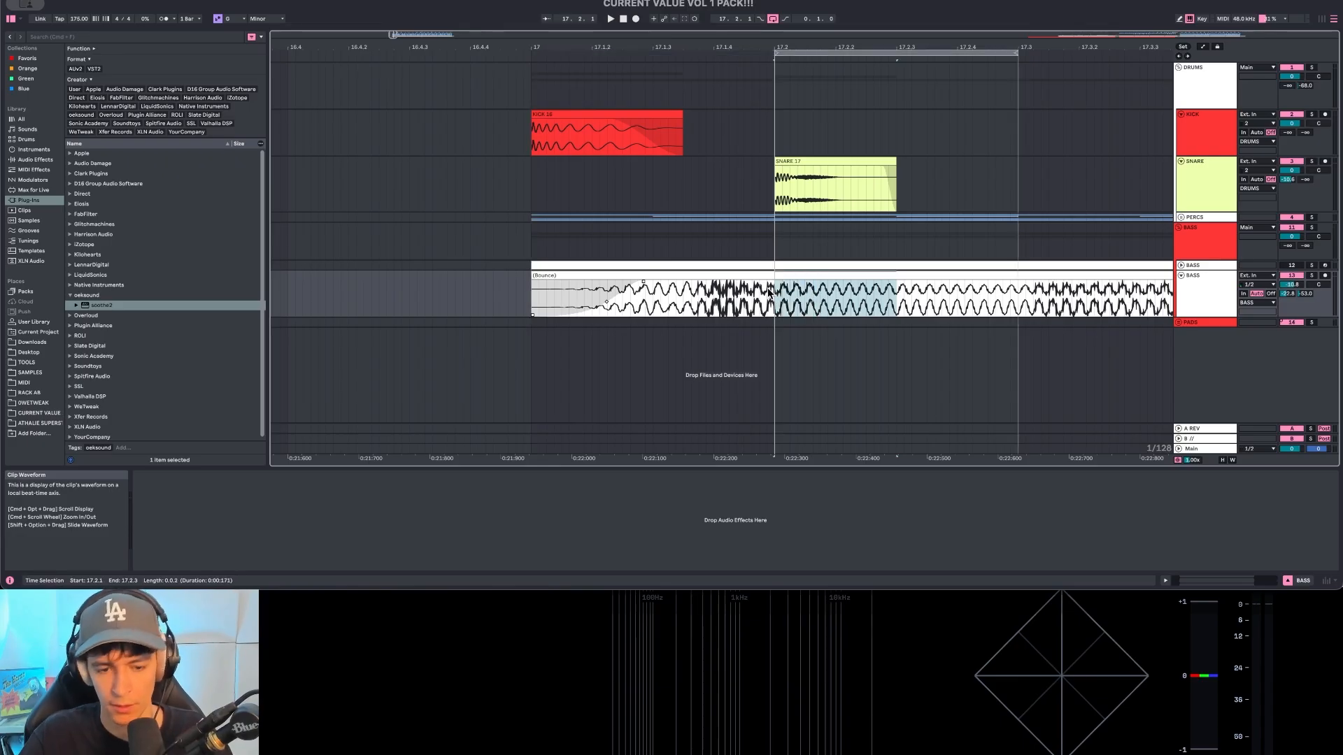
key(space)
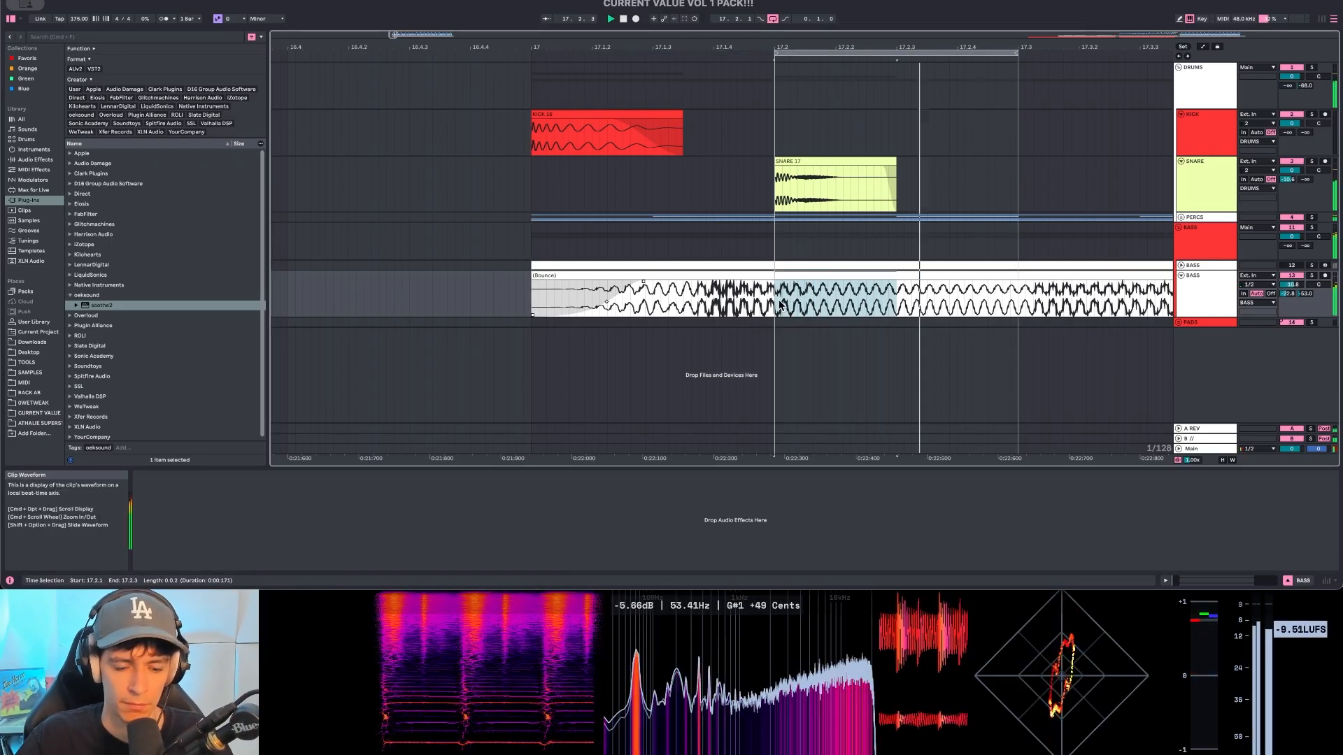
click(777, 308)
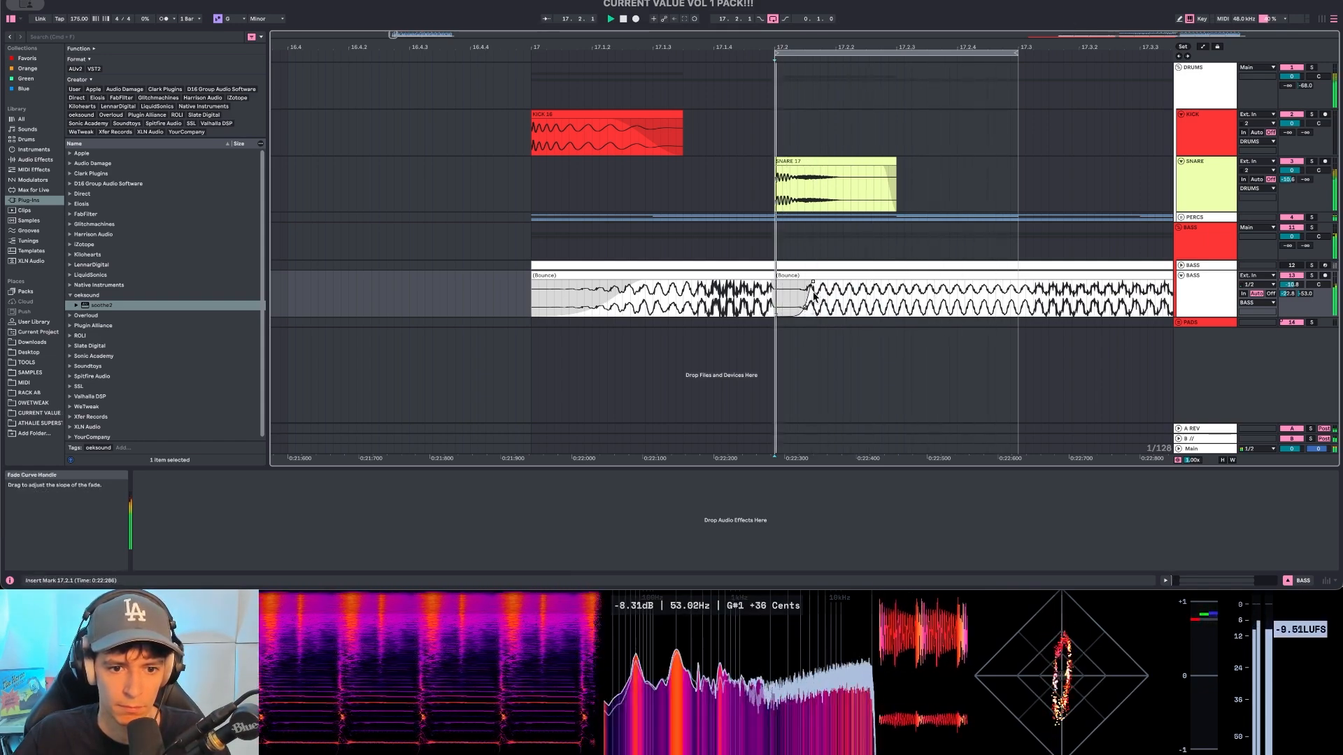
drag(813, 285, 802, 285)
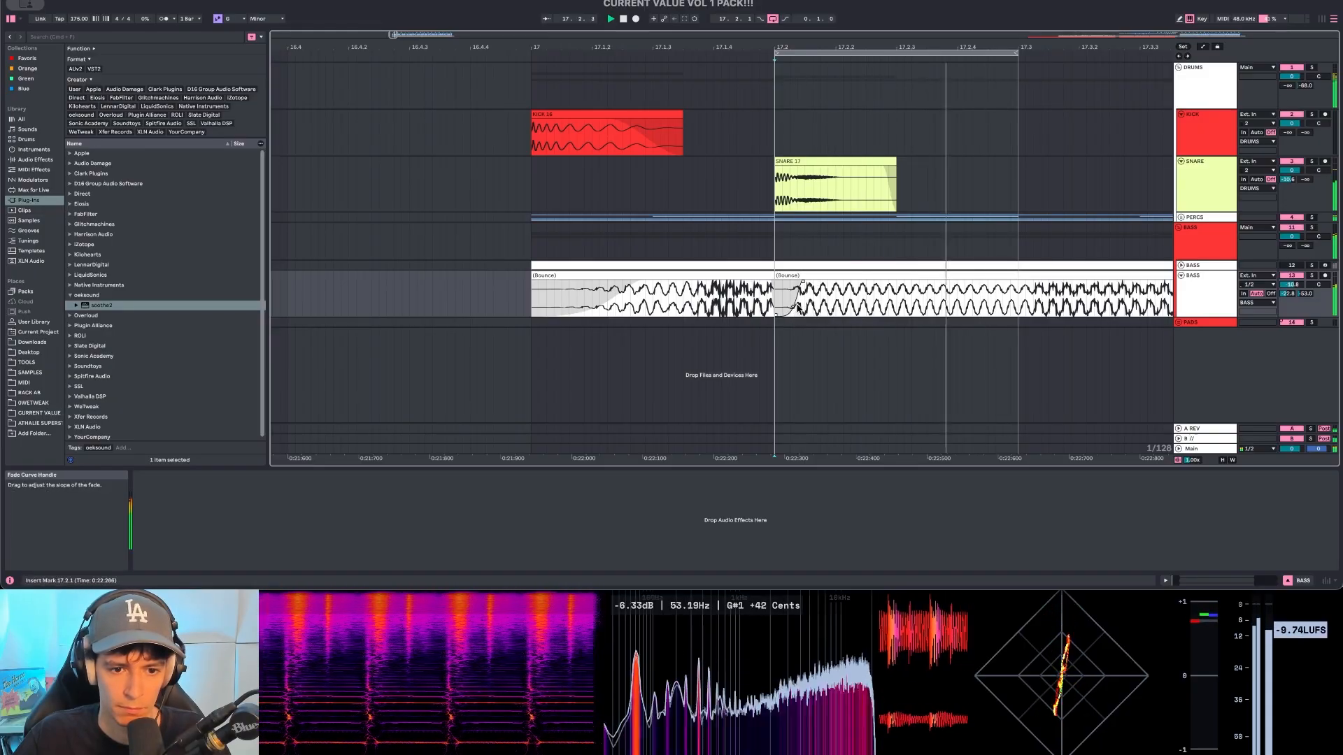
key(space)
Step: Loop from 17.1 to 17.4 and play the first three beats with the faded bass
scroll(798, 306, down, 4)
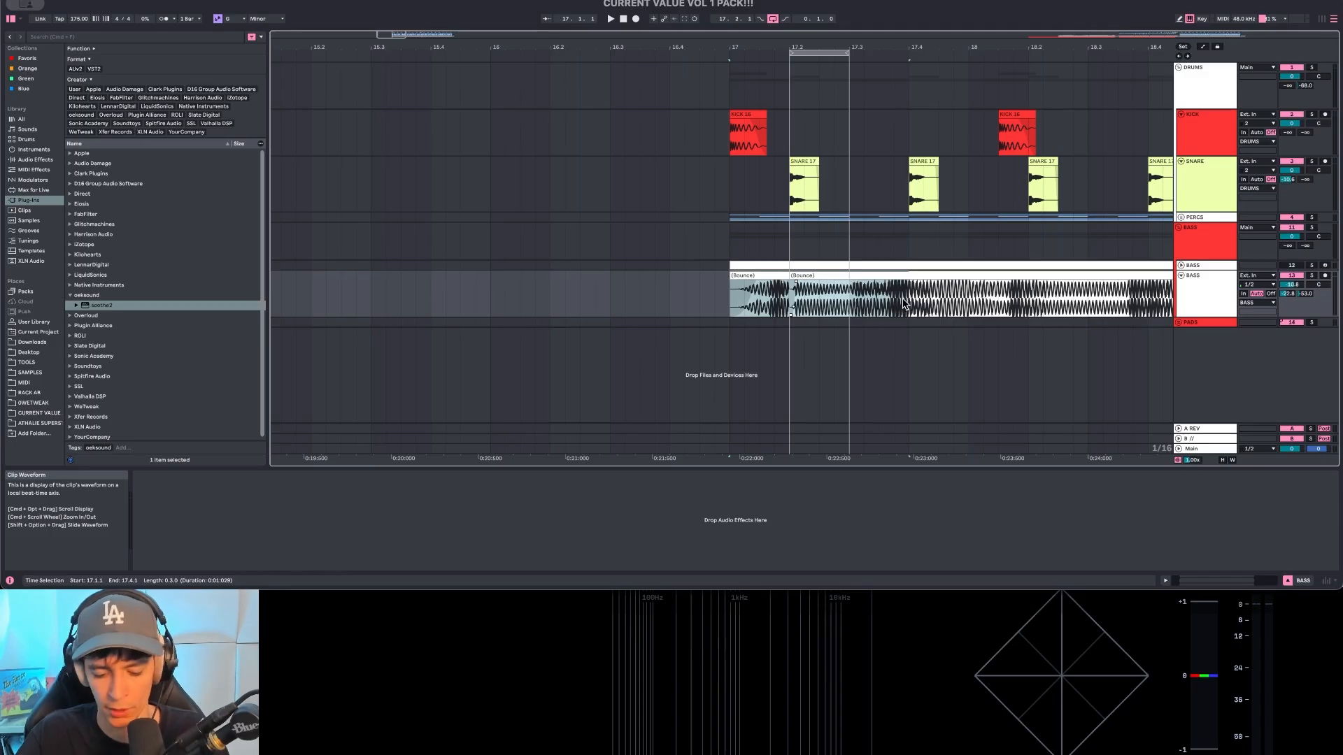
key(super+l)
key(space)
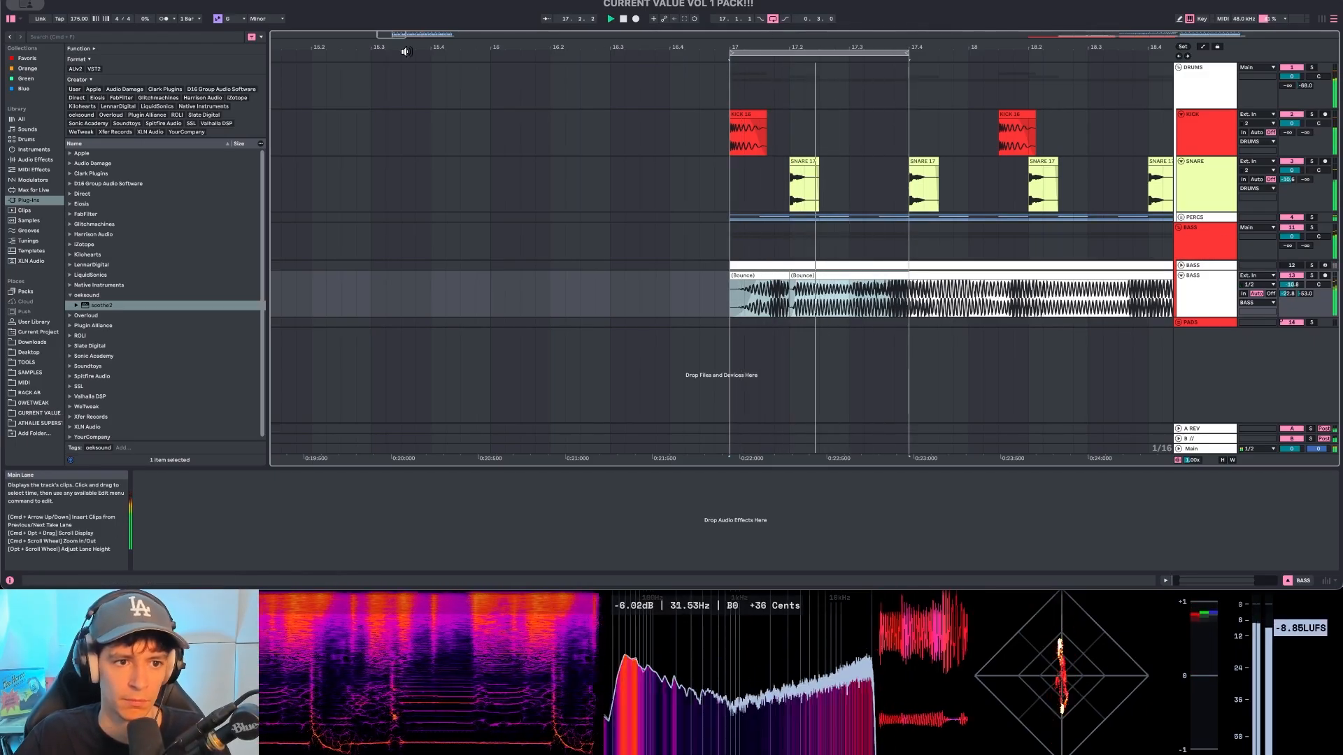
key(space)
drag(398, 34, 407, 34)
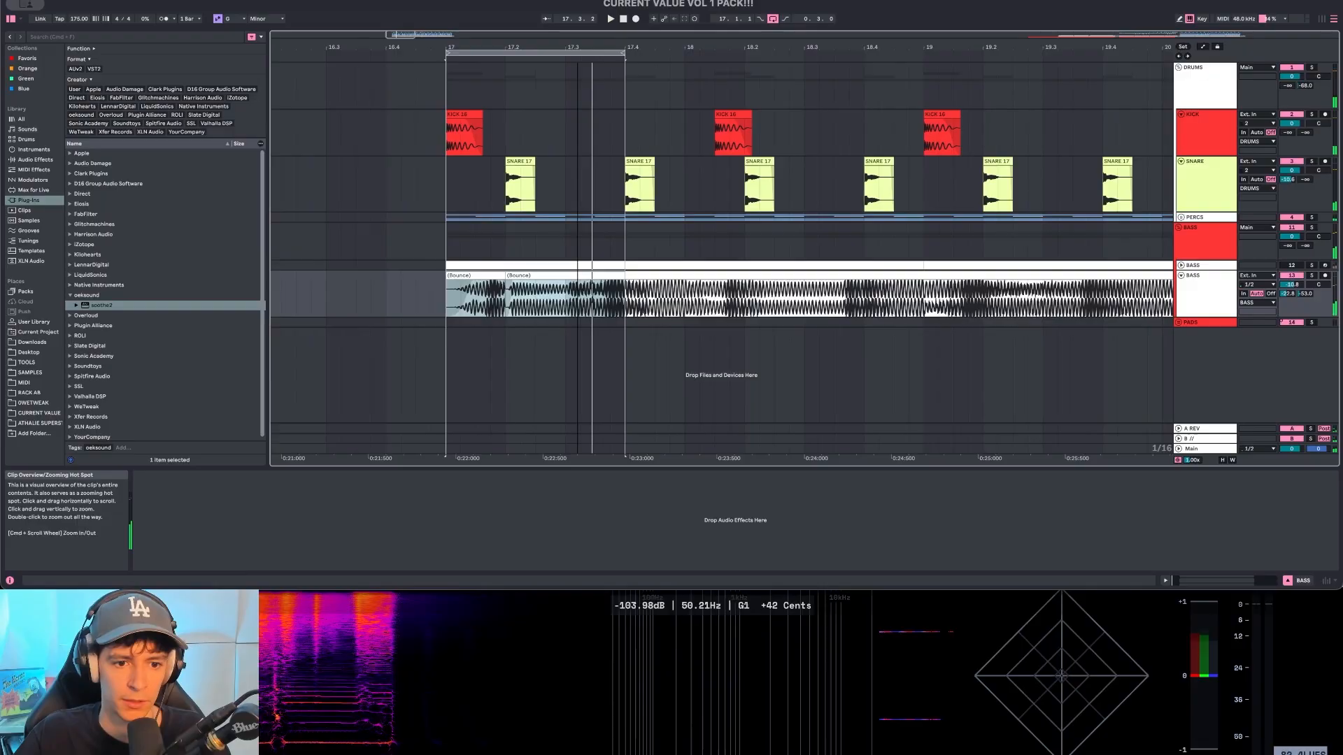
Step: Split the bounced bass at 17.4, add a short fade-in under the snare, and loop that beat
click(632, 303)
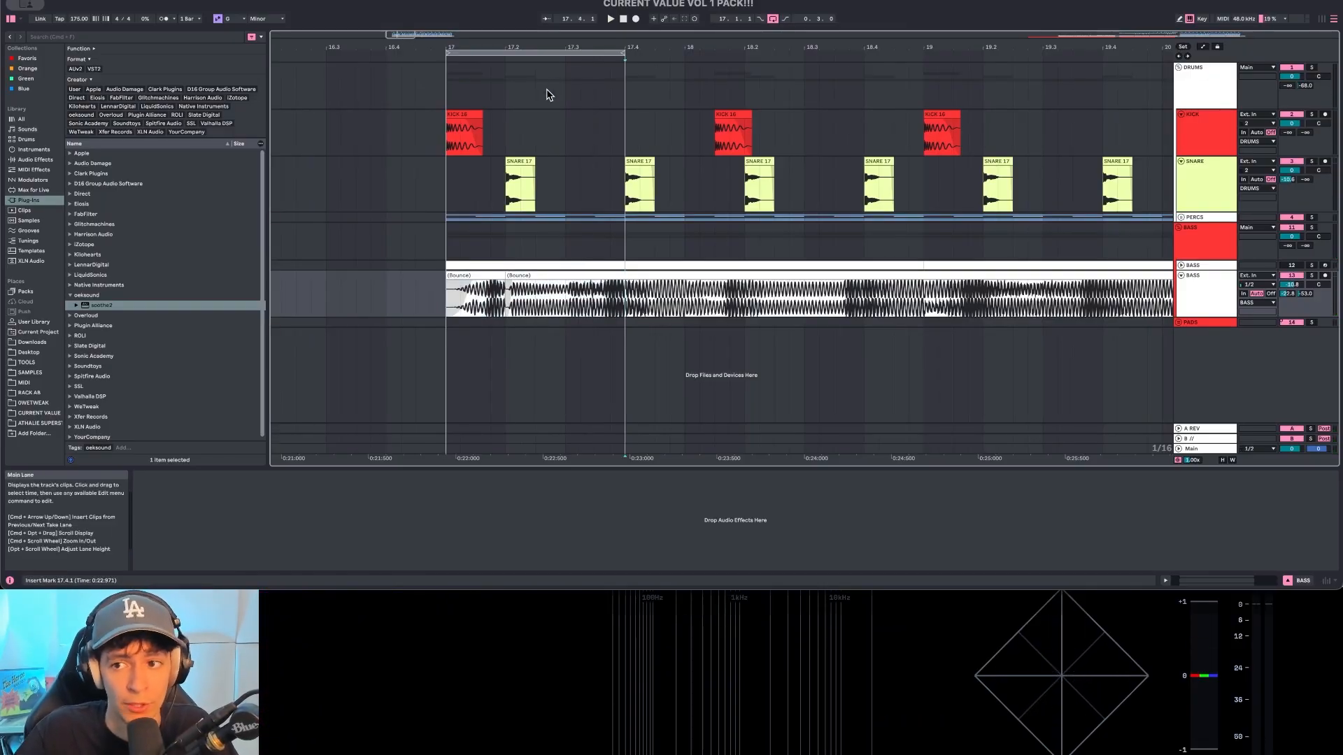
drag(625, 297, 924, 297)
key(super+l)
key(space)
scroll(626, 298, up, 5)
drag(626, 298, 821, 297)
key(super+l)
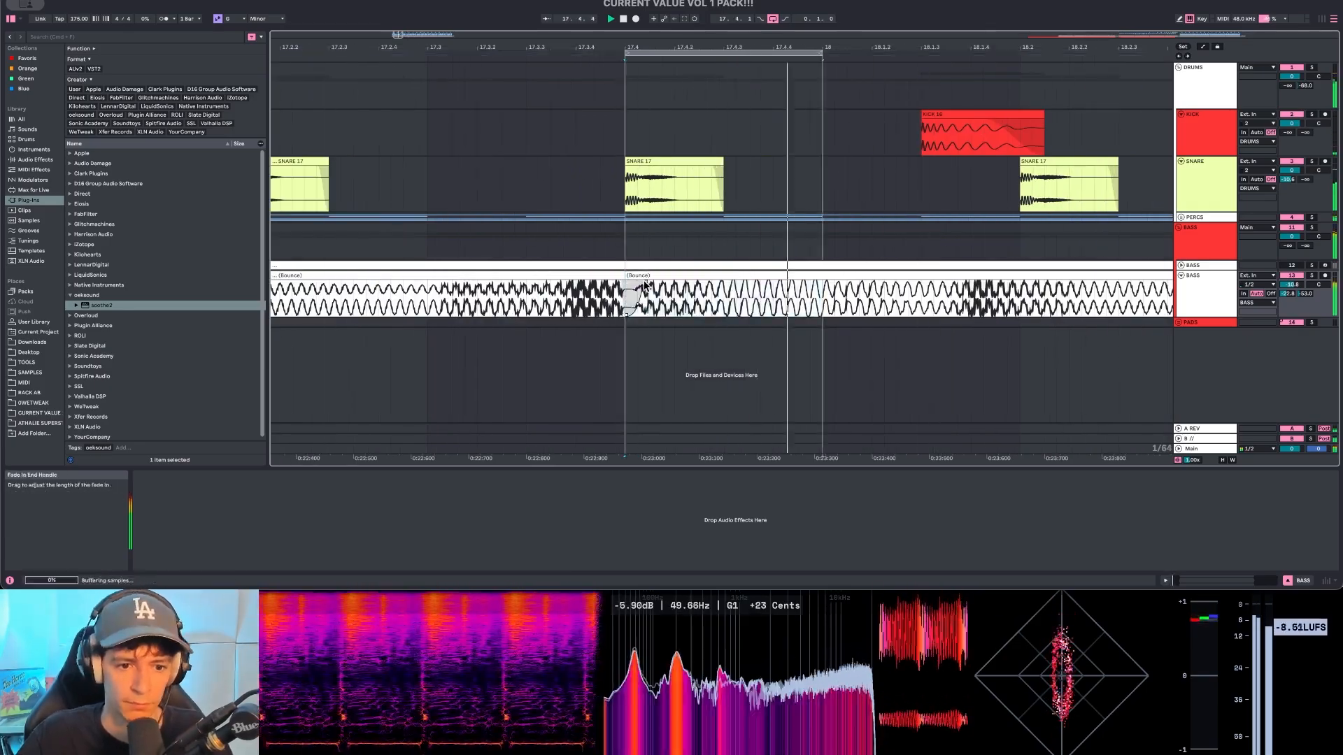
Step: Split the bounced bass at the bar 18 kick and at 18.2, and fade in the piece under the kick
key(space)
click(922, 296)
drag(922, 297, 1117, 297)
key(super+l)
key(super+e)
key(space)
click(1019, 297)
scroll(984, 90, down, 5)
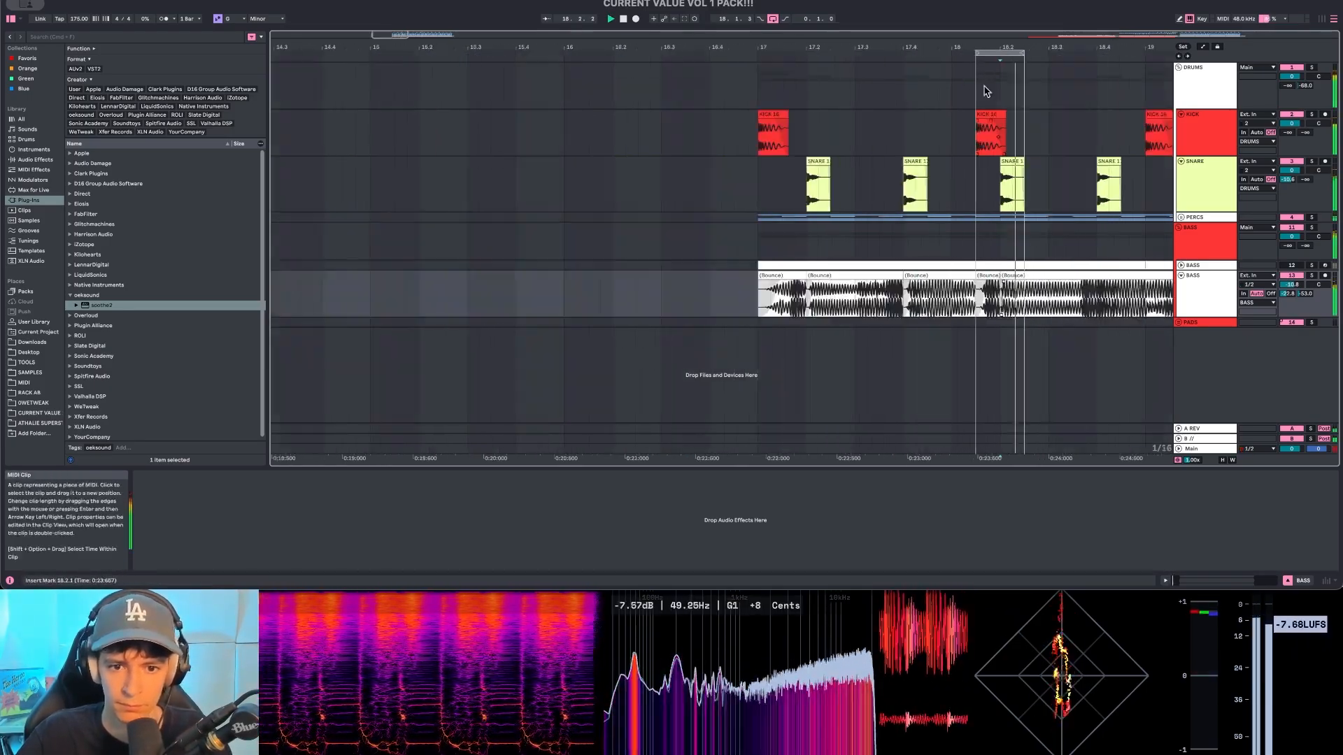
Step: Split and fade in the bounced bass at the remaining kicks and snares through bar 24, and set the loop range to bars 17 to 24
scroll(984, 297, up, 5)
click(1084, 297)
scroll(1080, 288, down, 5)
key(super+l)
mouse_move(687, 297)
mouse_down()
mouse_move(958, 297)
mouse_move(1052, 282)
mouse_up()
scroll(703, 297, up, 5)
scroll(700, 293, down, 5)
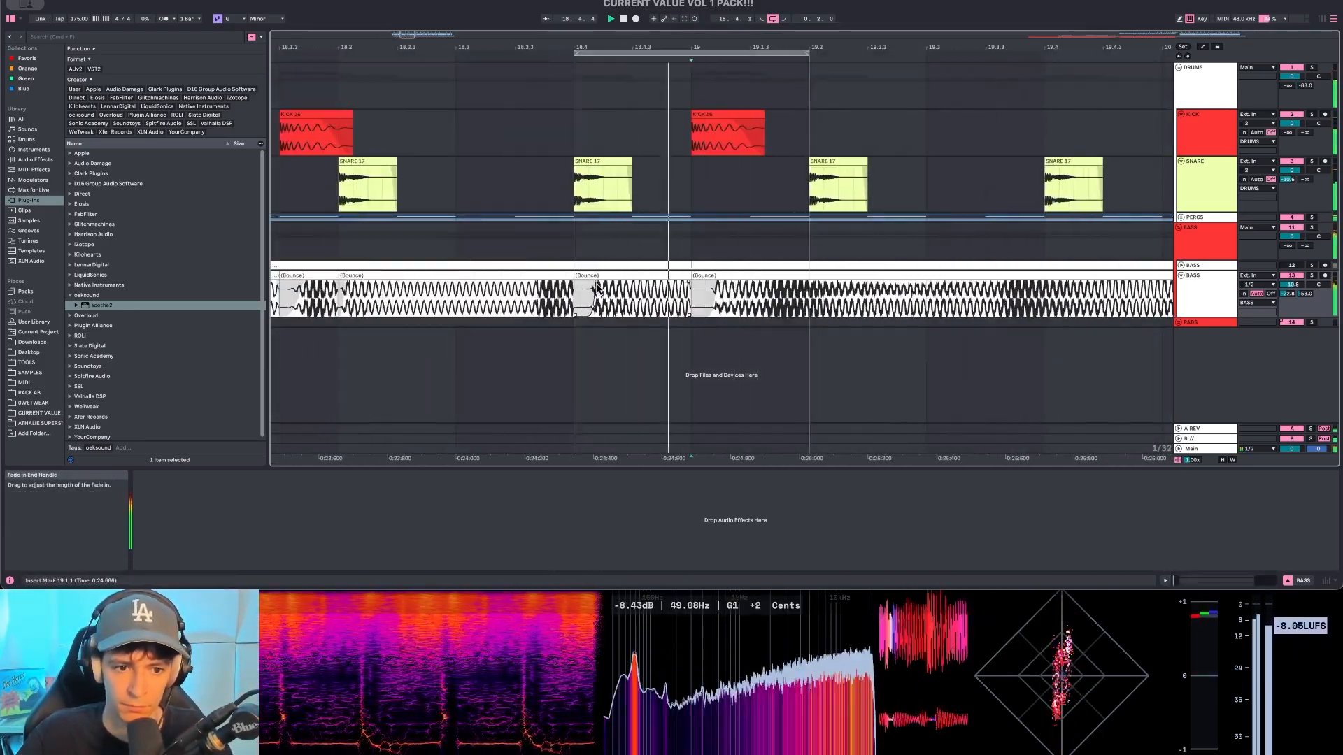
drag(809, 297, 927, 297)
key(super+l)
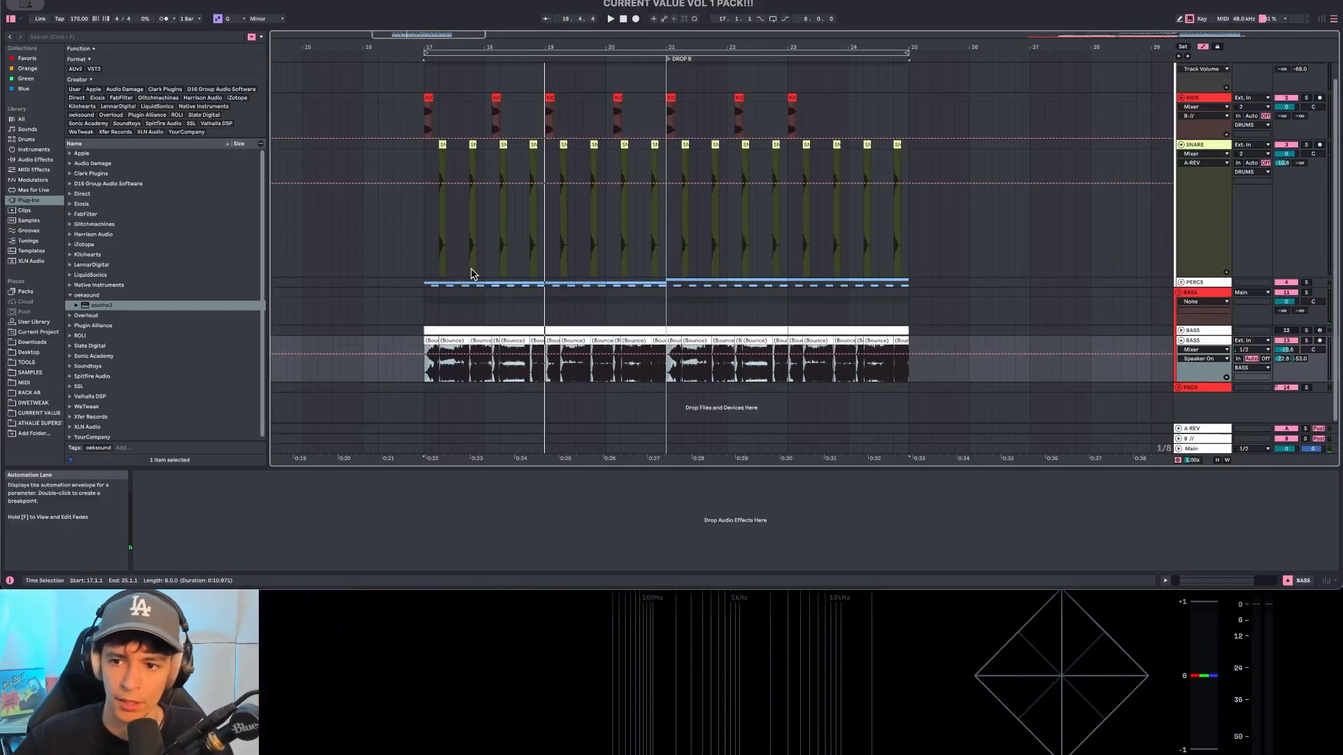
Step: Play the eight-bar drop from bar 17 to check the bass fades against the drums
key(space)
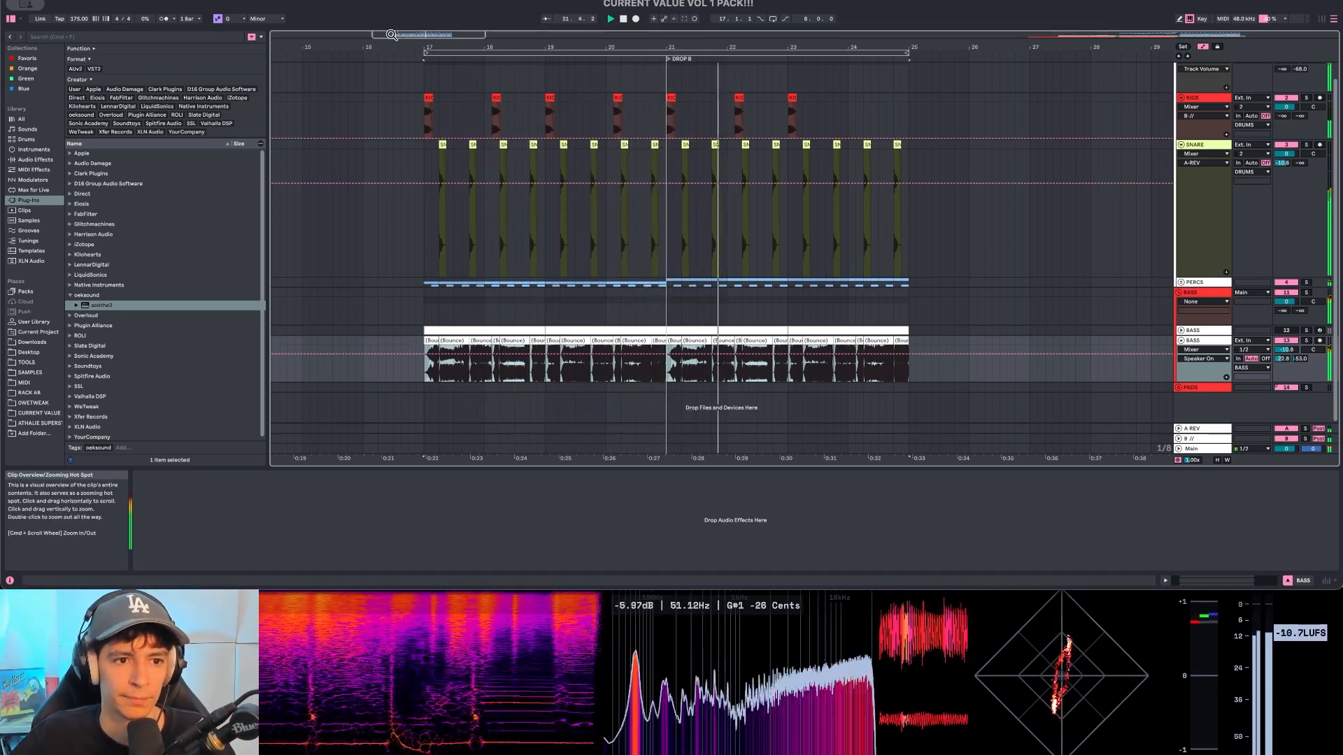
drag(534, 47, 607, 9)
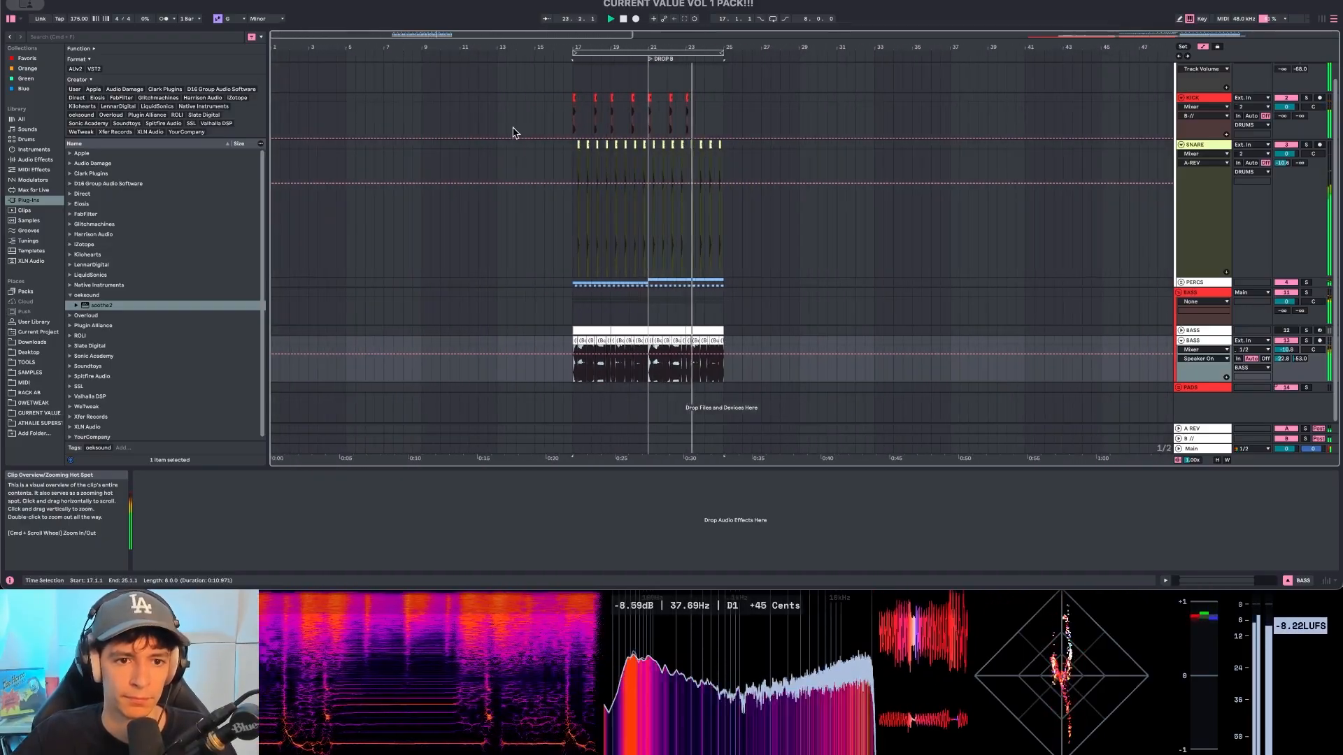
drag(504, 35, 455, 46)
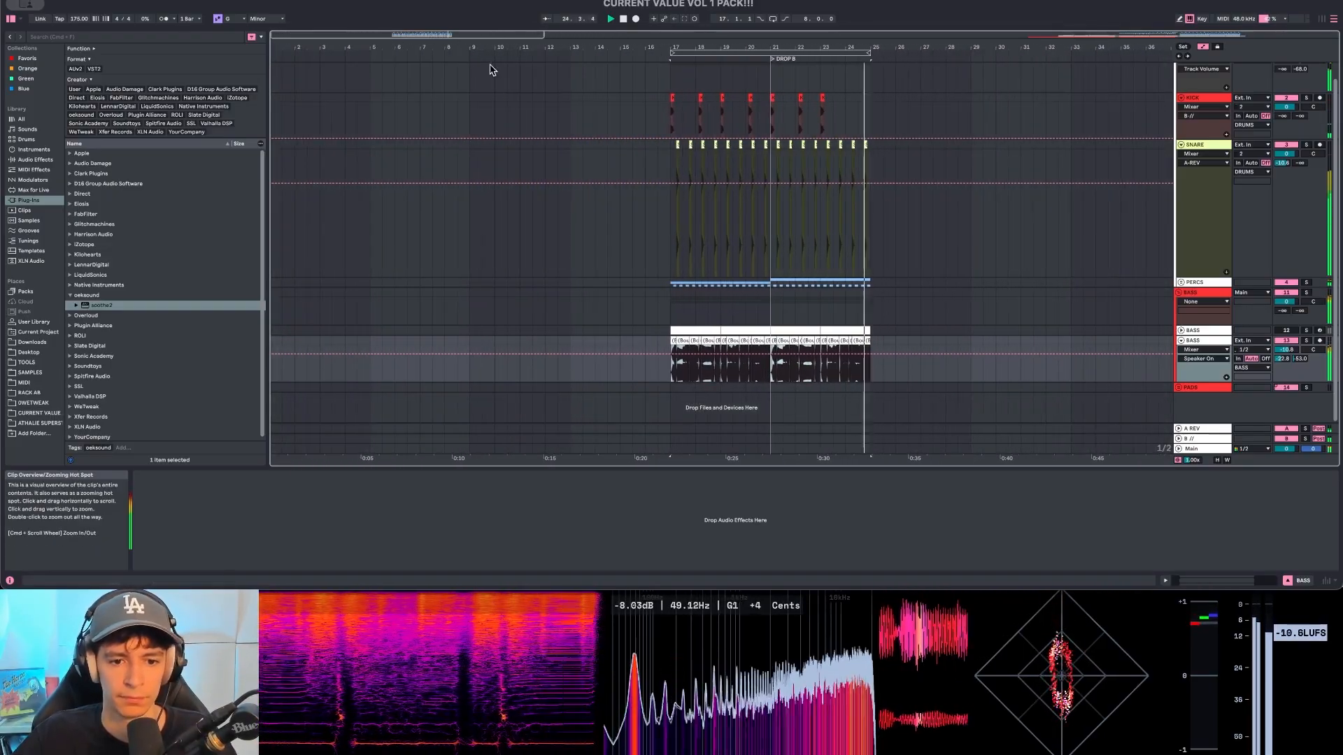
key(space)
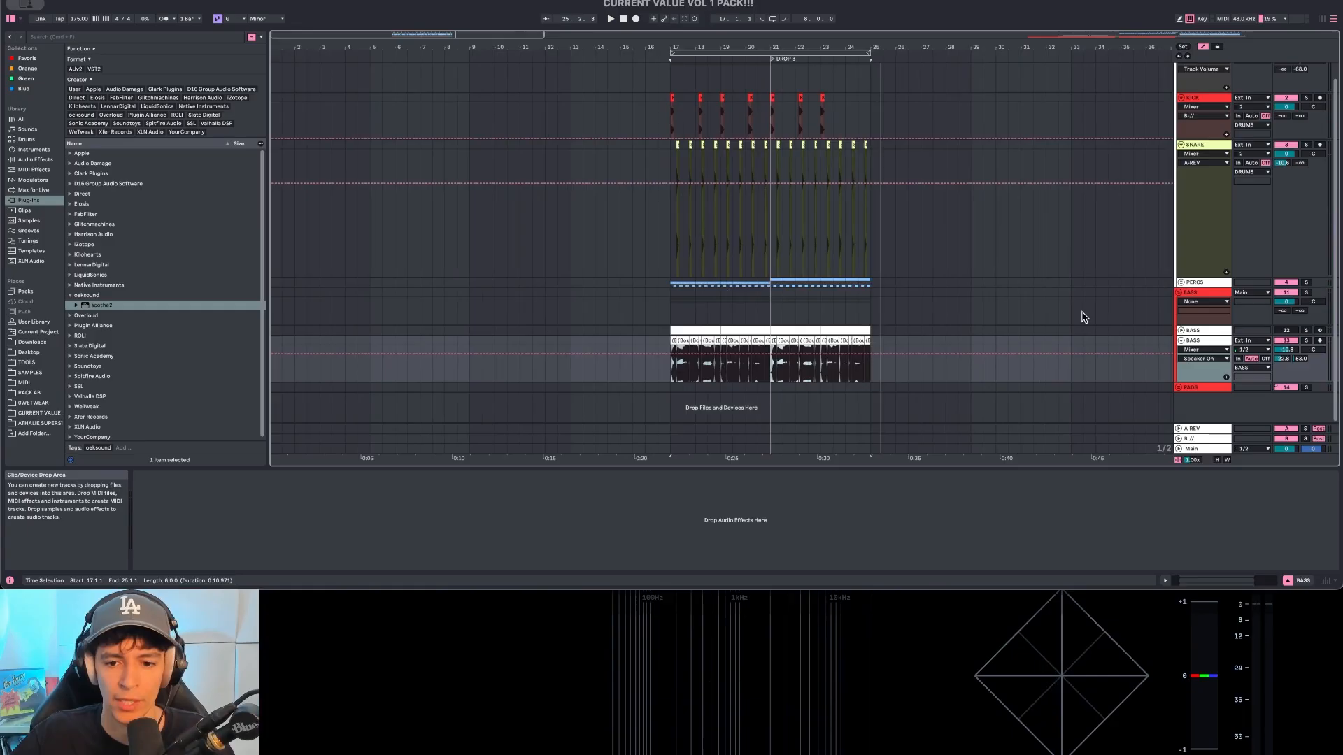
Step: Fold the DRUMS group and copy its clips into the intro from bar 1 to about bar 15
drag(671, 283, 765, 75)
scroll(1141, 133, up, 2)
click(1179, 68)
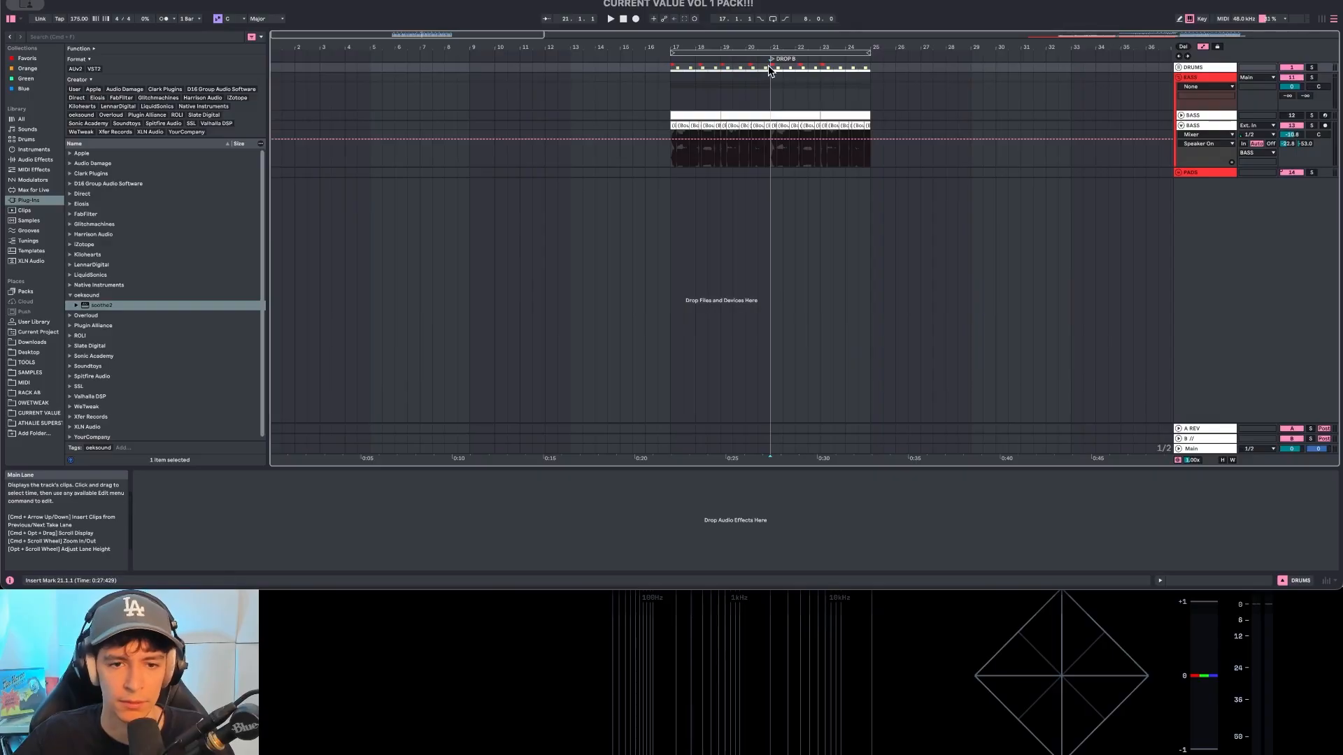
drag(771, 288, 667, 288)
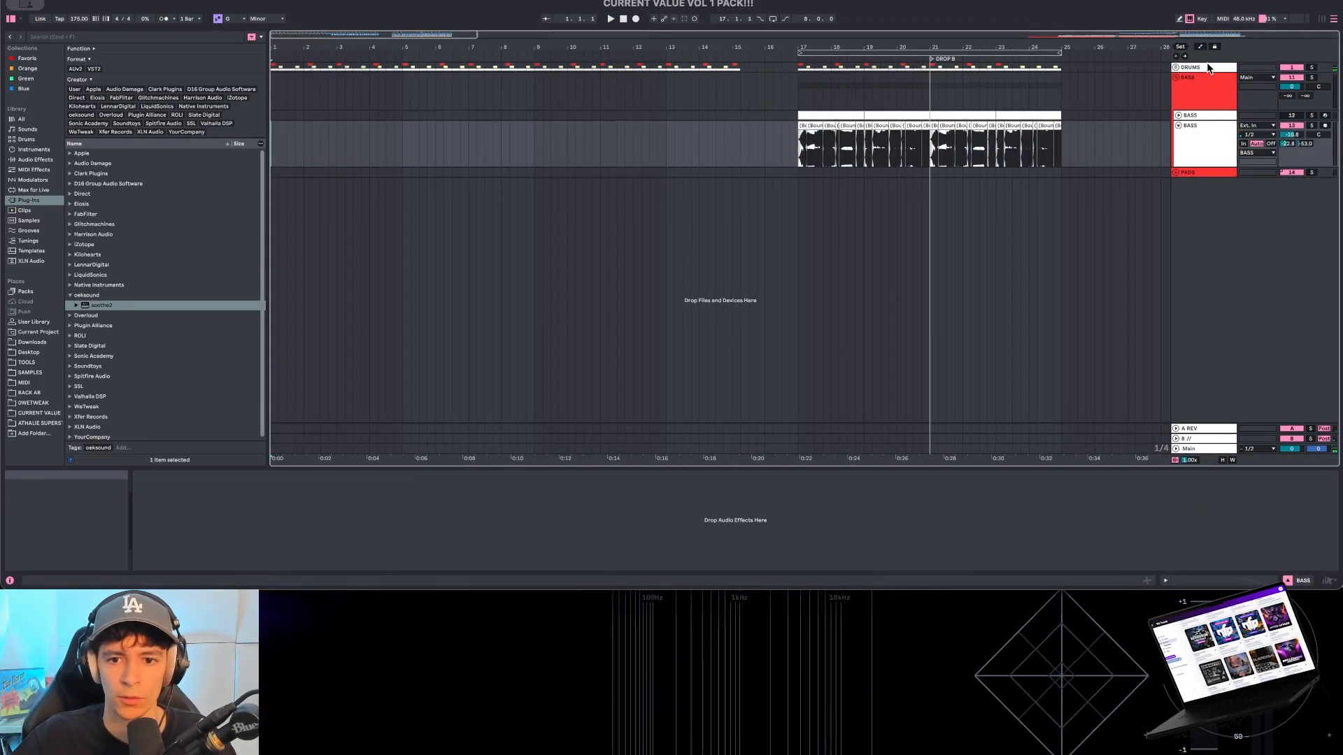
Step: Add a high-pass Auto Filter to the DRUMS group, set its frequency automation to 3.00 kHz, and play from bar 1
click(1183, 68)
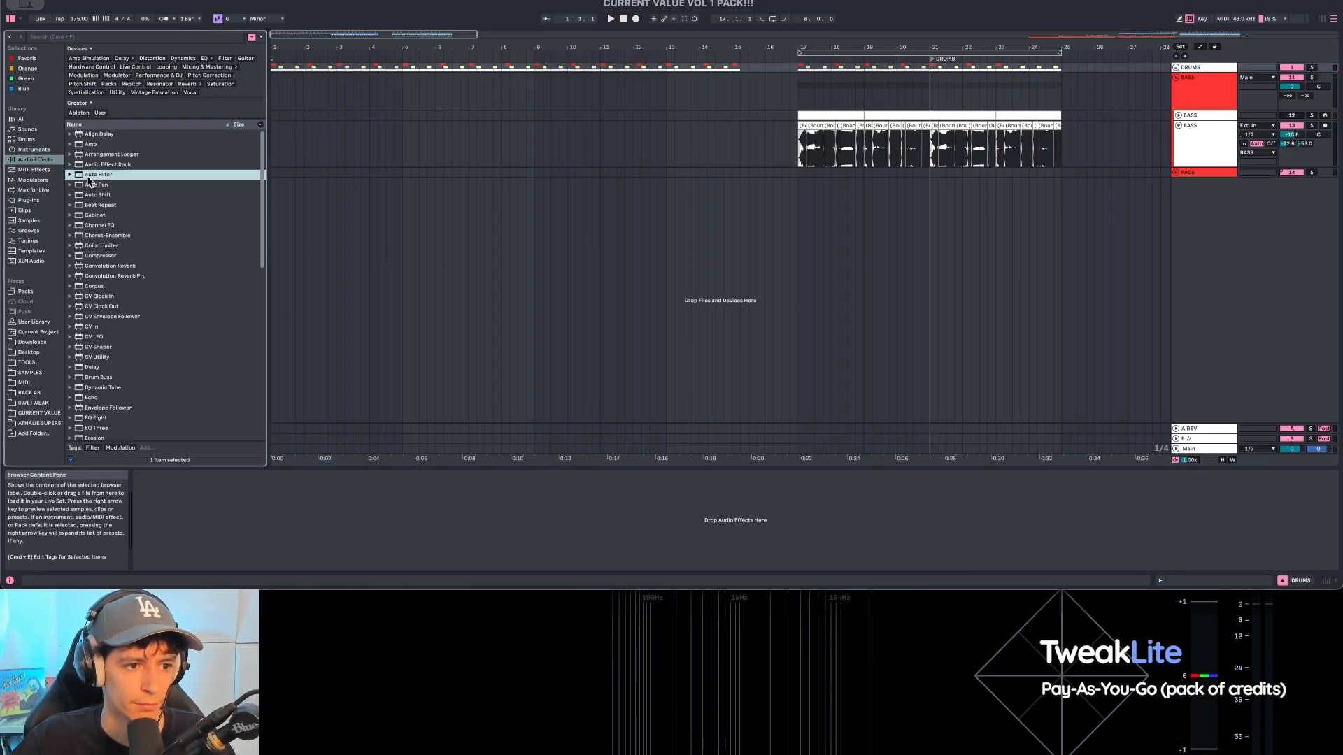
drag(99, 175, 289, 530)
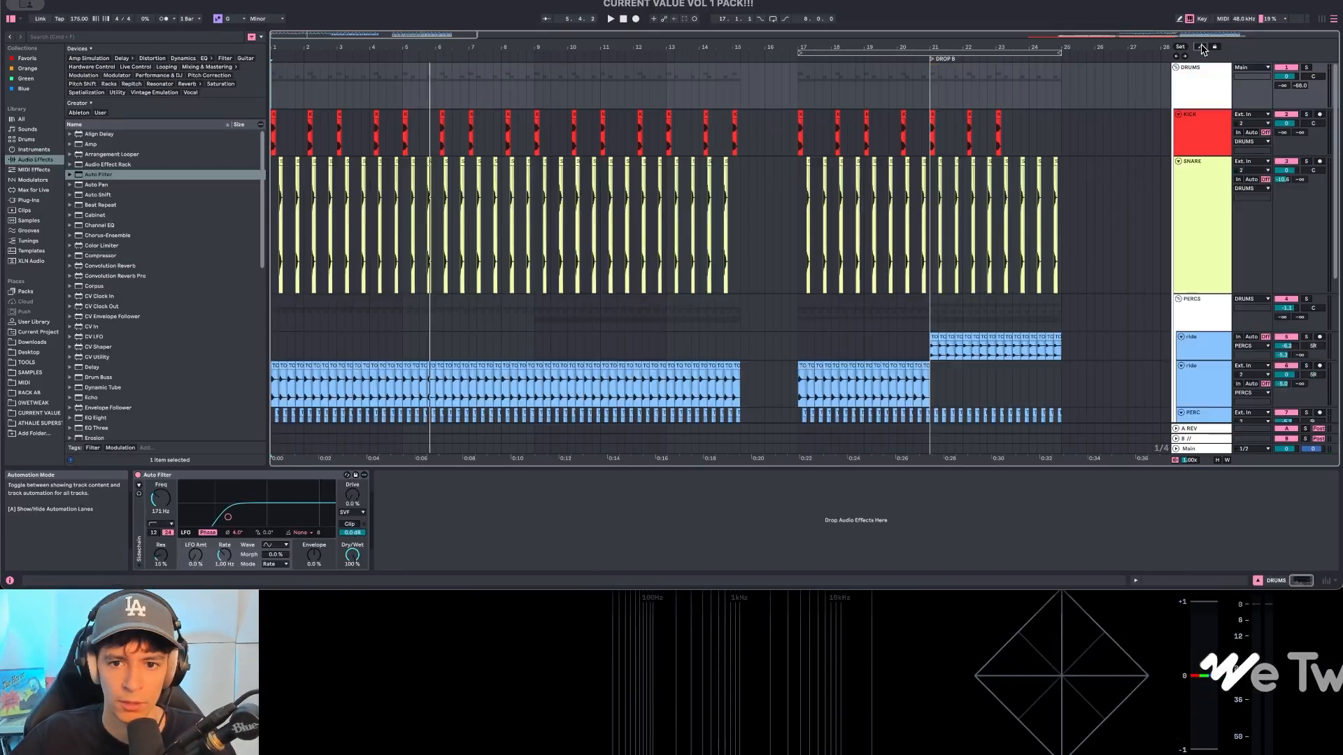
drag(366, 101, 400, 83)
key(space)
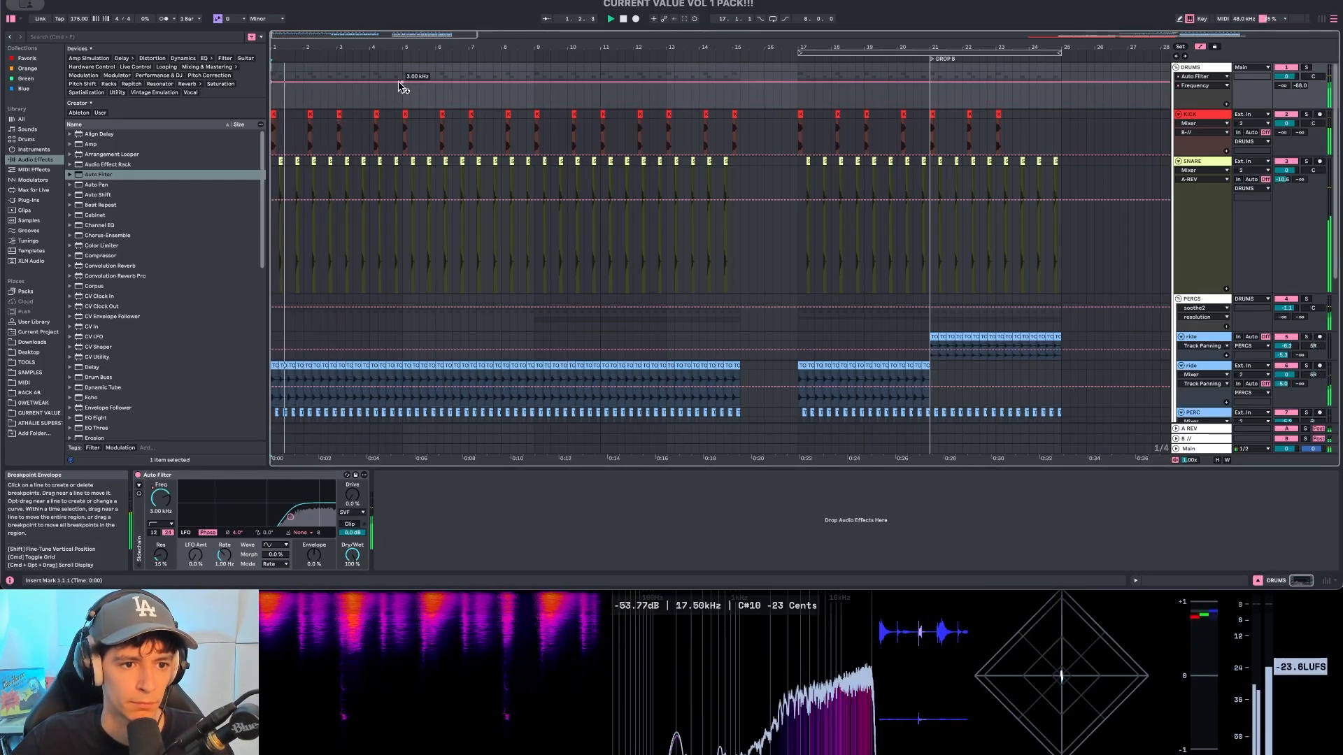
Step: Automate the DRUMS filter frequency to dip at bar 13 and rise to about 10.4 kHz by bar 15, and switch the filter off
drag(641, 83, 731, 76)
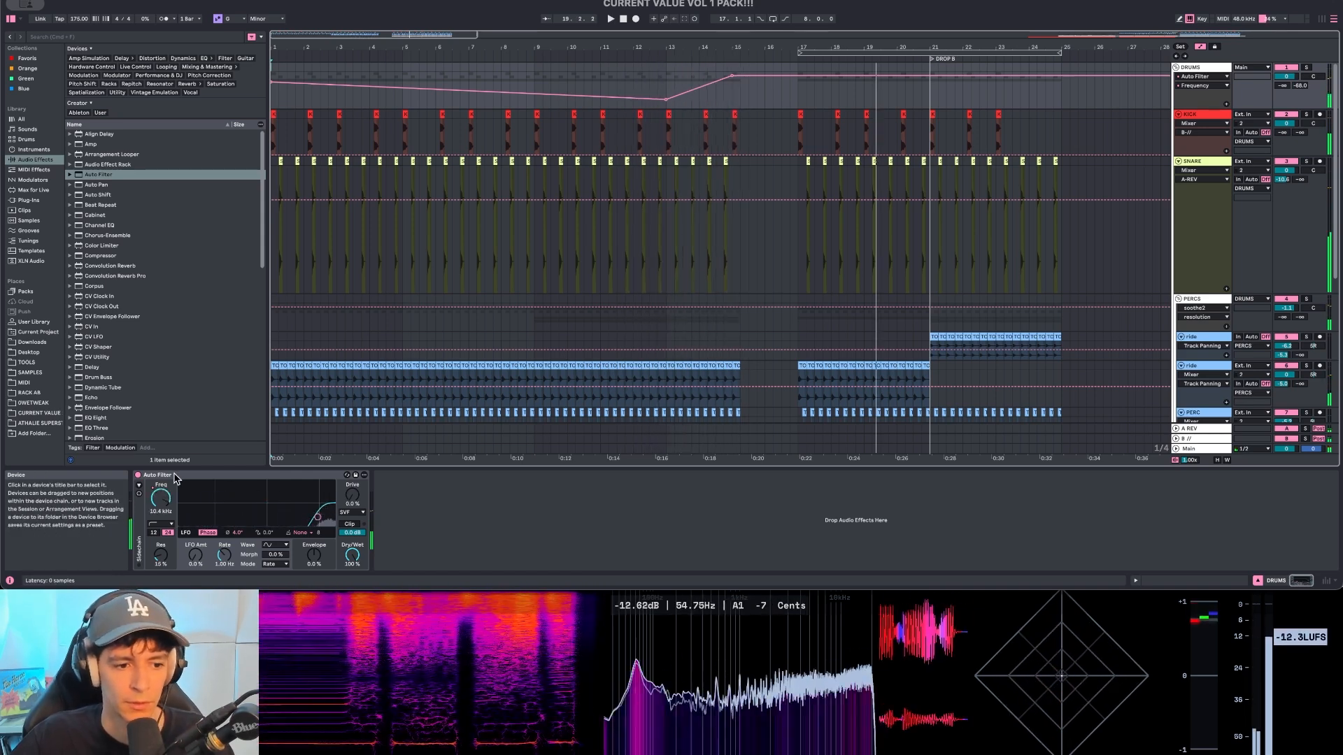
key(space)
click(133, 477)
click(137, 475)
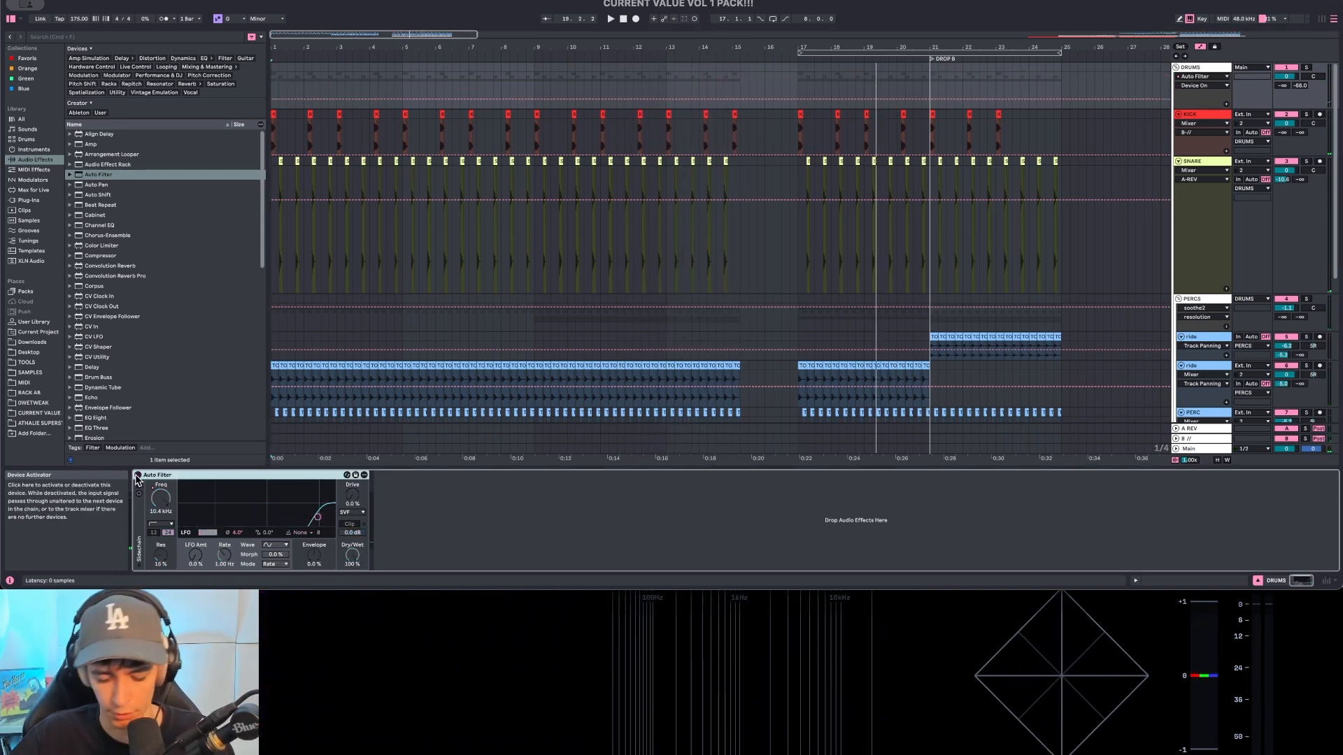
Step: Automate the DRUMS Auto Filter to stay on through the intro and switch off just before bar 17
click(137, 475)
key(b)
click(795, 96)
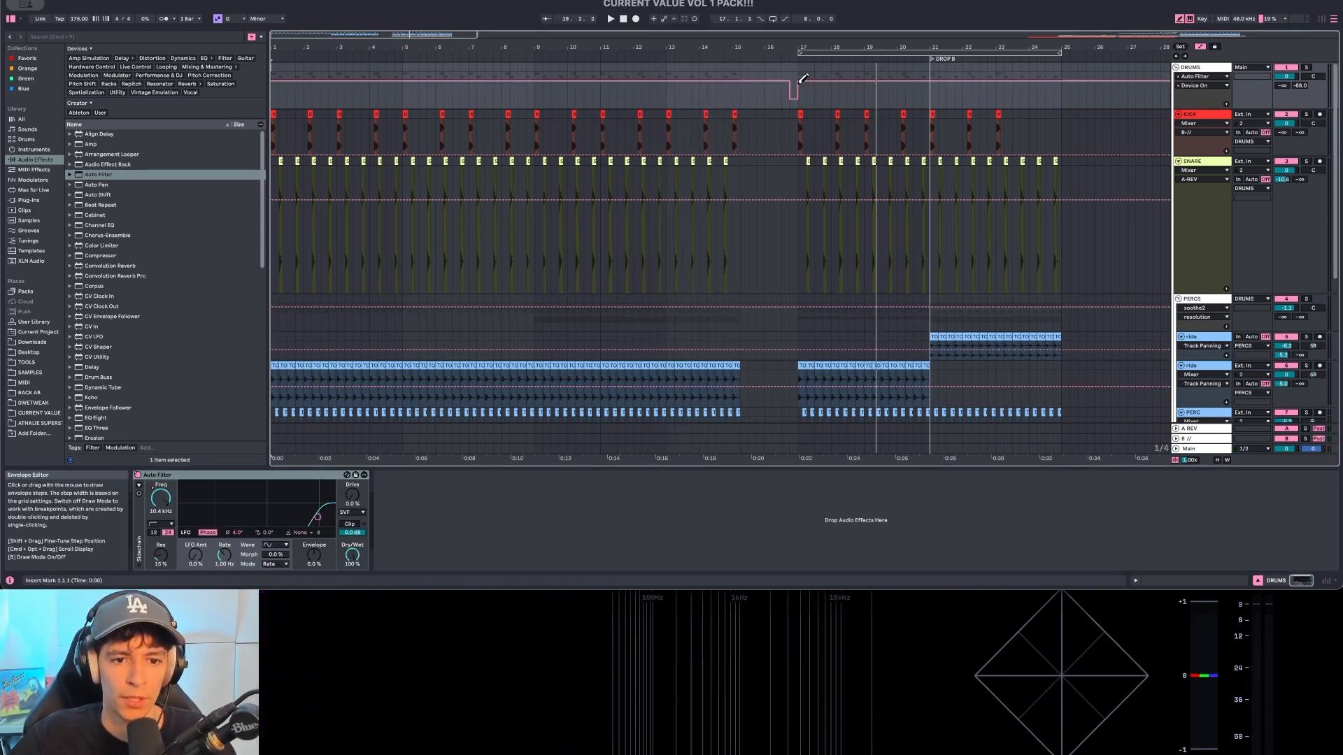
key(b)
drag(797, 81, 791, 92)
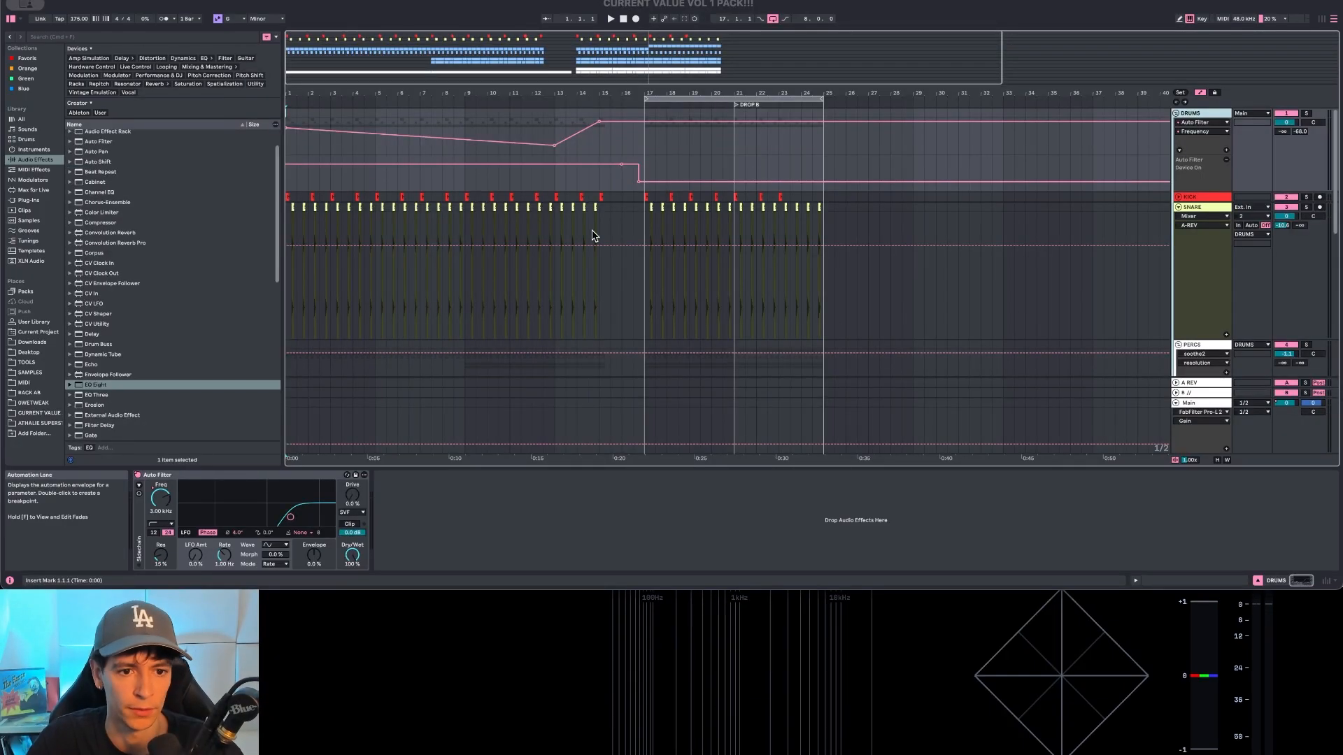
Step: Audition the PD BRASS and PD BRASSY ENSEMBLE PAD presets on the two Serum 2 tracks in the PADS group
scroll(458, 236, down, 10)
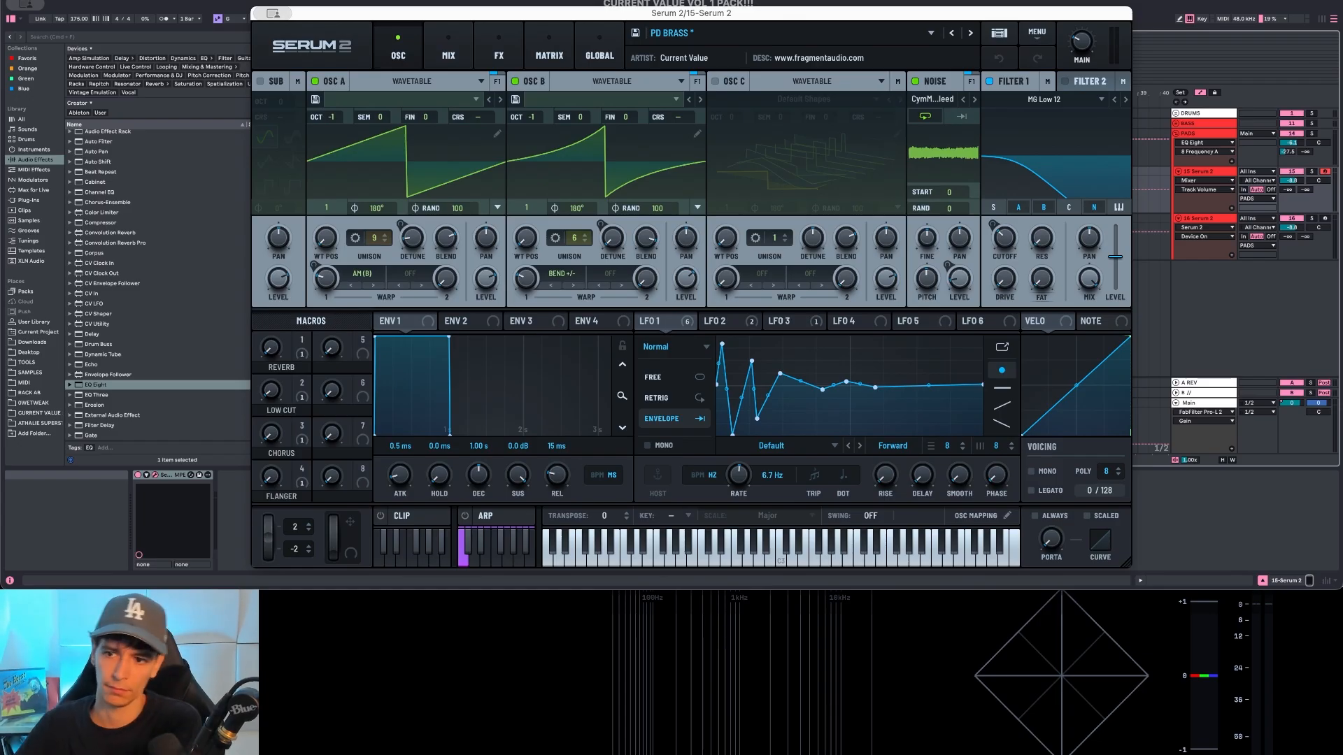
key(space)
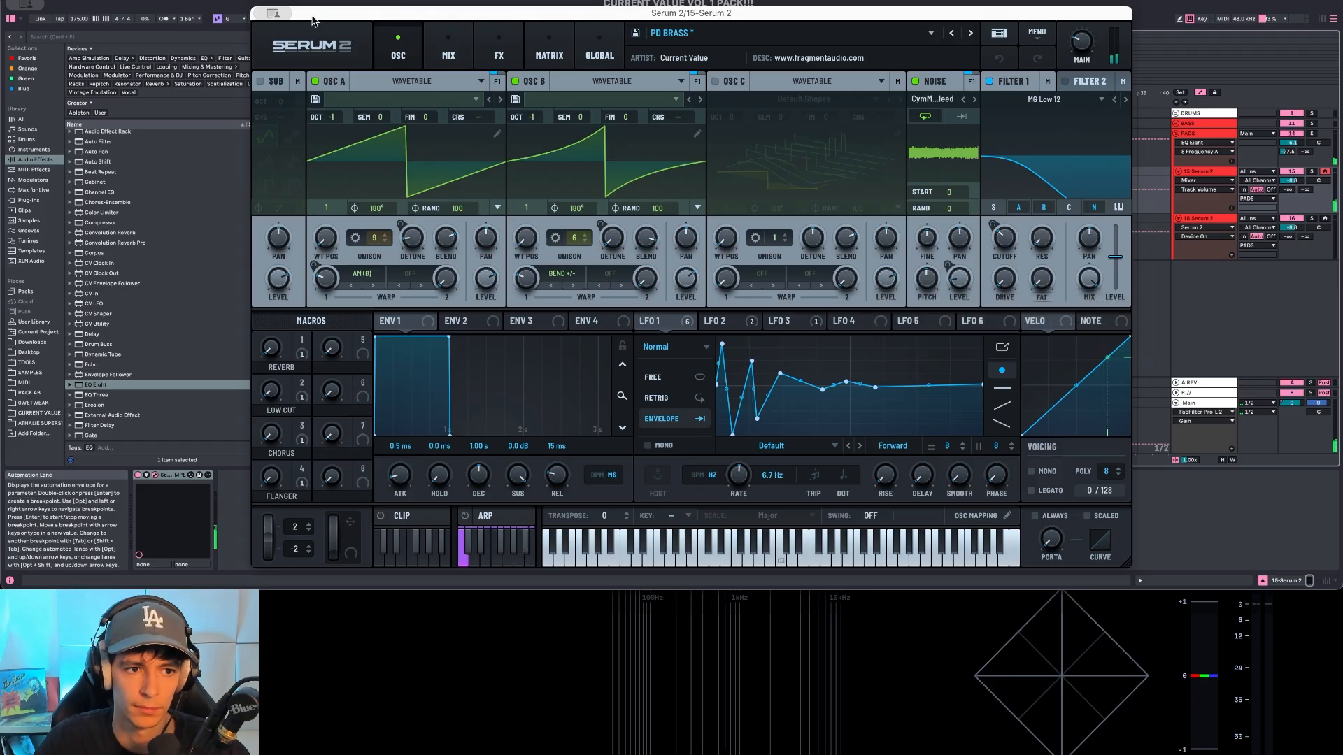
click(261, 14)
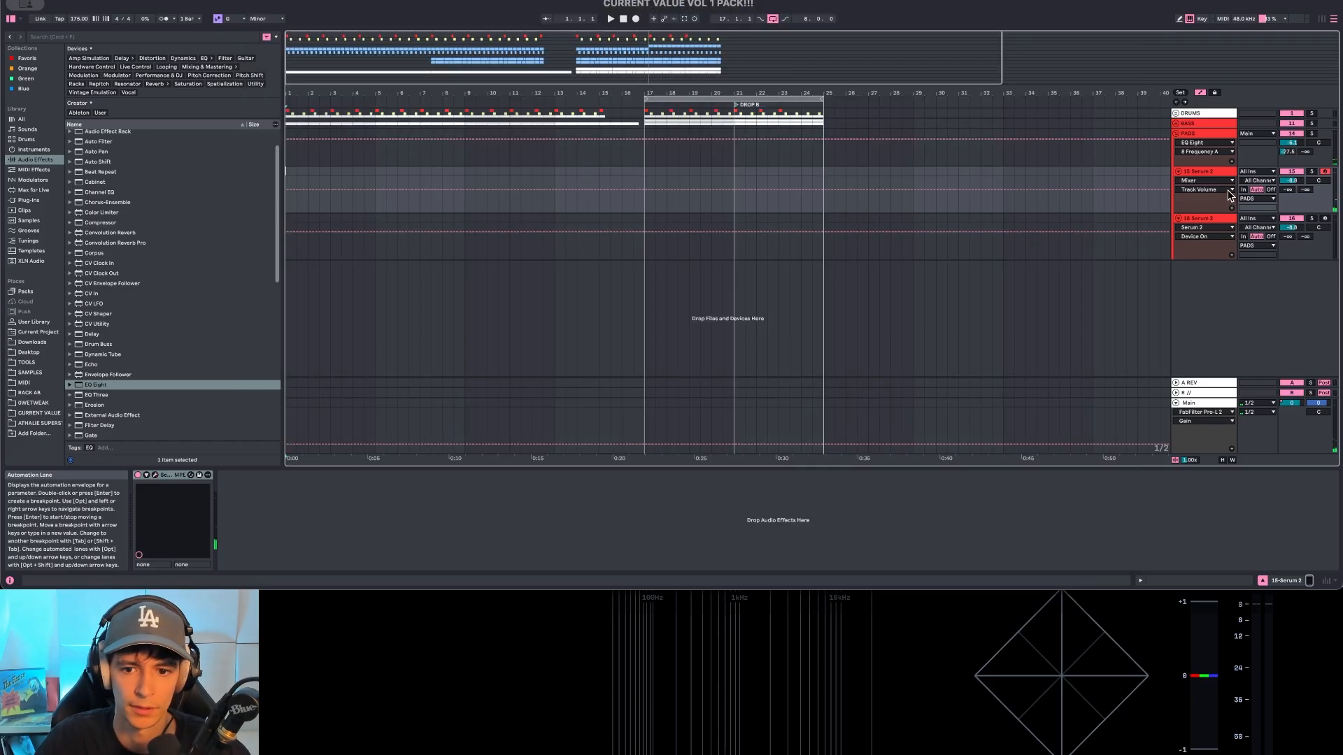
click(1325, 219)
click(1224, 220)
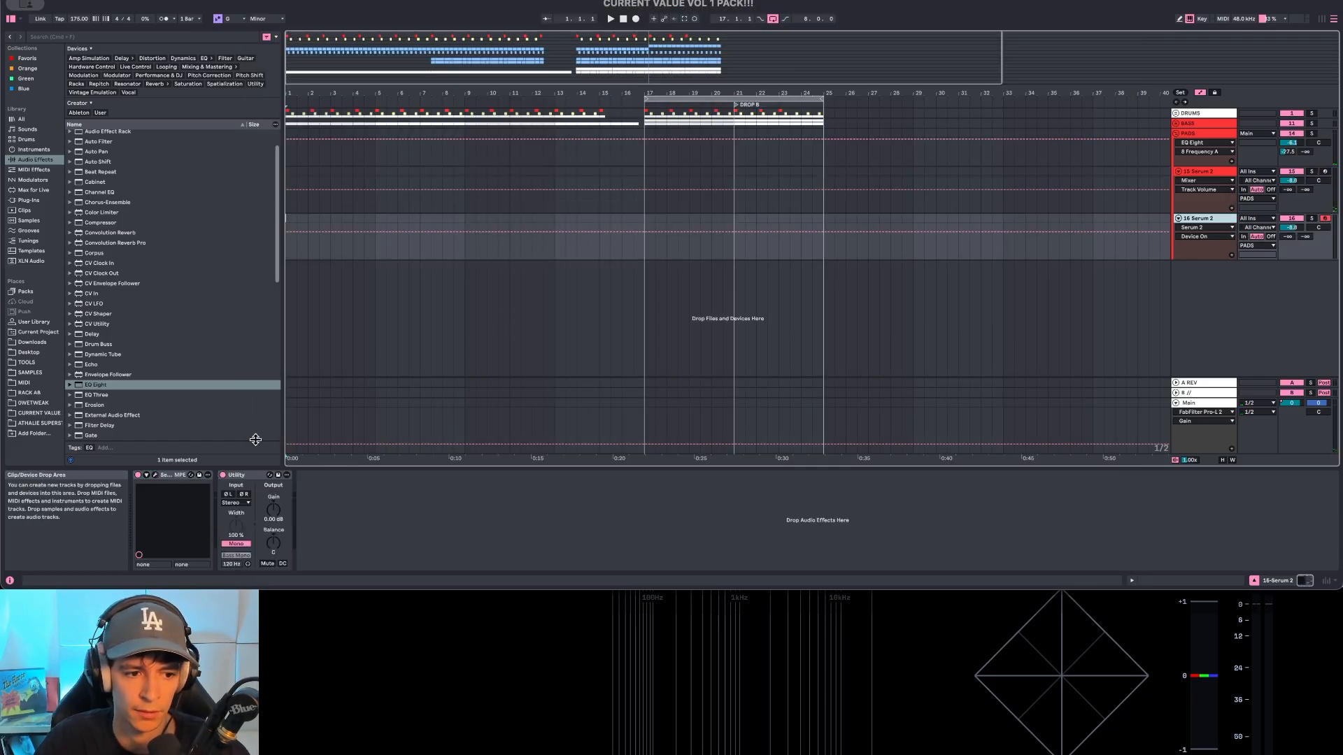
click(156, 475)
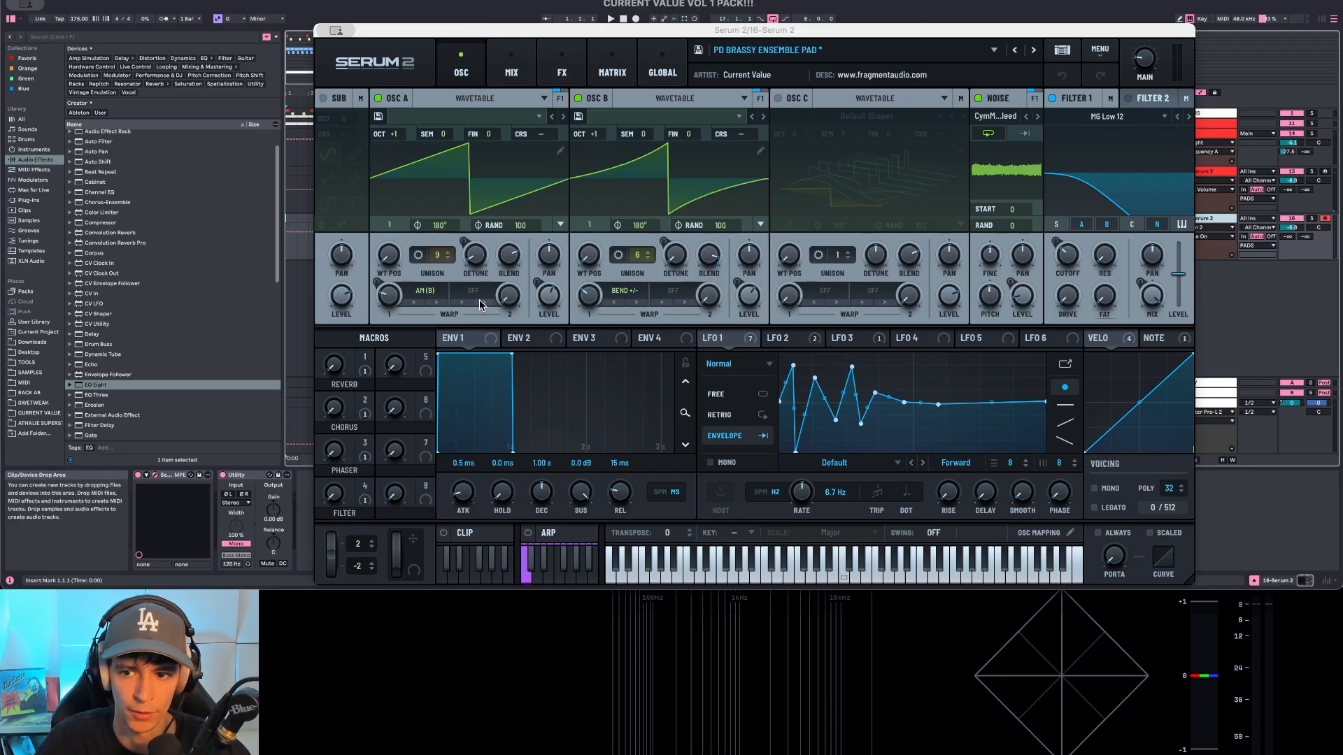
click(373, 35)
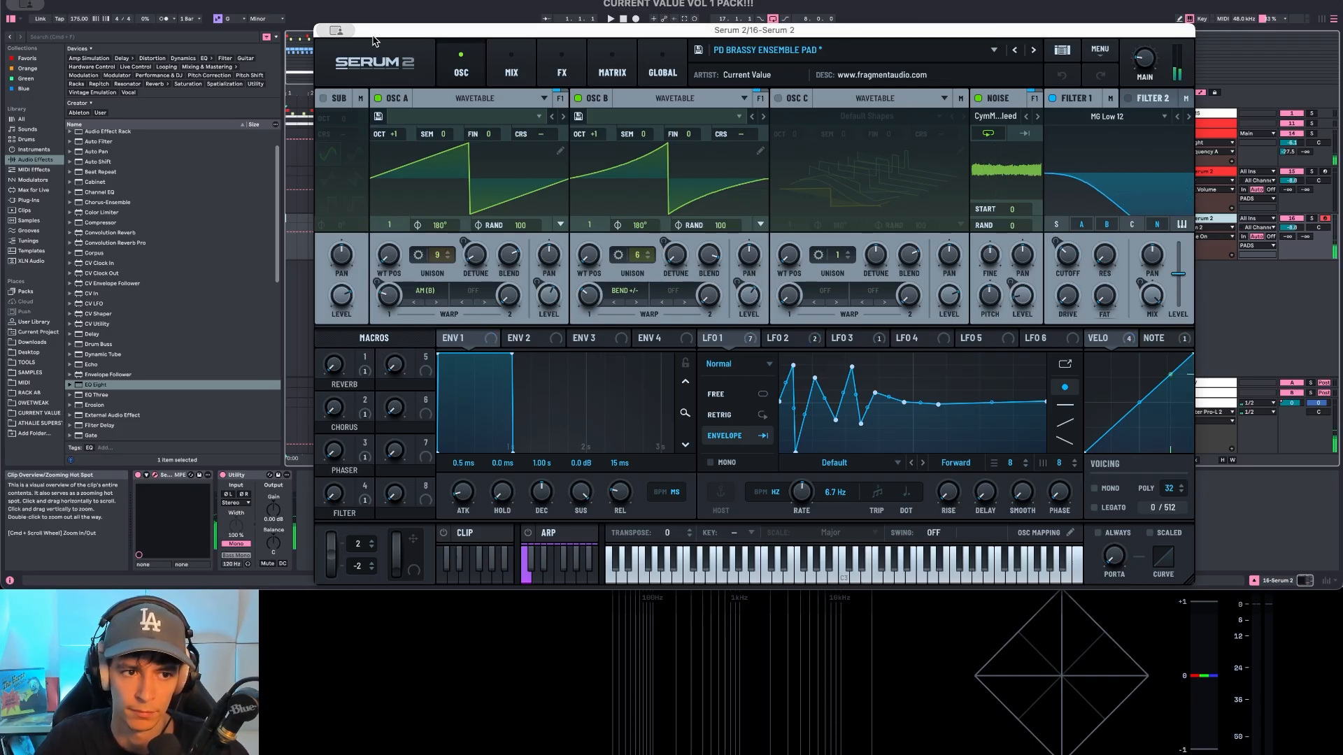
key(super+w)
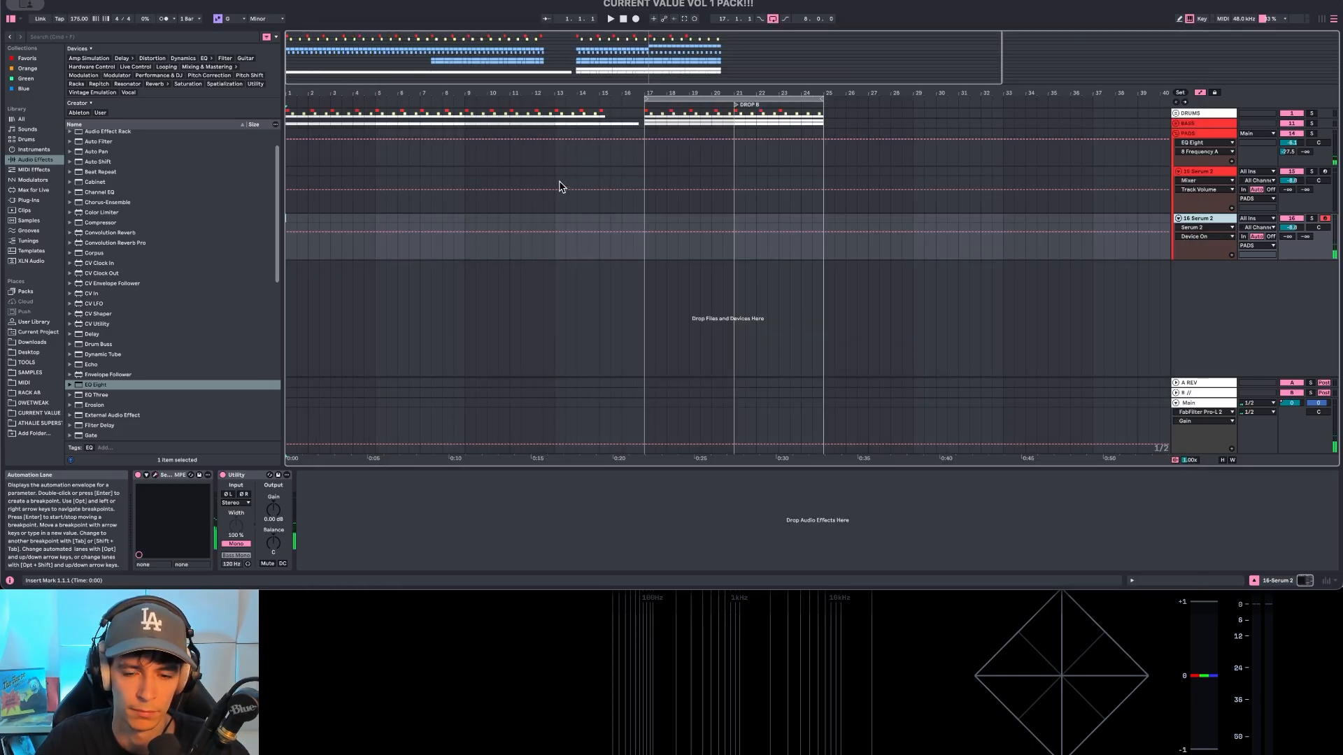
Step: Create an eight-bar MIDI clip at bar 1 on the first Serum 2 pad track with sustained G3, A3 and C4 notes
click(778, 252)
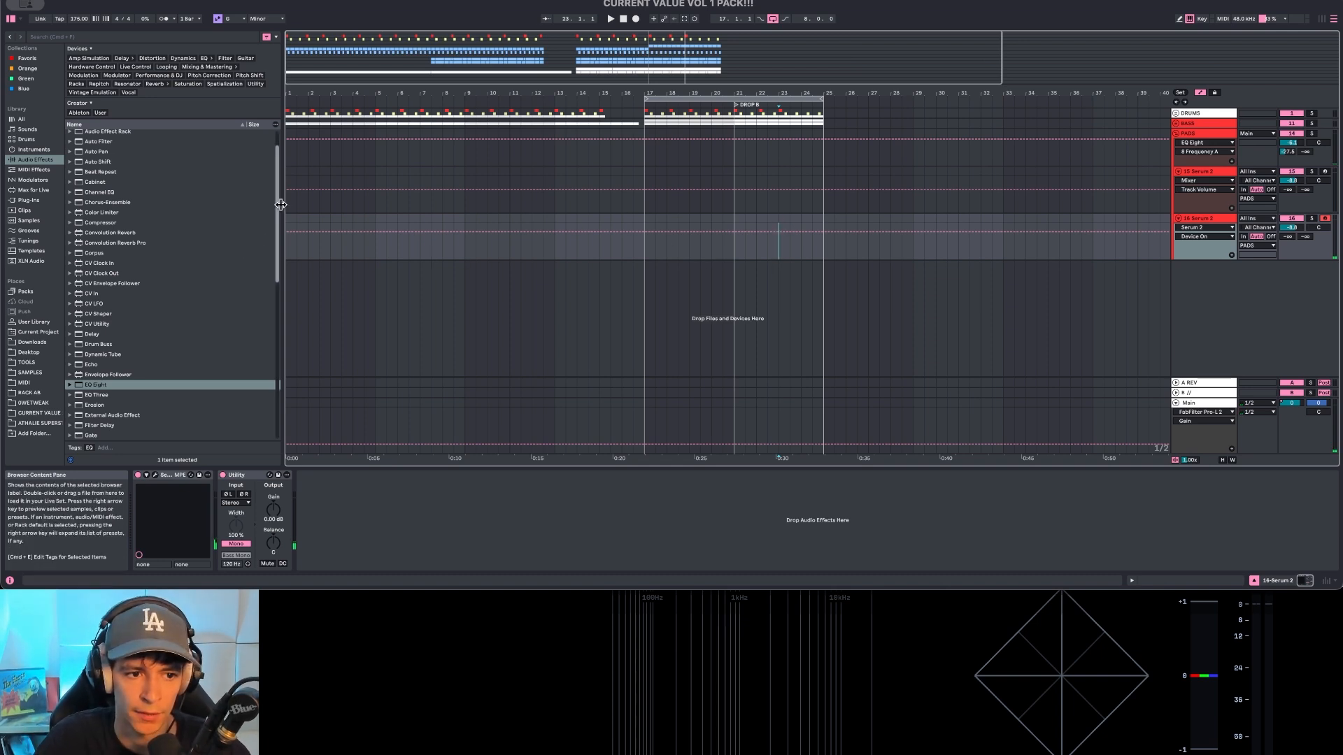
drag(287, 203, 464, 199)
key(super+shift+m)
drag(350, 445, 1190, 440)
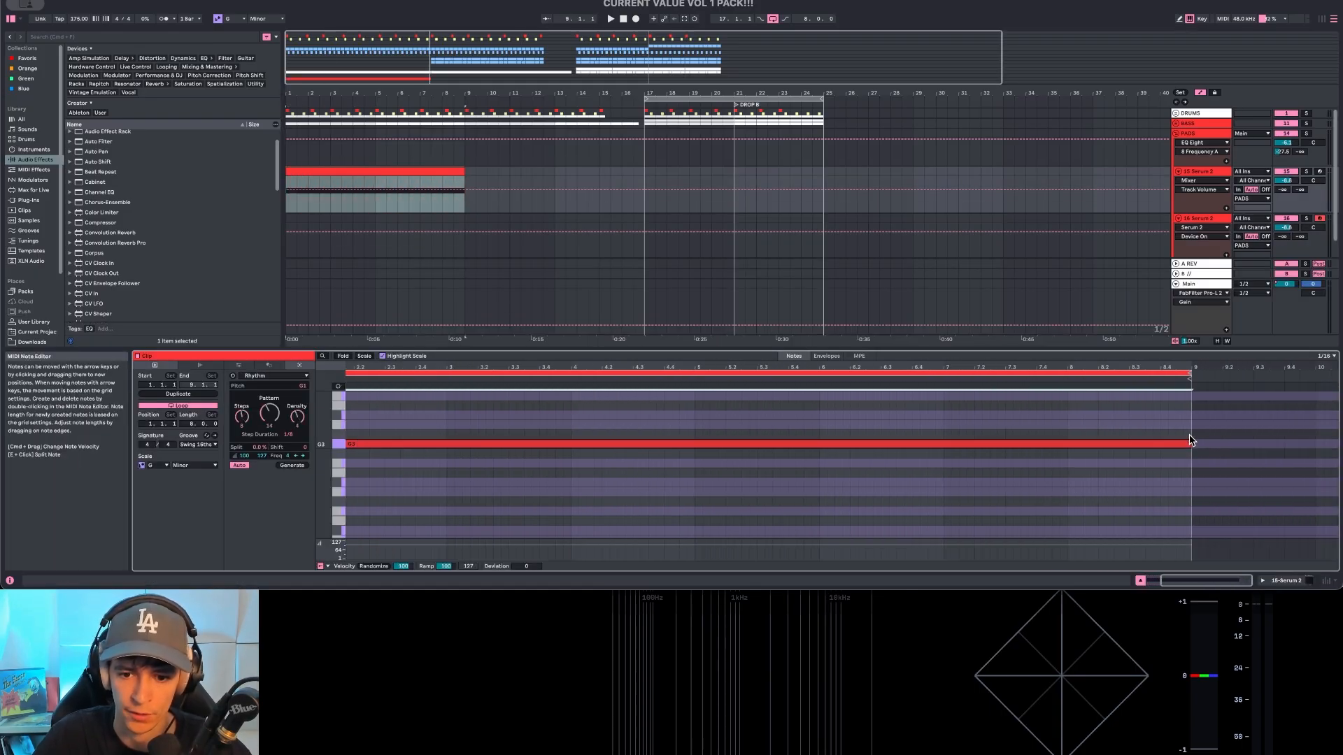
scroll(368, 436, up, 2)
drag(351, 444, 1189, 428)
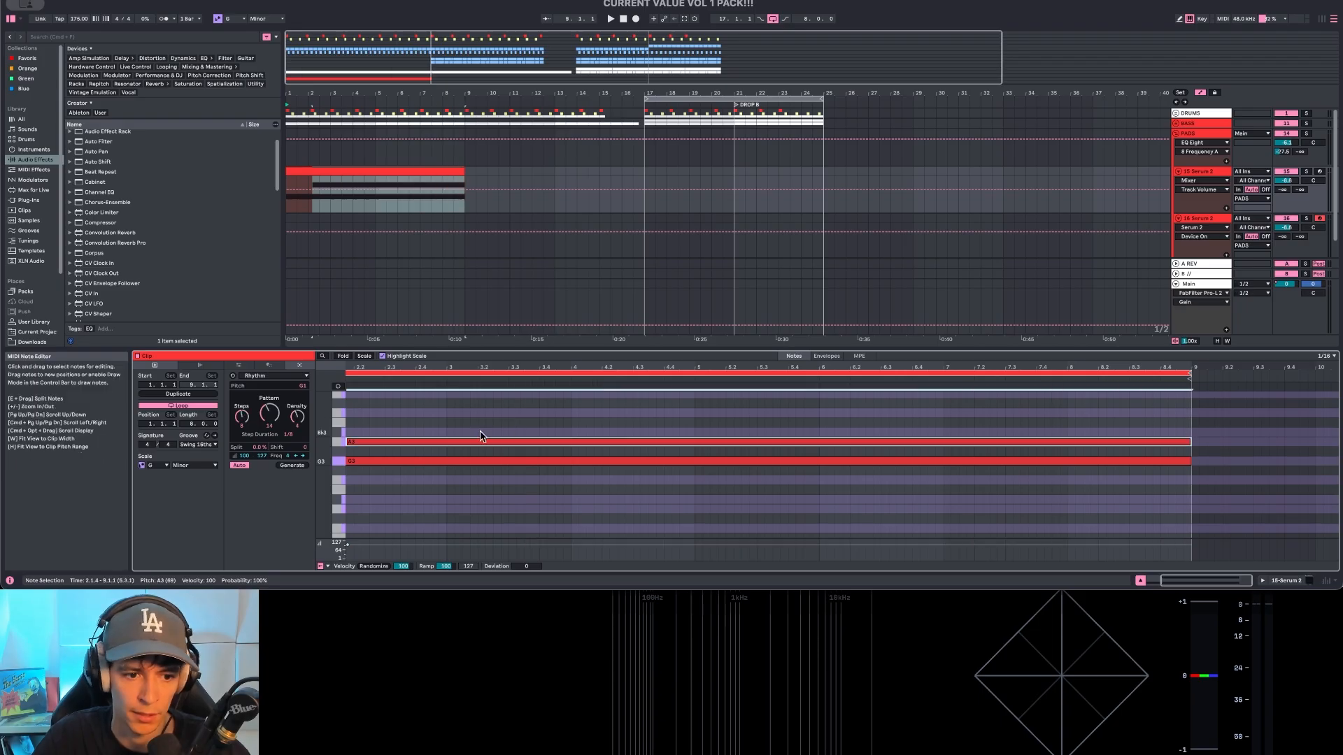
double_click(351, 414)
drag(353, 414, 1016, 434)
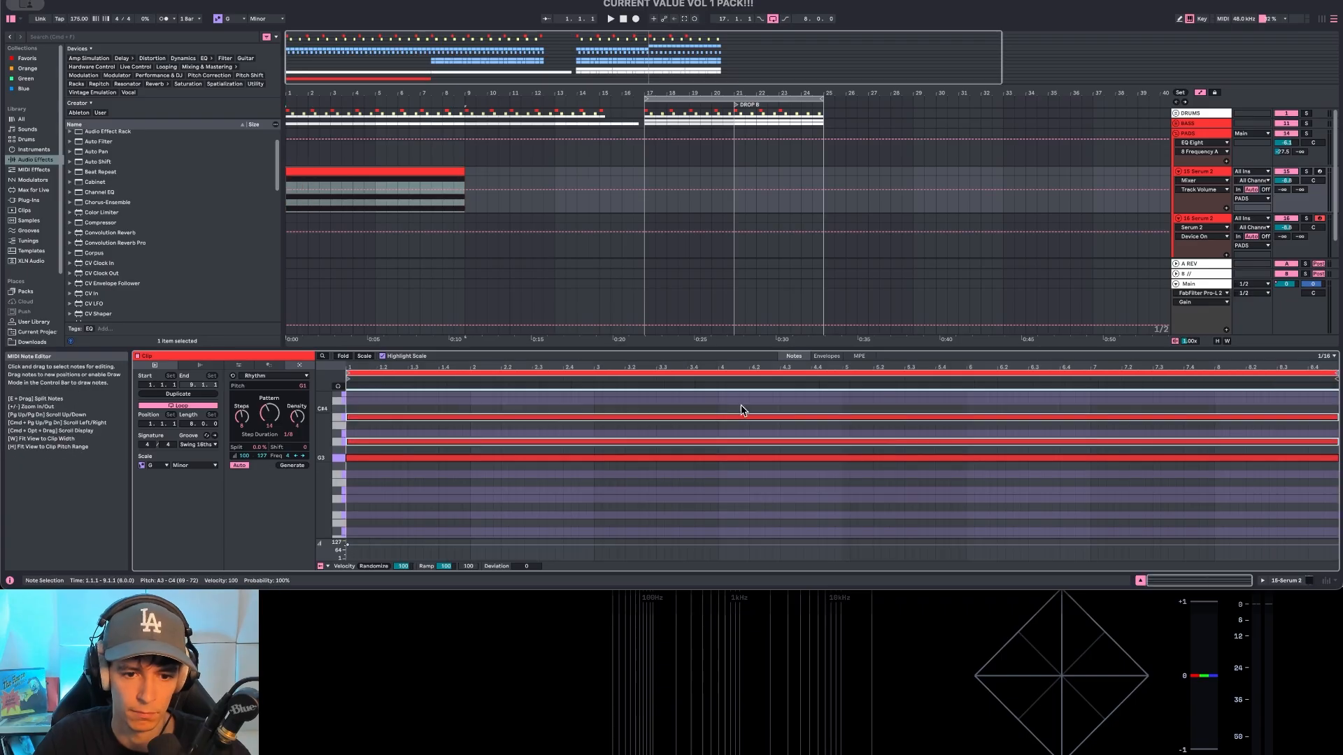
Step: Play the pad clip, show its MPE pitch bend curves, and bend the C4 note downward after bar 4
key(space)
click(826, 356)
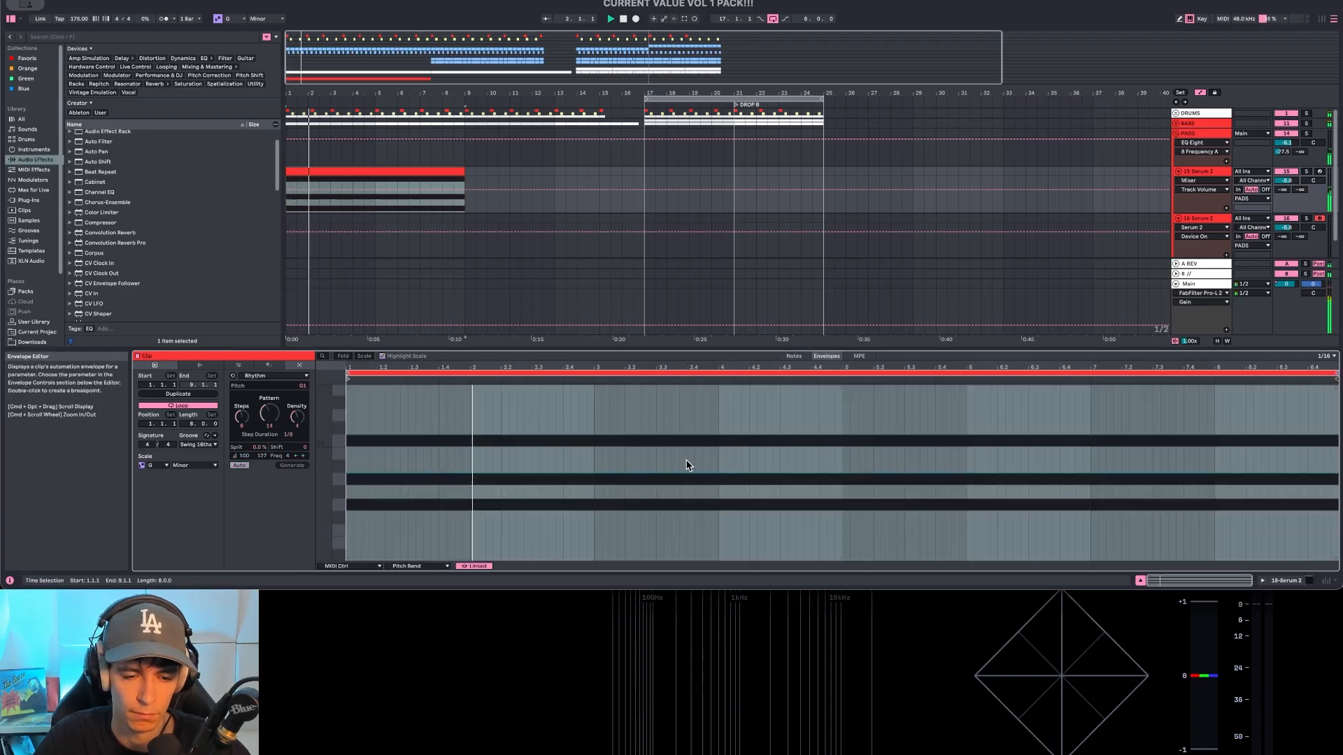
click(859, 356)
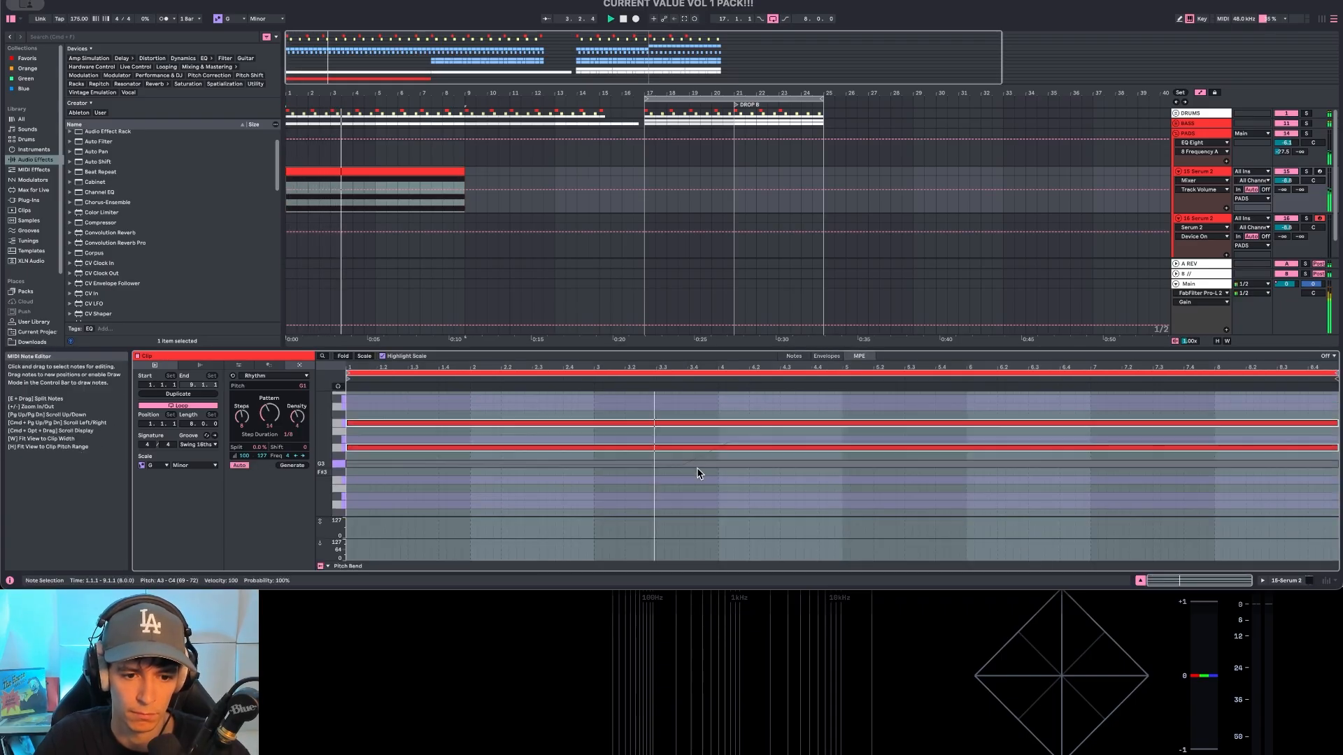
click(729, 424)
click(724, 422)
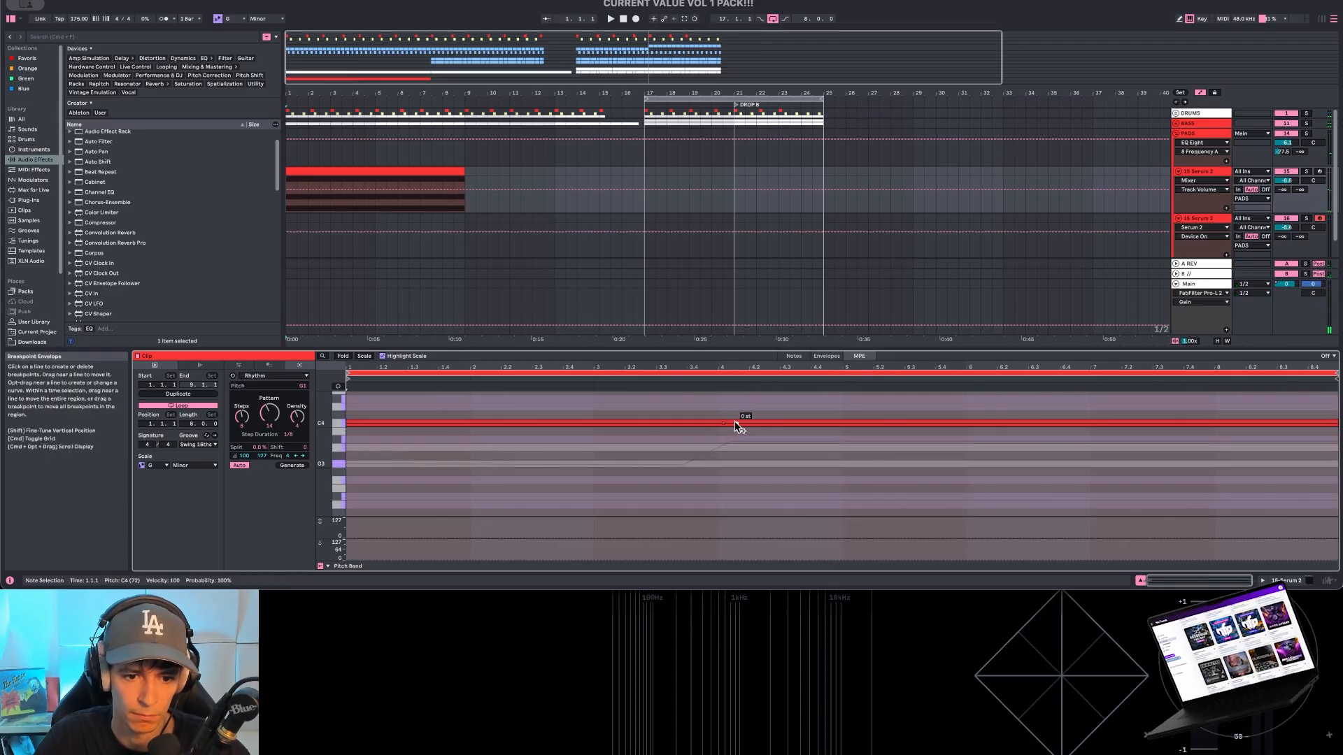
drag(734, 421, 778, 448)
Step: Bend the G3 note upward around bar 4 and the A3 note up by about 7.8 semitones before bar 5
click(728, 465)
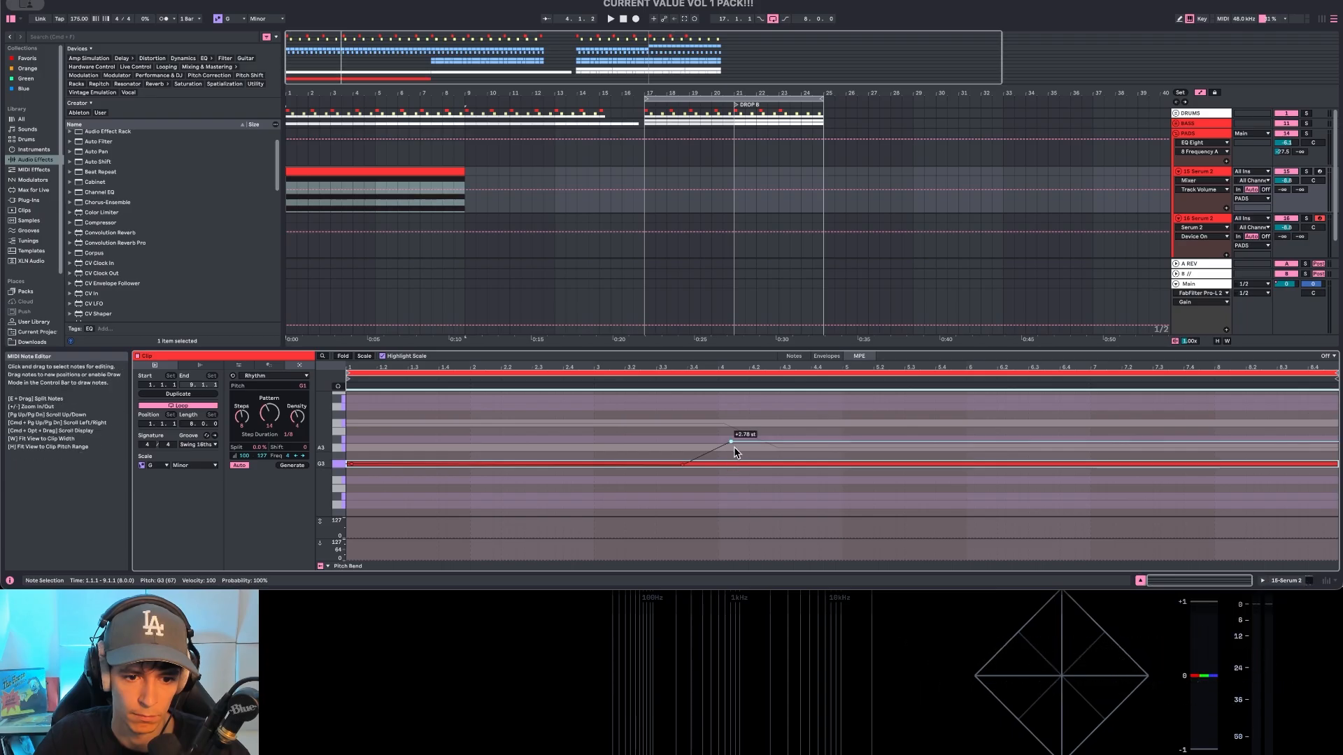
click(696, 448)
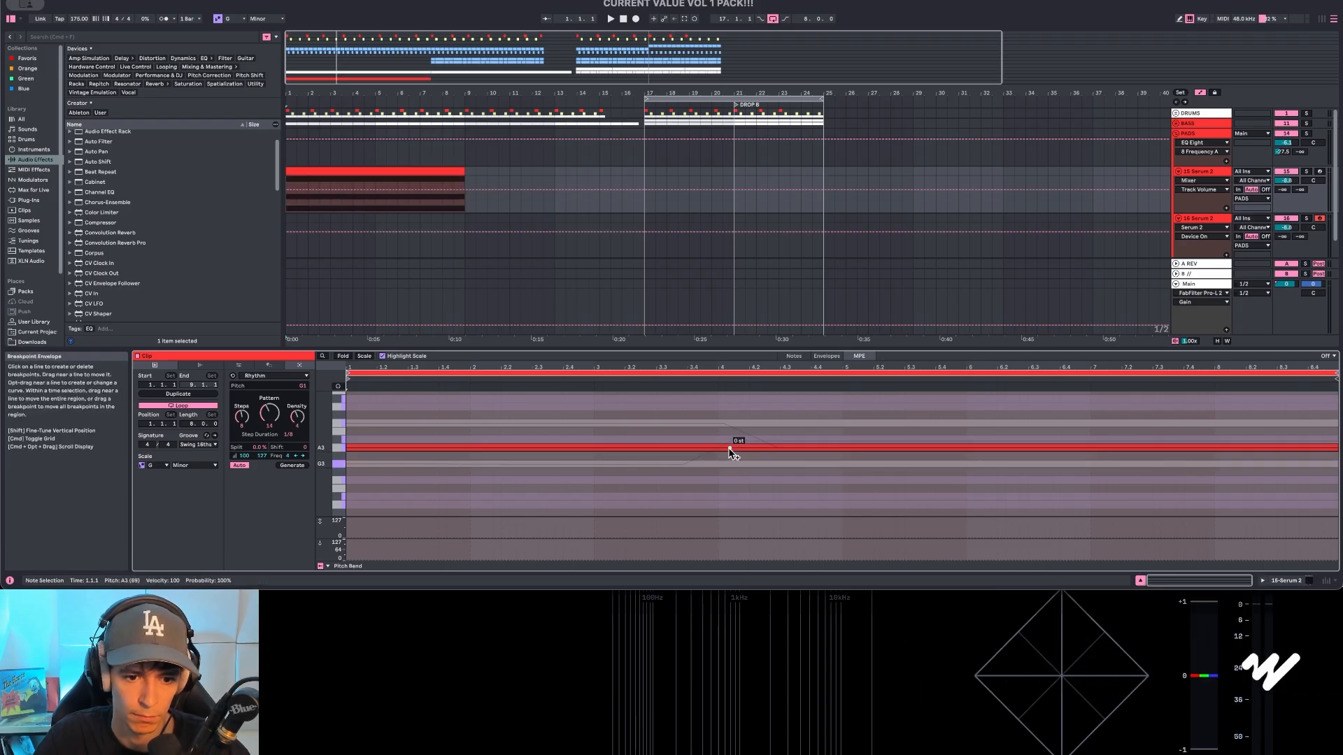
drag(764, 448, 808, 410)
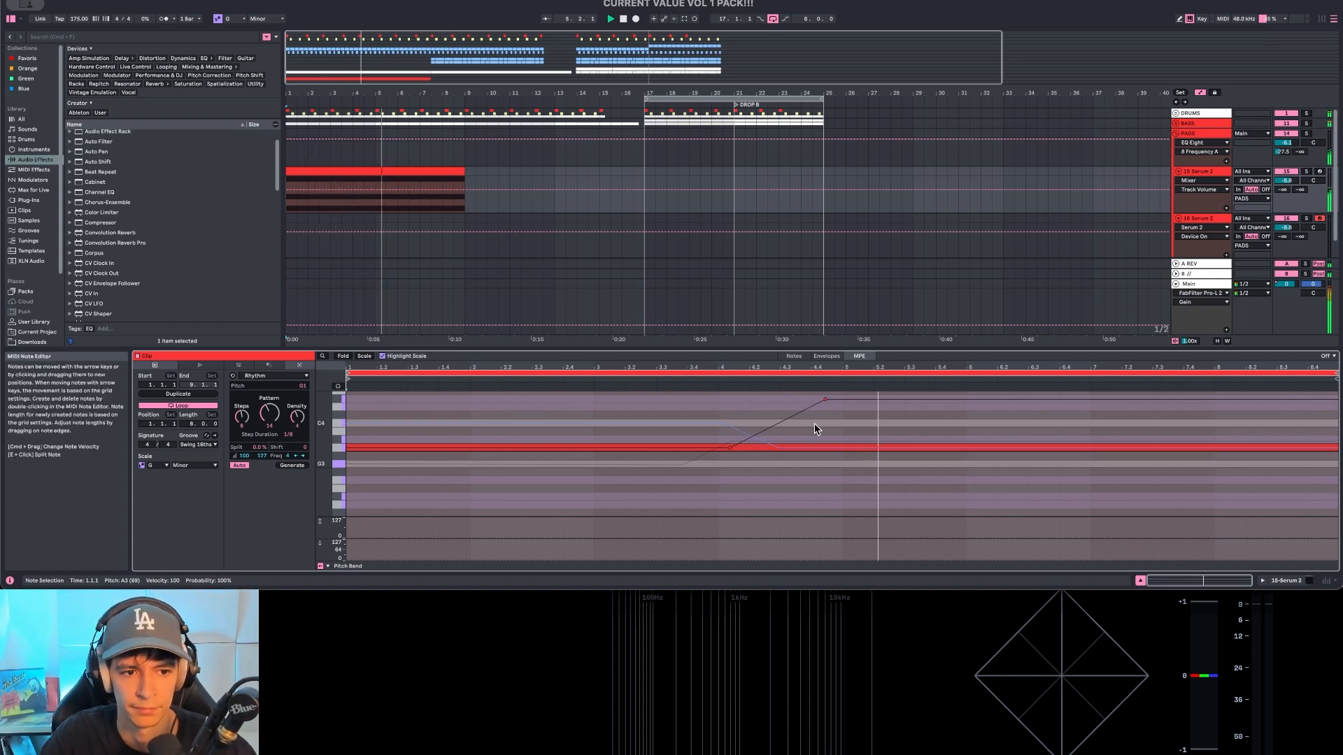
drag(825, 397, 825, 410)
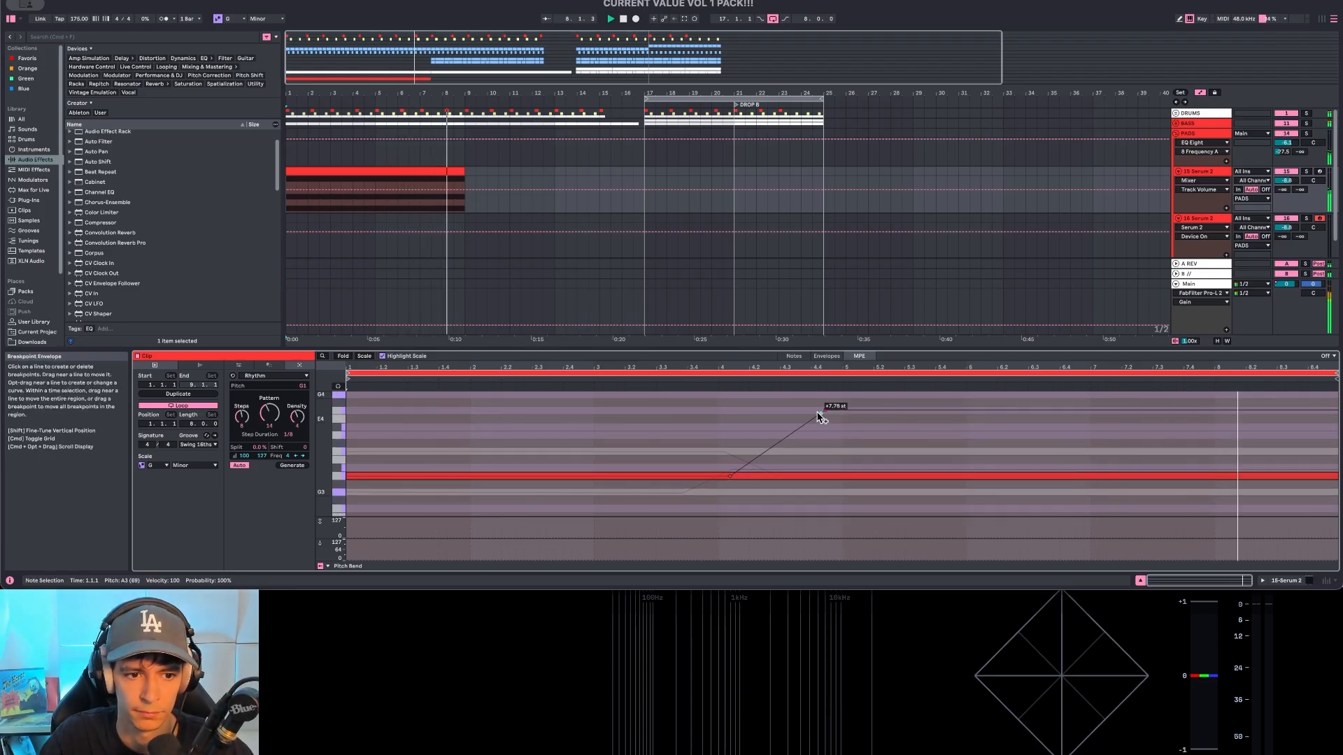
Step: Bend the G4 note up about an octave between bars 4 and 5, and play the pad clip
drag(842, 452, 842, 444)
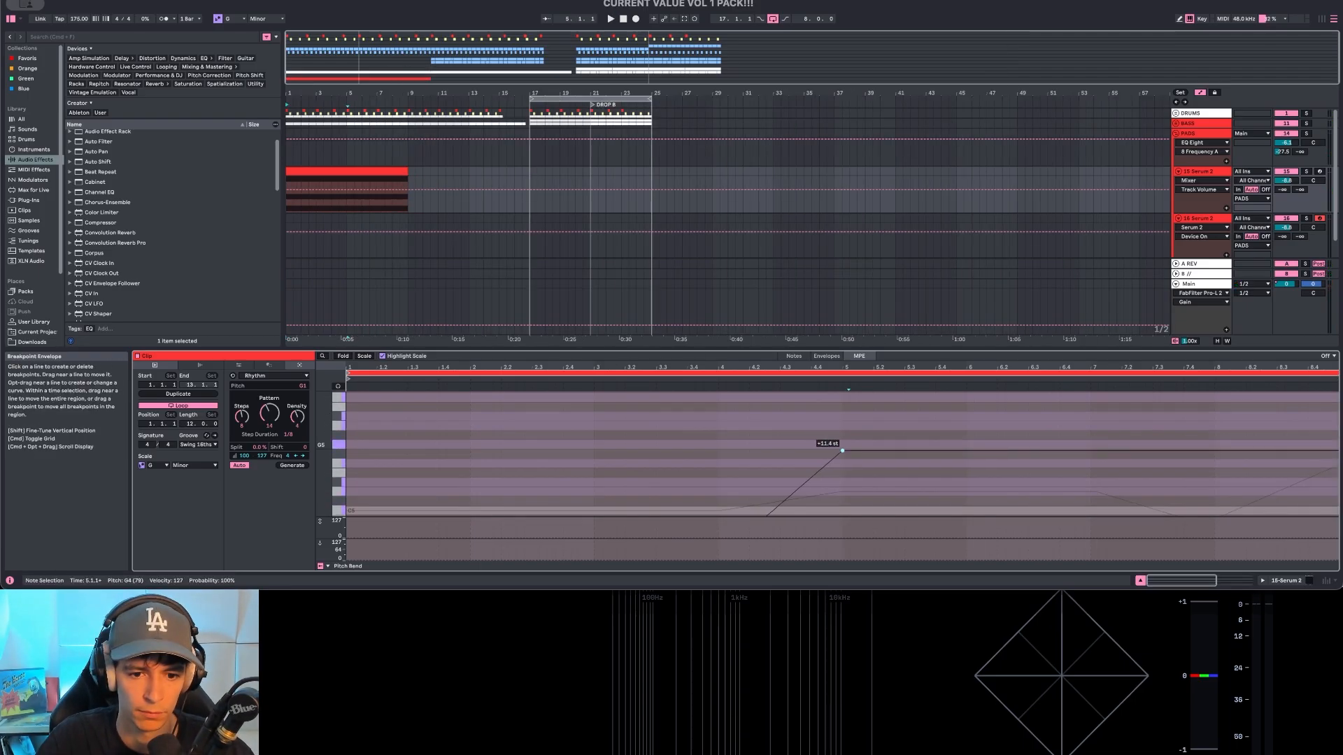
key(space)
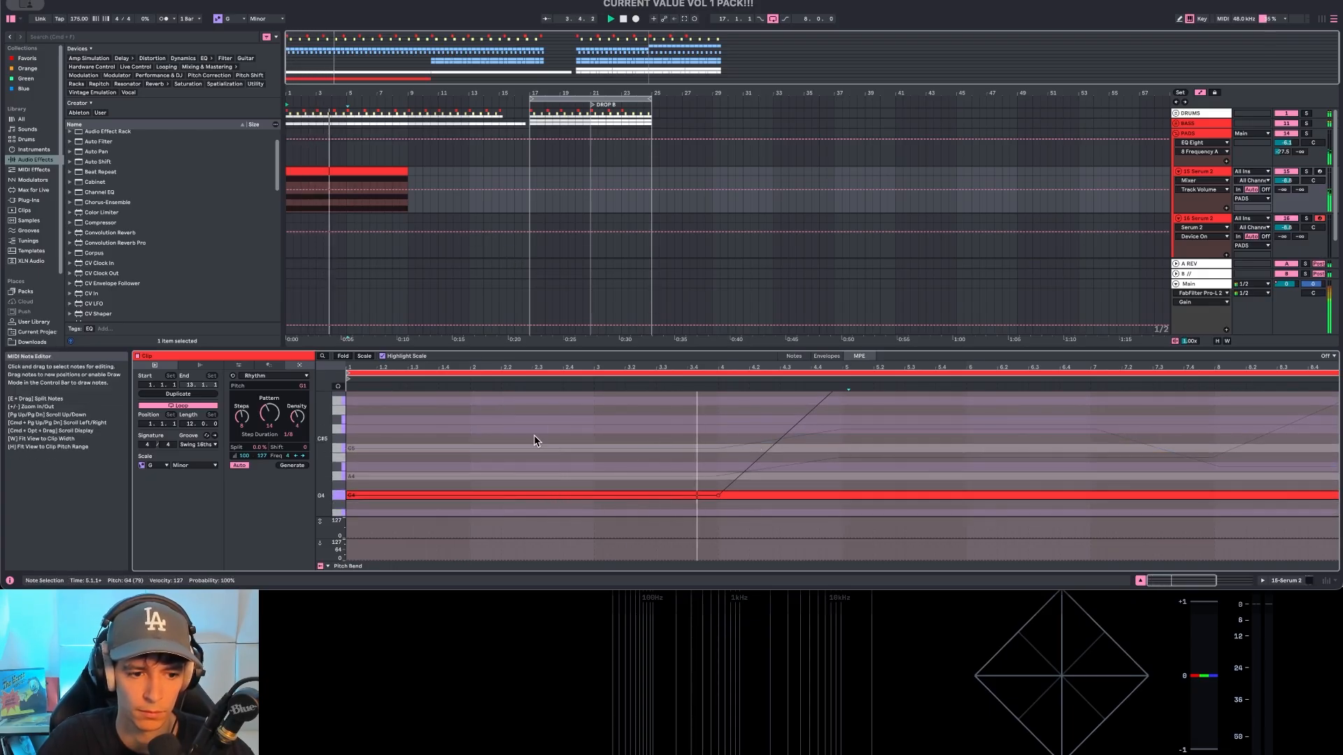
scroll(817, 428, up, 3)
scroll(818, 430, down, 3)
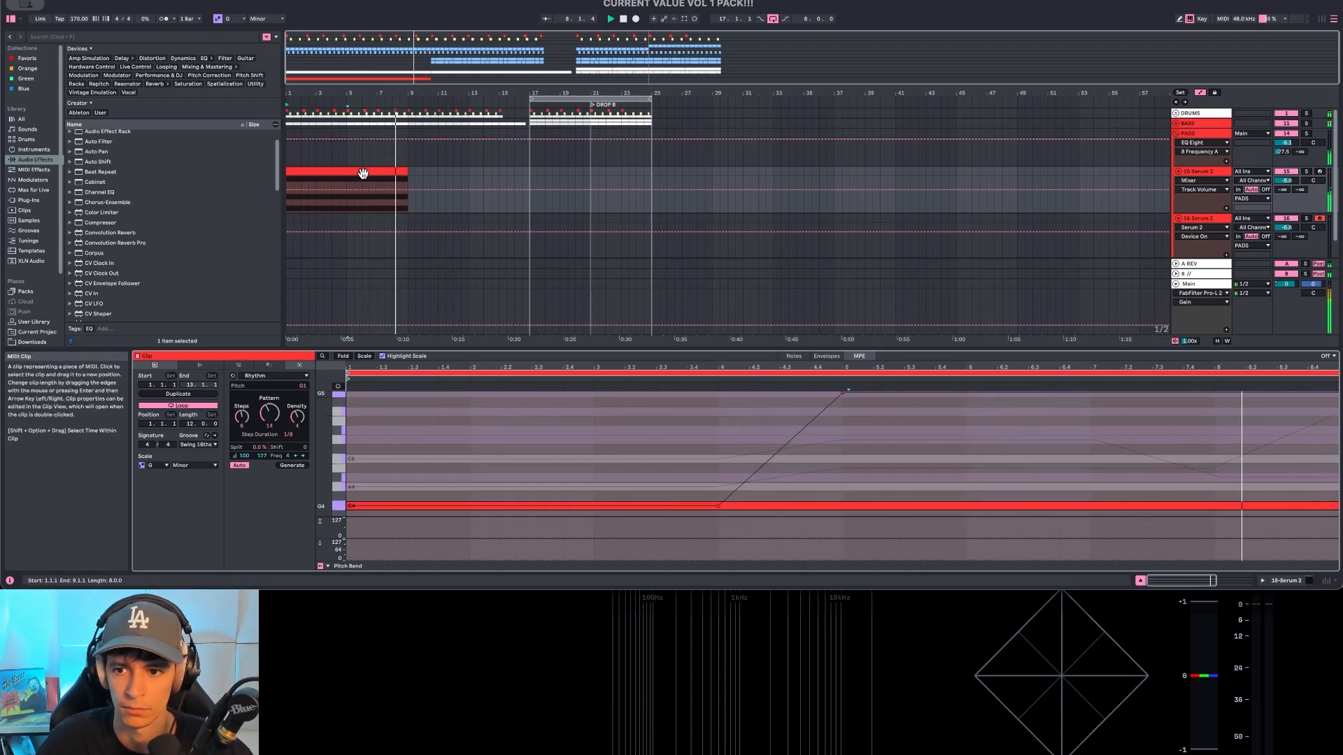
scroll(363, 185, down, 1)
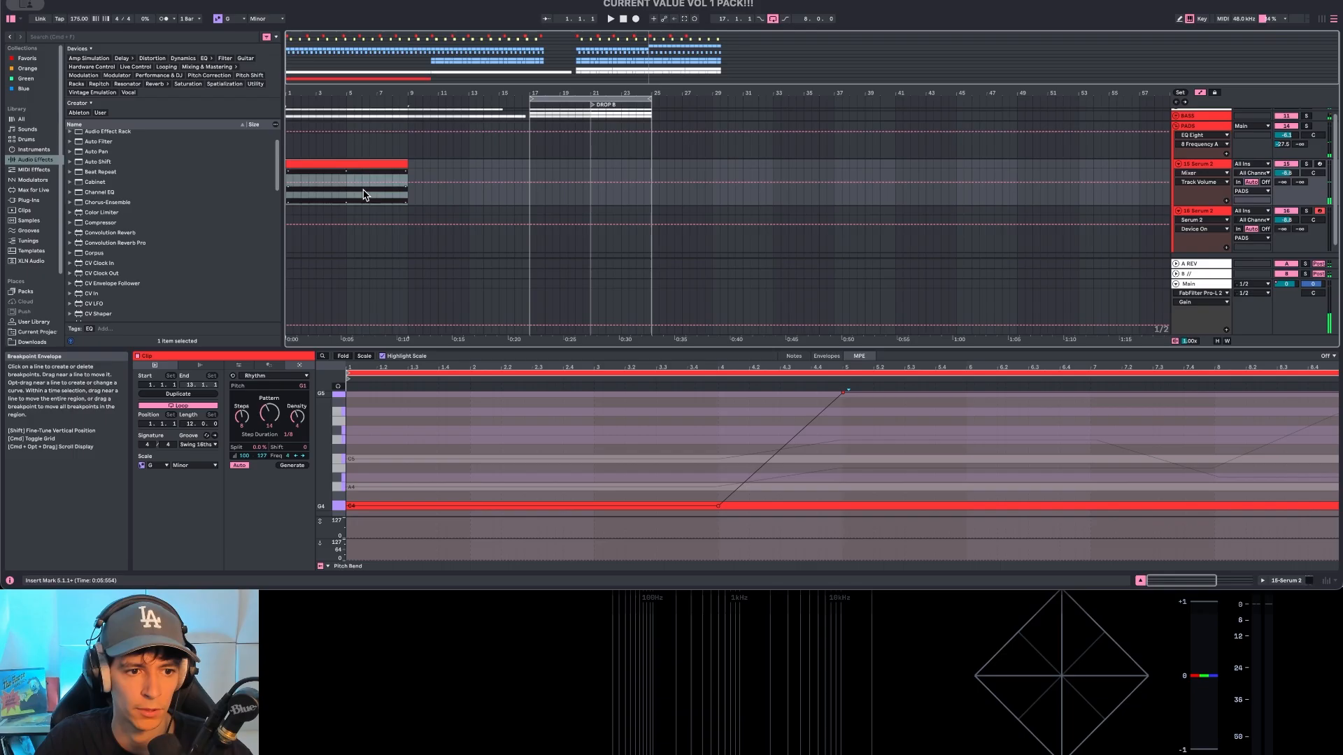
Step: Copy the pad clip to bar 1 of the second Serum 2 track and select both clips
click(292, 196)
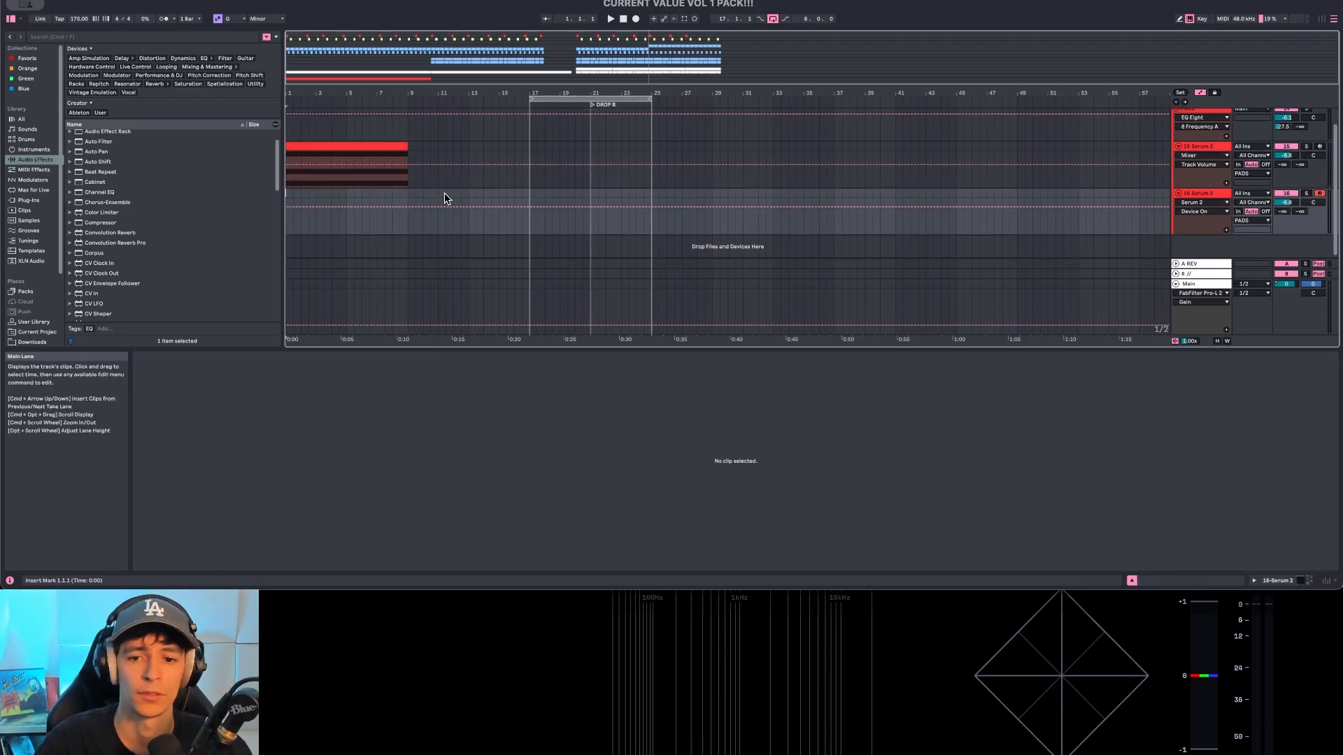
key(super+v)
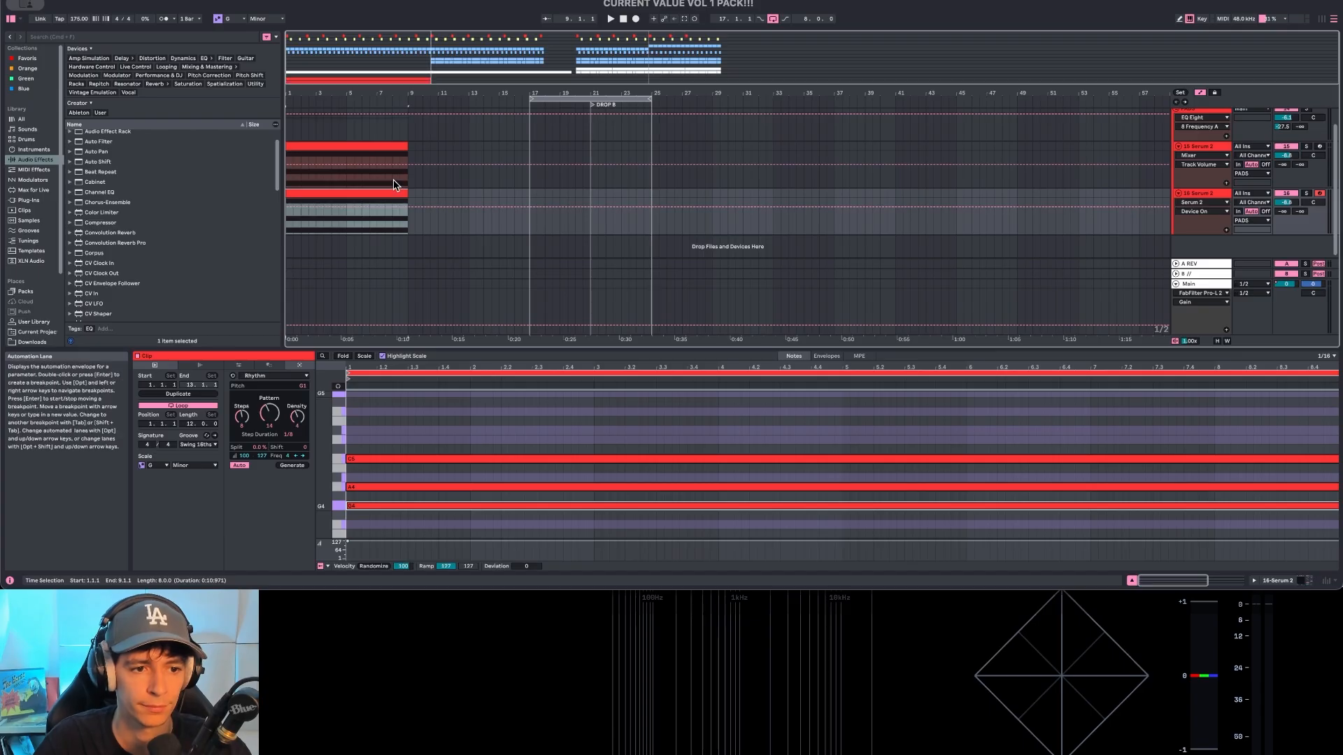
shift+click(365, 145)
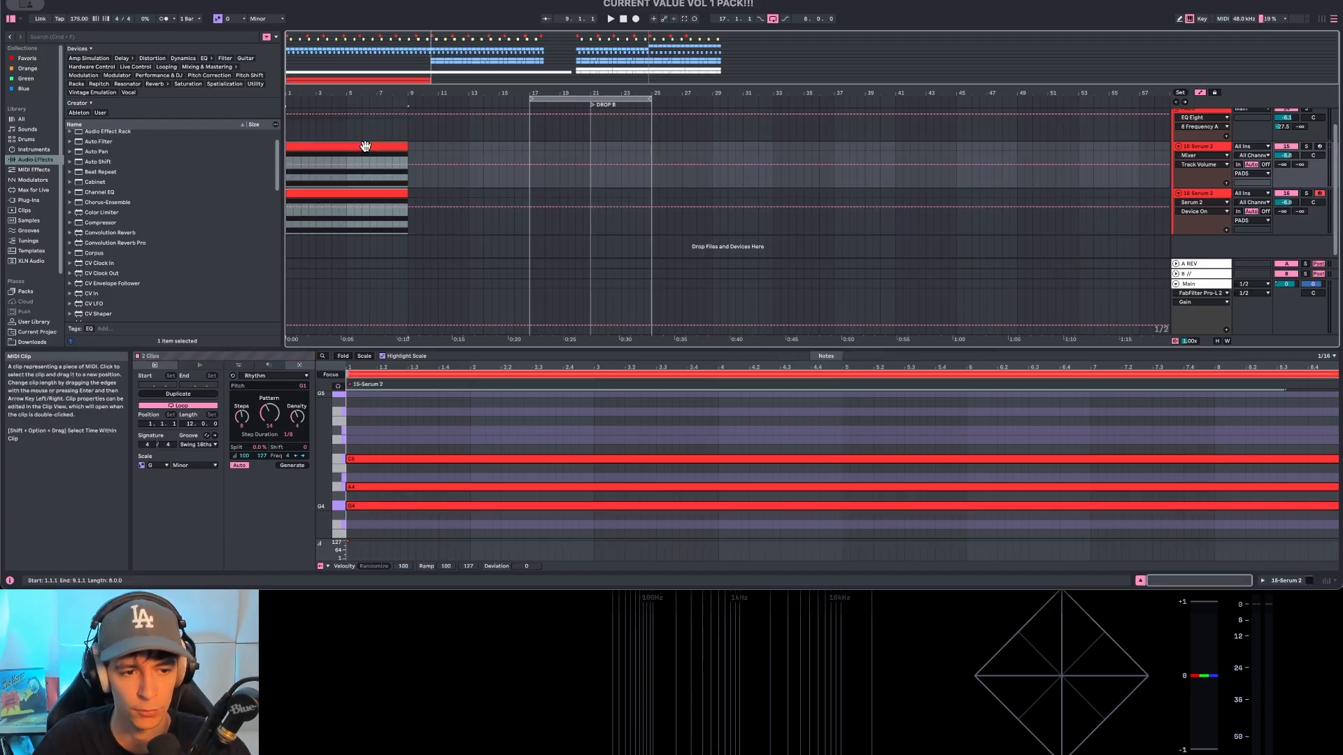
Step: Play the layered pads and set the PADS group's A-REV send to about -23.7 dB
key(space)
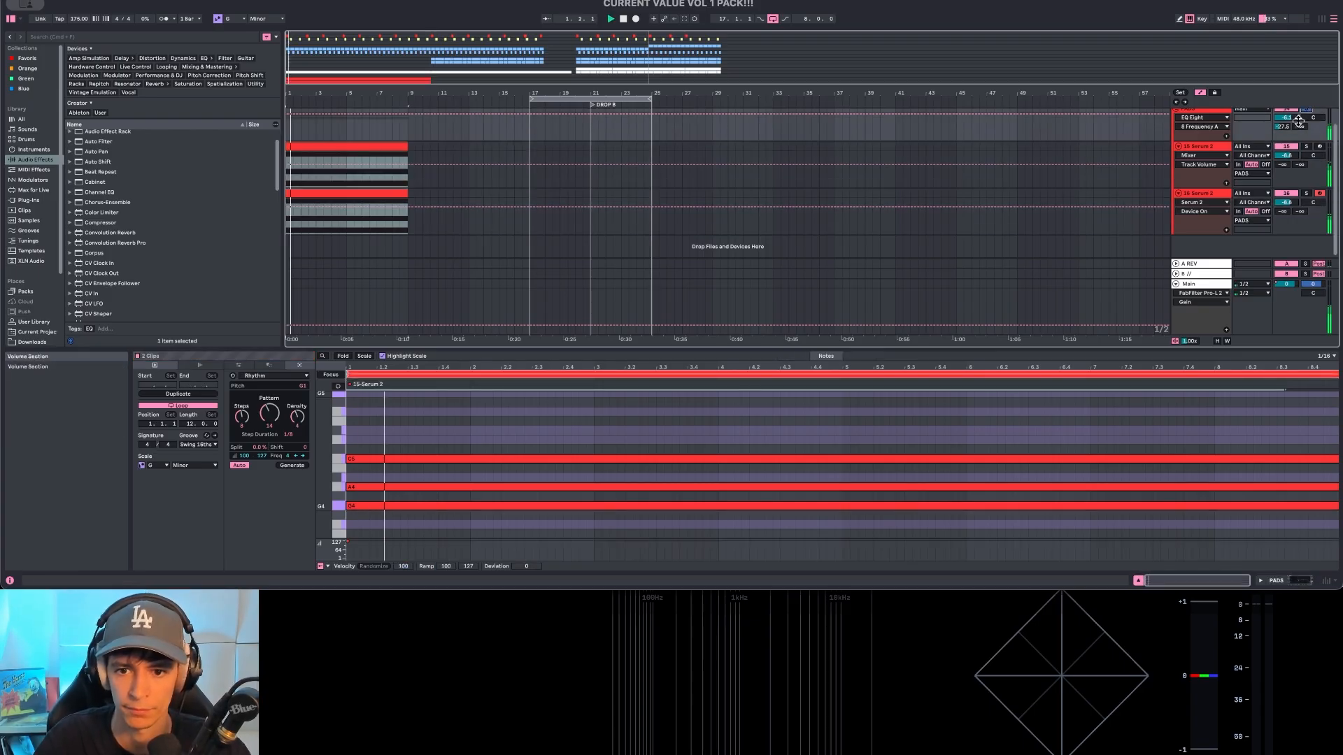
double_click(1288, 129)
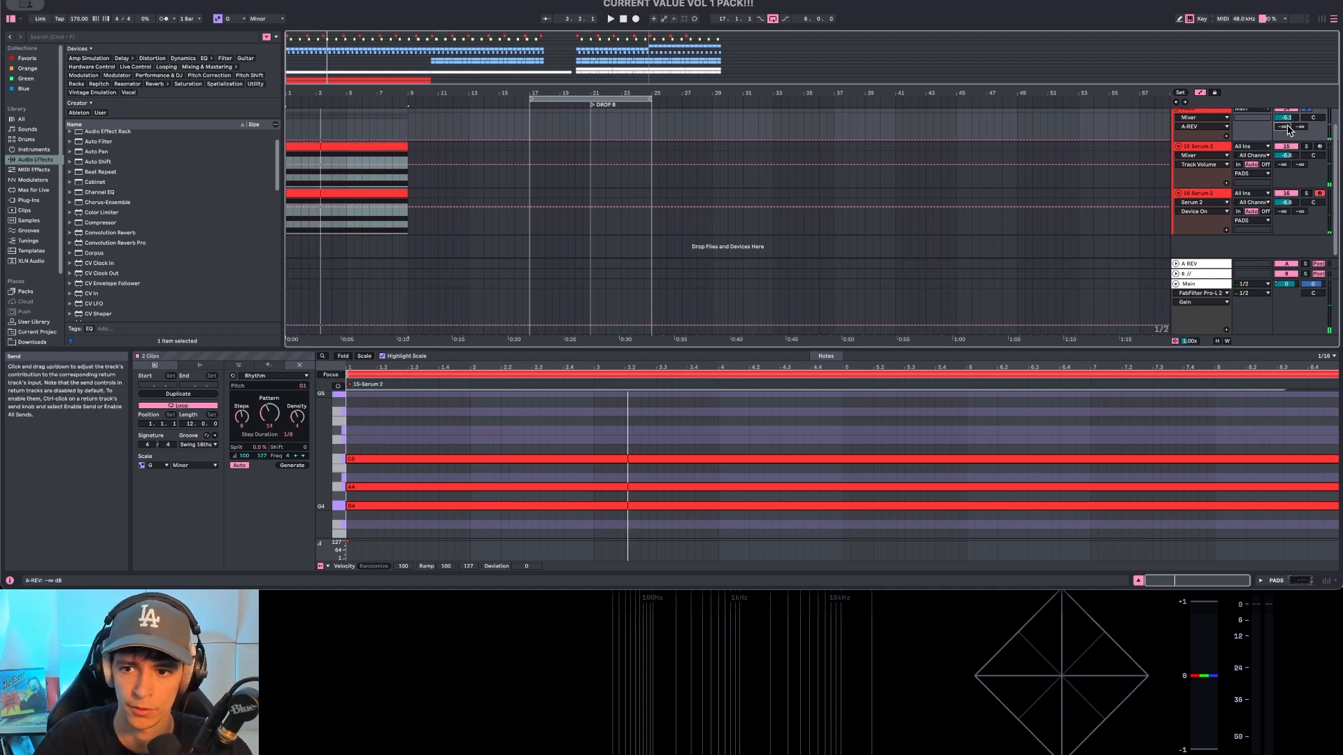
drag(1289, 131, 1289, 121)
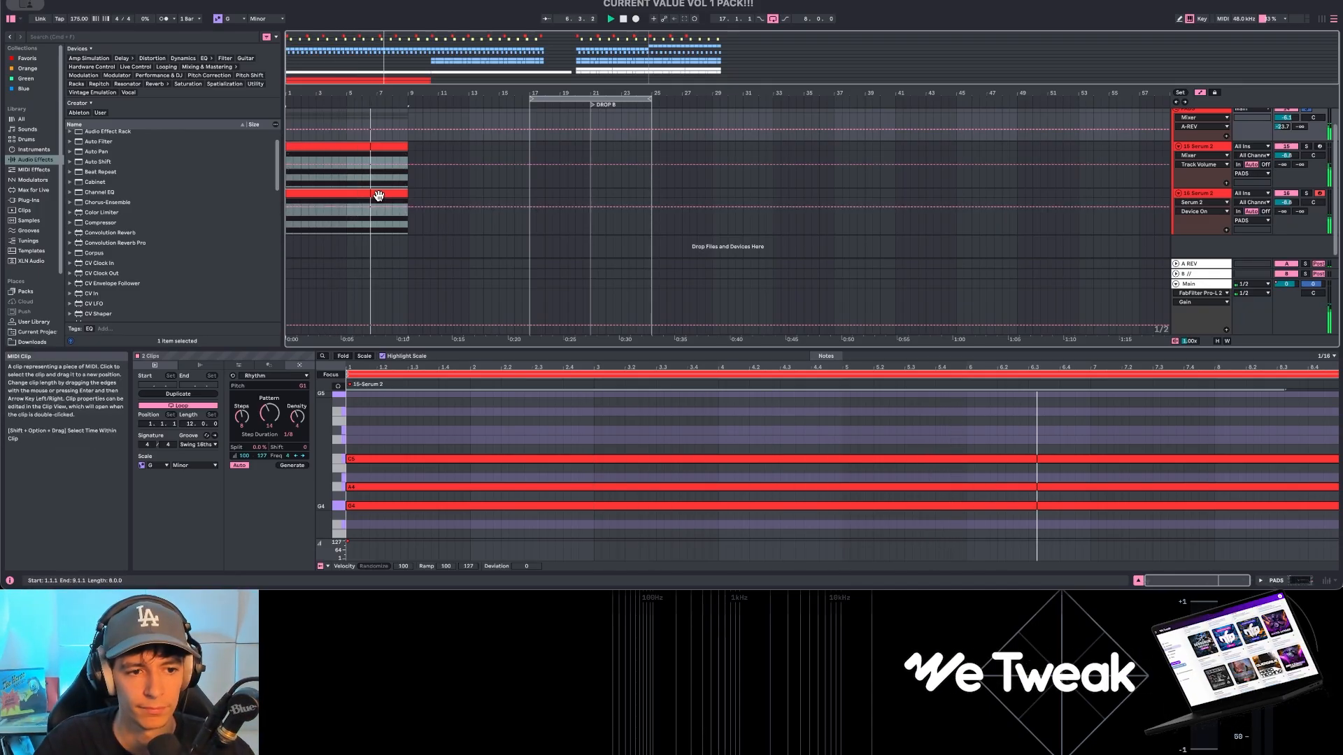
Step: Duplicate both pad clips from bar 9 and trim the copies to end at about bar 15
key(super+d)
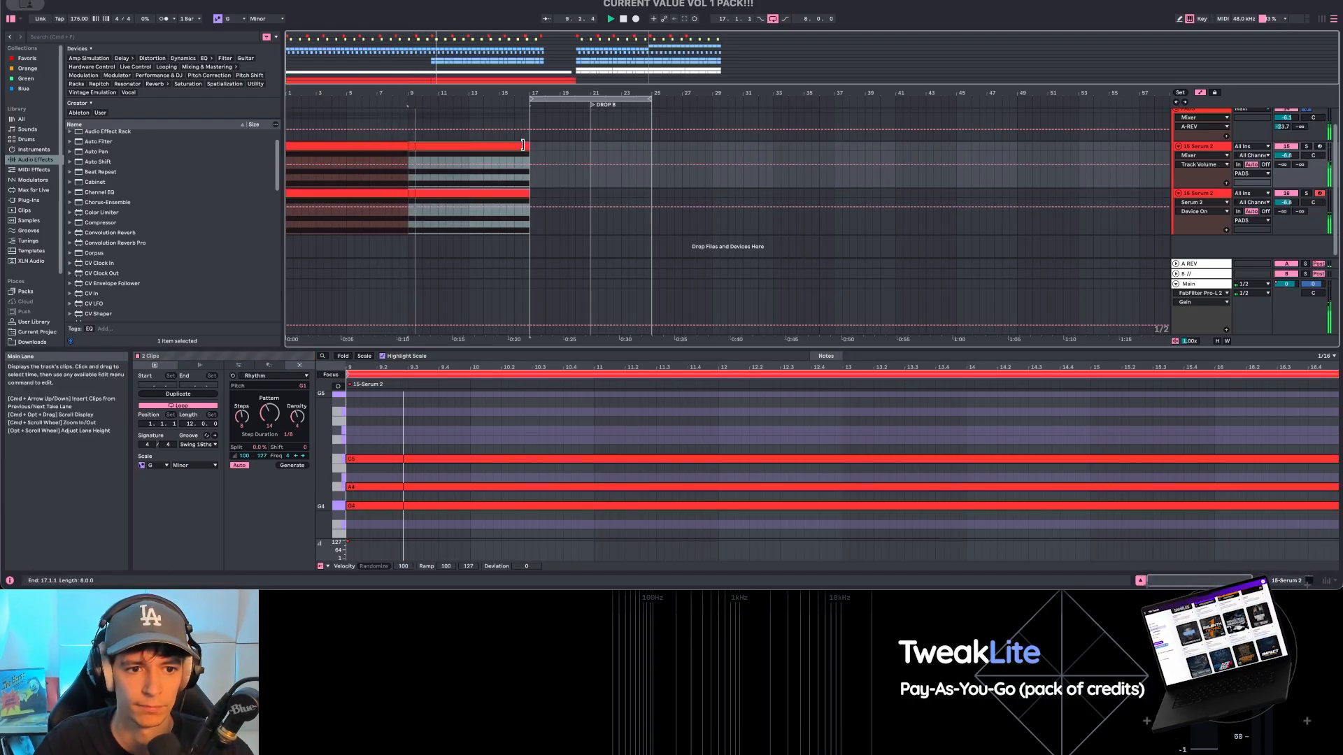
drag(522, 145, 495, 145)
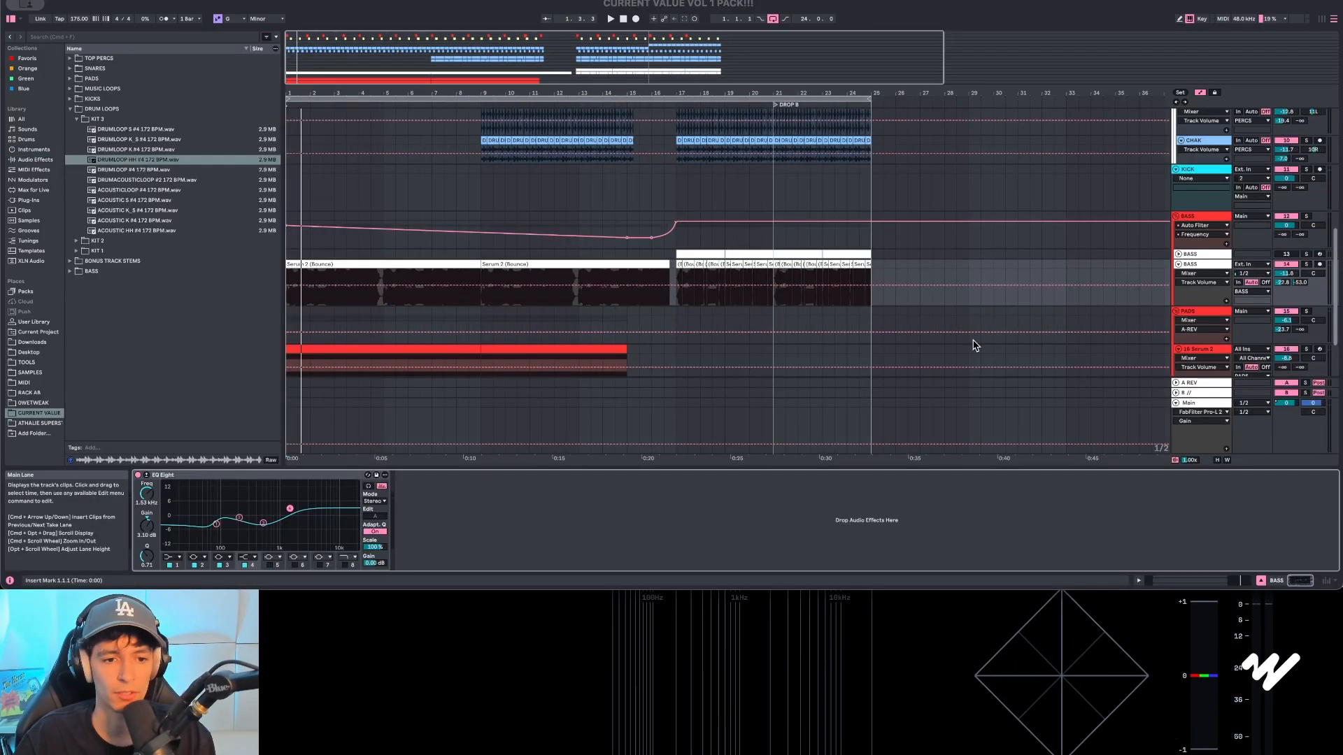
key(super+d)
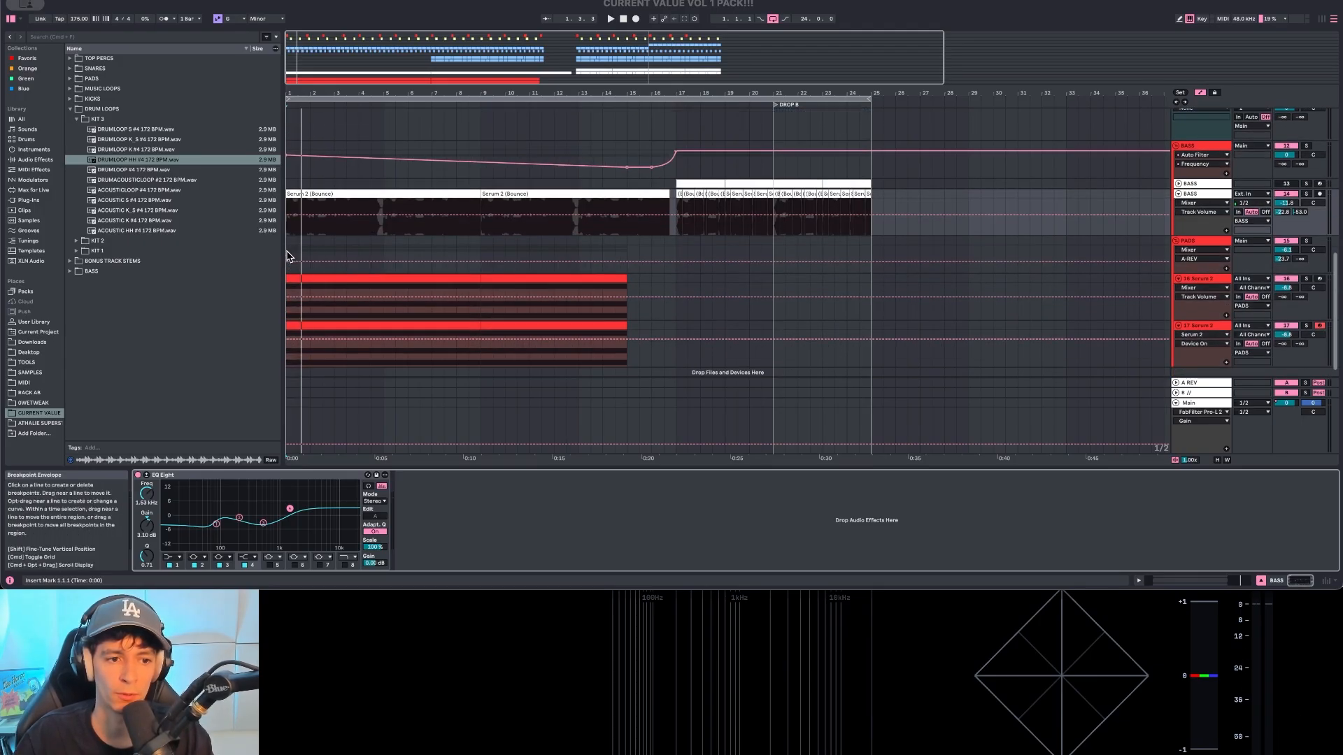
Step: Play the arrangement from bar 1 into the drop and loop bars 17 to 25
click(291, 256)
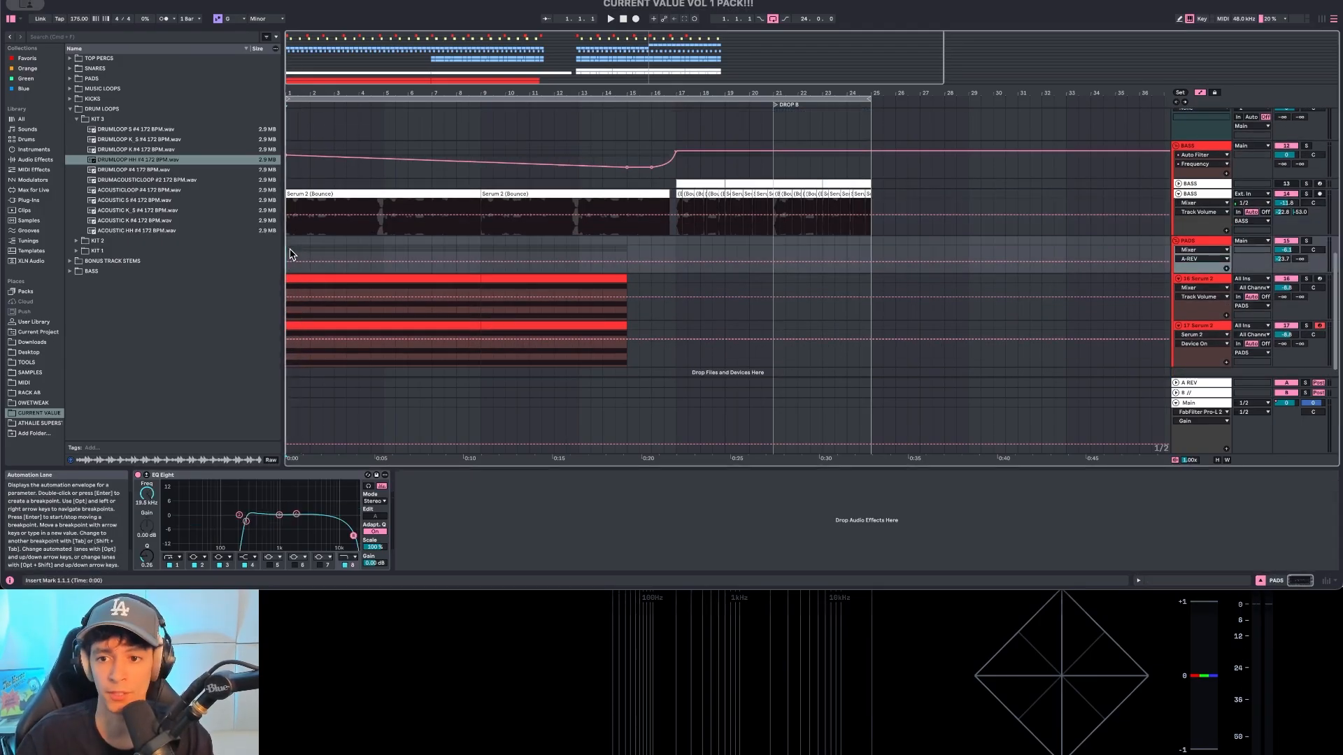
key(space)
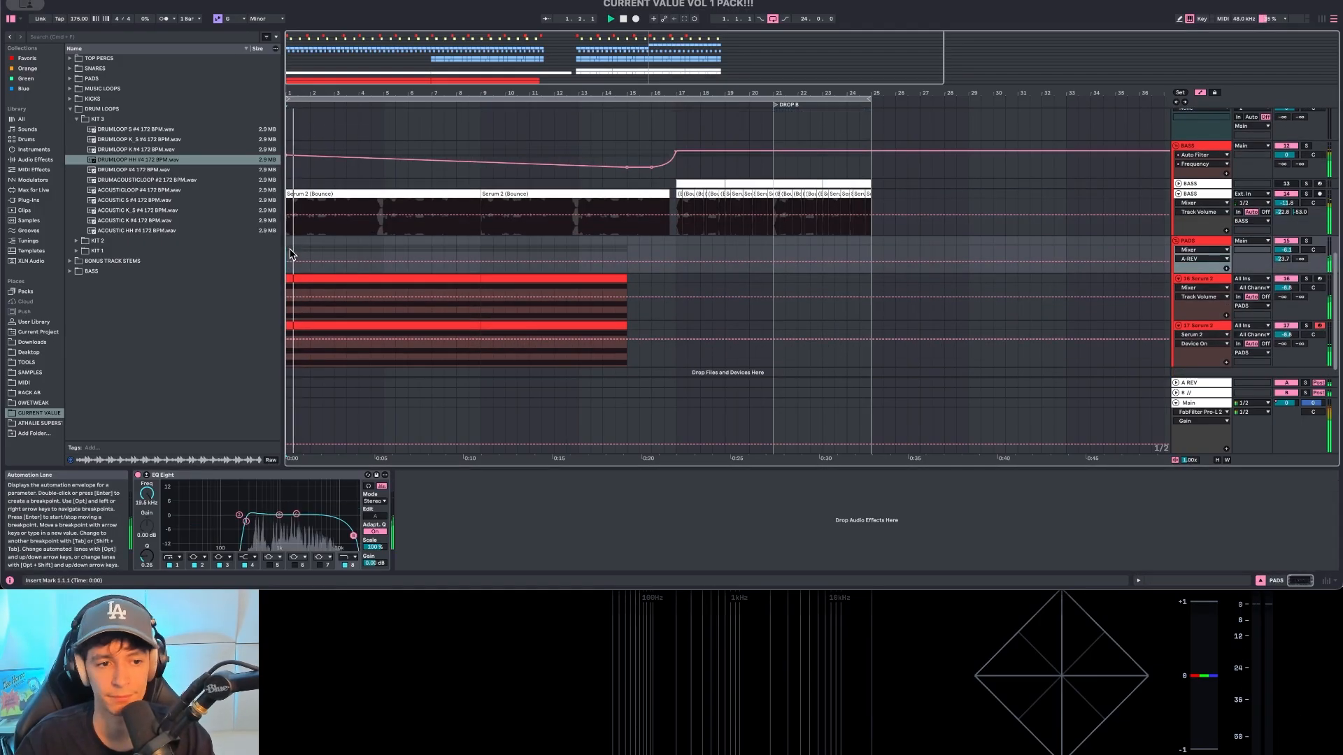
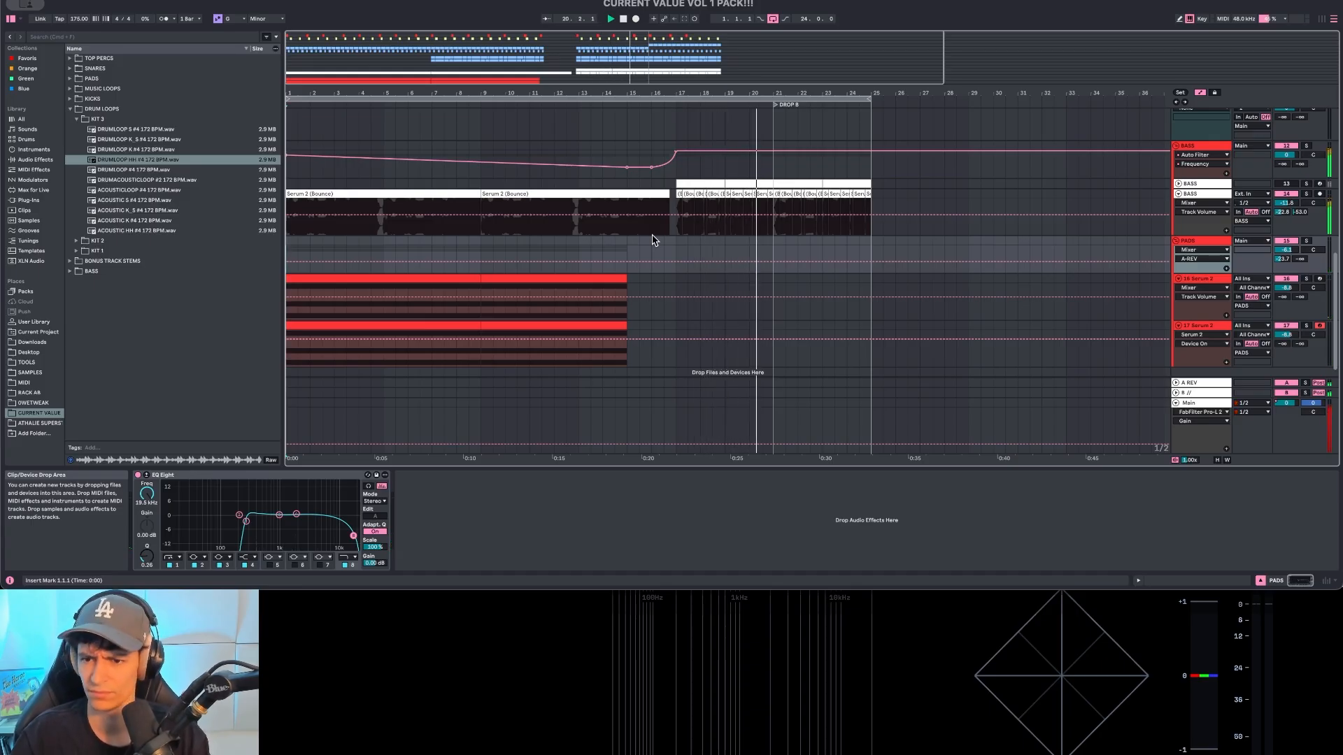
drag(674, 255, 846, 252)
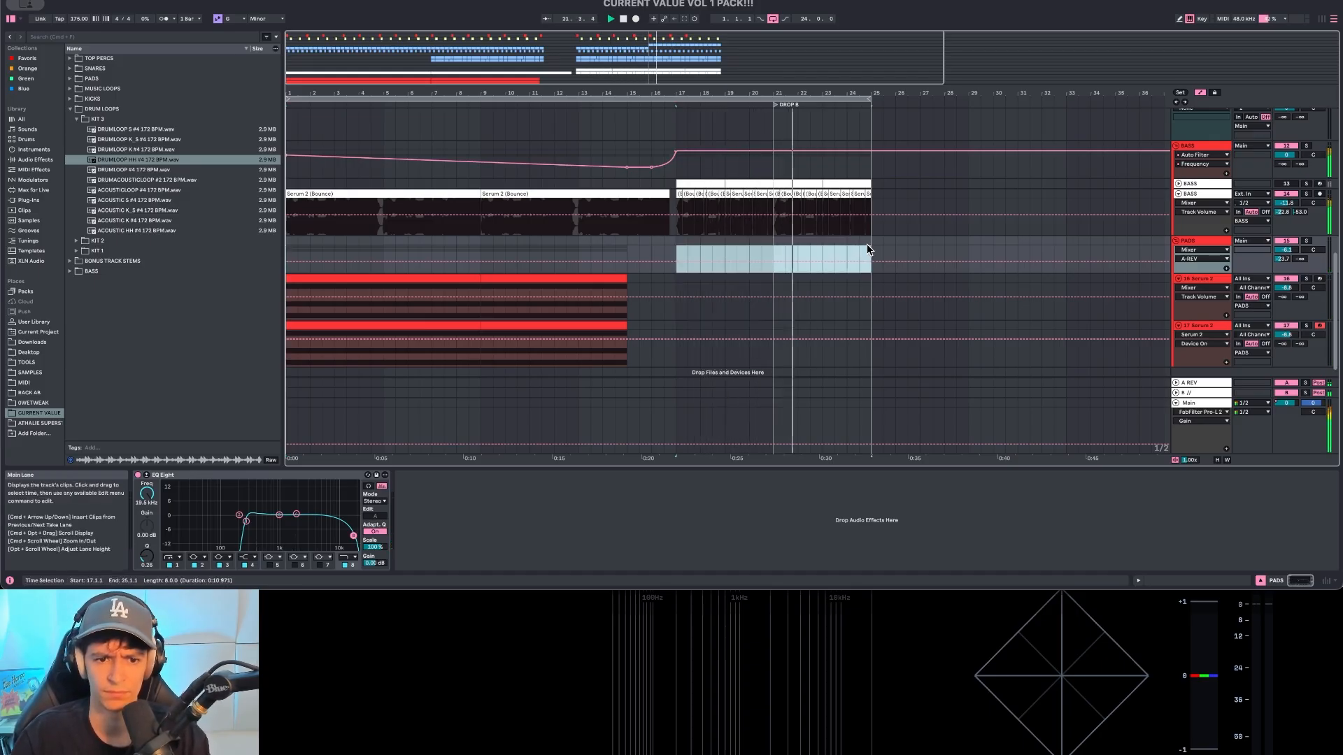
key(super+l)
Step: Extend the loop start back into the intro at bar 5, keeping its end at bar 25
scroll(974, 234, up, 2)
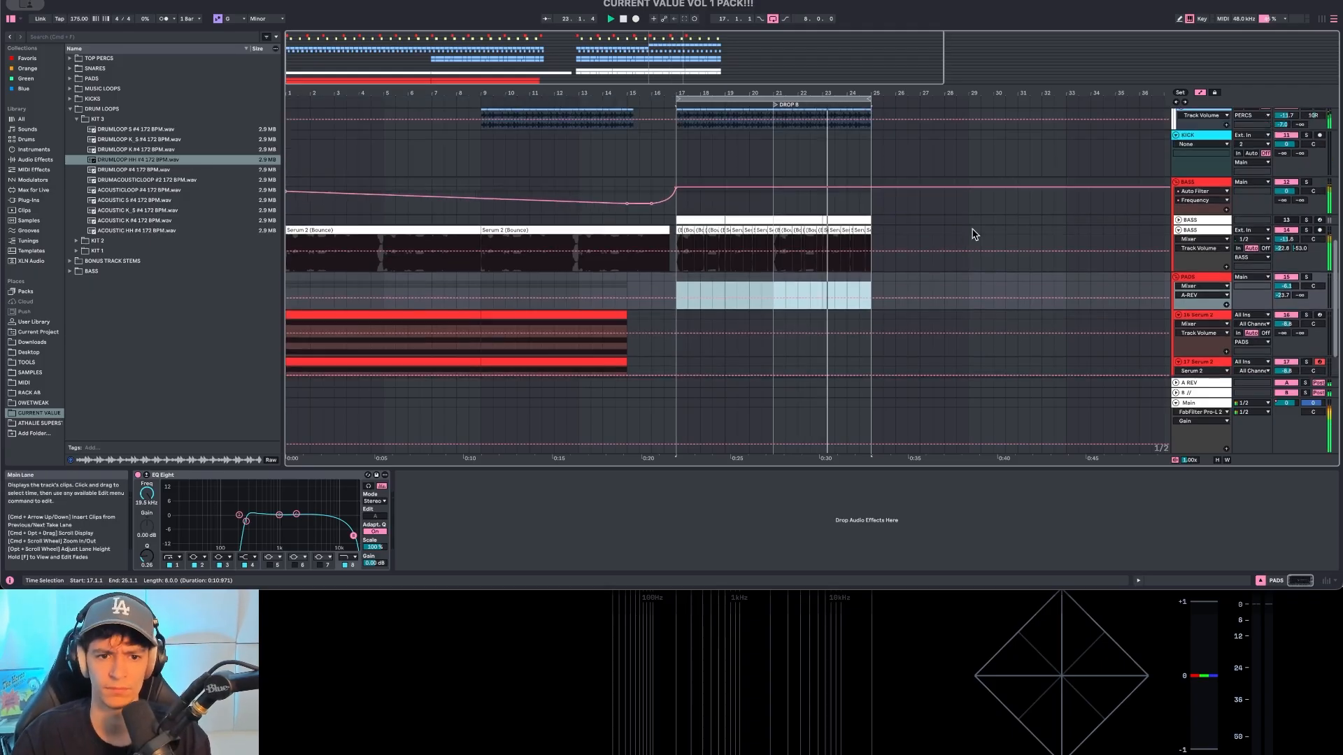
scroll(1014, 235, up, 4)
scroll(931, 287, up, 3)
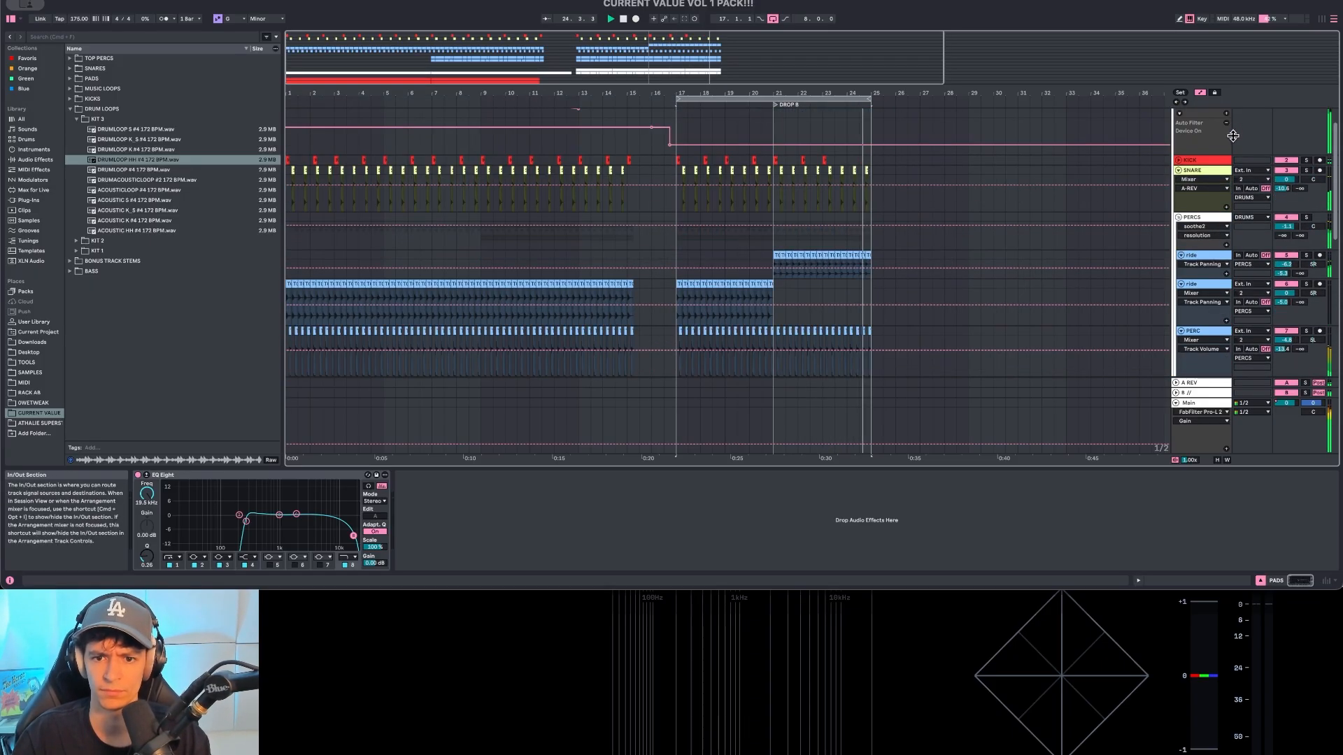
drag(665, 102, 322, 105)
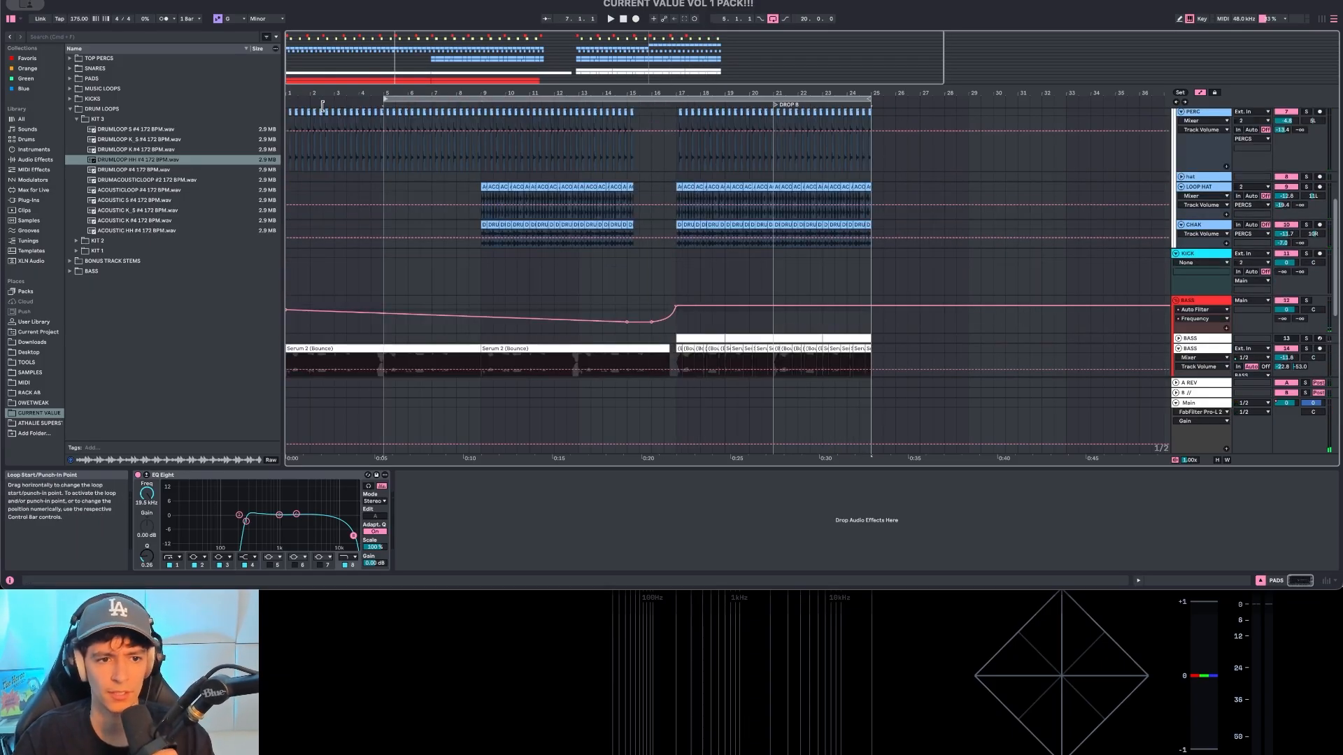